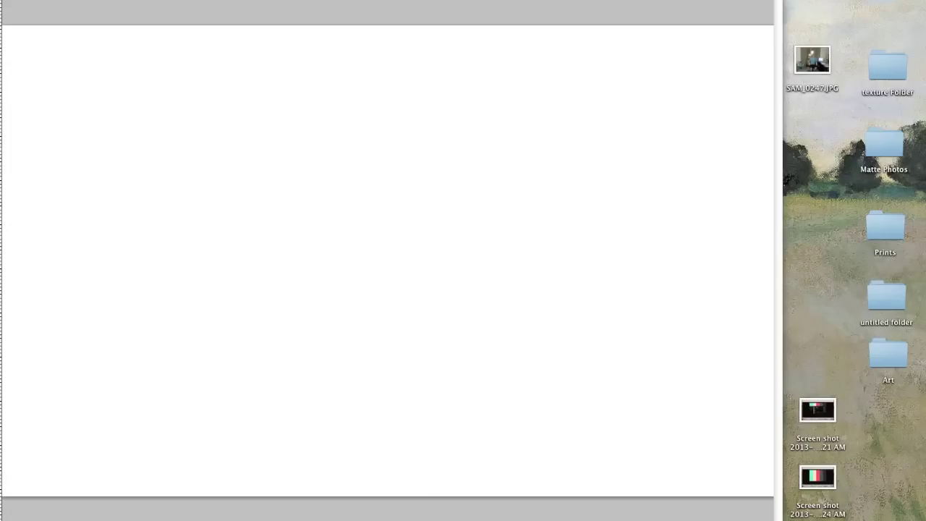
# Show the hidden panels and switch from the Mixer Brush to the regular Brush tool
pyautogui.press('Tab')
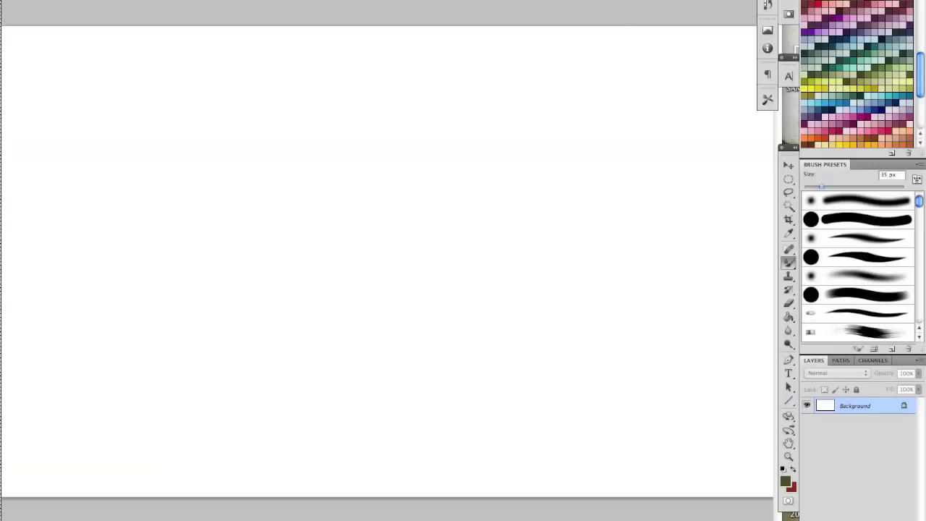
pyautogui.rightClick(793, 266)
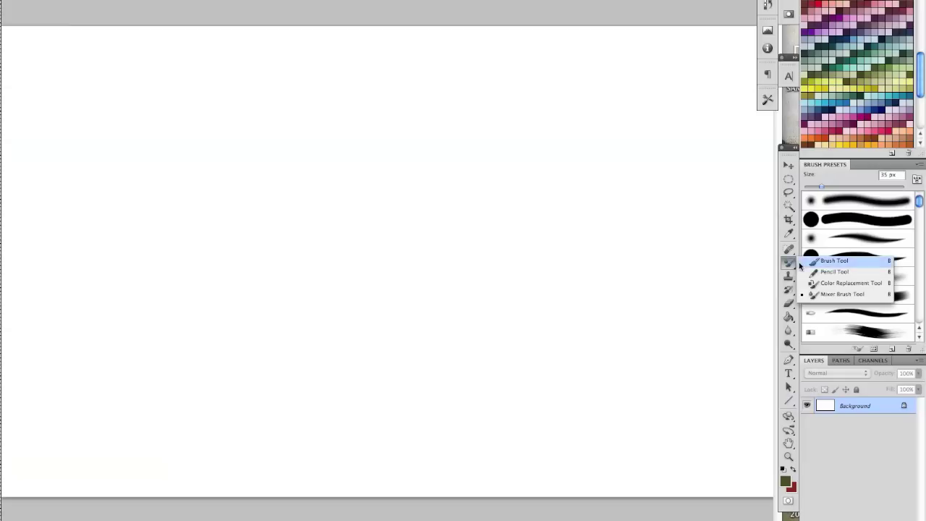
pyautogui.click(814, 260)
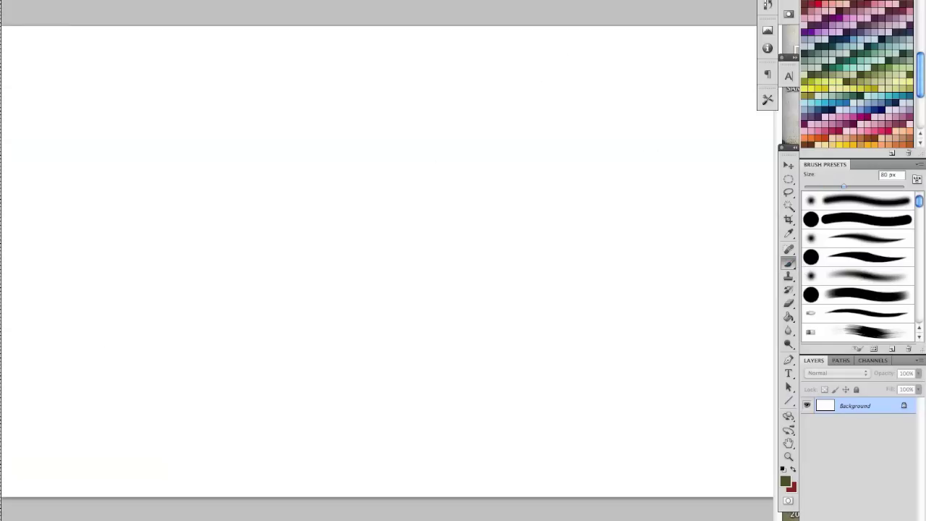
pyautogui.hotkey('ctrl', 'Tab')
pyautogui.moveTo(443, 248)
pyautogui.mouseDown()
pyautogui.moveTo(424, 242)
pyautogui.moveTo(432, 244)
pyautogui.mouseUp()
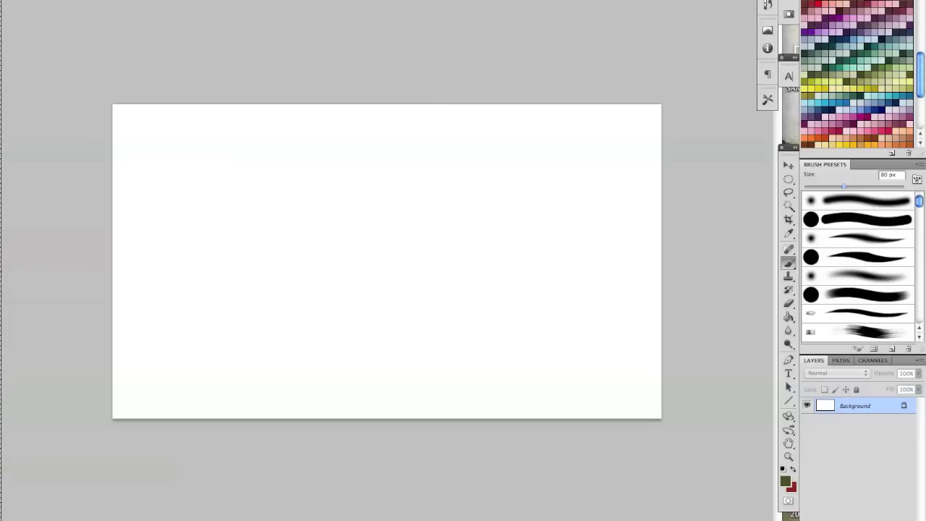
# Add a new layer and cover the whole canvas with dark olive green using a 250 px brush
pyautogui.press('shift+super+alt+n')
pyautogui.press(']')
pyautogui.press(']')
pyautogui.press(']')
pyautogui.press(']')
pyautogui.press(']')
pyautogui.press(']')
pyautogui.press(']')
pyautogui.moveTo(442, 235); pyautogui.dragTo(401, 232)
pyautogui.moveTo(475, 149)
pyautogui.mouseDown()
pyautogui.moveTo(453, 321)
pyautogui.moveTo(467, 283)
pyautogui.moveTo(200, 284)
pyautogui.moveTo(230, 171)
pyautogui.moveTo(211, 189)
pyautogui.moveTo(145, 198)
pyautogui.moveTo(359, 246)
pyautogui.moveTo(351, 283)
pyautogui.moveTo(198, 144)
pyautogui.moveTo(118, 197)
pyautogui.moveTo(126, 281)
pyautogui.moveTo(207, 344)
pyautogui.moveTo(406, 373)
pyautogui.moveTo(625, 231)
pyautogui.moveTo(671, 191)
pyautogui.moveTo(418, 393)
pyautogui.moveTo(545, 265)
pyautogui.moveTo(380, 241)
pyautogui.moveTo(418, 269)
pyautogui.moveTo(384, 171)
pyautogui.moveTo(319, 155)
pyautogui.moveTo(441, 132)
pyautogui.moveTo(454, 118)
pyautogui.moveTo(244, 142)
pyautogui.moveTo(220, 107)
pyautogui.moveTo(308, 103)
pyautogui.moveTo(316, 208)
pyautogui.moveTo(419, 206)
pyautogui.moveTo(538, 176)
pyautogui.moveTo(615, 120)
pyautogui.moveTo(570, 181)
pyautogui.moveTo(612, 200)
pyautogui.moveTo(641, 451)
pyautogui.moveTo(525, 406)
pyautogui.moveTo(107, 334)
pyautogui.moveTo(84, 452)
pyautogui.moveTo(97, 437)
pyautogui.moveTo(381, 339)
pyautogui.mouseUp()
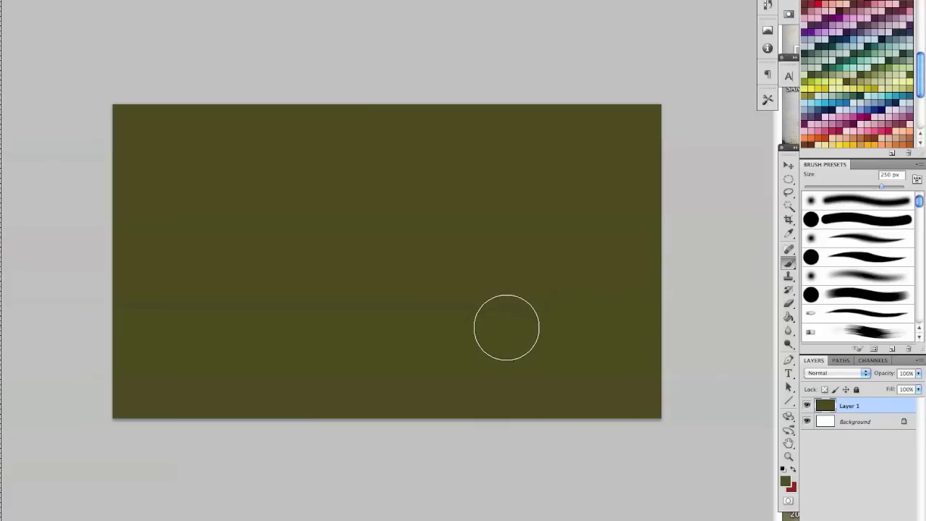
# Hide the olive-painted layer and add a new empty layer above it
pyautogui.click(808, 406)
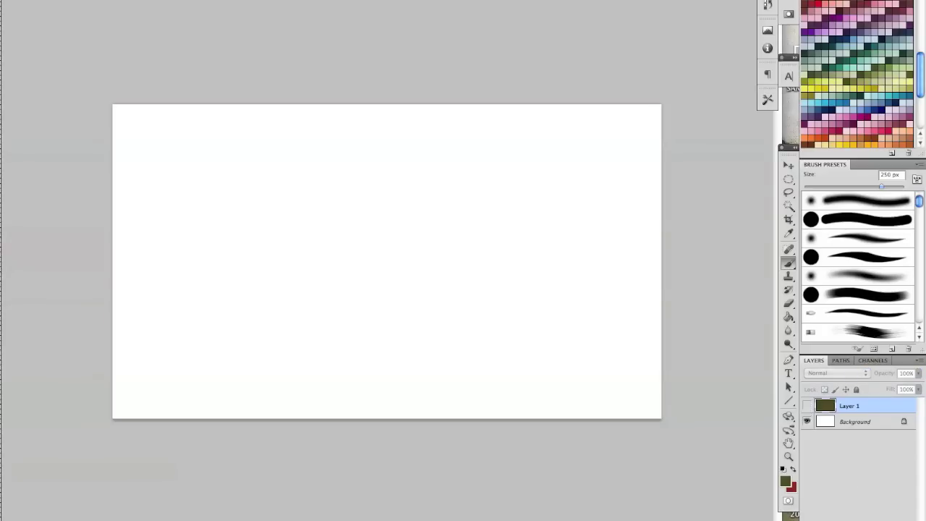
pyautogui.click(893, 518)
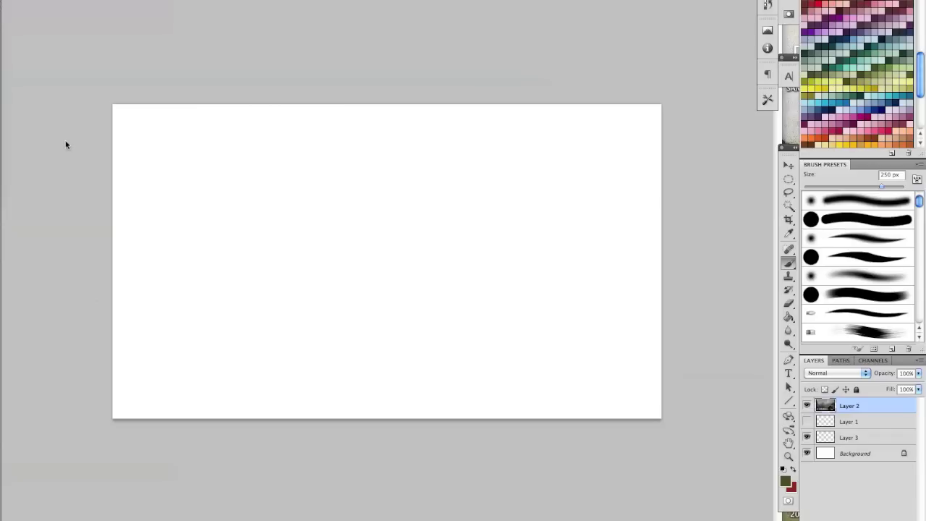
pyautogui.hotkey('ctrl', 'alt', 'z')
pyautogui.hotkey('ctrl', 'alt', 'z')
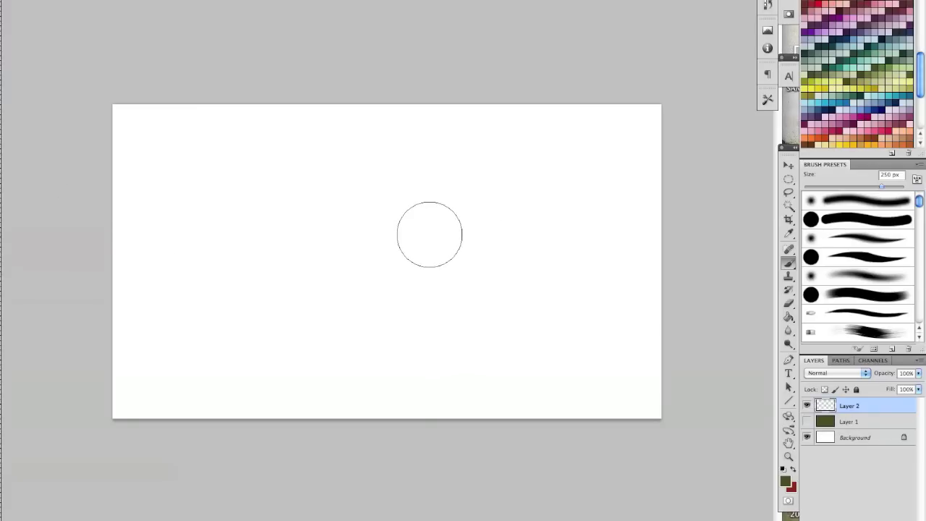
# Paint a straight vertical olive dividing line through the canvas's left part with a 30 px brush, undoing the two further lines
pyautogui.press('[')
pyautogui.press('[')
pyautogui.press('[')
pyautogui.press('[')
pyautogui.press('[')
pyautogui.press('[')
pyautogui.press('[')
pyautogui.press('[')
pyautogui.press('[')
pyautogui.press('[')
pyautogui.press('[')
pyautogui.press('[')
pyautogui.moveTo(201, 106); pyautogui.dragTo(200, 419)
pyautogui.moveTo(387, 107); pyautogui.dragTo(386, 418)
pyautogui.moveTo(514, 106); pyautogui.dragTo(515, 419)
pyautogui.hotkey('ctrl', 'alt', 'z')
pyautogui.hotkey('ctrl', 'alt', 'z')
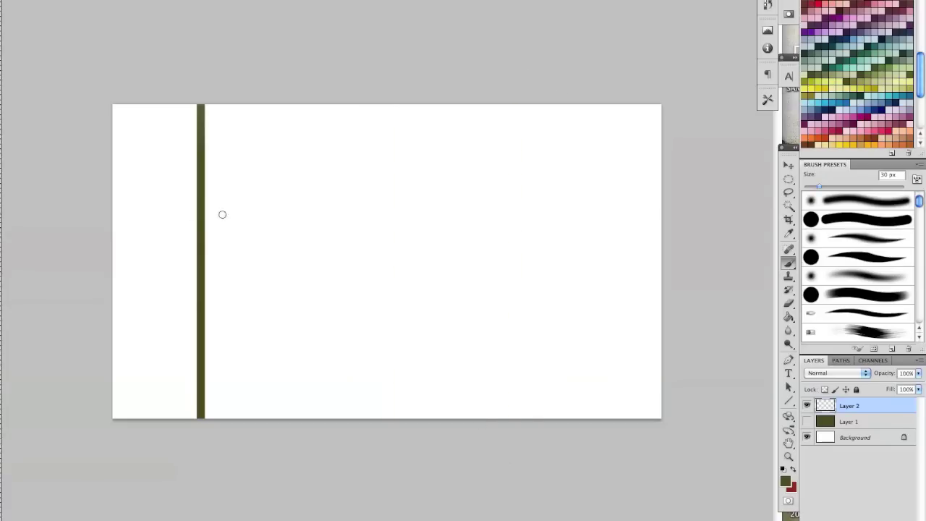
# Complete the thumbnail grid with three more vertical lines and two horizontal lines across the canvas in olive green
pyautogui.moveTo(331, 91); pyautogui.dragTo(362, 461)
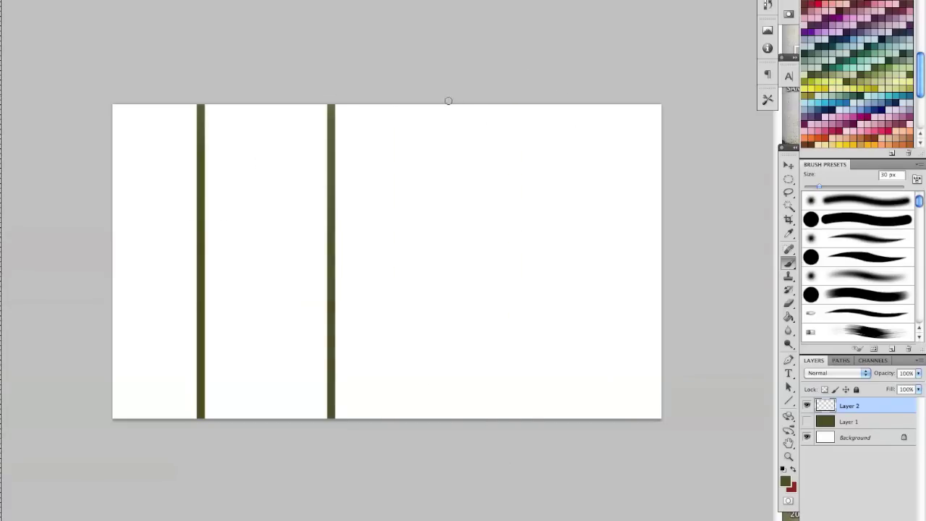
pyautogui.moveTo(448, 97); pyautogui.dragTo(459, 432)
pyautogui.moveTo(550, 91)
pyautogui.mouseDown()
pyautogui.moveTo(554, 396)
pyautogui.moveTo(508, 433)
pyautogui.mouseUp()
pyautogui.moveTo(99, 188)
pyautogui.mouseDown()
pyautogui.moveTo(594, 176)
pyautogui.moveTo(669, 219)
pyautogui.mouseUp()
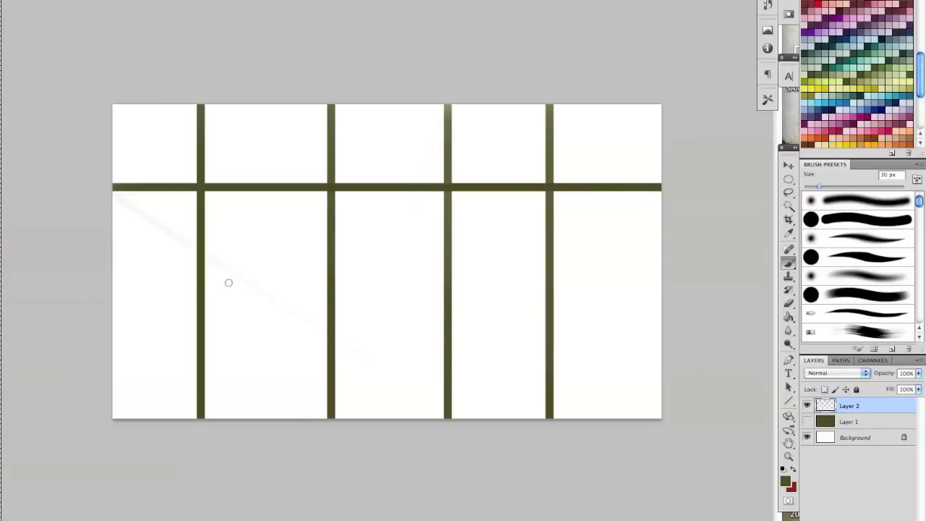
pyautogui.moveTo(117, 290); pyautogui.dragTo(801, 299)
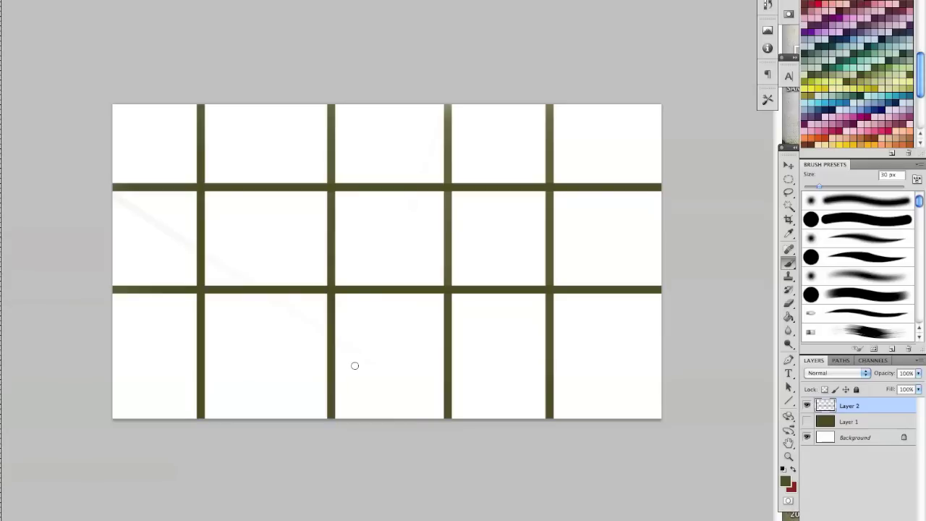
# Set up a 90 px brush in black and add a new layer directly beneath the grid layer
pyautogui.press(']')
pyautogui.press(']')
pyautogui.press(']')
pyautogui.press(']')
pyautogui.press(']')
pyautogui.press(']')
pyautogui.click(784, 483)
pyautogui.moveTo(684, 455); pyautogui.dragTo(601, 515)
pyautogui.click(871, 357)
pyautogui.click(852, 426)
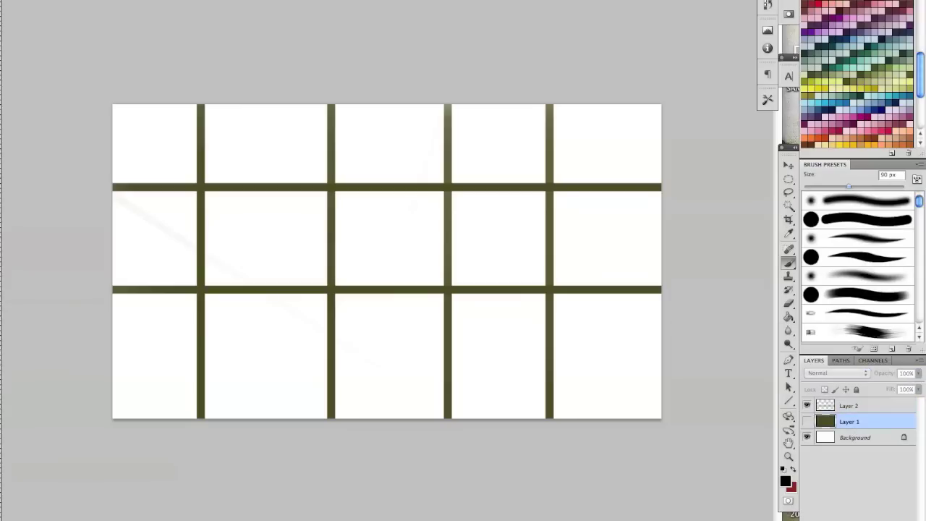
pyautogui.hotkey('ctrl', 'shift', 'alt', 'n')
# Block in a value sketch of black ground and side masses with a grey slope in the grid's bottom middle cell
pyautogui.moveTo(352, 407)
pyautogui.mouseDown()
pyautogui.moveTo(345, 374)
pyautogui.moveTo(349, 399)
pyautogui.moveTo(364, 396)
pyautogui.moveTo(362, 412)
pyautogui.moveTo(393, 406)
pyautogui.moveTo(353, 403)
pyautogui.moveTo(423, 409)
pyautogui.moveTo(431, 390)
pyautogui.moveTo(427, 405)
pyautogui.moveTo(415, 389)
pyautogui.moveTo(432, 399)
pyautogui.moveTo(428, 329)
pyautogui.mouseUp()
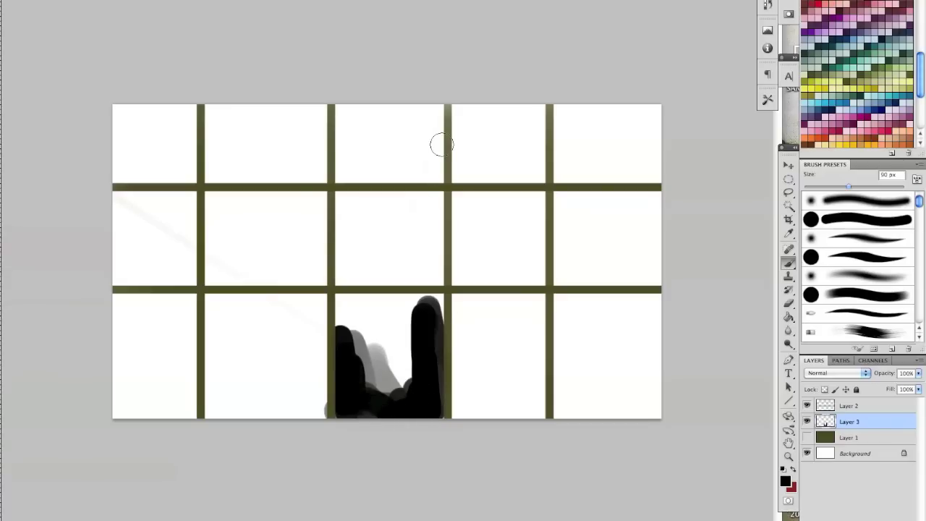
pyautogui.keyDown('alt'); pyautogui.click(387, 315); pyautogui.keyUp('alt')
pyautogui.keyDown('alt'); pyautogui.click(372, 362); pyautogui.keyUp('alt')
pyautogui.moveTo(369, 346); pyautogui.dragTo(398, 391)
pyautogui.keyDown('alt'); pyautogui.click(421, 347); pyautogui.keyUp('alt')
pyautogui.moveTo(423, 340)
pyautogui.mouseDown()
pyautogui.moveTo(427, 310)
pyautogui.moveTo(435, 325)
pyautogui.moveTo(431, 298)
pyautogui.mouseUp()
pyautogui.moveTo(347, 386)
pyautogui.mouseDown()
pyautogui.moveTo(363, 406)
pyautogui.moveTo(422, 406)
pyautogui.mouseUp()
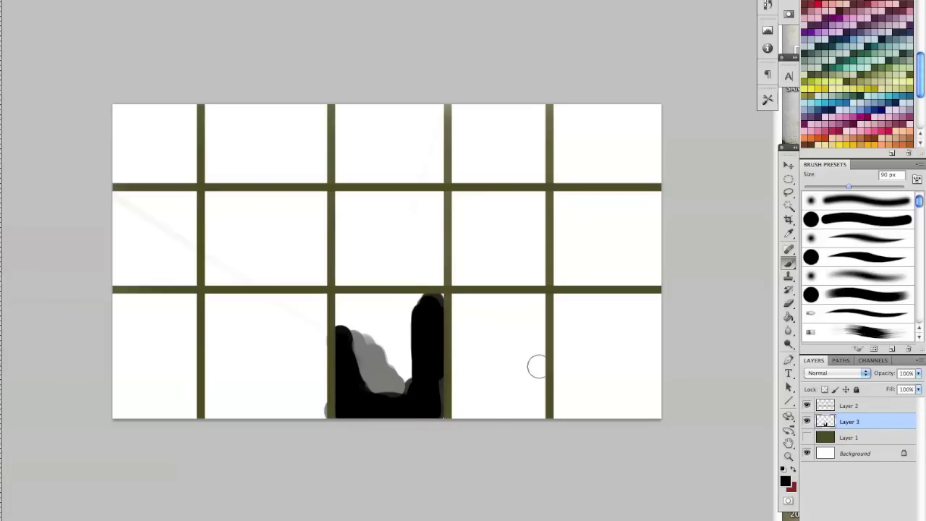
# Paint a second value sketch in the adjacent bottom cell, with a grey background, white tree-like shape and black ground
pyautogui.press('[')
pyautogui.press('[')
pyautogui.press('[')
pyautogui.press('[')
pyautogui.press('[')
pyautogui.press('[')
pyautogui.keyDown('alt'); pyautogui.click(384, 369); pyautogui.keyUp('alt')
pyautogui.moveTo(454, 387)
pyautogui.mouseDown()
pyautogui.moveTo(523, 383)
pyautogui.moveTo(504, 370)
pyautogui.mouseUp()
pyautogui.press(']')
pyautogui.press(']')
pyautogui.press(']')
pyautogui.press(']')
pyautogui.press(']')
pyautogui.moveTo(461, 315)
pyautogui.mouseDown()
pyautogui.moveTo(474, 293)
pyautogui.moveTo(480, 344)
pyautogui.moveTo(492, 334)
pyautogui.moveTo(504, 374)
pyautogui.moveTo(523, 300)
pyautogui.moveTo(536, 375)
pyautogui.moveTo(533, 335)
pyautogui.moveTo(534, 374)
pyautogui.moveTo(518, 388)
pyautogui.moveTo(390, 318)
pyautogui.moveTo(496, 320)
pyautogui.moveTo(497, 341)
pyautogui.moveTo(480, 326)
pyautogui.moveTo(512, 312)
pyautogui.moveTo(484, 334)
pyautogui.moveTo(488, 305)
pyautogui.moveTo(535, 333)
pyautogui.mouseUp()
pyautogui.keyDown('alt'); pyautogui.click(383, 323); pyautogui.keyUp('alt')
pyautogui.keyDown('alt'); pyautogui.click(410, 393); pyautogui.keyUp('alt')
pyautogui.moveTo(463, 398)
pyautogui.mouseDown()
pyautogui.moveTo(530, 402)
pyautogui.moveTo(482, 412)
pyautogui.moveTo(492, 412)
pyautogui.mouseUp()
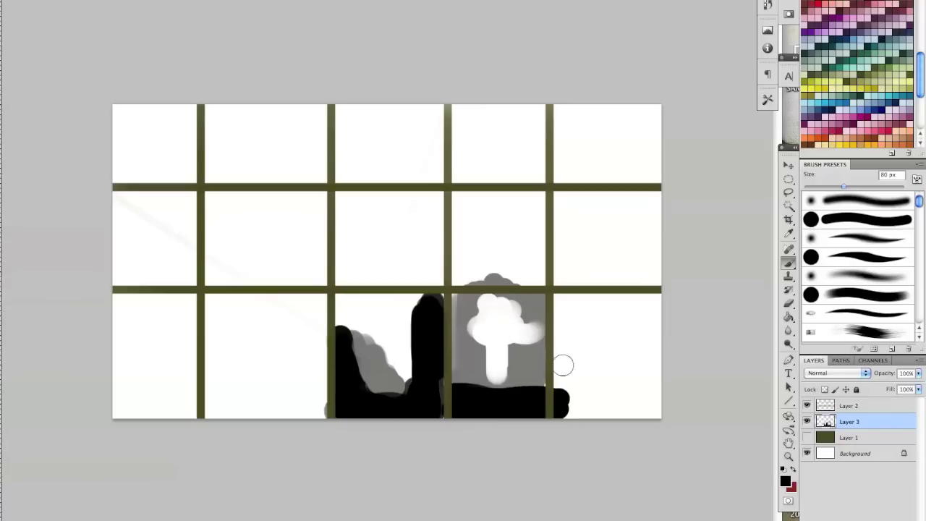
# Paint a third value sketch in the grid's bottom right cell with black ground and grey shapes, undoing the unwanted strokes
pyautogui.keyDown('alt'); pyautogui.click(497, 367); pyautogui.keyUp('alt')
pyautogui.keyDown('alt'); pyautogui.click(532, 366); pyautogui.keyUp('alt')
pyautogui.moveTo(570, 367)
pyautogui.mouseDown()
pyautogui.moveTo(569, 335)
pyautogui.moveTo(564, 382)
pyautogui.mouseUp()
pyautogui.keyDown('alt'); pyautogui.click(507, 330); pyautogui.keyUp('alt')
pyautogui.moveTo(575, 329)
pyautogui.mouseDown()
pyautogui.moveTo(574, 354)
pyautogui.moveTo(629, 381)
pyautogui.moveTo(653, 380)
pyautogui.moveTo(645, 288)
pyautogui.moveTo(639, 362)
pyautogui.mouseUp()
pyautogui.press('super+alt+z')
pyautogui.press('super+alt+z')
pyautogui.press('super+alt+z')
pyautogui.keyDown('alt'); pyautogui.click(534, 355); pyautogui.keyUp('alt')
pyautogui.keyDown('alt'); pyautogui.click(560, 405); pyautogui.keyUp('alt')
pyautogui.moveTo(579, 399)
pyautogui.mouseDown()
pyautogui.moveTo(664, 399)
pyautogui.moveTo(655, 348)
pyautogui.moveTo(604, 331)
pyautogui.moveTo(610, 290)
pyautogui.mouseUp()
pyautogui.keyDown('alt'); pyautogui.click(619, 376); pyautogui.keyUp('alt')
pyautogui.moveTo(565, 360); pyautogui.dragTo(672, 339)
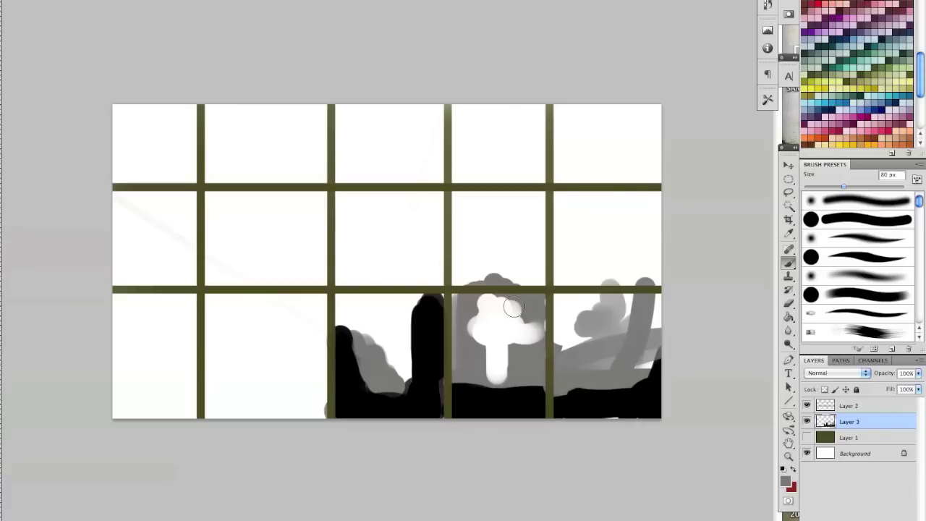
# Hide the grid and sketch layers and delete Layer 1, Layer 2 and Layer 3, leaving only the Background
pyautogui.click(807, 405)
pyautogui.click(807, 421)
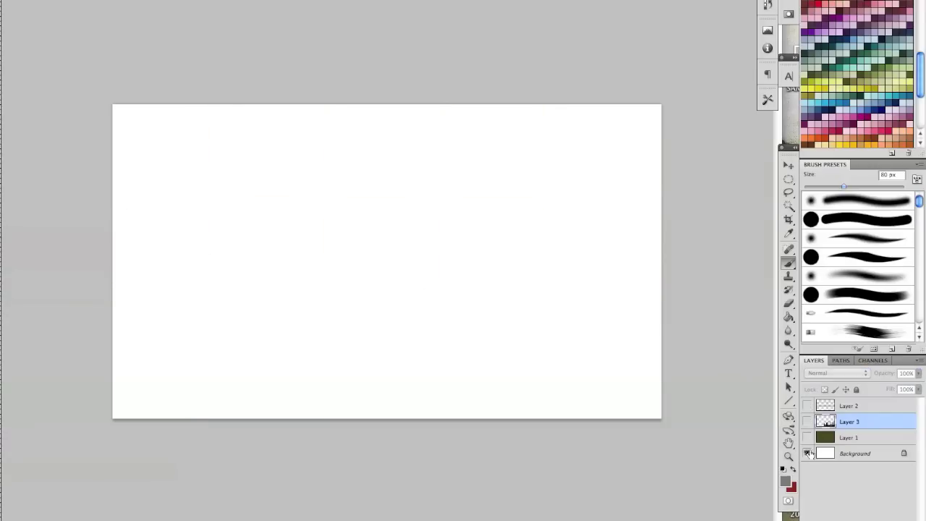
pyautogui.keyDown('shift'); pyautogui.click(854, 406); pyautogui.keyUp('shift')
pyautogui.keyDown('shift'); pyautogui.click(849, 437); pyautogui.keyUp('shift')
pyautogui.rightClick(841, 420)
pyautogui.click(861, 413)
pyautogui.rightClick(847, 419)
pyautogui.click(767, 334)
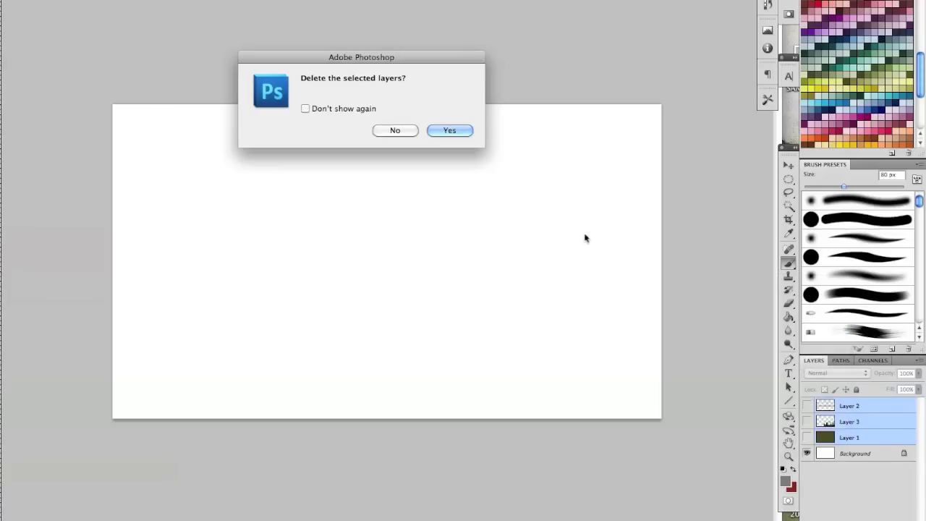
pyautogui.click(443, 131)
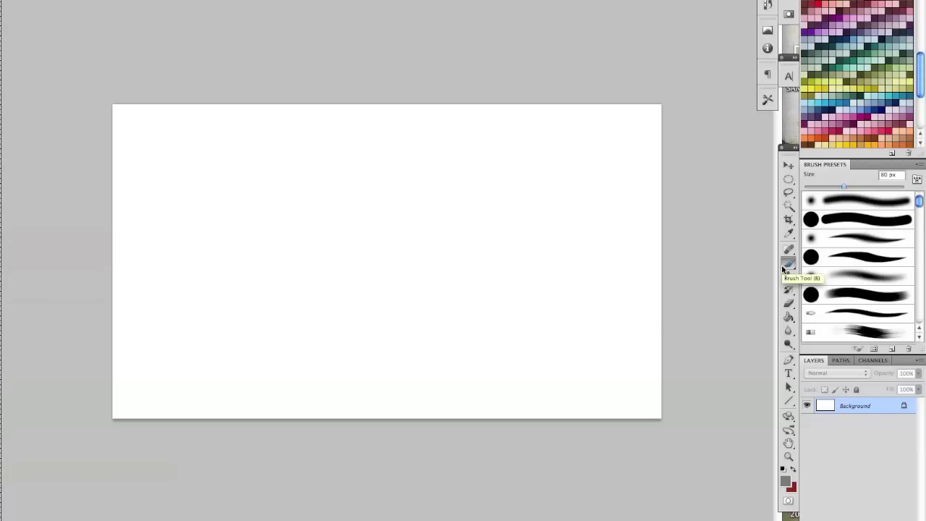
pyautogui.press('[')
pyautogui.press('[')
pyautogui.press('[')
pyautogui.press('[')
pyautogui.press('[')
pyautogui.press('[')
pyautogui.press('[')
pyautogui.press('[')
pyautogui.press('[')
pyautogui.press('[')
pyautogui.press('[')
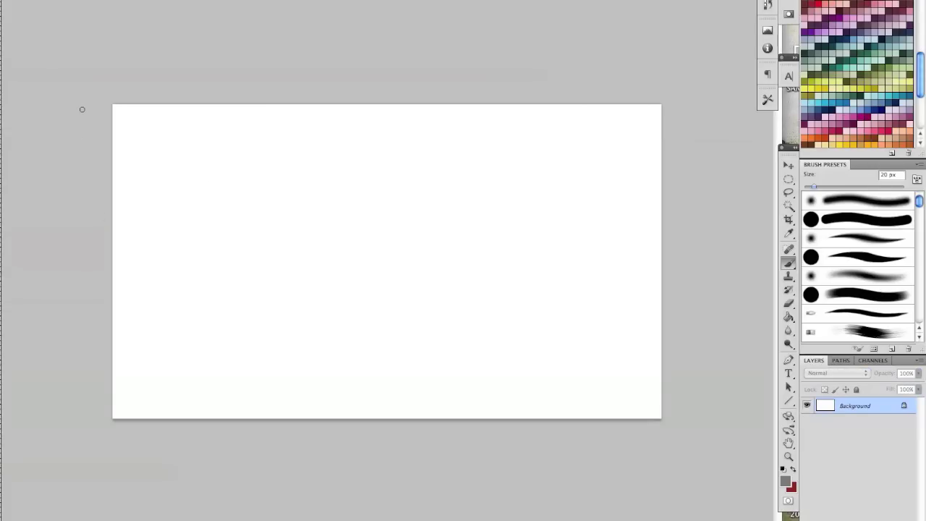
pyautogui.press(']')
pyautogui.press(']')
pyautogui.press(']')
pyautogui.press(']')
pyautogui.press(']')
pyautogui.press(']')
# Add a new layer above the Background and cover the canvas with a dark olive-green base using a greatly enlarged brush
pyautogui.click(891, 520)
pyautogui.hotkey('ctrl', 'Tab')
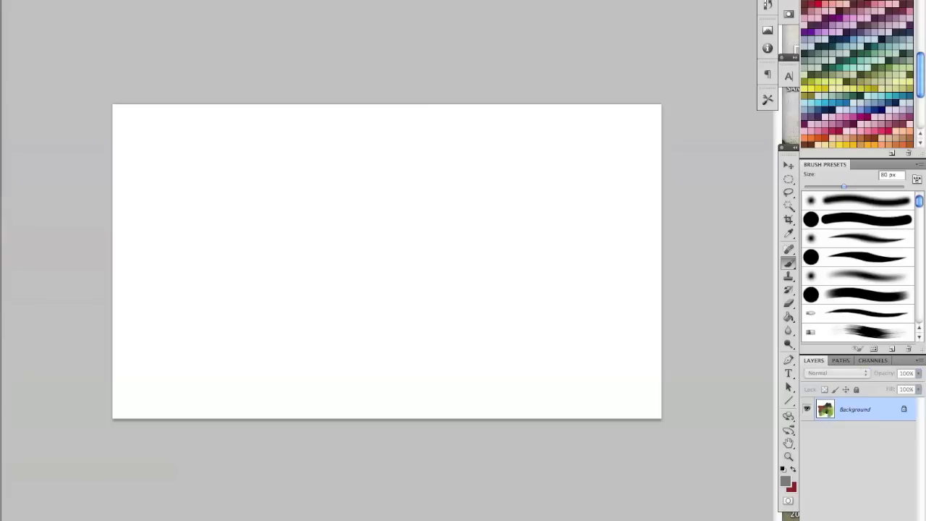
pyautogui.hotkey('ctrl', 'shift', 'alt', 'n')
pyautogui.moveTo(321, 334)
pyautogui.mouseDown()
pyautogui.moveTo(188, 367)
pyautogui.moveTo(110, 412)
pyautogui.moveTo(346, 307)
pyautogui.moveTo(358, 279)
pyautogui.mouseUp()
pyautogui.press(']')
pyautogui.press(']')
pyautogui.press(']')
pyautogui.press(']')
pyautogui.press(']')
pyautogui.press(']')
pyautogui.press(']')
pyautogui.press(']')
pyautogui.press(']')
pyautogui.press(']')
pyautogui.press(']')
pyautogui.press(']')
pyautogui.press(']')
pyautogui.moveTo(202, 326)
pyautogui.mouseDown()
pyautogui.moveTo(295, 358)
pyautogui.moveTo(485, 323)
pyautogui.moveTo(576, 321)
pyautogui.moveTo(619, 369)
pyautogui.moveTo(612, 330)
pyautogui.moveTo(435, 161)
pyautogui.moveTo(581, 172)
pyautogui.moveTo(624, 313)
pyautogui.moveTo(347, 268)
pyautogui.mouseUp()
# Paint bright yellow-green patches in the canvas's upper left area with a smaller brush
pyautogui.press('[')
pyautogui.press('[')
pyautogui.press('[')
pyautogui.press('[')
pyautogui.press('[')
pyautogui.press('[')
pyautogui.press('[')
pyautogui.press('[')
pyautogui.press('[')
pyautogui.moveTo(156, 165); pyautogui.dragTo(174, 190)
pyautogui.moveTo(296, 209); pyautogui.dragTo(263, 174)
# Sweep broad yellow-green strokes across the upper half of the canvas with an enlarged brush and choose the large hard round preset
pyautogui.press(']')
pyautogui.press(']')
pyautogui.press(']')
pyautogui.press(']')
pyautogui.press(']')
pyautogui.press(']')
pyautogui.press(']')
pyautogui.press(']')
pyautogui.moveTo(196, 165)
pyautogui.mouseDown()
pyautogui.moveTo(296, 127)
pyautogui.moveTo(396, 190)
pyautogui.moveTo(478, 173)
pyautogui.moveTo(569, 137)
pyautogui.moveTo(603, 178)
pyautogui.moveTo(561, 127)
pyautogui.moveTo(453, 162)
pyautogui.moveTo(522, 155)
pyautogui.moveTo(527, 176)
pyautogui.mouseUp()
pyautogui.press(']')
pyautogui.click(859, 301)
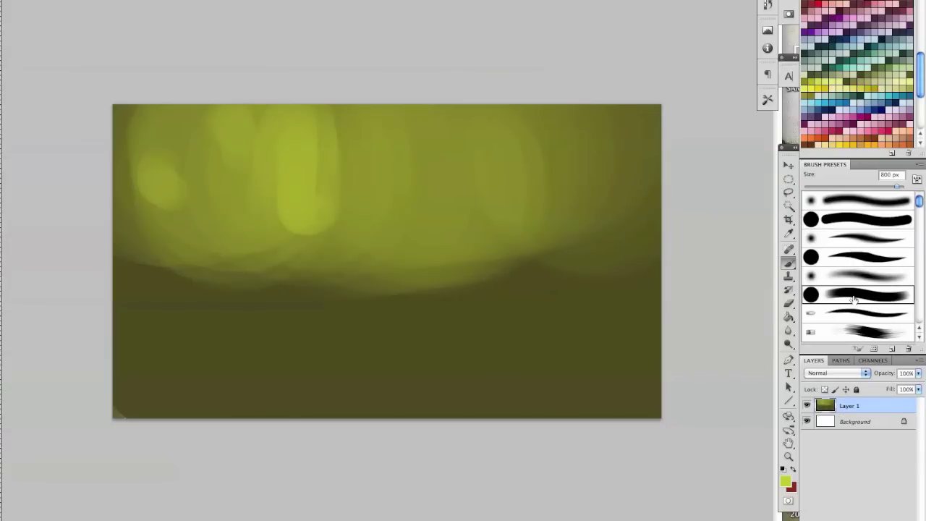
# Brighten the upper half of the canvas with broad yellow-green strokes using an 800 px brush, and reduce the brush size
pyautogui.moveTo(603, 171)
pyautogui.mouseDown()
pyautogui.moveTo(272, 177)
pyautogui.moveTo(472, 167)
pyautogui.moveTo(314, 210)
pyautogui.moveTo(430, 230)
pyautogui.moveTo(406, 232)
pyautogui.mouseUp()
pyautogui.press('[')
pyautogui.press('[')
pyautogui.press('[')
pyautogui.press('[')
pyautogui.press('[')
pyautogui.press('[')
pyautogui.press('[')
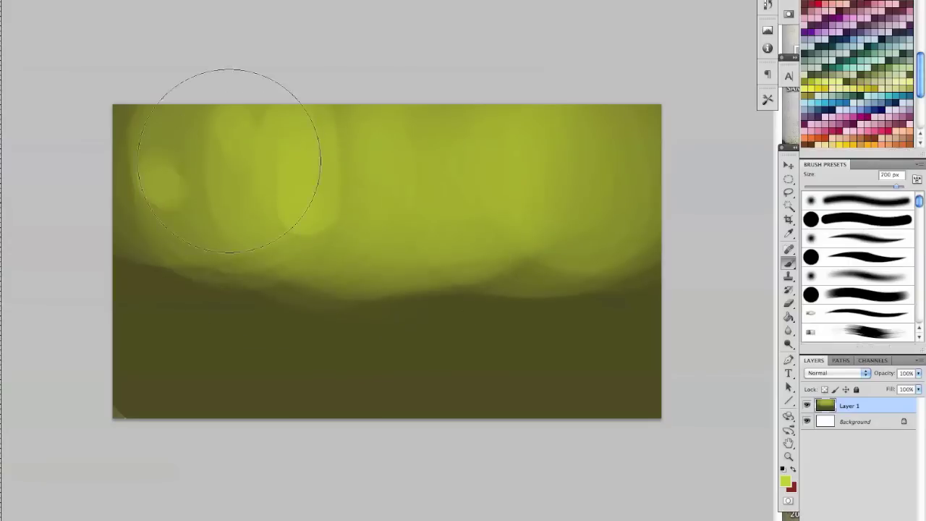
# Sample a muted green from the sky and tone down the bright areas with broad strokes across the upper half
pyautogui.keyDown('alt'); pyautogui.click(181, 128); pyautogui.keyUp('alt')
pyautogui.moveTo(233, 143); pyautogui.dragTo(290, 217)
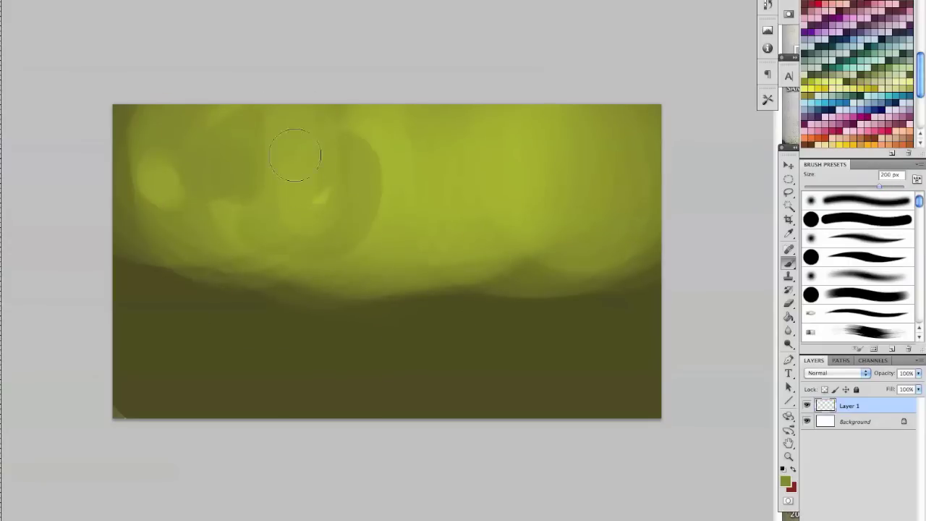
pyautogui.press(']')
pyautogui.moveTo(261, 160)
pyautogui.mouseDown()
pyautogui.moveTo(366, 159)
pyautogui.moveTo(432, 212)
pyautogui.moveTo(579, 142)
pyautogui.moveTo(550, 174)
pyautogui.mouseUp()
pyautogui.press('[')
pyautogui.press('[')
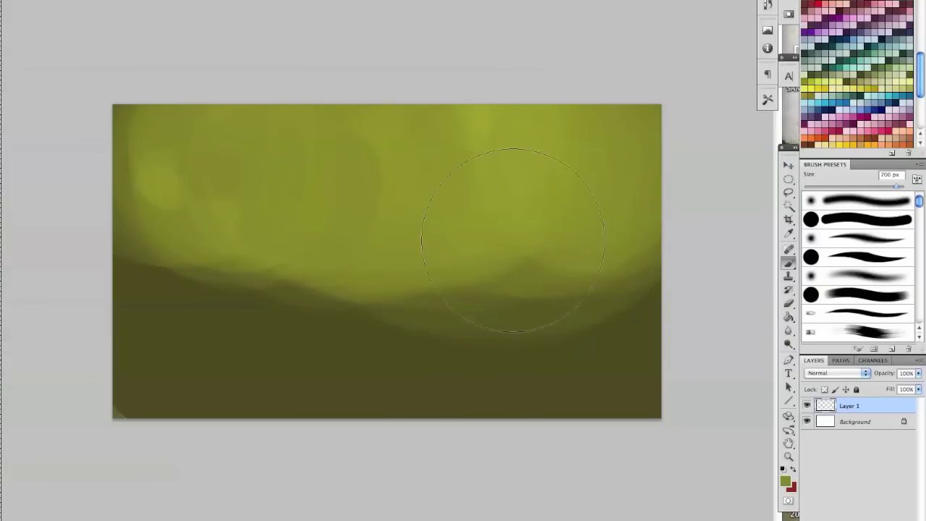
# Extend the muted sky green down to the horizon at the canvas's left and right with a smaller brush
pyautogui.press('[')
pyautogui.press('[')
pyautogui.press('[')
pyautogui.press('[')
pyautogui.press('[')
pyautogui.press('[')
pyautogui.moveTo(188, 130)
pyautogui.mouseDown()
pyautogui.moveTo(157, 155)
pyautogui.moveTo(143, 213)
pyautogui.moveTo(256, 263)
pyautogui.mouseUp()
pyautogui.moveTo(481, 281)
pyautogui.mouseDown()
pyautogui.moveTo(507, 288)
pyautogui.moveTo(655, 278)
pyautogui.mouseUp()
# Shape a dark olive hill at the canvas's lower right and blend its edge into the sky with sampled greens
pyautogui.press('[')
pyautogui.keyDown('alt'); pyautogui.click(612, 338); pyautogui.keyUp('alt')
pyautogui.moveTo(616, 277)
pyautogui.mouseDown()
pyautogui.moveTo(684, 283)
pyautogui.moveTo(653, 279)
pyautogui.moveTo(663, 268)
pyautogui.moveTo(615, 283)
pyautogui.moveTo(594, 314)
pyautogui.moveTo(661, 279)
pyautogui.moveTo(614, 290)
pyautogui.moveTo(652, 265)
pyautogui.moveTo(630, 268)
pyautogui.moveTo(591, 331)
pyautogui.moveTo(613, 293)
pyautogui.moveTo(540, 362)
pyautogui.mouseUp()
pyautogui.keyDown('alt'); pyautogui.click(587, 290); pyautogui.keyUp('alt')
pyautogui.moveTo(545, 288); pyautogui.dragTo(609, 230)
pyautogui.keyDown('alt'); pyautogui.click(492, 301); pyautogui.keyUp('alt')
pyautogui.moveTo(519, 291)
pyautogui.mouseDown()
pyautogui.moveTo(634, 220)
pyautogui.moveTo(605, 240)
pyautogui.moveTo(649, 160)
pyautogui.mouseUp()
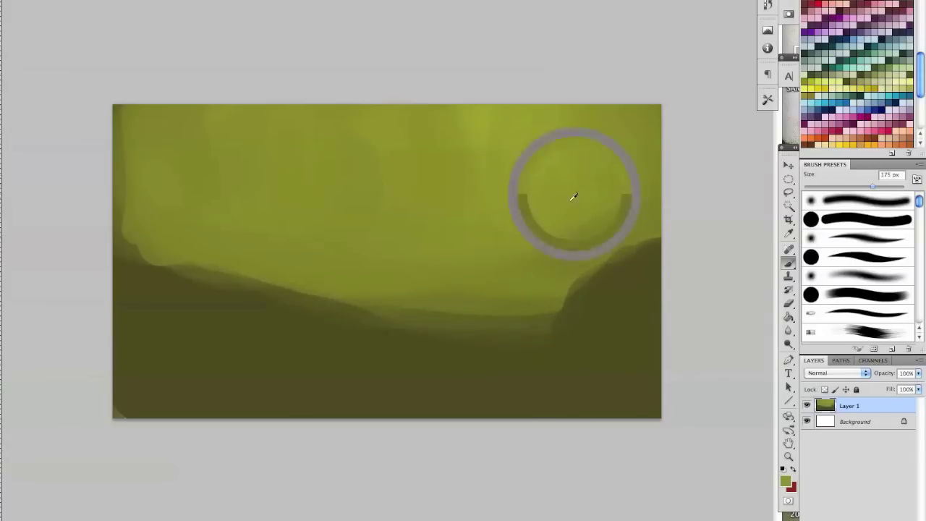
pyautogui.moveTo(562, 263)
pyautogui.mouseDown()
pyautogui.moveTo(622, 232)
pyautogui.moveTo(599, 237)
pyautogui.moveTo(548, 307)
pyautogui.moveTo(553, 318)
pyautogui.moveTo(591, 254)
pyautogui.moveTo(621, 231)
pyautogui.mouseUp()
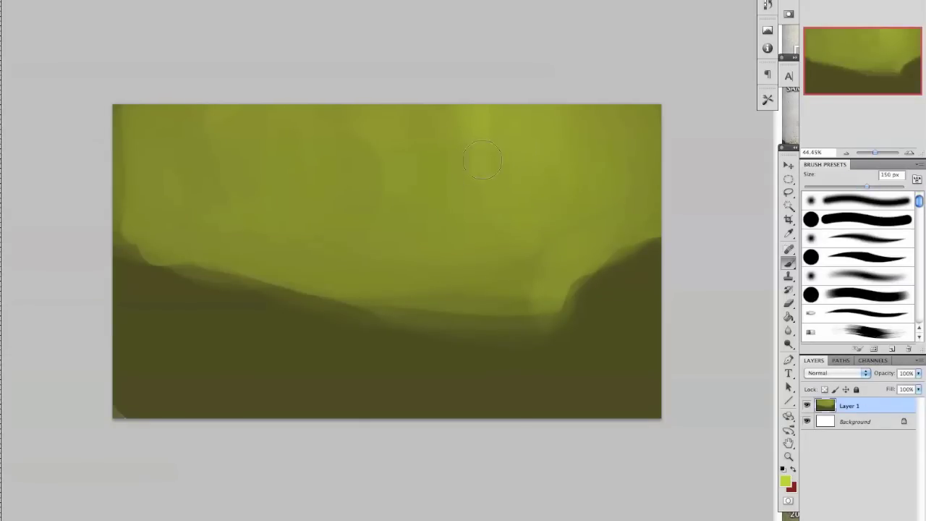
# Dab a bright yellow-green sun into the sky right of the canvas centre and reduce the brush size
pyautogui.press(']')
pyautogui.click(475, 158)
pyautogui.click(478, 159)
pyautogui.click(482, 150)
pyautogui.click(482, 151)
pyautogui.press('[')
pyautogui.press('[')
pyautogui.press('[')
# Choose a brighter yellow-green foreground colour and dab a larger sun over the same spot with an enlarged brush
pyautogui.click(786, 481)
pyautogui.click(748, 384)
pyautogui.click(896, 355)
pyautogui.press(']')
pyautogui.press(']')
pyautogui.press(']')
pyautogui.press(']')
pyautogui.click(480, 156)
pyautogui.click(480, 153)
pyautogui.press('[')
pyautogui.press('[')
pyautogui.press('[')
pyautogui.press('[')
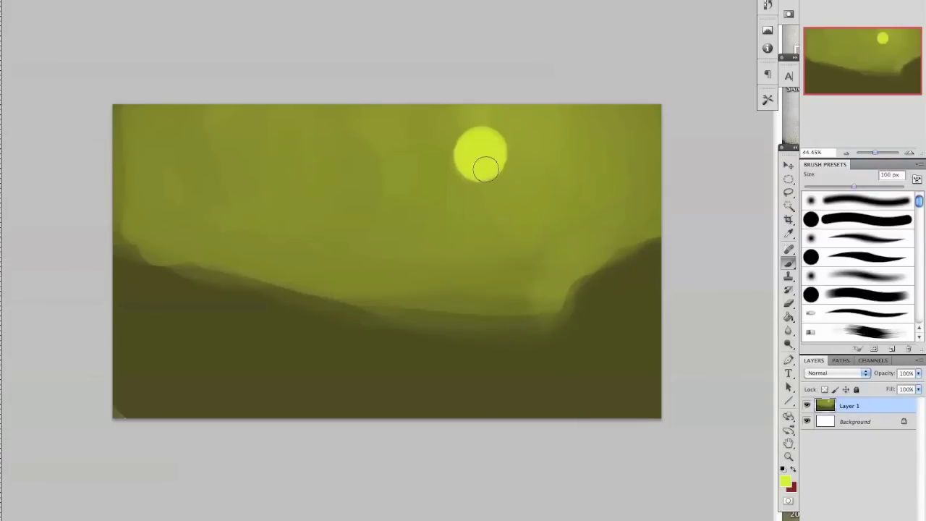
# Undo the last sun dab and stamp the sun again with an enlarged brush
pyautogui.press('super+z')
pyautogui.press(']')
pyautogui.press(']')
pyautogui.press(']')
pyautogui.click(479, 154)
pyautogui.press(']')
pyautogui.press('[')
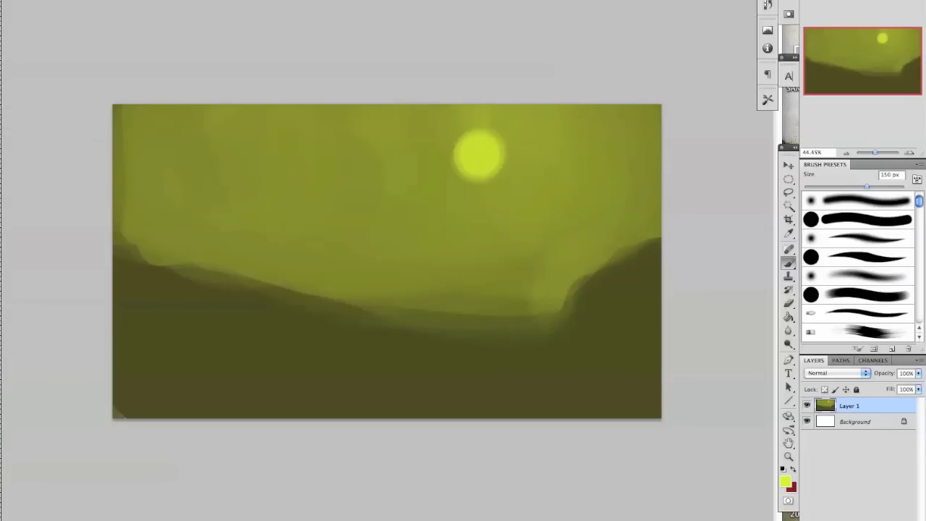
# Consult the greyscale value sketch document, pick a dark olive (H 54, S 96, B 29) and extend the right hill's base with a 100 px brush
pyautogui.hotkey('ctrl', 'Tab')
pyautogui.hotkey('ctrl', 'Tab')
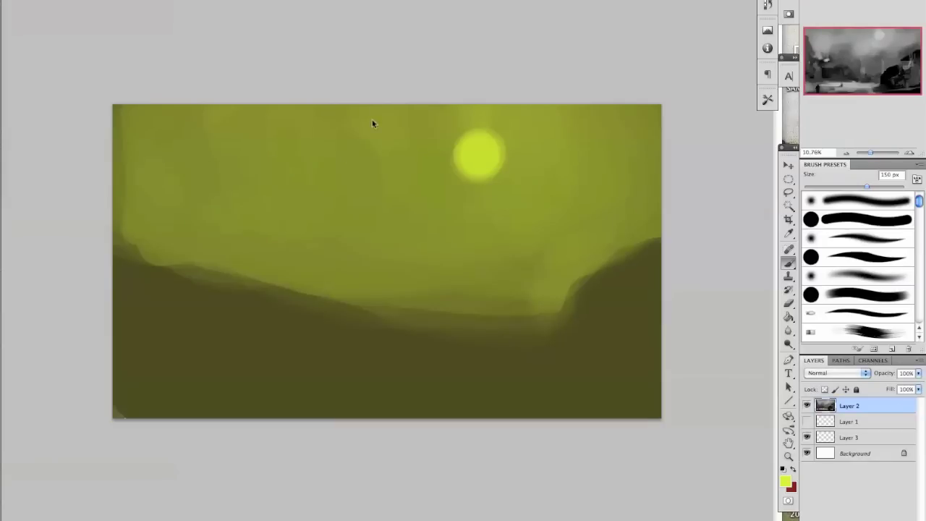
pyautogui.hotkey('ctrl', 'Tab')
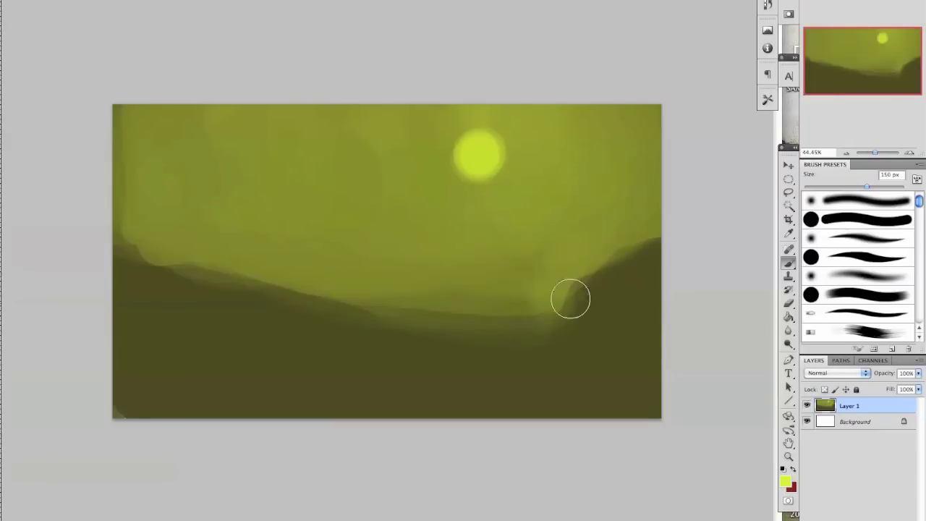
pyautogui.click(790, 484)
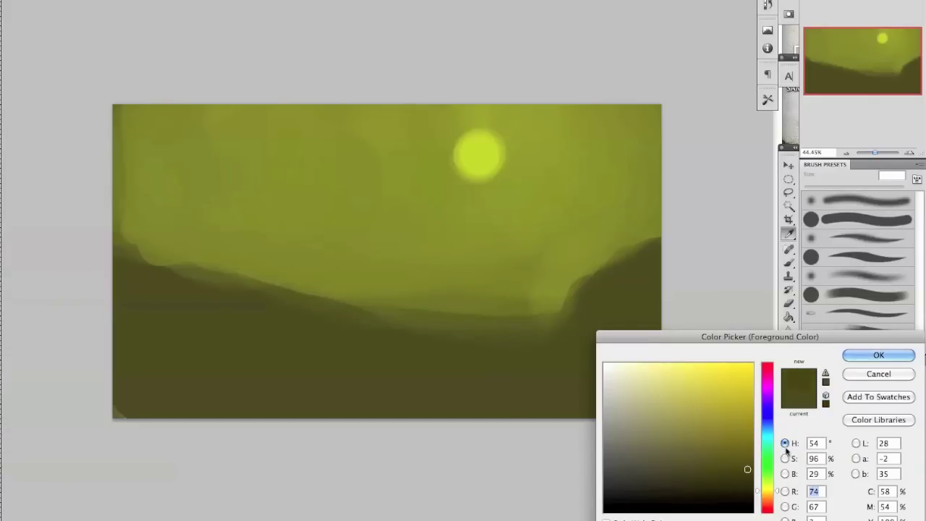
pyautogui.press('Return')
pyautogui.press('[')
pyautogui.press('[')
pyautogui.click(562, 302)
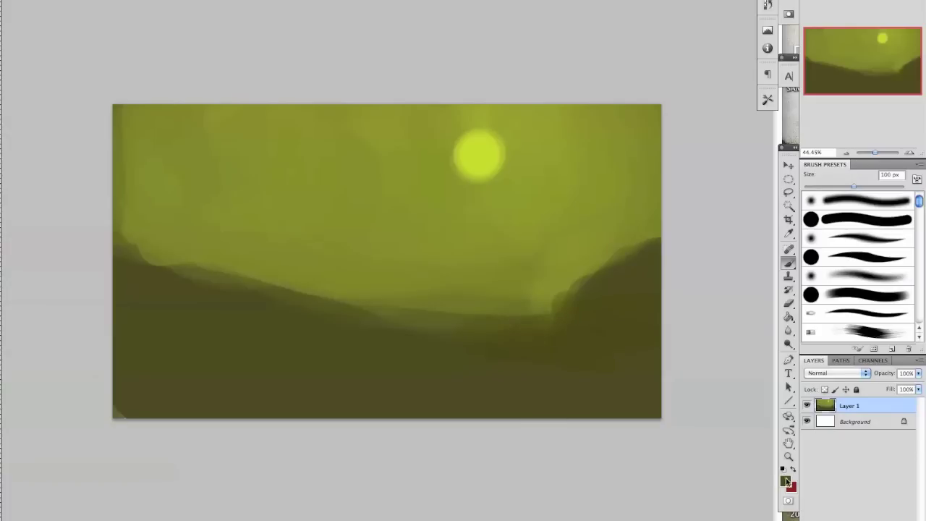
# Set the foreground to a darker olive at 20% brightness and paint a shadow band below the right hill
pyautogui.click(786, 482)
pyautogui.moveTo(745, 459); pyautogui.dragTo(753, 483)
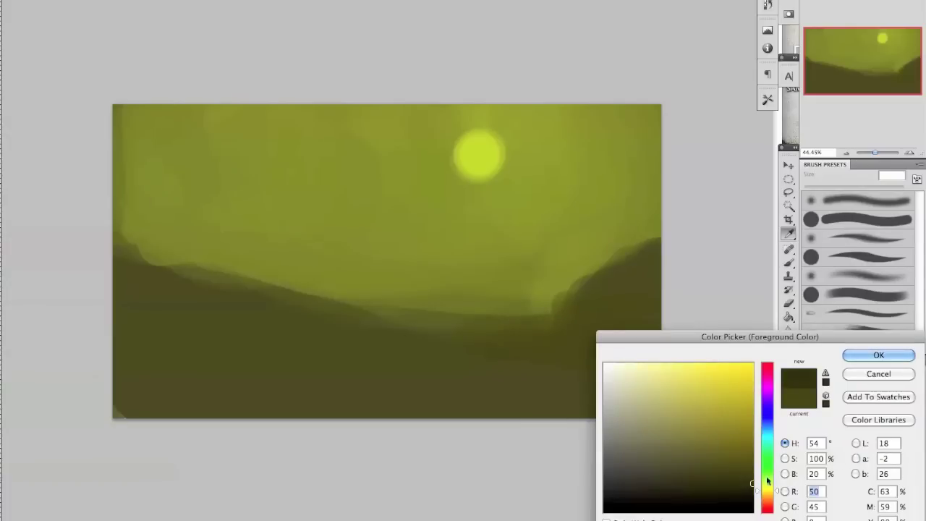
pyautogui.click(876, 355)
pyautogui.moveTo(616, 354)
pyautogui.mouseDown()
pyautogui.moveTo(558, 355)
pyautogui.moveTo(606, 345)
pyautogui.moveTo(659, 316)
pyautogui.moveTo(639, 285)
pyautogui.moveTo(565, 335)
pyautogui.moveTo(621, 348)
pyautogui.moveTo(655, 309)
pyautogui.moveTo(499, 343)
pyautogui.moveTo(628, 347)
pyautogui.moveTo(678, 316)
pyautogui.moveTo(671, 345)
pyautogui.moveTo(485, 349)
pyautogui.moveTo(658, 328)
pyautogui.moveTo(598, 314)
pyautogui.mouseUp()
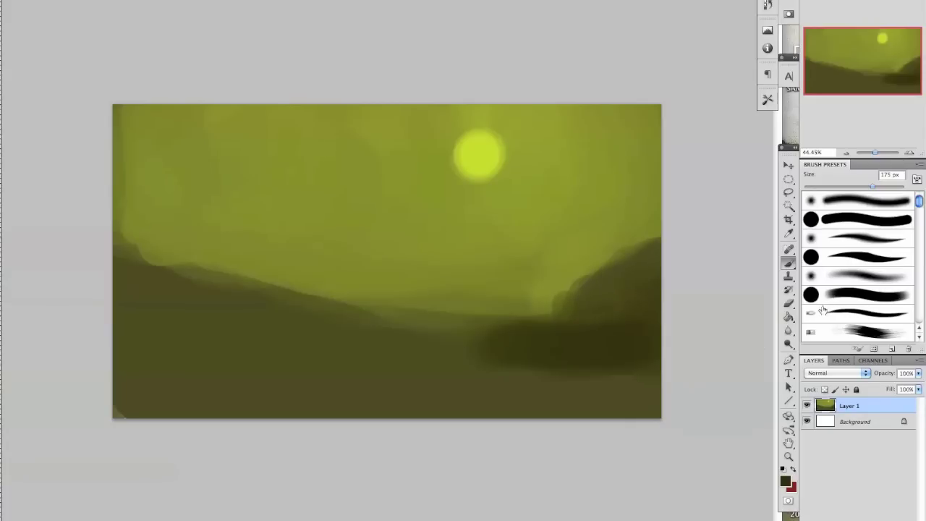
pyautogui.moveTo(635, 355)
pyautogui.mouseDown()
pyautogui.moveTo(508, 344)
pyautogui.moveTo(618, 342)
pyautogui.moveTo(464, 365)
pyautogui.moveTo(529, 361)
pyautogui.moveTo(485, 358)
pyautogui.moveTo(618, 352)
pyautogui.moveTo(460, 356)
pyautogui.moveTo(593, 360)
pyautogui.moveTo(623, 350)
pyautogui.moveTo(455, 354)
pyautogui.moveTo(560, 341)
pyautogui.mouseUp()
# Paint dark jagged rock shapes above the shadow band at the canvas's right with a 60 px brush
pyautogui.press('[')
pyautogui.press('[')
pyautogui.press('[')
pyautogui.press('[')
pyautogui.press('[')
pyautogui.press('[')
pyautogui.press('[')
pyautogui.keyDown('alt'); pyautogui.click(463, 332); pyautogui.keyUp('alt')
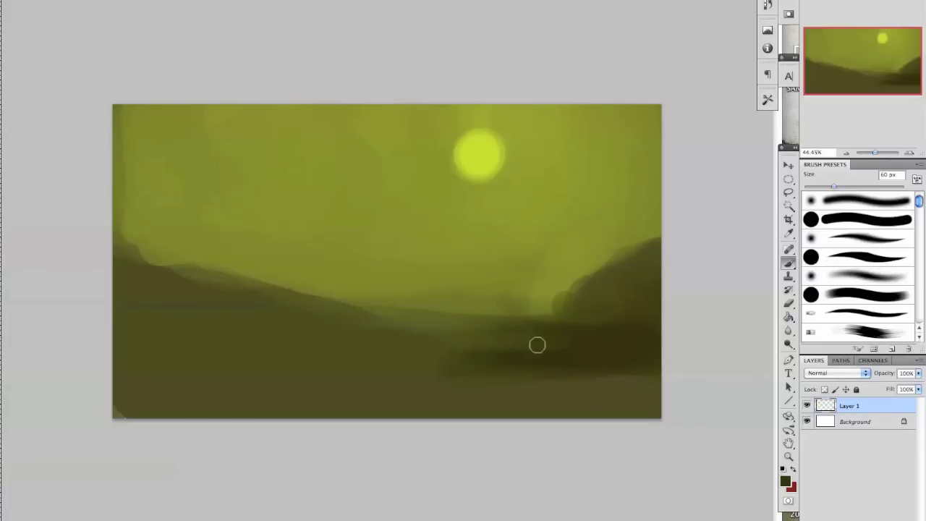
pyautogui.moveTo(537, 322)
pyautogui.mouseDown()
pyautogui.moveTo(545, 291)
pyautogui.moveTo(519, 303)
pyautogui.moveTo(553, 350)
pyautogui.moveTo(586, 265)
pyautogui.moveTo(600, 318)
pyautogui.mouseUp()
# Paint dark rounded mounds along the horizon left of the canvas centre with an enlarged brush
pyautogui.press(']')
pyautogui.press(']')
pyautogui.press(']')
pyautogui.press(']')
pyautogui.press(']')
pyautogui.press(']')
pyautogui.moveTo(230, 293)
pyautogui.mouseDown()
pyautogui.moveTo(263, 279)
pyautogui.moveTo(316, 300)
pyautogui.mouseUp()
pyautogui.moveTo(259, 291); pyautogui.dragTo(287, 279)
# Dab in the dark top of a tall rock tower near the canvas's upper left with a smaller brush
pyautogui.press('[')
pyautogui.press('[')
pyautogui.press('[')
pyautogui.press('[')
pyautogui.moveTo(147, 160)
pyautogui.mouseDown()
pyautogui.moveTo(147, 186)
pyautogui.moveTo(156, 163)
pyautogui.mouseUp()
# Paint the tower's dark body down to the ground, adjusting the brush size to its width
pyautogui.press(']')
pyautogui.press(']')
pyautogui.press(']')
pyautogui.press(']')
pyautogui.press(']')
pyautogui.press(']')
pyautogui.press(']')
pyautogui.press(']')
pyautogui.press('[')
pyautogui.press('[')
pyautogui.press('[')
pyautogui.press('[')
pyautogui.press('[')
pyautogui.press('[')
pyautogui.moveTo(145, 217)
pyautogui.mouseDown()
pyautogui.moveTo(153, 264)
pyautogui.moveTo(154, 211)
pyautogui.moveTo(155, 218)
pyautogui.moveTo(163, 206)
pyautogui.moveTo(142, 269)
pyautogui.moveTo(154, 292)
pyautogui.moveTo(145, 282)
pyautogui.moveTo(167, 304)
pyautogui.mouseUp()
# Extend the dark mounds from the tower toward the canvas centre with an enlarged brush
pyautogui.press(']')
pyautogui.press(']')
pyautogui.press(']')
pyautogui.press(']')
pyautogui.press(']')
pyautogui.moveTo(232, 270)
pyautogui.mouseDown()
pyautogui.moveTo(280, 277)
pyautogui.moveTo(322, 314)
pyautogui.moveTo(299, 315)
pyautogui.moveTo(381, 327)
pyautogui.moveTo(385, 311)
pyautogui.moveTo(416, 318)
pyautogui.mouseUp()
# Reduce the brush to 60 px and shape the right edge of the rock tower
pyautogui.press('[')
pyautogui.press('[')
pyautogui.press('[')
pyautogui.press('[')
pyautogui.press('[')
pyautogui.press('[')
pyautogui.press('[')
pyautogui.press('[')
pyautogui.press('[')
pyautogui.moveTo(181, 194)
pyautogui.mouseDown()
pyautogui.moveTo(165, 212)
pyautogui.moveTo(192, 209)
pyautogui.moveTo(212, 162)
pyautogui.moveTo(197, 224)
pyautogui.moveTo(190, 158)
pyautogui.mouseUp()
# Trim the tower's top with sampled sky green and repaint its body with sampled dark olive
pyautogui.keyDown('alt'); pyautogui.click(195, 155); pyautogui.keyUp('alt')
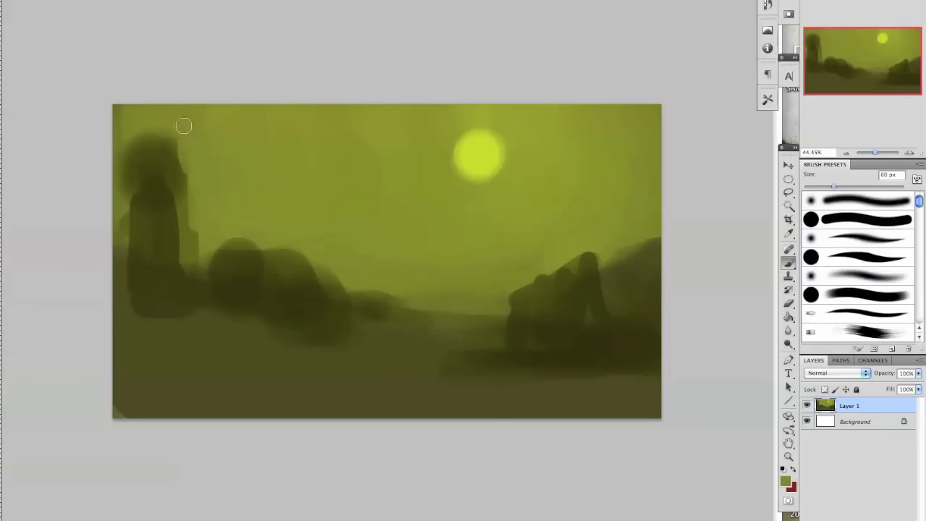
pyautogui.moveTo(125, 122)
pyautogui.mouseDown()
pyautogui.moveTo(128, 147)
pyautogui.moveTo(184, 135)
pyautogui.mouseUp()
pyautogui.keyDown('alt'); pyautogui.click(155, 199); pyautogui.keyUp('alt')
pyautogui.moveTo(137, 169)
pyautogui.mouseDown()
pyautogui.moveTo(132, 225)
pyautogui.moveTo(150, 265)
pyautogui.moveTo(212, 280)
pyautogui.moveTo(156, 326)
pyautogui.mouseUp()
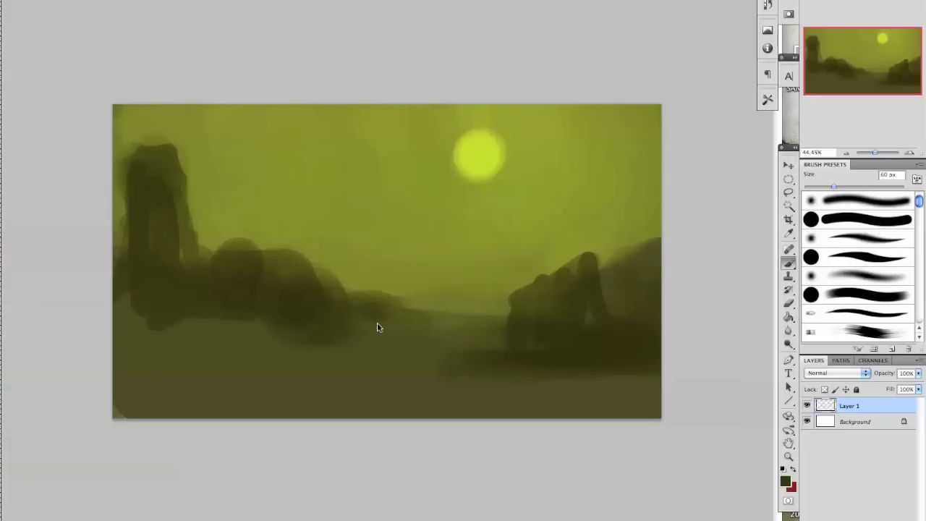
# Paint a dark foreground strip along the canvas's lower edge and trim its right end with sampled mid-olive
pyautogui.press(']')
pyautogui.press(']')
pyautogui.press(']')
pyautogui.moveTo(143, 416)
pyautogui.mouseDown()
pyautogui.moveTo(212, 420)
pyautogui.moveTo(157, 408)
pyautogui.moveTo(217, 421)
pyautogui.moveTo(190, 419)
pyautogui.moveTo(369, 408)
pyautogui.moveTo(363, 417)
pyautogui.moveTo(324, 414)
pyautogui.moveTo(393, 414)
pyautogui.moveTo(454, 432)
pyautogui.mouseUp()
pyautogui.press('[')
pyautogui.keyDown('alt'); pyautogui.click(388, 374); pyautogui.keyUp('alt')
pyautogui.moveTo(435, 396); pyautogui.dragTo(388, 395)
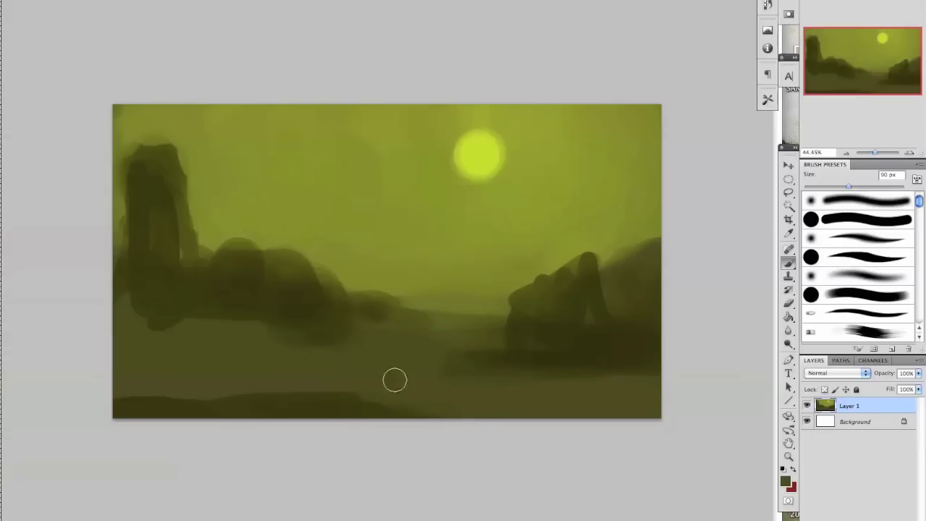
# Extend the left mounds downward and paint pale distant rock formations behind them in the canvas centre
pyautogui.moveTo(146, 324)
pyautogui.mouseDown()
pyautogui.moveTo(145, 300)
pyautogui.moveTo(138, 311)
pyautogui.moveTo(252, 327)
pyautogui.moveTo(193, 327)
pyautogui.moveTo(137, 310)
pyautogui.moveTo(135, 339)
pyautogui.moveTo(134, 303)
pyautogui.moveTo(164, 299)
pyautogui.moveTo(131, 316)
pyautogui.mouseUp()
pyautogui.moveTo(347, 265)
pyautogui.mouseDown()
pyautogui.moveTo(350, 233)
pyautogui.moveTo(364, 282)
pyautogui.moveTo(381, 261)
pyautogui.moveTo(402, 284)
pyautogui.moveTo(384, 244)
pyautogui.mouseUp()
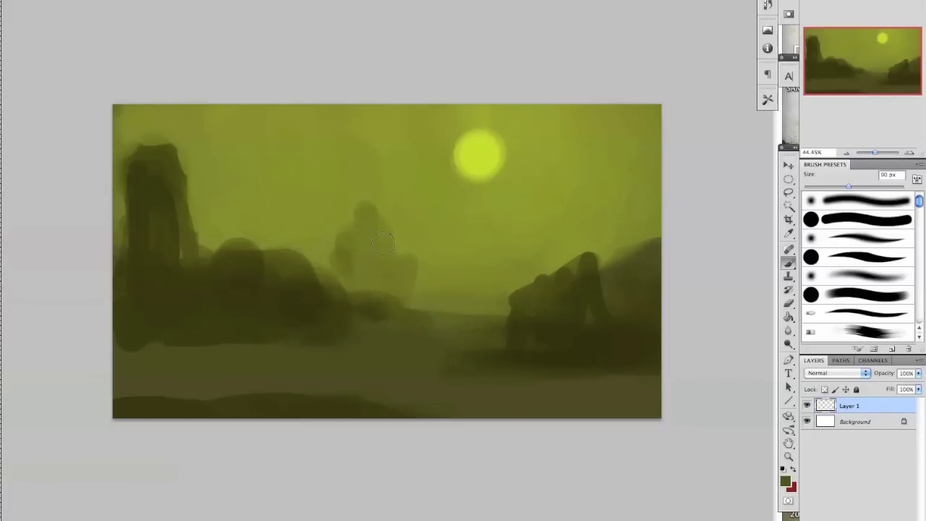
pyautogui.moveTo(354, 282)
pyautogui.mouseDown()
pyautogui.moveTo(314, 248)
pyautogui.moveTo(257, 221)
pyautogui.moveTo(300, 224)
pyautogui.moveTo(373, 193)
pyautogui.moveTo(386, 254)
pyautogui.moveTo(460, 296)
pyautogui.moveTo(409, 307)
pyautogui.mouseUp()
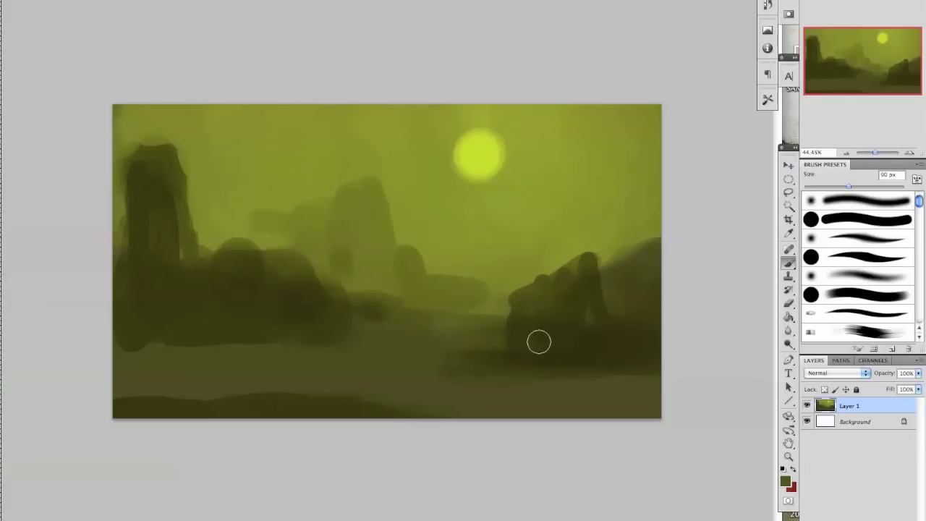
# Paint a taller rock behind the right rocks and fill in their front slope with sampled dark olive
pyautogui.moveTo(528, 261)
pyautogui.mouseDown()
pyautogui.moveTo(630, 214)
pyautogui.moveTo(645, 246)
pyautogui.moveTo(614, 232)
pyautogui.moveTo(628, 261)
pyautogui.moveTo(610, 252)
pyautogui.moveTo(603, 267)
pyautogui.moveTo(587, 241)
pyautogui.moveTo(595, 247)
pyautogui.moveTo(573, 259)
pyautogui.moveTo(610, 233)
pyautogui.mouseUp()
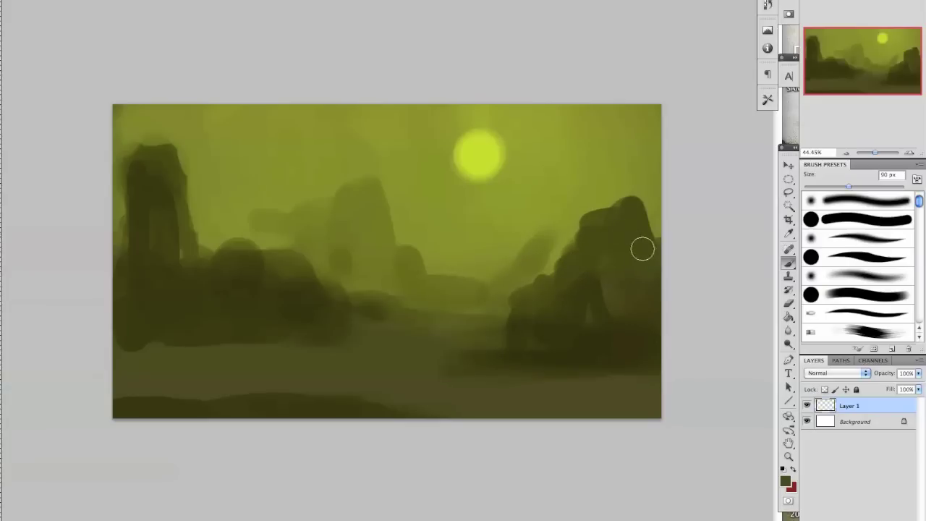
pyautogui.keyDown('alt'); pyautogui.click(584, 292); pyautogui.keyUp('alt')
pyautogui.moveTo(592, 294)
pyautogui.mouseDown()
pyautogui.moveTo(590, 266)
pyautogui.moveTo(564, 305)
pyautogui.moveTo(549, 299)
pyautogui.moveTo(592, 275)
pyautogui.mouseUp()
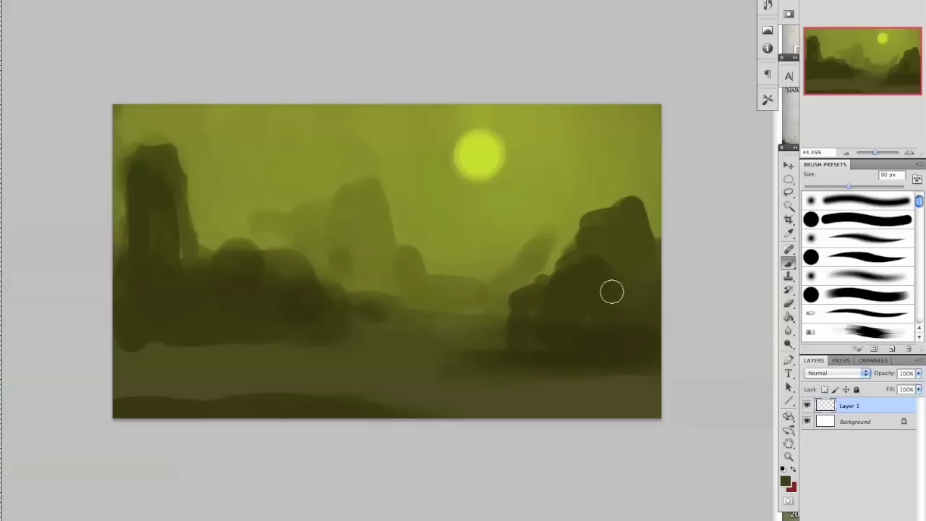
pyautogui.moveTo(548, 322)
pyautogui.mouseDown()
pyautogui.moveTo(471, 352)
pyautogui.moveTo(516, 340)
pyautogui.moveTo(497, 336)
pyautogui.moveTo(557, 301)
pyautogui.mouseUp()
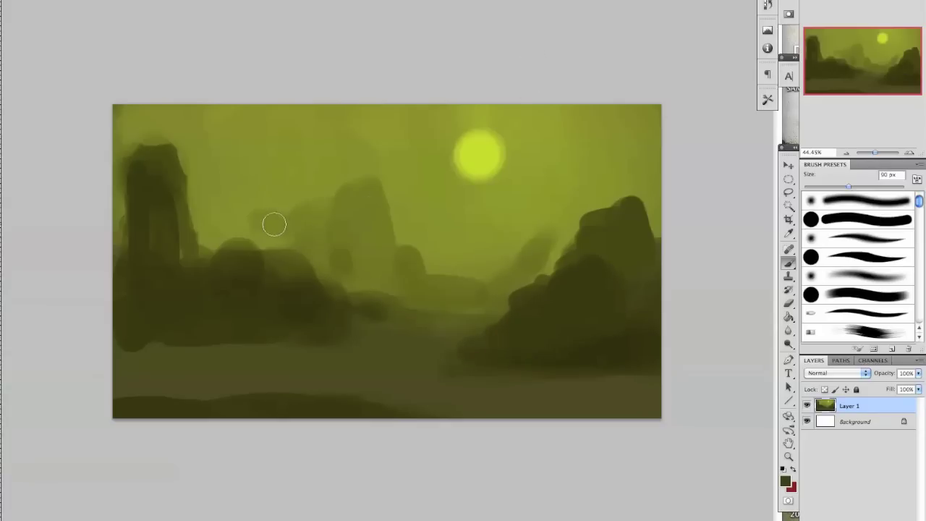
# Refine the distant hills and the tower's edge with sky greens, and add lighter yellow-green strokes below the sun
pyautogui.moveTo(274, 236)
pyautogui.mouseDown()
pyautogui.moveTo(262, 237)
pyautogui.moveTo(255, 161)
pyautogui.mouseUp()
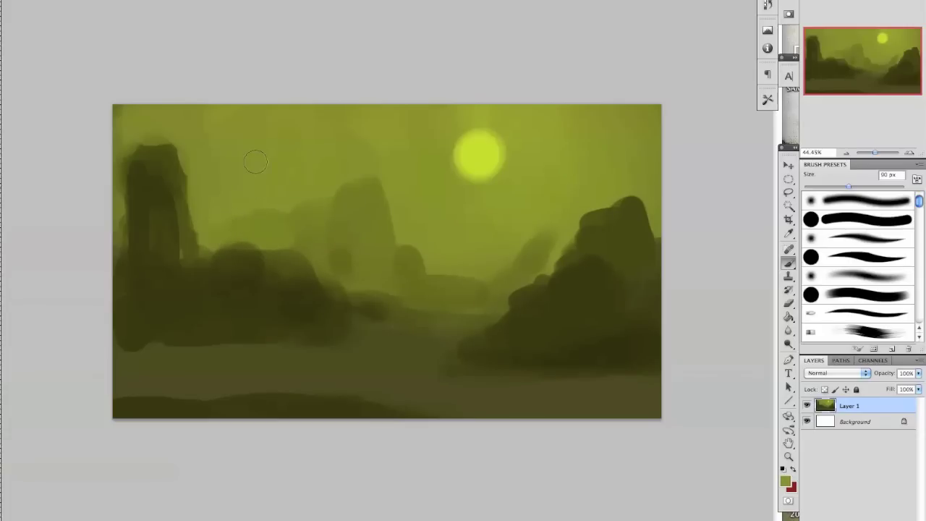
pyautogui.keyDown('alt'); pyautogui.click(198, 149); pyautogui.keyUp('alt')
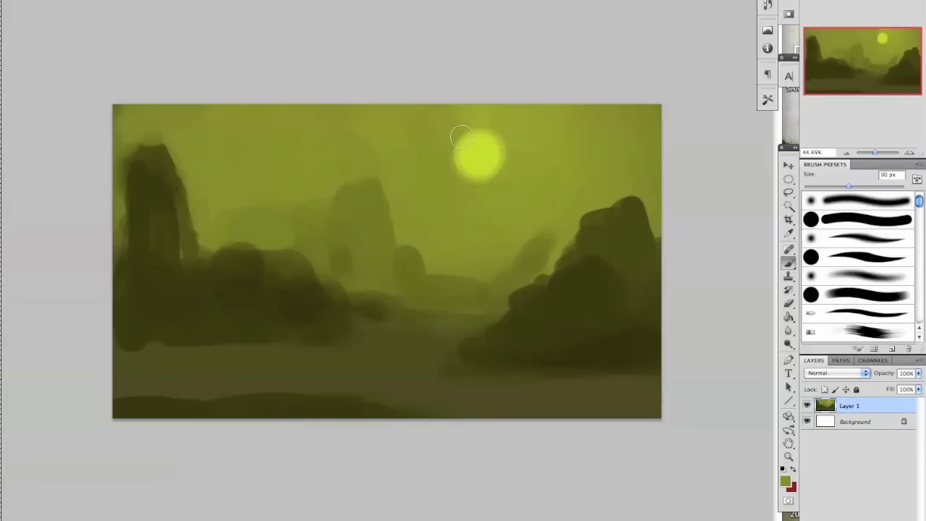
pyautogui.moveTo(468, 233)
pyautogui.mouseDown()
pyautogui.moveTo(487, 271)
pyautogui.moveTo(458, 269)
pyautogui.moveTo(414, 191)
pyautogui.moveTo(479, 272)
pyautogui.moveTo(482, 229)
pyautogui.mouseUp()
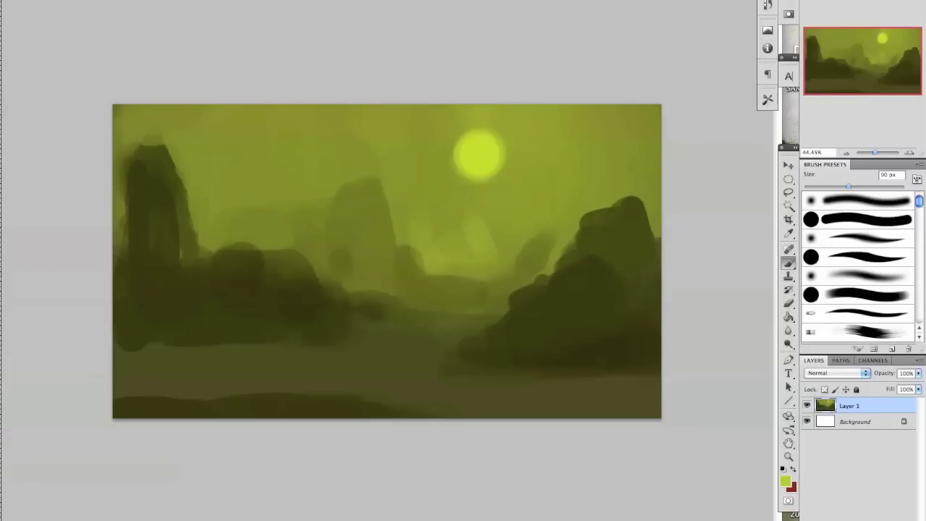
# Pick a near-black colour from the colour palette document and darken the base of the right rocks in the painting
pyautogui.hotkey('ctrl', 'Tab')
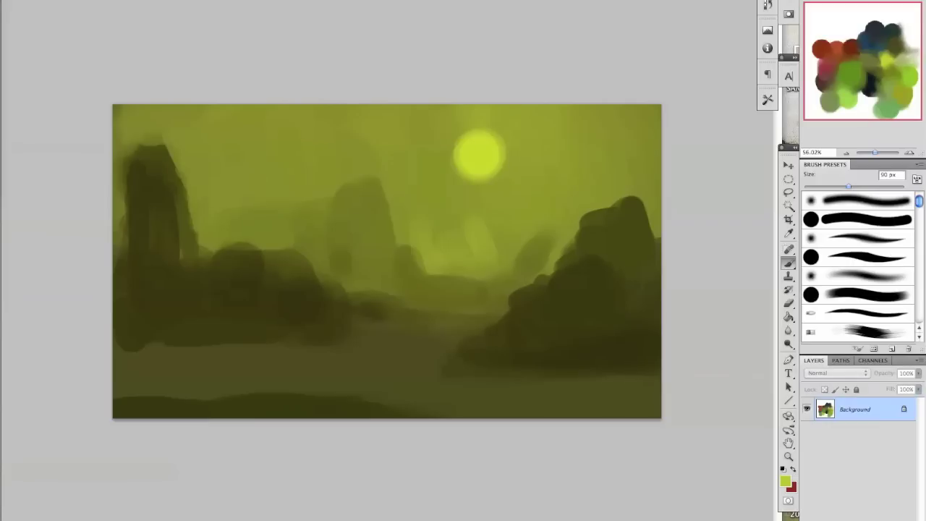
pyautogui.click(607, 357)
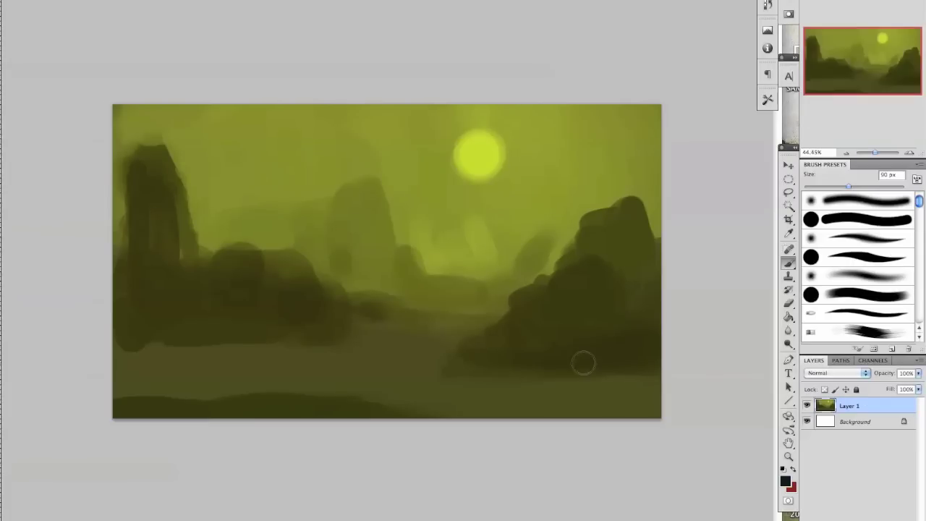
pyautogui.moveTo(631, 353); pyautogui.dragTo(627, 368)
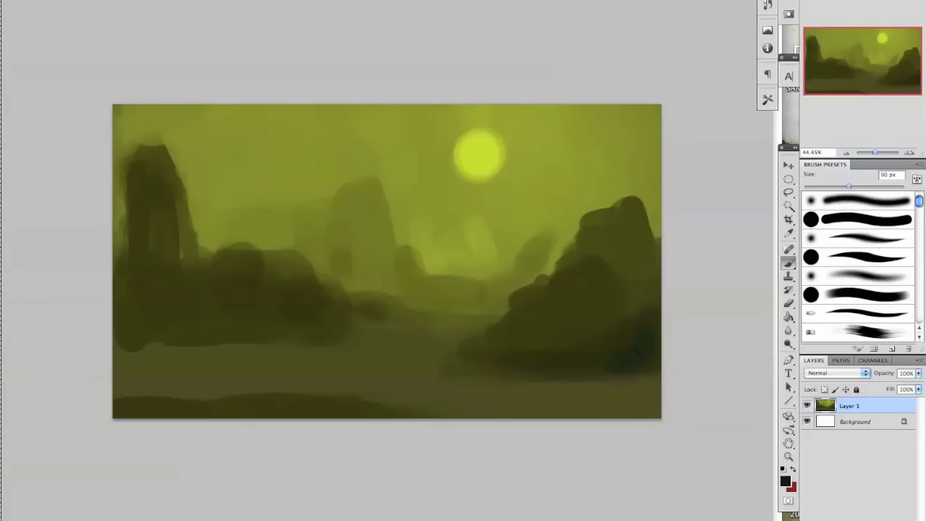
# Paint pale grey-green strokes across the central ground between the left mounds and the right rocks
pyautogui.moveTo(453, 387)
pyautogui.mouseDown()
pyautogui.moveTo(423, 355)
pyautogui.moveTo(392, 352)
pyautogui.moveTo(437, 346)
pyautogui.moveTo(373, 364)
pyautogui.moveTo(385, 361)
pyautogui.moveTo(332, 356)
pyautogui.mouseUp()
pyautogui.keyDown('alt'); pyautogui.click(336, 358); pyautogui.keyUp('alt')
pyautogui.moveTo(413, 367)
pyautogui.mouseDown()
pyautogui.moveTo(442, 349)
pyautogui.moveTo(376, 343)
pyautogui.moveTo(456, 330)
pyautogui.moveTo(390, 319)
pyautogui.moveTo(453, 360)
pyautogui.mouseUp()
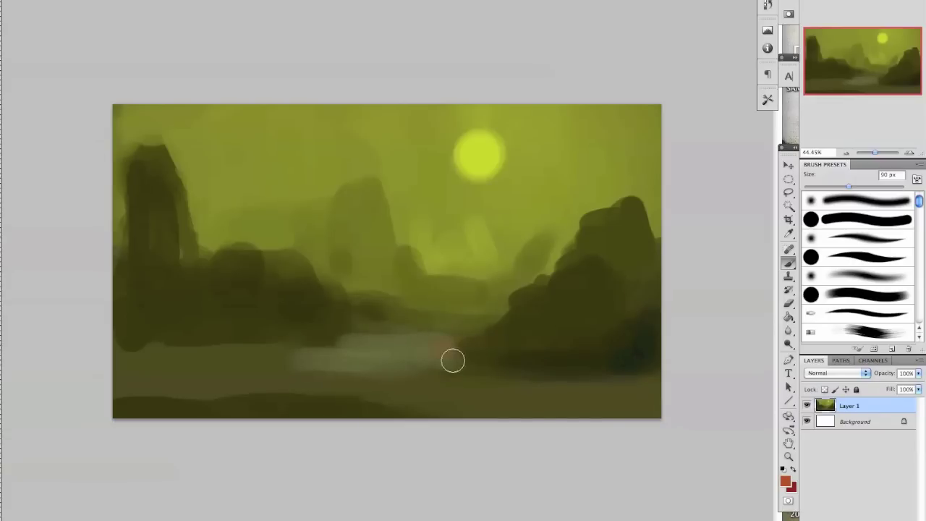
pyautogui.moveTo(269, 352); pyautogui.dragTo(340, 351)
pyautogui.keyDown('alt'); pyautogui.click(413, 352); pyautogui.keyUp('alt')
pyautogui.moveTo(444, 354); pyautogui.dragTo(461, 356)
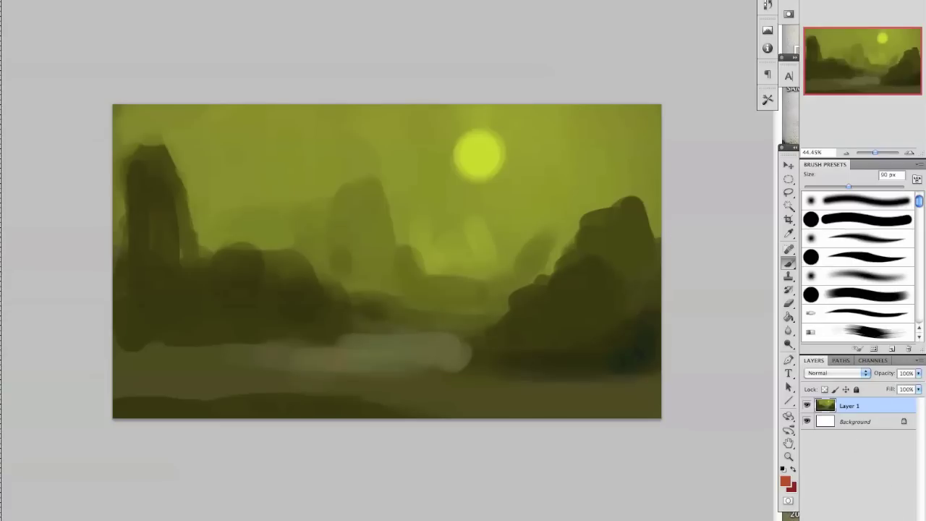
# Add a new layer and lasso a freehand selection around the front rock at the canvas's right
pyautogui.hotkey('ctrl', 'alt', 'shift', 'n')
pyautogui.click(789, 192)
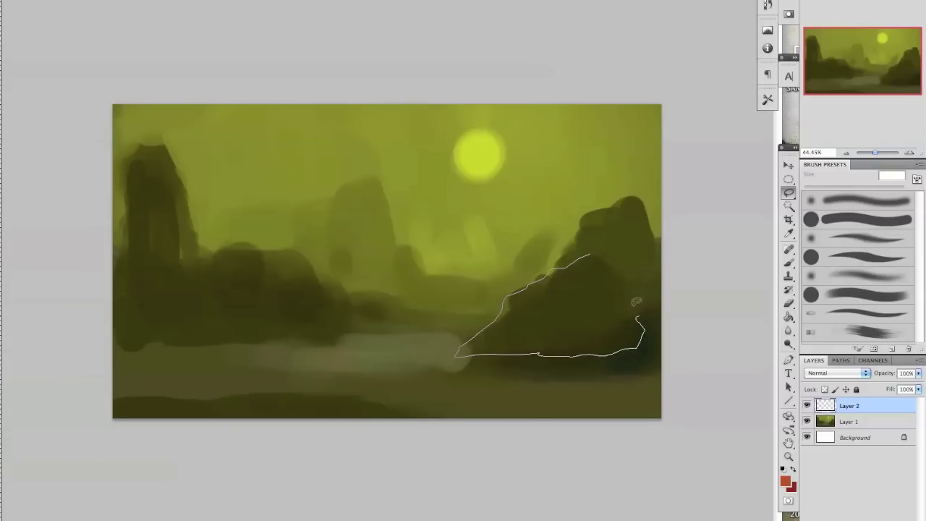
pyautogui.moveTo(600, 247); pyautogui.dragTo(597, 250)
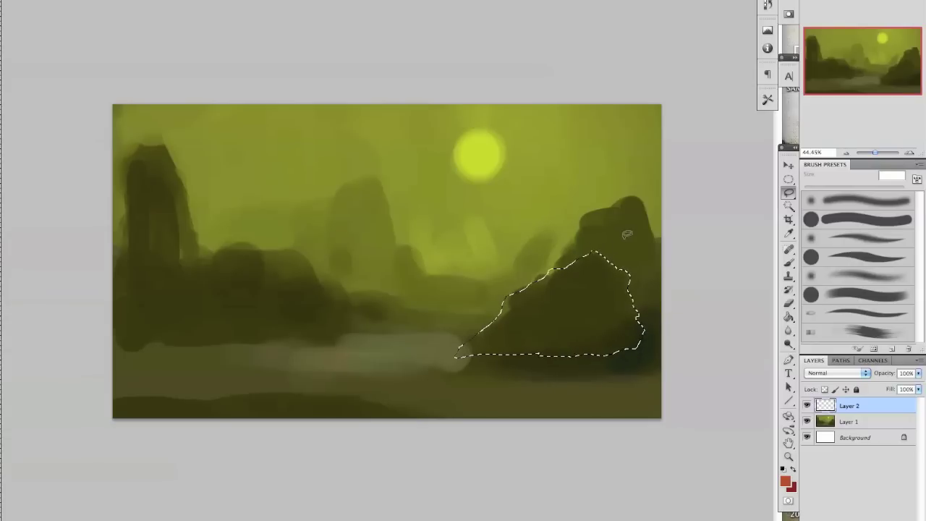
# Set the foreground colour to a dark brown (H 37, S 83, B 13) and paint strokes inside the rock selection
pyautogui.press('b')
pyautogui.click(786, 482)
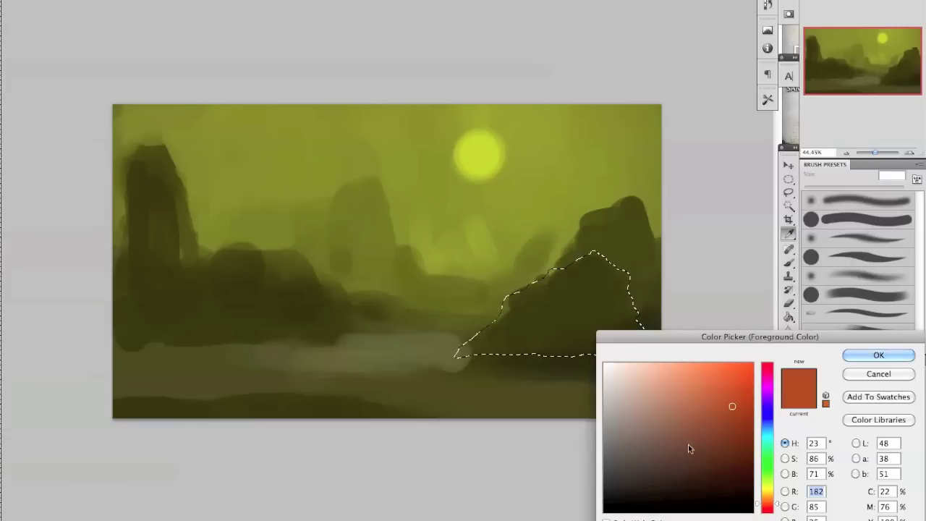
pyautogui.click(571, 377)
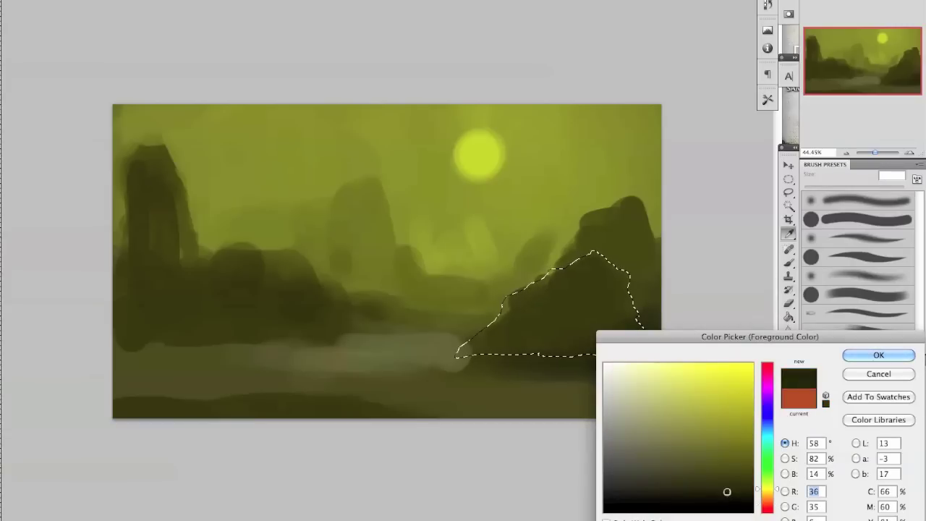
pyautogui.moveTo(767, 493); pyautogui.dragTo(771, 500)
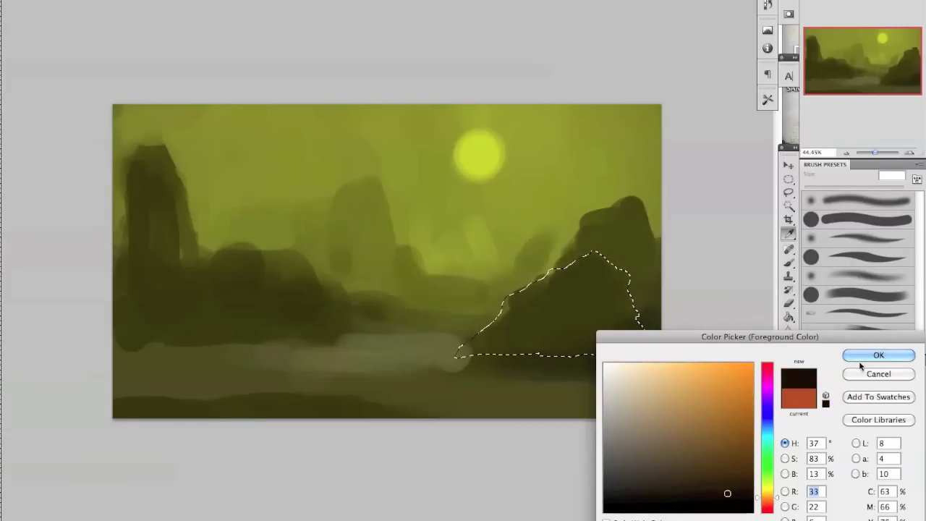
pyautogui.click(861, 357)
pyautogui.moveTo(623, 370)
pyautogui.mouseDown()
pyautogui.moveTo(637, 325)
pyautogui.moveTo(638, 306)
pyautogui.moveTo(612, 339)
pyautogui.moveTo(608, 275)
pyautogui.mouseUp()
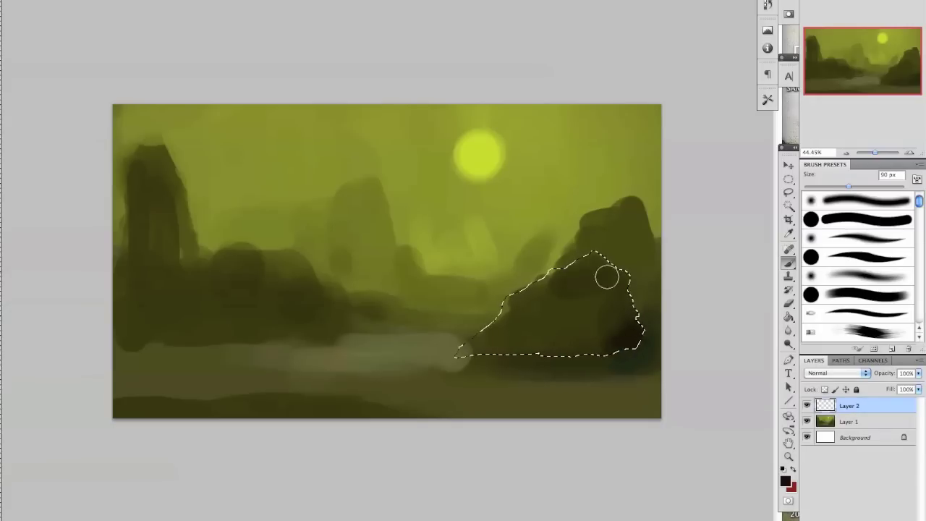
# Darken the colour to H 37, S 97, B 11, fill the front rock using a 400 px brush, and deselect
pyautogui.click(786, 482)
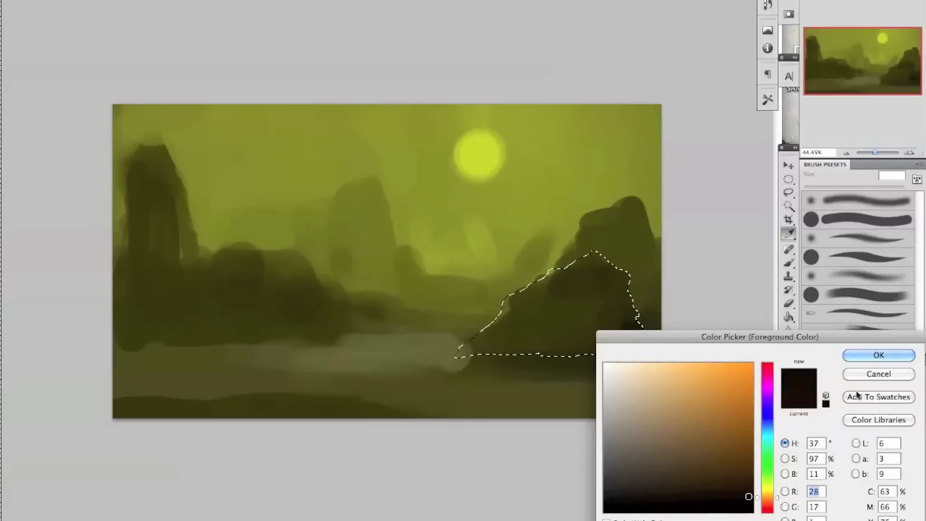
pyautogui.press('Return')
pyautogui.moveTo(615, 340)
pyautogui.mouseDown()
pyautogui.moveTo(605, 271)
pyautogui.moveTo(537, 325)
pyautogui.mouseUp()
pyautogui.press(']')
pyautogui.press(']')
pyautogui.press(']')
pyautogui.press(']')
pyautogui.press(']')
pyautogui.press(']')
pyautogui.press(']')
pyautogui.press(']')
pyautogui.moveTo(607, 289)
pyautogui.mouseDown()
pyautogui.moveTo(528, 331)
pyautogui.moveTo(593, 267)
pyautogui.moveTo(519, 346)
pyautogui.moveTo(509, 306)
pyautogui.mouseUp()
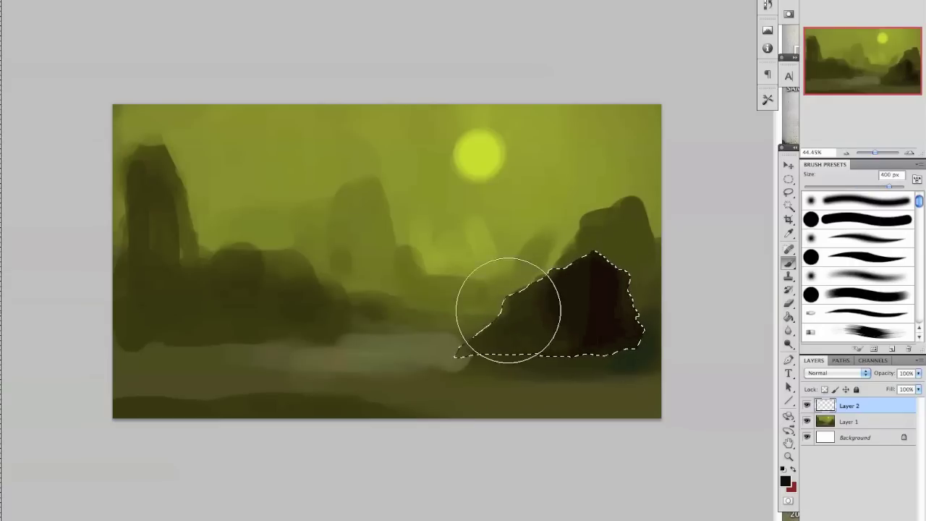
pyautogui.hotkey('ctrl', 'd')
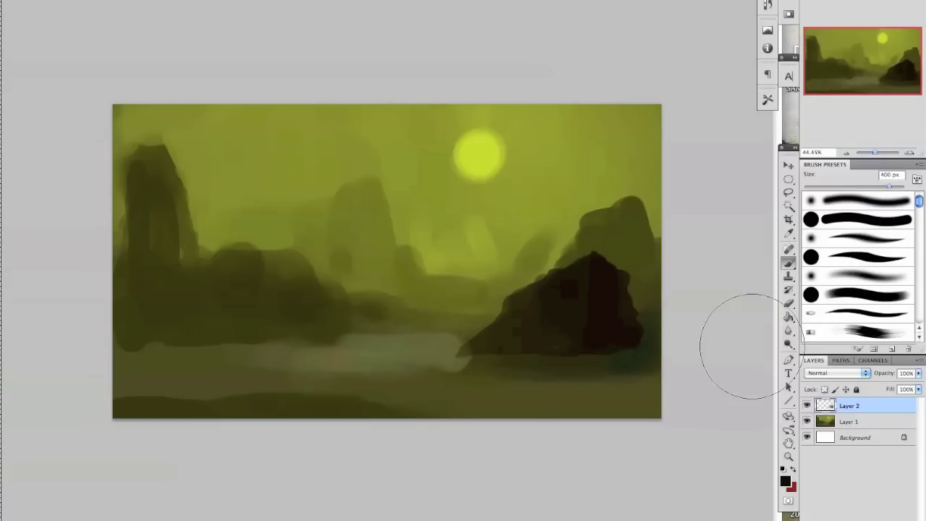
# Lasso a freehand selection around the left mounds, including a pointed peak in front of the tower
pyautogui.click(789, 192)
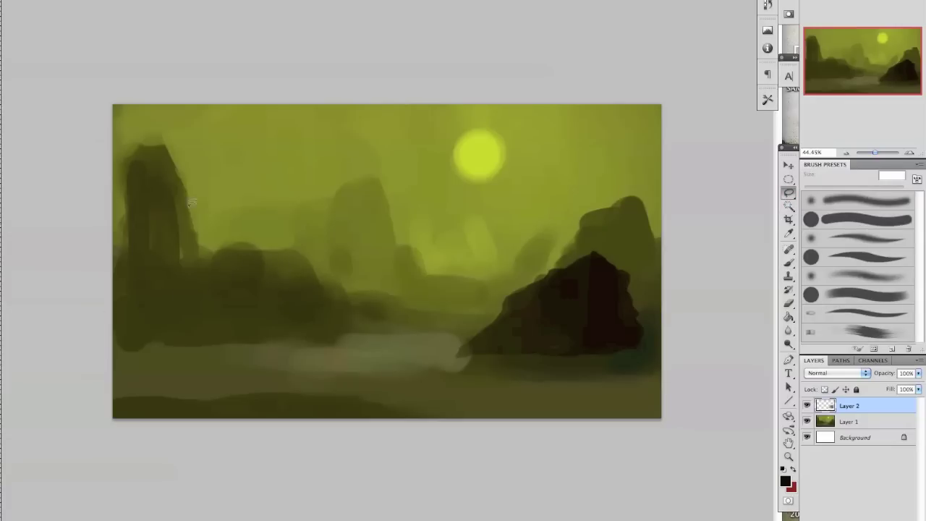
pyautogui.moveTo(193, 229)
pyautogui.mouseDown()
pyautogui.moveTo(240, 252)
pyautogui.moveTo(292, 258)
pyautogui.mouseUp()
pyautogui.moveTo(313, 335); pyautogui.dragTo(192, 344)
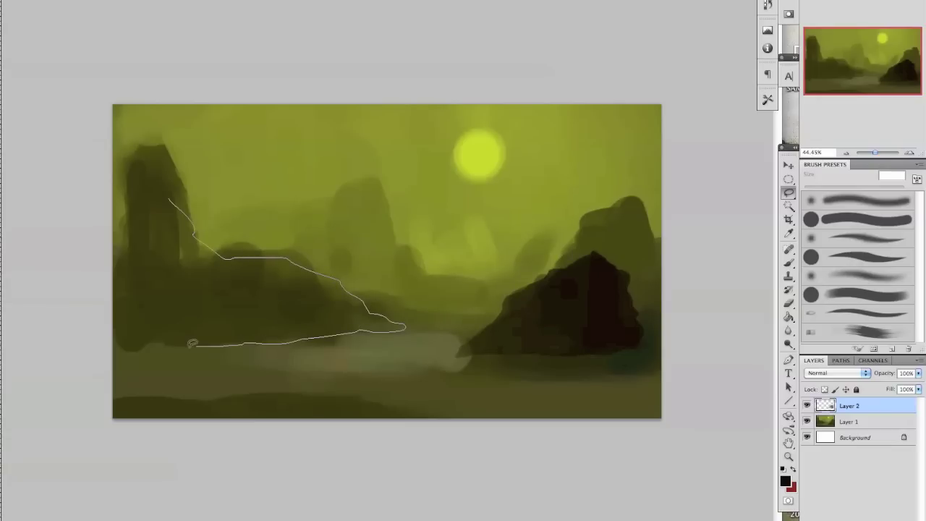
pyautogui.moveTo(157, 216); pyautogui.dragTo(169, 200)
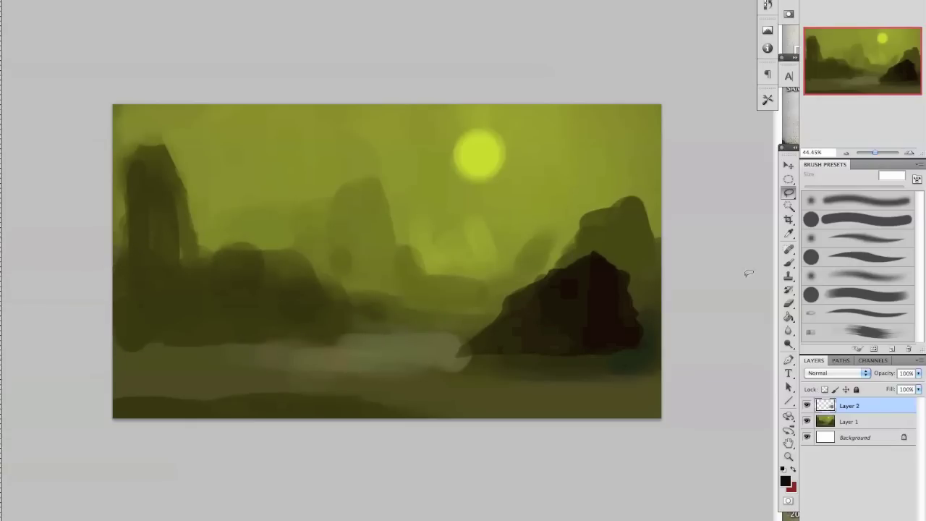
# Paint the selected left mounds near-black with the 400 px brush and deselect
pyautogui.click(789, 265)
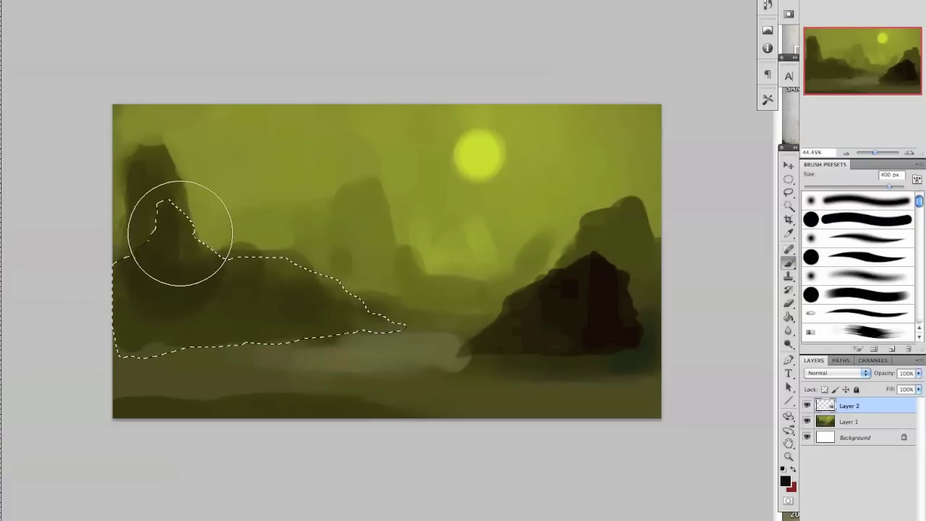
pyautogui.moveTo(211, 321)
pyautogui.mouseDown()
pyautogui.moveTo(420, 311)
pyautogui.moveTo(282, 286)
pyautogui.moveTo(374, 292)
pyautogui.moveTo(409, 311)
pyautogui.moveTo(637, 294)
pyautogui.mouseUp()
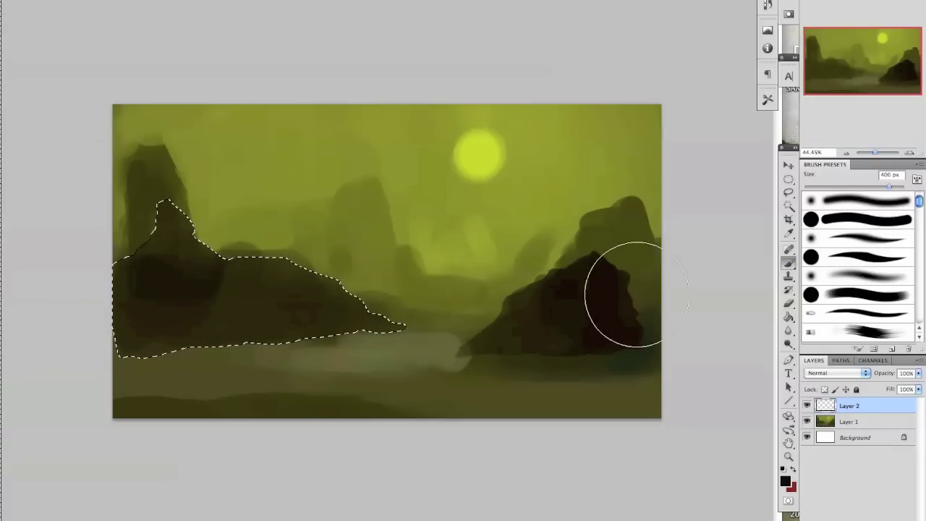
pyautogui.moveTo(361, 338)
pyautogui.mouseDown()
pyautogui.moveTo(100, 382)
pyautogui.moveTo(162, 367)
pyautogui.moveTo(175, 214)
pyautogui.moveTo(343, 314)
pyautogui.moveTo(319, 326)
pyautogui.moveTo(604, 353)
pyautogui.mouseUp()
pyautogui.hotkey('ctrl', 'd')
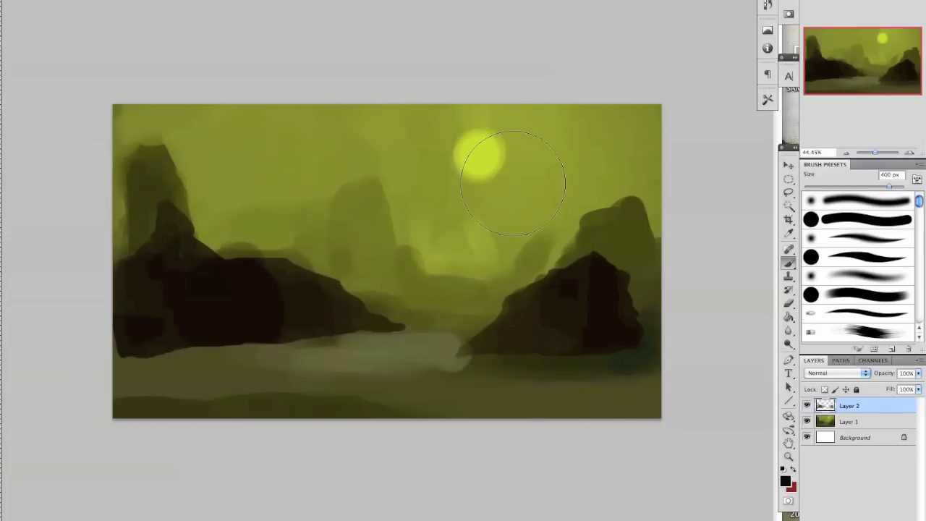
# Switch to the colour palette document and duplicate its Background layer
pyautogui.click(790, 194)
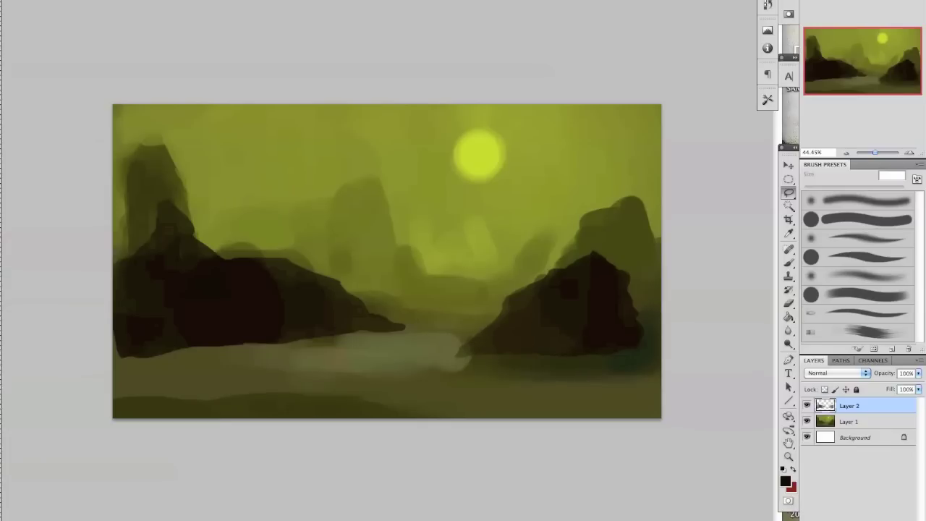
pyautogui.hotkey('ctrl', 'Tab')
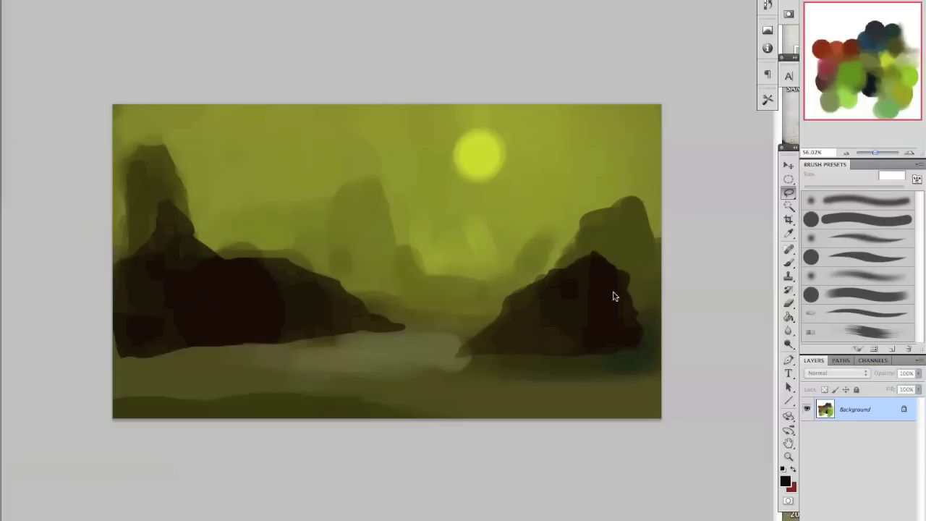
pyautogui.click(789, 166)
pyautogui.rightClick(856, 411)
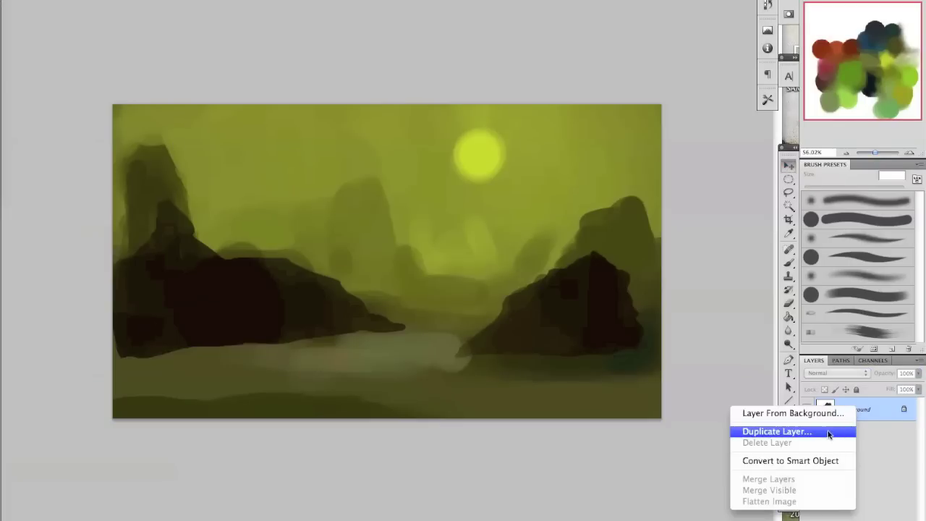
pyautogui.click(832, 432)
pyautogui.click(479, 189)
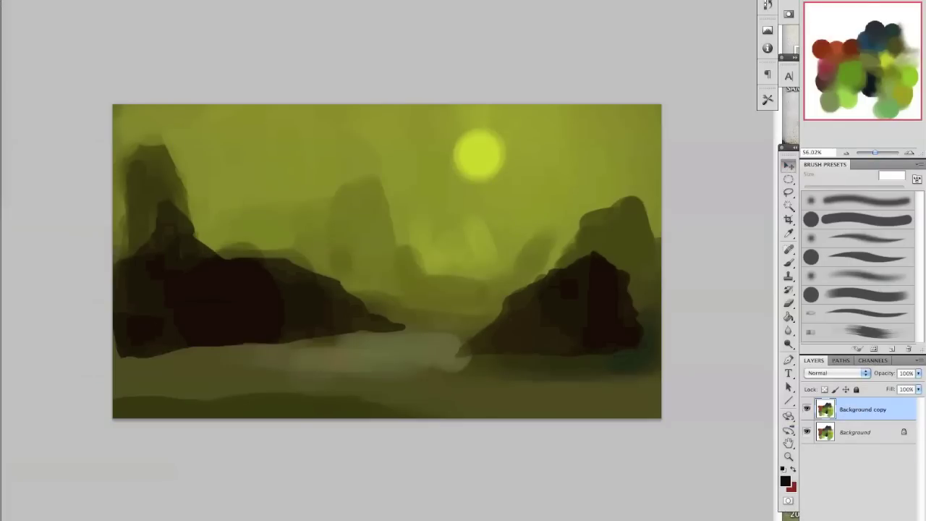
# Undo the last move of the duplicated layer in the colour palette document
pyautogui.hotkey('ctrl', 'Tab')
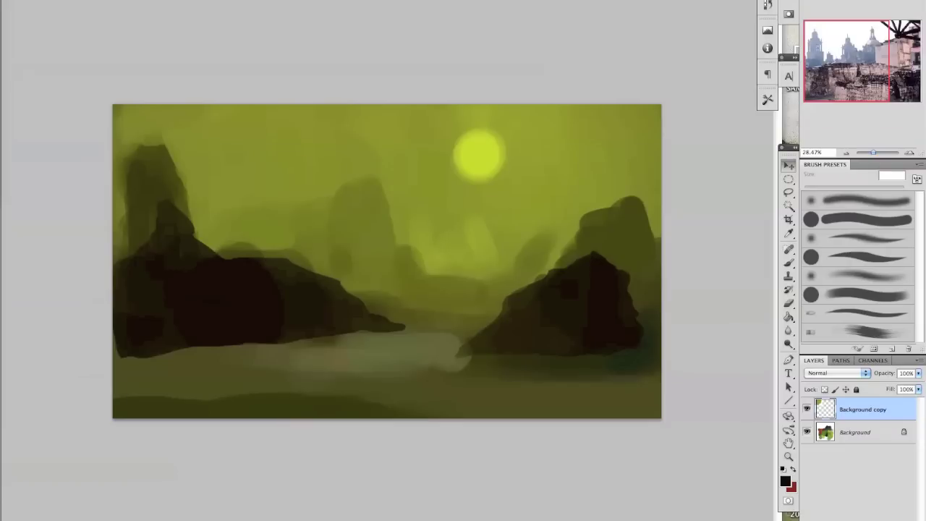
pyautogui.hotkey('ctrl', 'Tab')
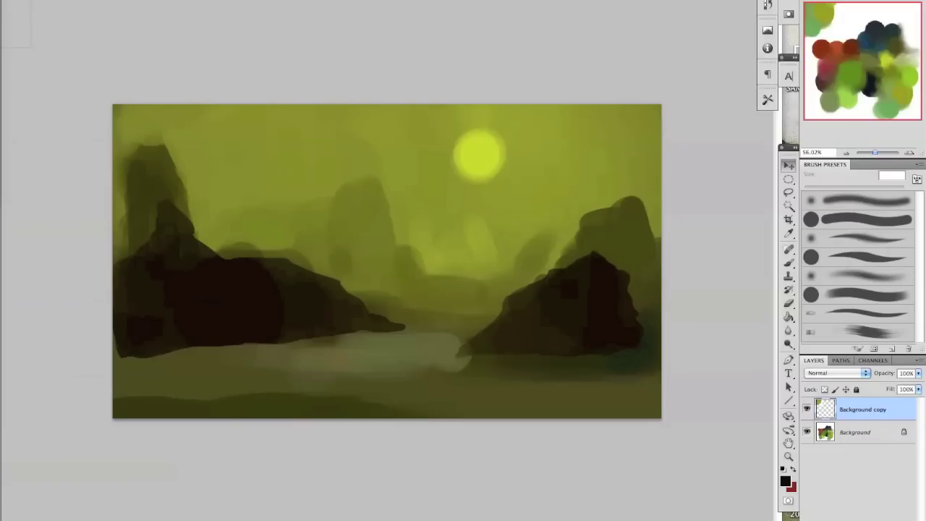
pyautogui.press('super+alt+z')
pyautogui.press('super+alt+z')
pyautogui.press('super+alt+z')
pyautogui.press('super+alt+z')
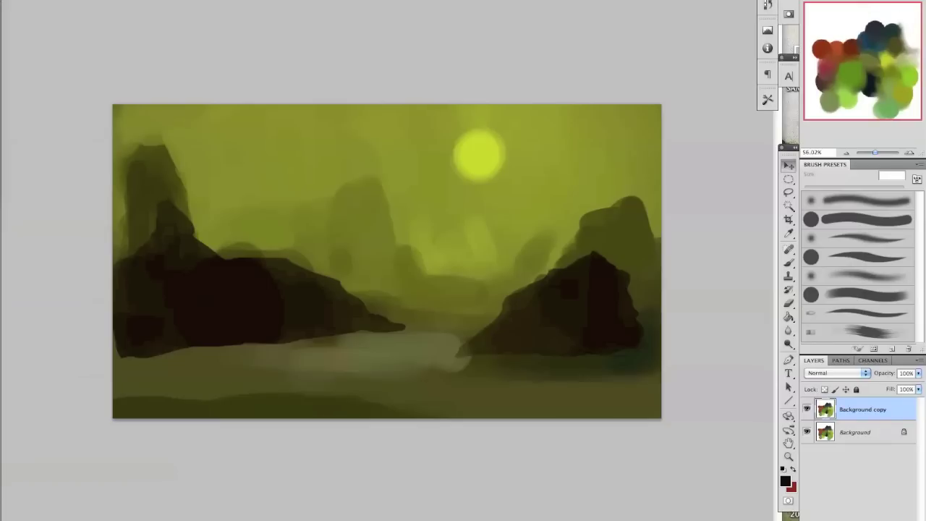
# Copy the duplicated palette layer into the greyscale landscape document, placing it near the canvas's upper edge
pyautogui.click(6, 2)
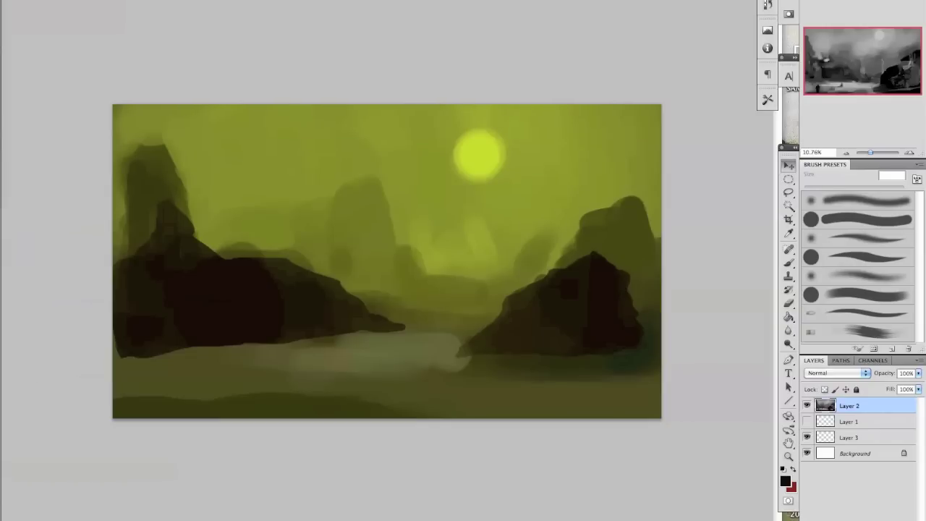
pyautogui.hotkey('ctrl', 'Tab')
pyautogui.hotkey('ctrl', 'Tab')
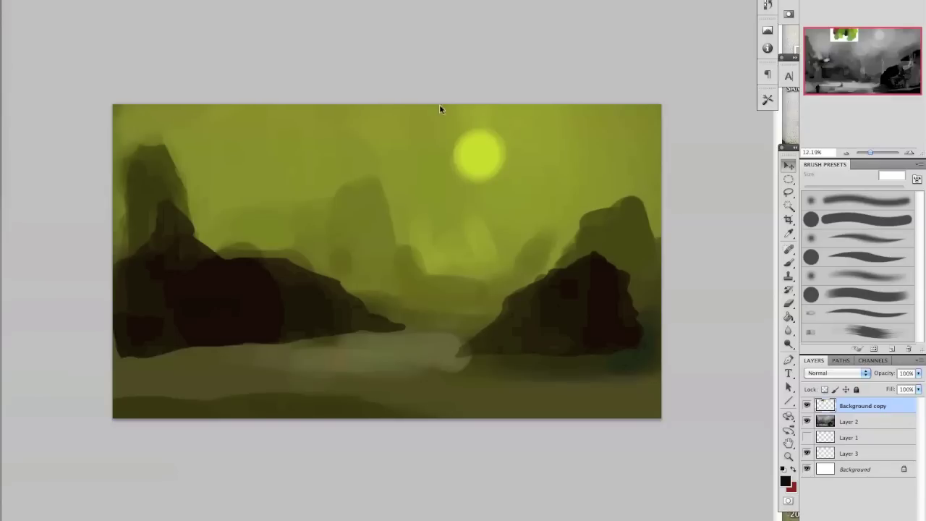
pyautogui.click(789, 264)
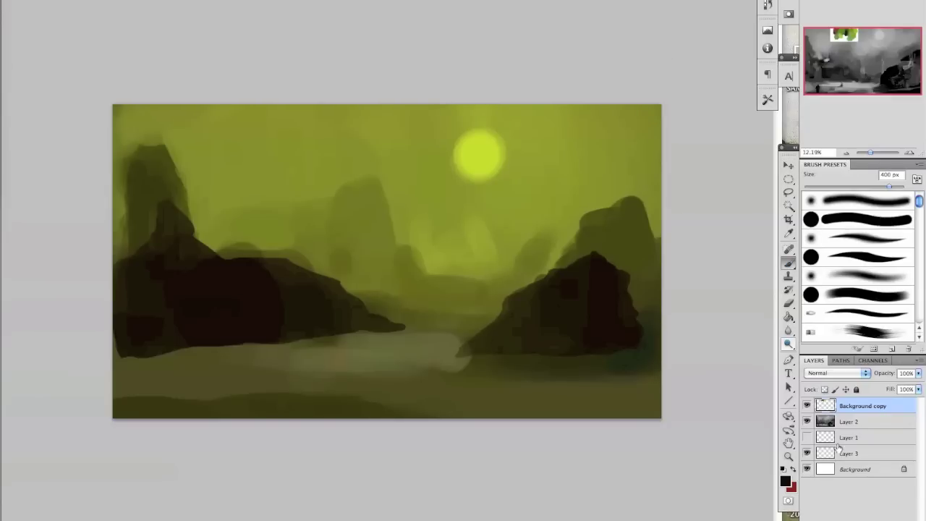
# In the green landscape, lasso a broader outline around the front right rock and fill it with dark brown sampled from the left mound
pyautogui.press('l')
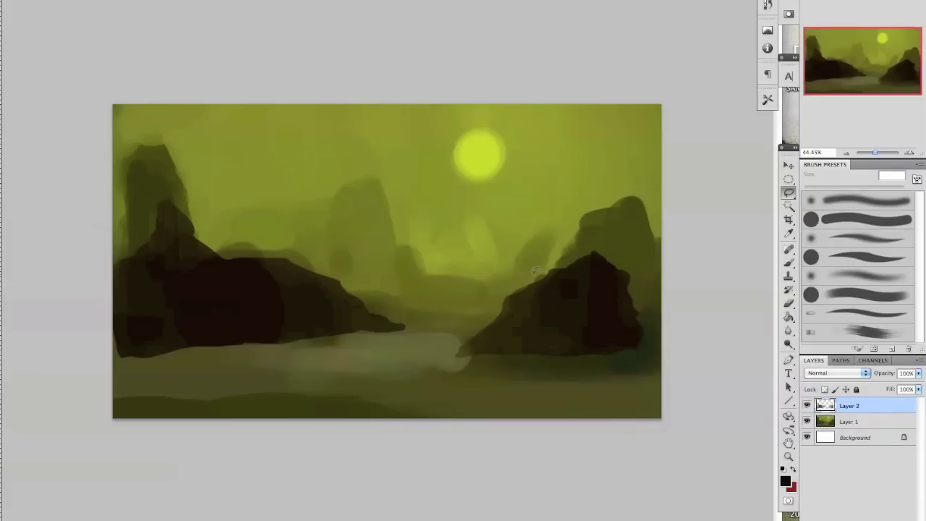
pyautogui.moveTo(454, 351); pyautogui.dragTo(645, 349)
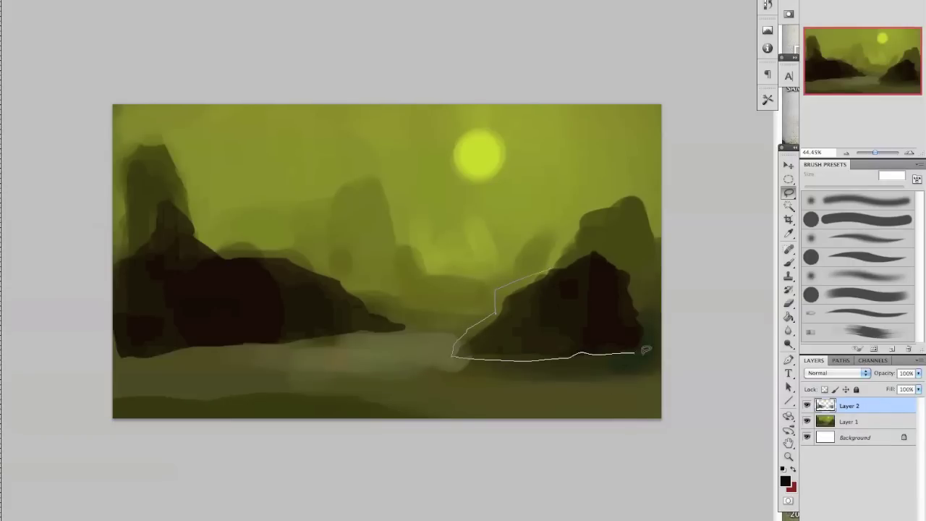
pyautogui.moveTo(575, 277); pyautogui.dragTo(572, 278)
pyautogui.press('b')
pyautogui.click(315, 289)
pyautogui.moveTo(492, 335)
pyautogui.mouseDown()
pyautogui.moveTo(515, 301)
pyautogui.moveTo(471, 329)
pyautogui.moveTo(588, 259)
pyautogui.moveTo(626, 284)
pyautogui.moveTo(646, 328)
pyautogui.moveTo(634, 309)
pyautogui.moveTo(531, 279)
pyautogui.moveTo(515, 301)
pyautogui.moveTo(517, 327)
pyautogui.moveTo(624, 259)
pyautogui.moveTo(612, 299)
pyautogui.moveTo(577, 272)
pyautogui.moveTo(610, 304)
pyautogui.moveTo(496, 325)
pyautogui.moveTo(500, 288)
pyautogui.moveTo(535, 303)
pyautogui.moveTo(612, 276)
pyautogui.moveTo(658, 289)
pyautogui.mouseUp()
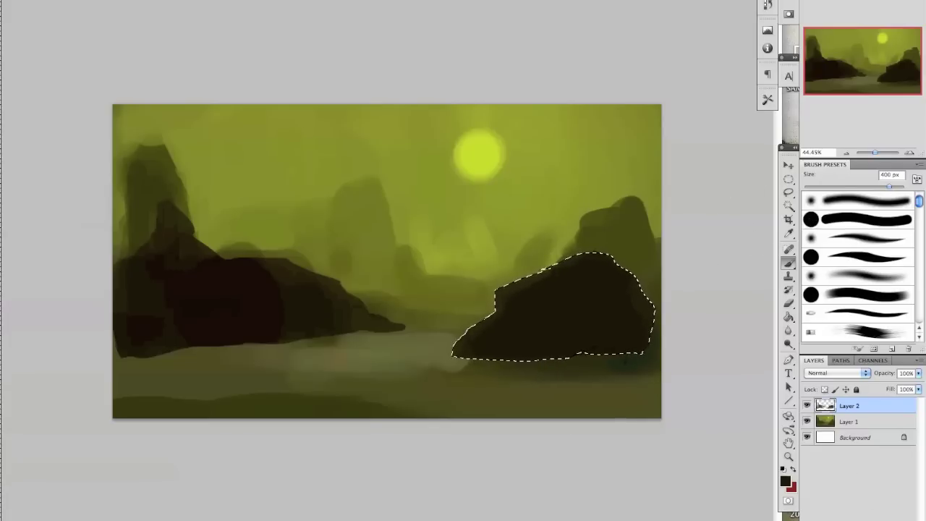
# Add a new layer above the rocks, set its blend mode to Color, and clear the rock selection
pyautogui.press('super+shift+alt+n')
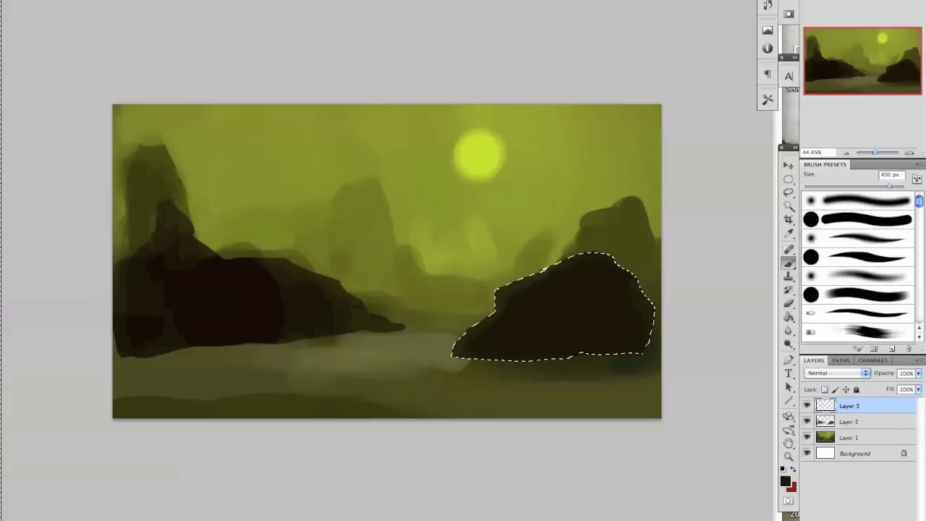
pyautogui.click(842, 374)
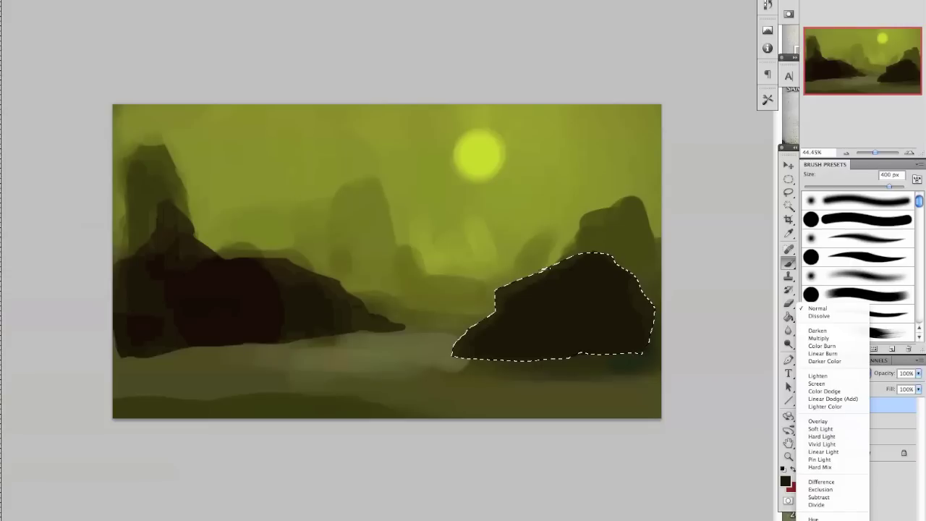
pyautogui.click(817, 520)
pyautogui.press('super+d')
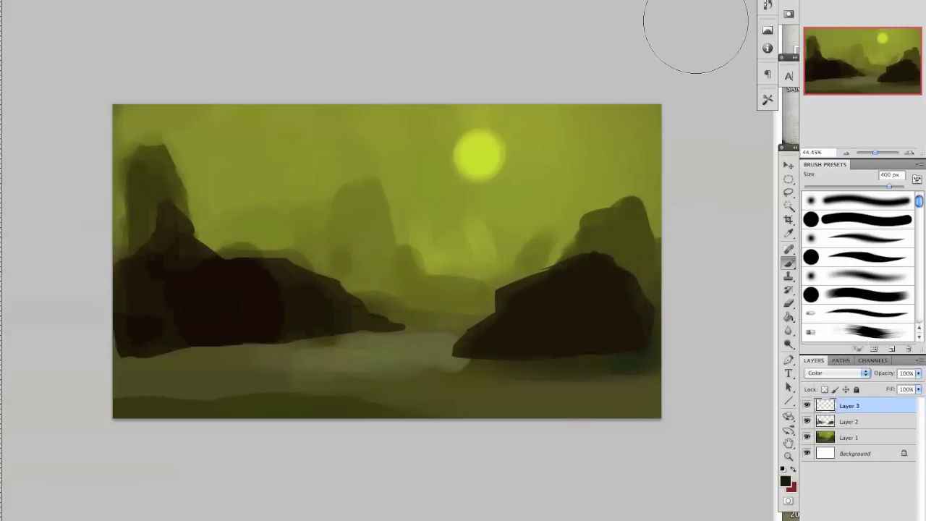
# Set the foreground colour to a saturated red (H 18, S 100, B 70)
pyautogui.click(789, 482)
pyautogui.moveTo(770, 502); pyautogui.dragTo(771, 506)
pyautogui.moveTo(753, 406); pyautogui.dragTo(754, 408)
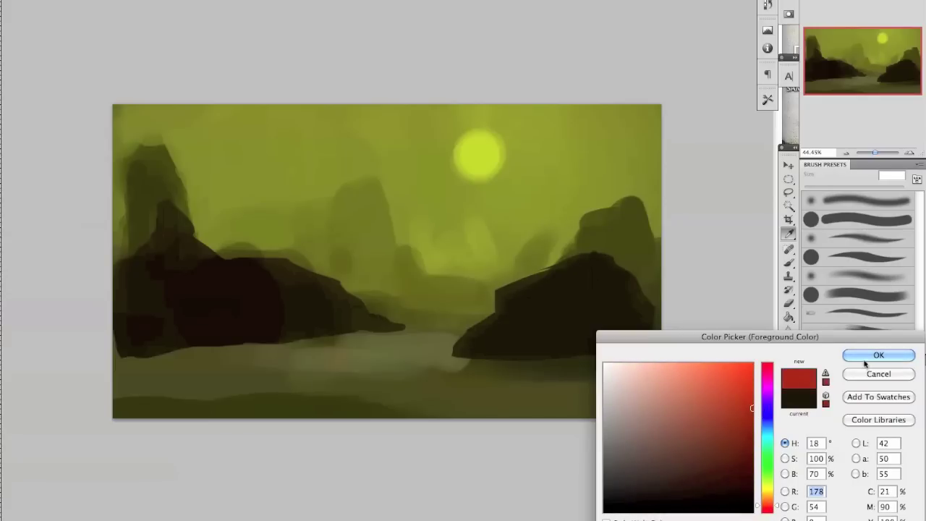
pyautogui.click(877, 355)
# Choose a soft brush, enlarge it to 1300 px, and paint a red glow over the sun on the Color layer
pyautogui.click(862, 277)
pyautogui.press(']')
pyautogui.press(']')
pyautogui.press(']')
pyautogui.press(']')
pyautogui.press(']')
pyautogui.press(']')
pyautogui.press(']')
pyautogui.press(']')
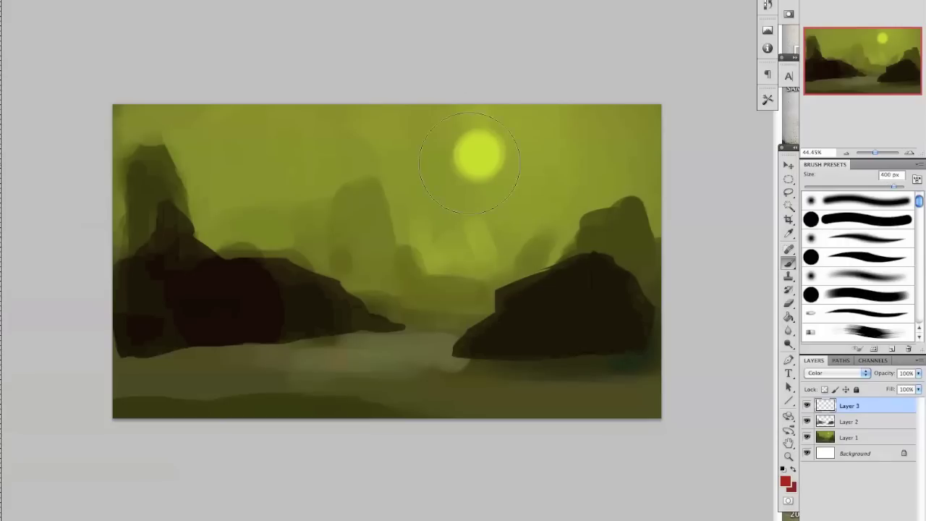
pyautogui.press(']')
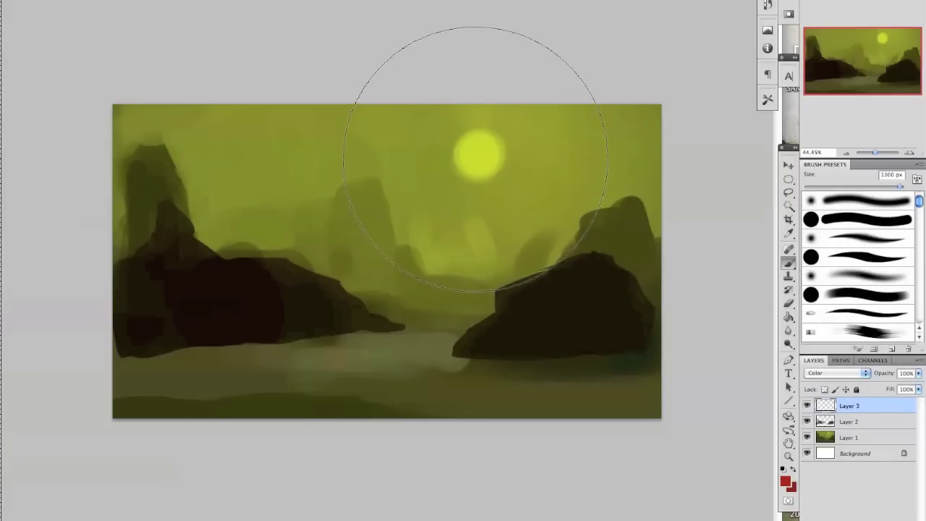
pyautogui.click(481, 148)
# Shrink the brush and change the sun glow layer's blend mode to Color Dodge
pyautogui.press('[')
pyautogui.press('[')
pyautogui.press('[')
pyautogui.press('[')
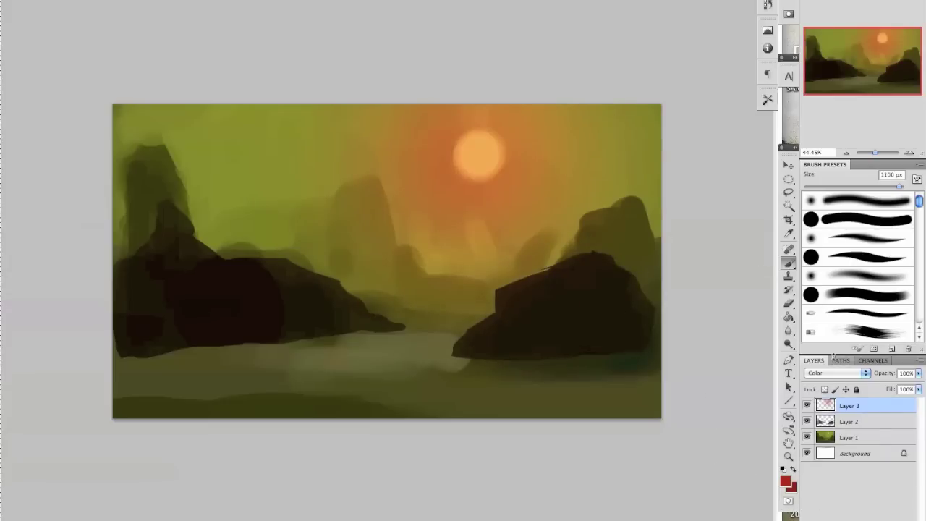
pyautogui.click(843, 374)
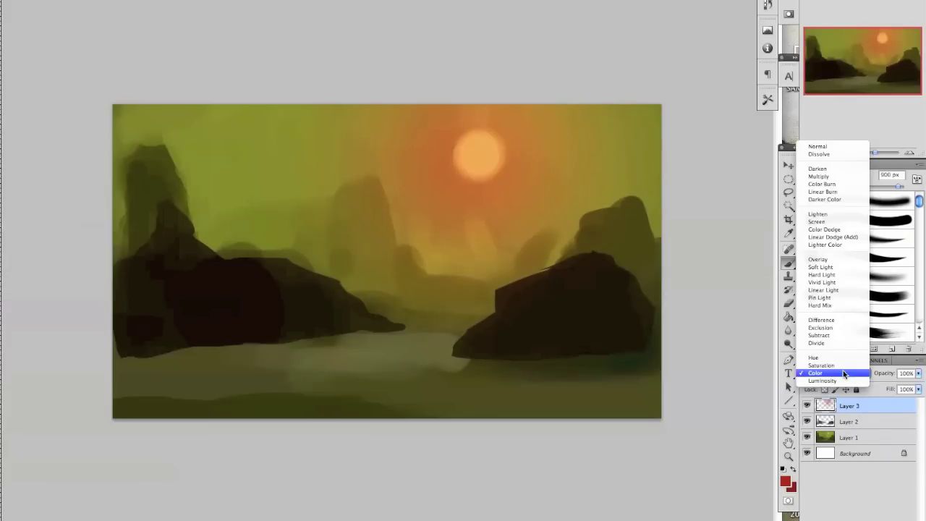
pyautogui.click(831, 230)
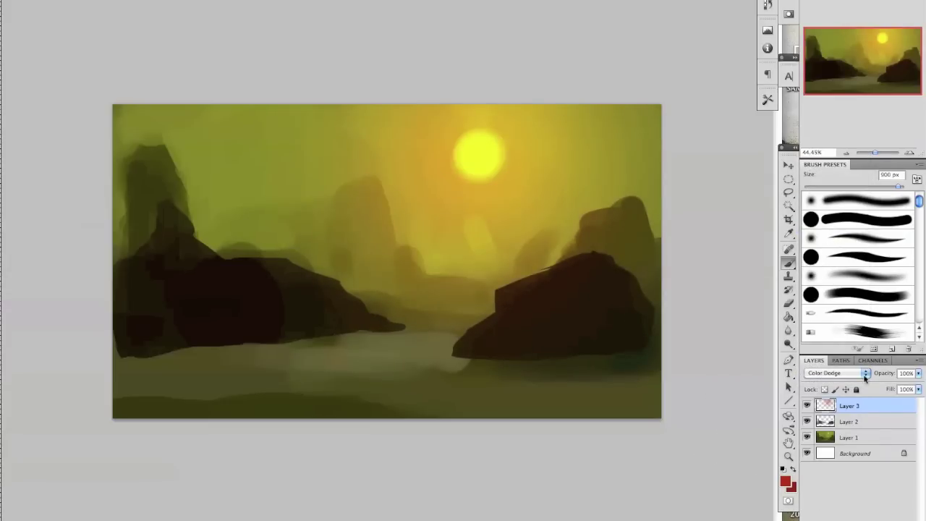
# Shrink the brush, compare the painting without and with the sun glow layer, and add a new layer above it
pyautogui.press('[')
pyautogui.press('[')
pyautogui.press('[')
pyautogui.press('[')
pyautogui.press('[')
pyautogui.press('[')
pyautogui.press('[')
pyautogui.press('[')
pyautogui.press('[')
pyautogui.press('[')
pyautogui.press('[')
pyautogui.press('[')
pyautogui.press('[')
pyautogui.press('[')
pyautogui.press('[')
pyautogui.press(']')
pyautogui.press(']')
pyautogui.press(']')
pyautogui.press(']')
pyautogui.press(']')
pyautogui.press('[')
pyautogui.press('[')
pyautogui.press('[')
pyautogui.click(807, 406)
pyautogui.click(808, 408)
pyautogui.hotkey('ctrl', 'alt', 'shift', 'n')
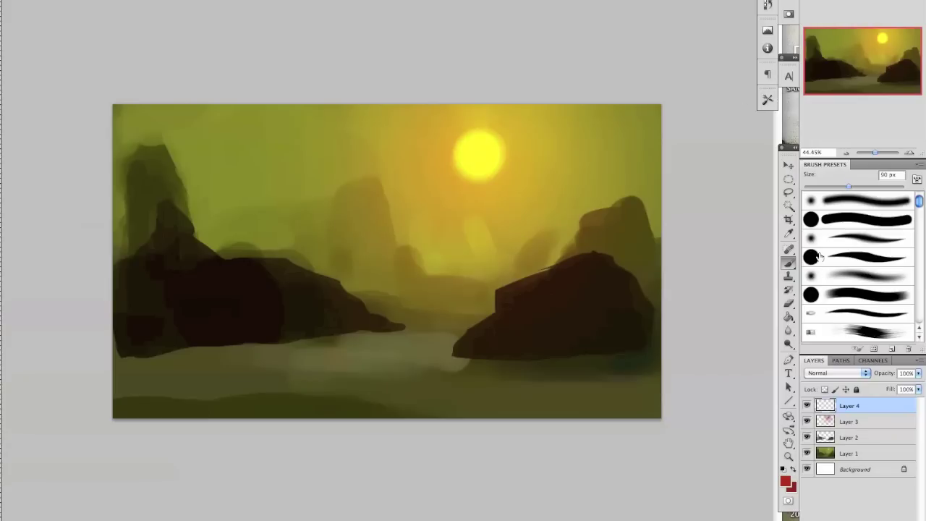
# Choose the rock-shaped 1130 px textured brush tip and shrink it to 300 px
pyautogui.click(857, 314)
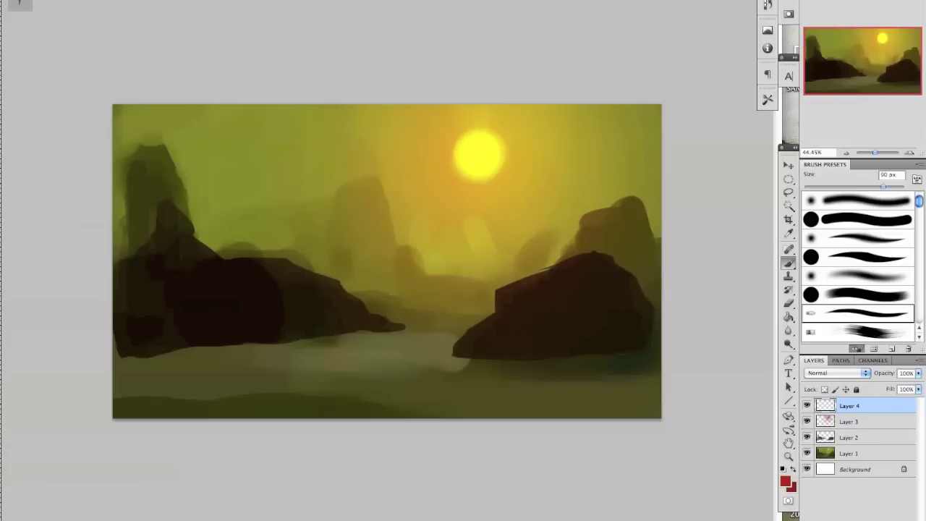
pyautogui.click(16, 4)
pyautogui.moveTo(144, 32); pyautogui.dragTo(144, 159)
pyautogui.click(22, 163)
pyautogui.click(330, 77)
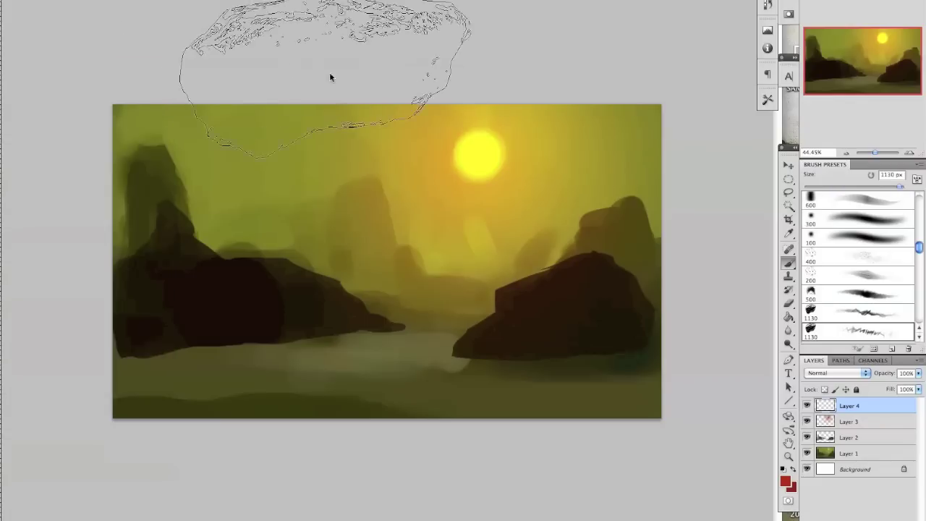
pyautogui.press('[')
pyautogui.press('[')
pyautogui.press('[')
pyautogui.press('[')
pyautogui.press('[')
pyautogui.press('[')
pyautogui.press('[')
pyautogui.press('[')
pyautogui.press('[')
pyautogui.press('[')
pyautogui.press('[')
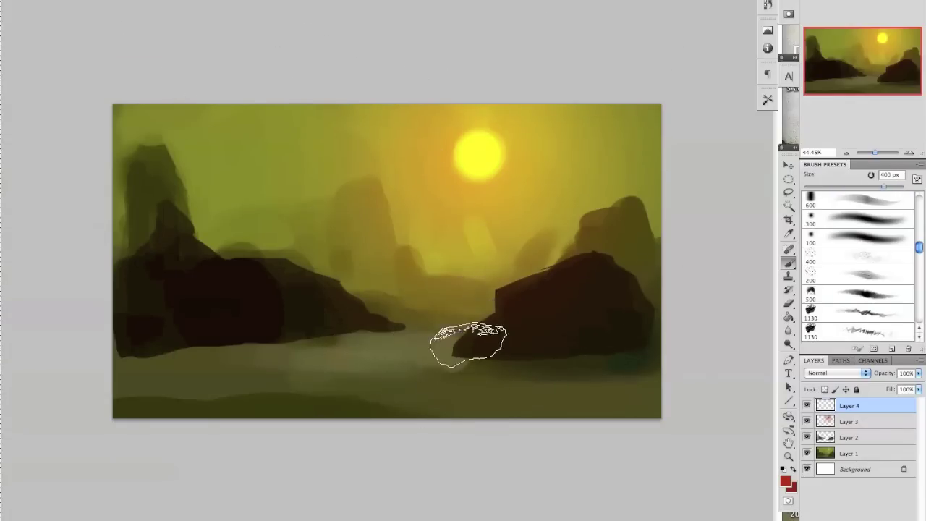
# Sample the left rock's colour, darken it to near black, and paint foreground plants along the canvas's lower edge with a 200 px brush
pyautogui.keyDown('alt'); pyautogui.click(226, 312); pyautogui.keyUp('alt')
pyautogui.click(785, 482)
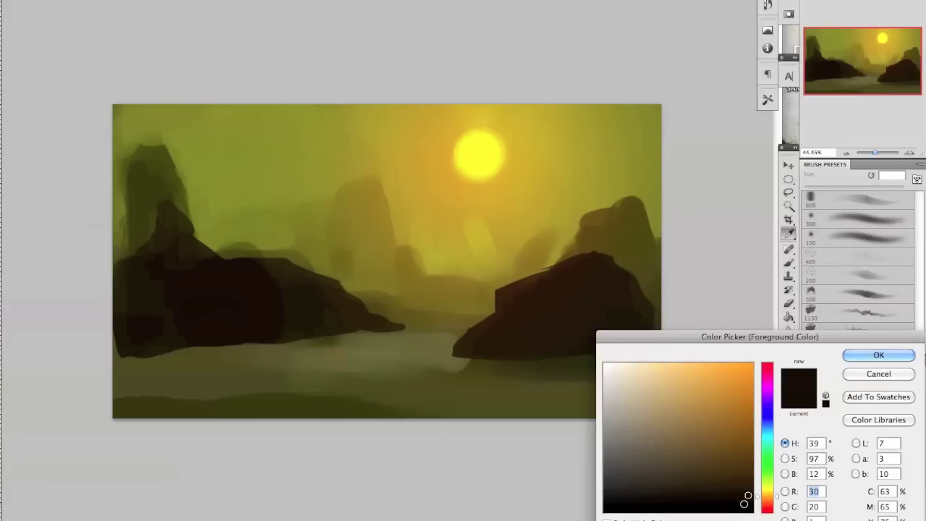
pyautogui.click(878, 356)
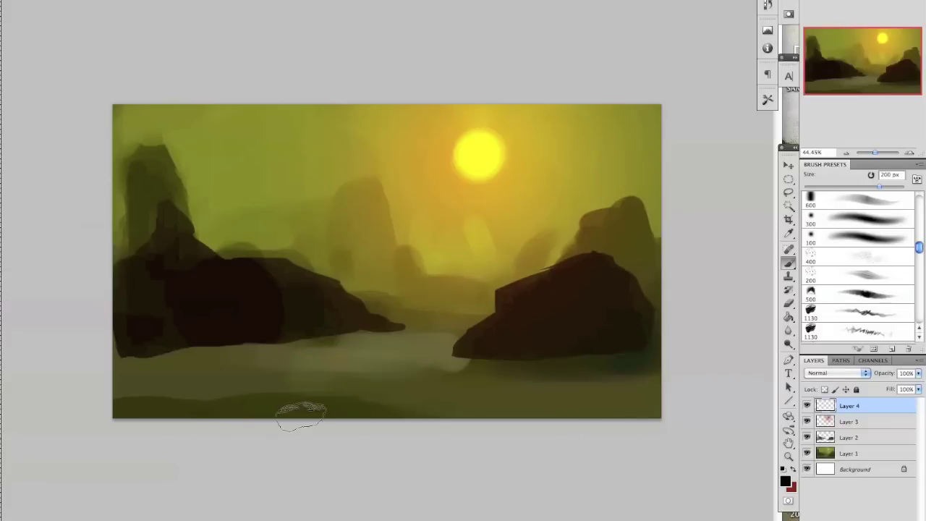
pyautogui.moveTo(165, 414)
pyautogui.mouseDown()
pyautogui.moveTo(330, 414)
pyautogui.moveTo(181, 424)
pyautogui.moveTo(413, 383)
pyautogui.moveTo(622, 405)
pyautogui.moveTo(602, 383)
pyautogui.mouseUp()
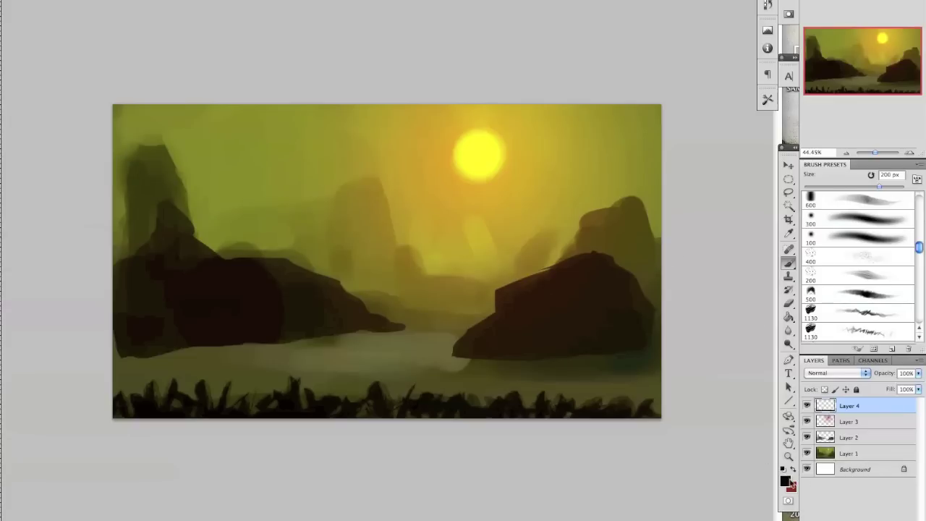
# Shift the near-black foreground colour to a blue hue (H 223) and paint over the plants at the canvas's lower right
pyautogui.click(786, 481)
pyautogui.moveTo(770, 483); pyautogui.dragTo(768, 420)
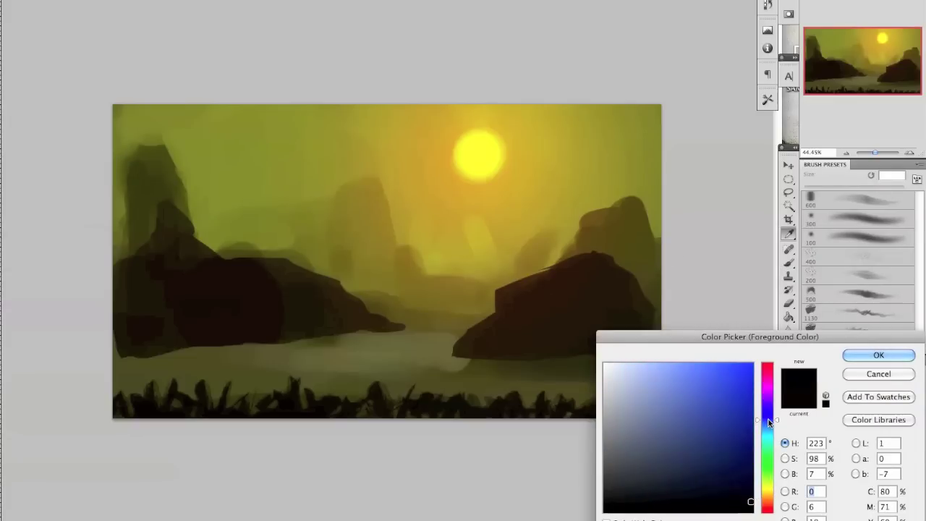
pyautogui.moveTo(636, 403); pyautogui.dragTo(585, 409)
# Shrink the brush to 70 px, sample the olive ground colour, and break the lower-right plants into finer foliage
pyautogui.press('[')
pyautogui.press('[')
pyautogui.press('[')
pyautogui.press('[')
pyautogui.press('[')
pyautogui.press('[')
pyautogui.press('[')
pyautogui.keyDown('alt'); pyautogui.click(535, 385); pyautogui.keyUp('alt')
pyautogui.moveTo(566, 399); pyautogui.dragTo(540, 399)
pyautogui.moveTo(608, 396); pyautogui.dragTo(434, 398)
pyautogui.moveTo(615, 407); pyautogui.dragTo(575, 399)
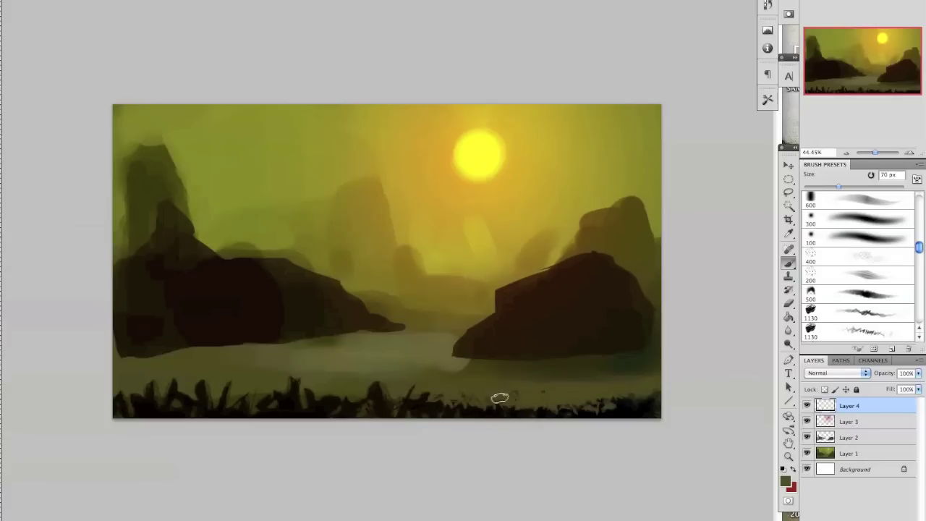
# Sample the dark plant colour and paint small foliage along the base of the right rock
pyautogui.keyDown('alt'); pyautogui.click(527, 408); pyautogui.keyUp('alt')
pyautogui.moveTo(514, 399)
pyautogui.mouseDown()
pyautogui.moveTo(471, 397)
pyautogui.moveTo(475, 368)
pyautogui.moveTo(455, 365)
pyautogui.moveTo(463, 356)
pyautogui.moveTo(456, 359)
pyautogui.moveTo(514, 359)
pyautogui.moveTo(471, 363)
pyautogui.mouseUp()
pyautogui.keyDown('alt'); pyautogui.click(517, 366); pyautogui.keyUp('alt')
pyautogui.moveTo(556, 356); pyautogui.dragTo(615, 356)
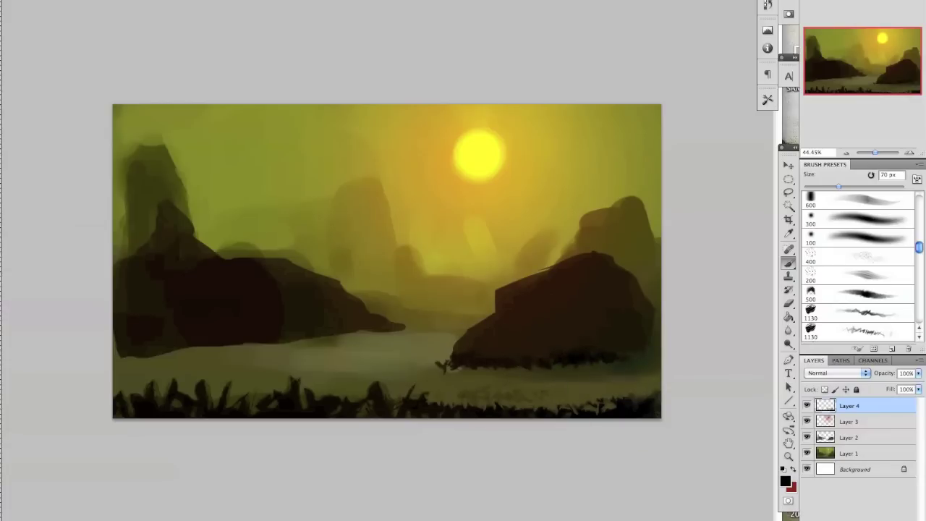
# Pick the rock-shaped 1130 px tip again, shrink it to 300 px, and paint black bushes at the right rock's lower right end
pyautogui.click(15, 2)
pyautogui.click(17, 165)
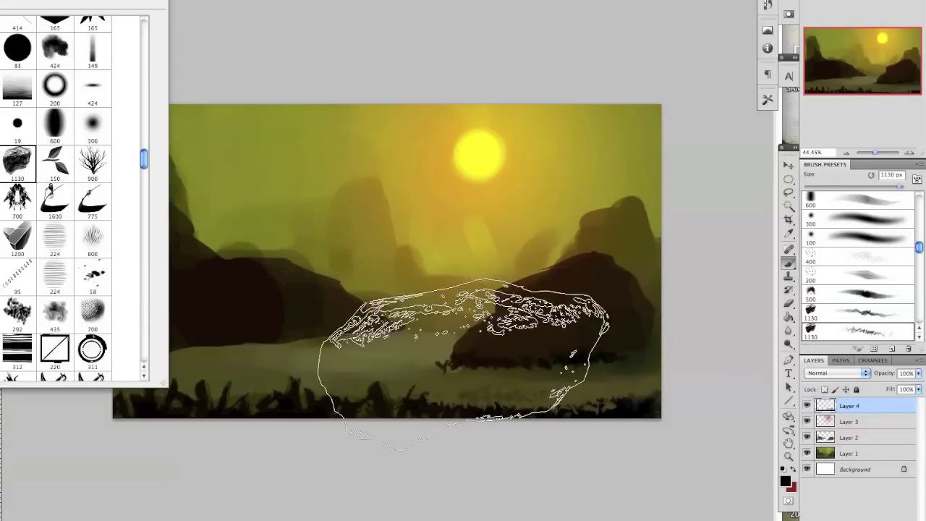
pyautogui.press('Return')
pyautogui.press('[')
pyautogui.press('[')
pyautogui.press('[')
pyautogui.press('[')
pyautogui.press('[')
pyautogui.press('[')
pyautogui.press('[')
pyautogui.press('[')
pyautogui.press('[')
pyautogui.press('[')
pyautogui.press('[')
pyautogui.press('[')
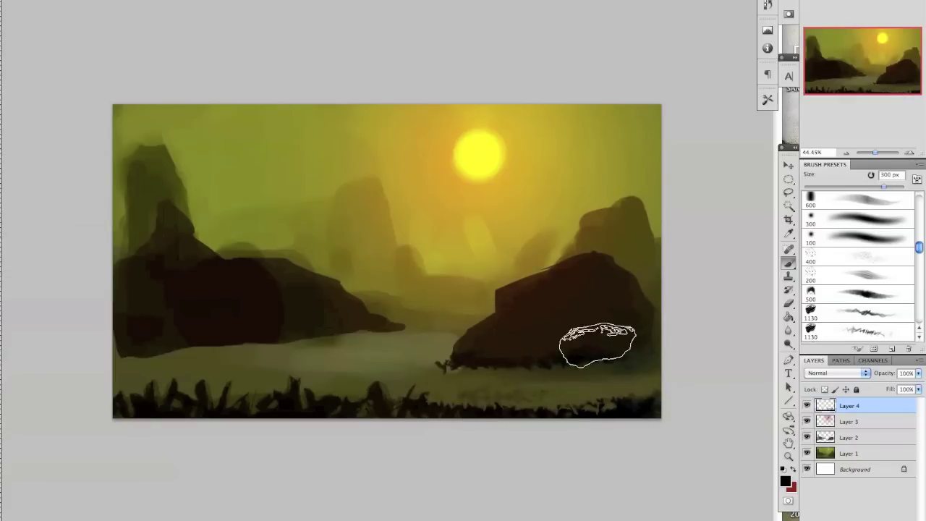
pyautogui.moveTo(563, 347)
pyautogui.mouseDown()
pyautogui.moveTo(637, 356)
pyautogui.moveTo(656, 380)
pyautogui.moveTo(624, 393)
pyautogui.mouseUp()
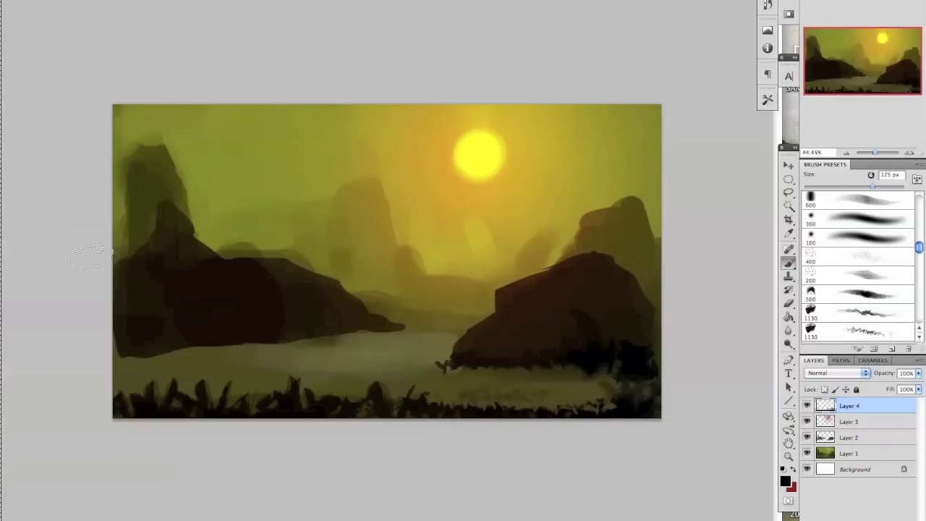
# Browse the brush tips and choose the building-silhouette tip
pyautogui.click(15, 1)
pyautogui.click(4, 171)
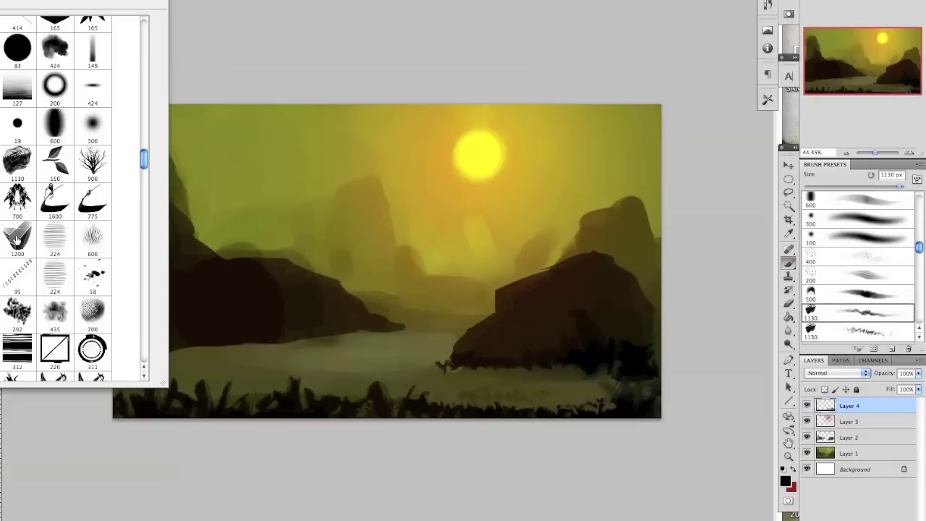
pyautogui.scroll(-4, 146, 163)
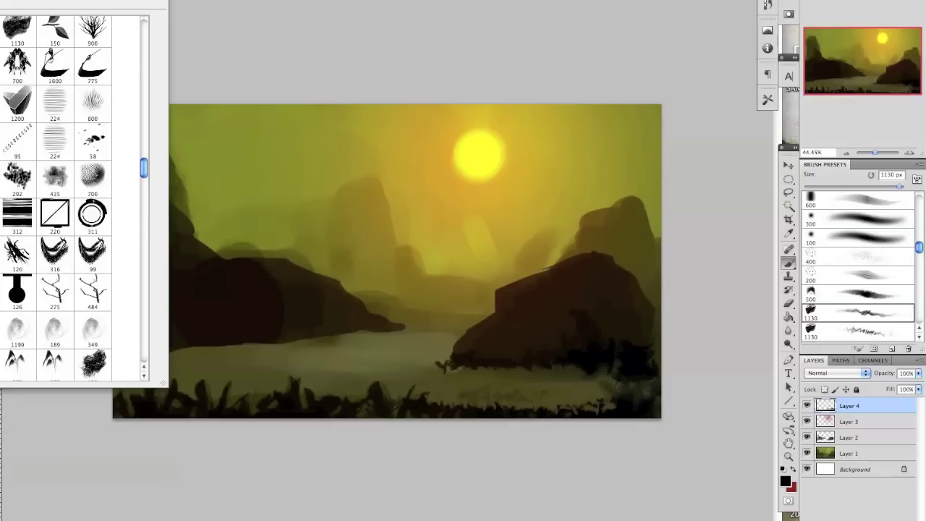
pyautogui.scroll(-10, 142, 187)
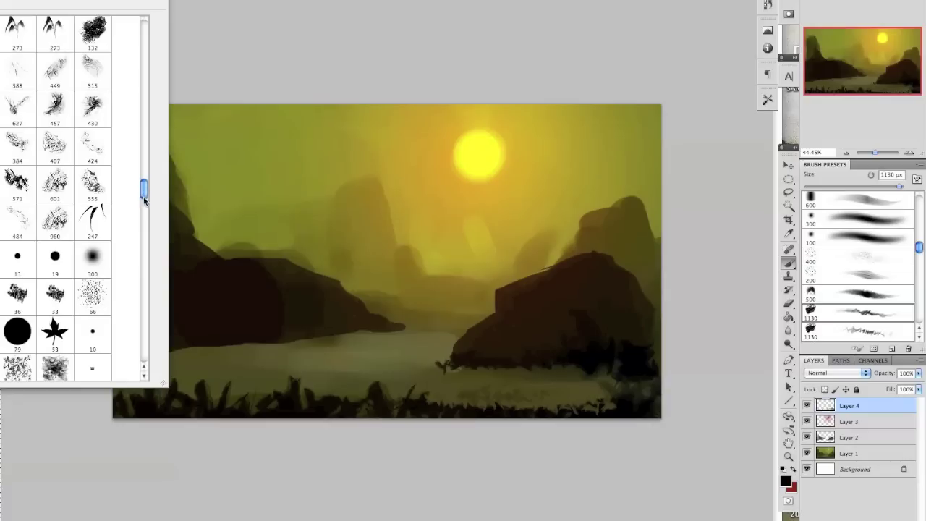
pyautogui.scroll(-10, 146, 189)
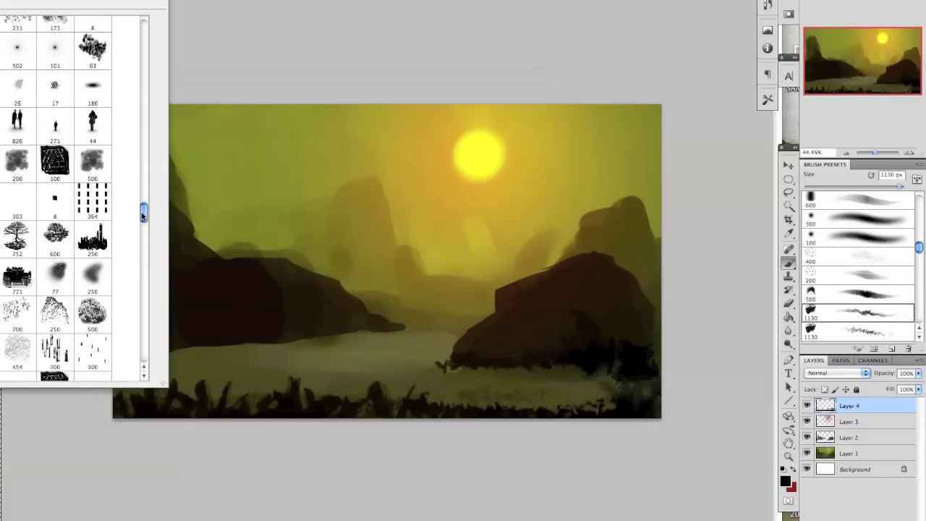
pyautogui.moveTo(141, 221); pyautogui.dragTo(141, 223)
pyautogui.click(3, 156)
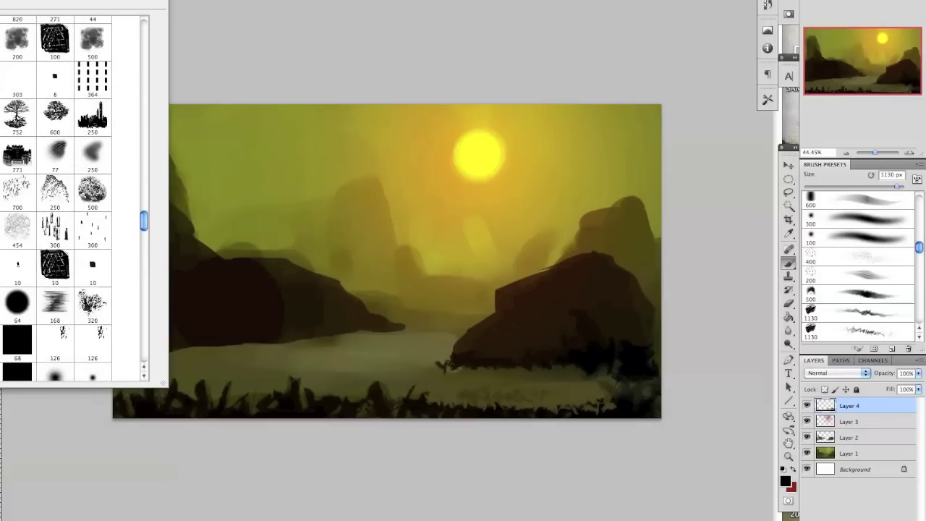
pyautogui.press('Return')
# Sample the right rock's dark colour and paint dark silhouette texture over its lower right side, enlarging the brush to 500 px
pyautogui.keyDown('alt'); pyautogui.click(569, 310); pyautogui.keyUp('alt')
pyautogui.press('[')
pyautogui.press('[')
pyautogui.press('[')
pyautogui.press('[')
pyautogui.press('[')
pyautogui.press('[')
pyautogui.press('[')
pyautogui.press('[')
pyautogui.press('[')
pyautogui.press('[')
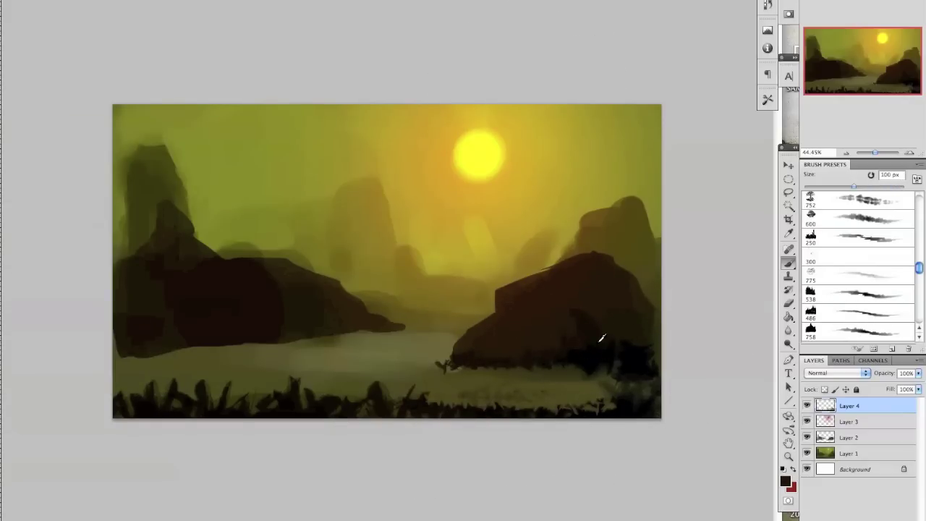
pyautogui.press(']')
pyautogui.press(']')
pyautogui.press(']')
pyautogui.press(']')
pyautogui.press(']')
pyautogui.press(']')
pyautogui.press(']')
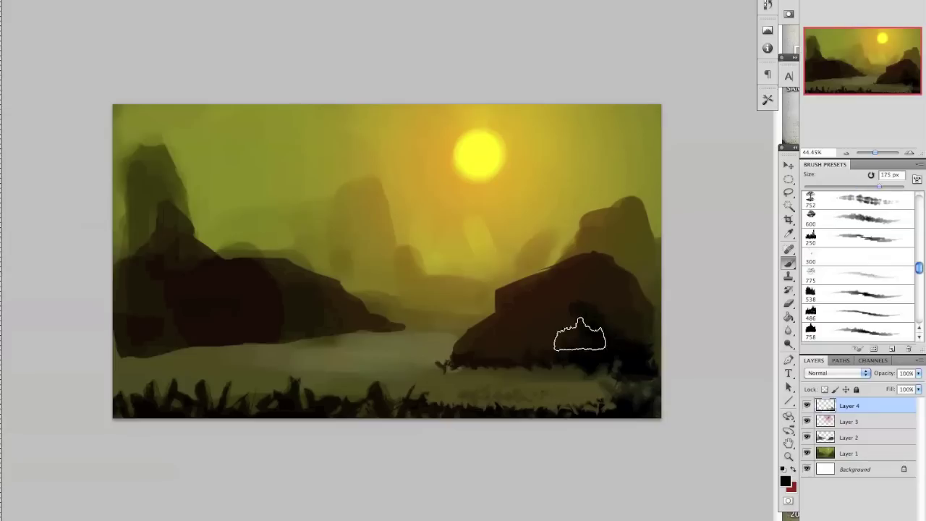
pyautogui.press(']')
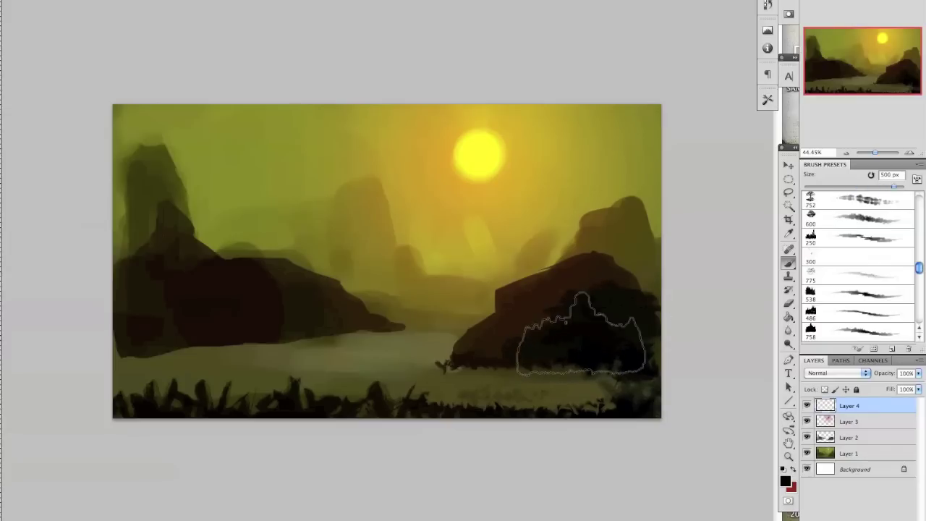
# Enlarge the silhouette brush to 1300 px and spread the dark texture farther across the right rock
pyautogui.press(']')
pyautogui.press(']')
pyautogui.press(']')
pyautogui.press(']')
pyautogui.press(']')
pyautogui.press(']')
pyautogui.press(']')
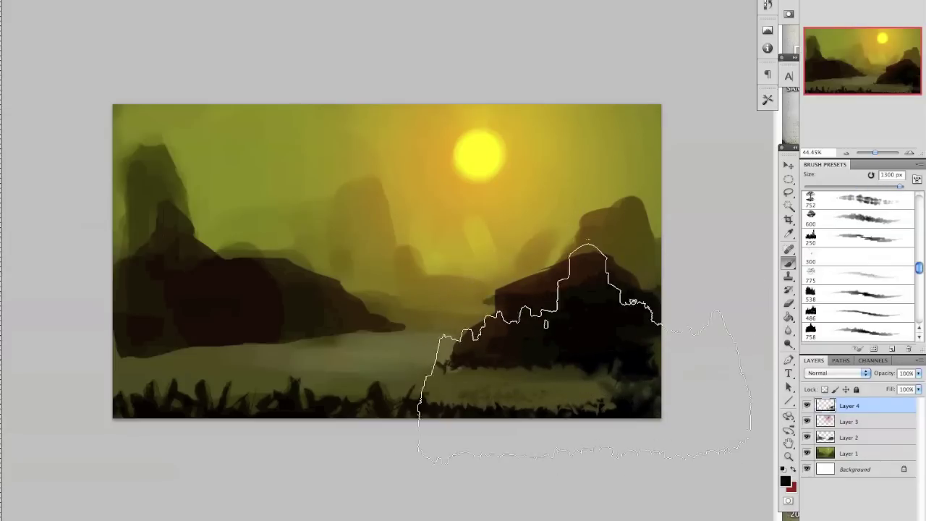
# Sample the olive hill behind the right rock, shrink the brush to 200 px, and paint a jagged wooded slope descending from the hill
pyautogui.press('[')
pyautogui.press('[')
pyautogui.press('[')
pyautogui.press('[')
pyautogui.press('[')
pyautogui.press('[')
pyautogui.press('[')
pyautogui.press('[')
pyautogui.press('[')
pyautogui.press('[')
pyautogui.keyDown('alt'); pyautogui.click(624, 215); pyautogui.keyUp('alt')
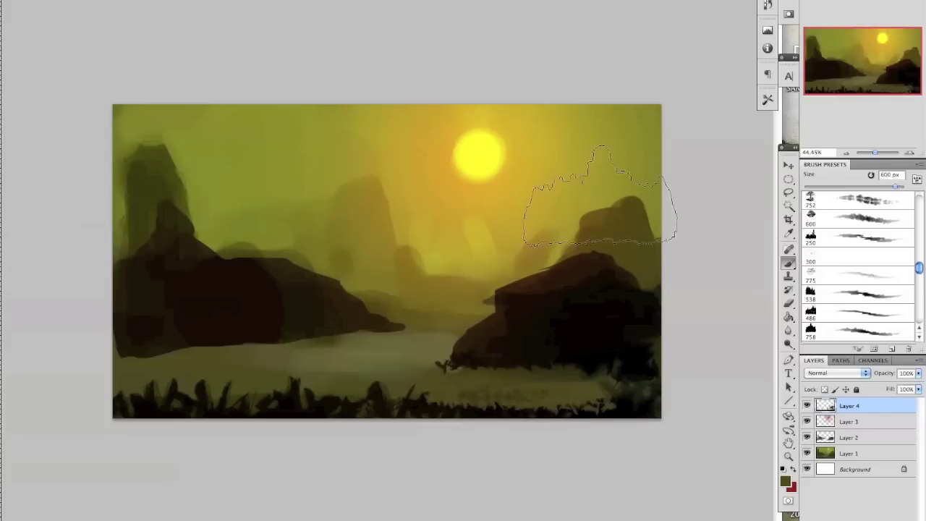
pyautogui.press('[')
pyautogui.moveTo(612, 204)
pyautogui.mouseDown()
pyautogui.moveTo(551, 239)
pyautogui.moveTo(571, 216)
pyautogui.moveTo(500, 273)
pyautogui.mouseUp()
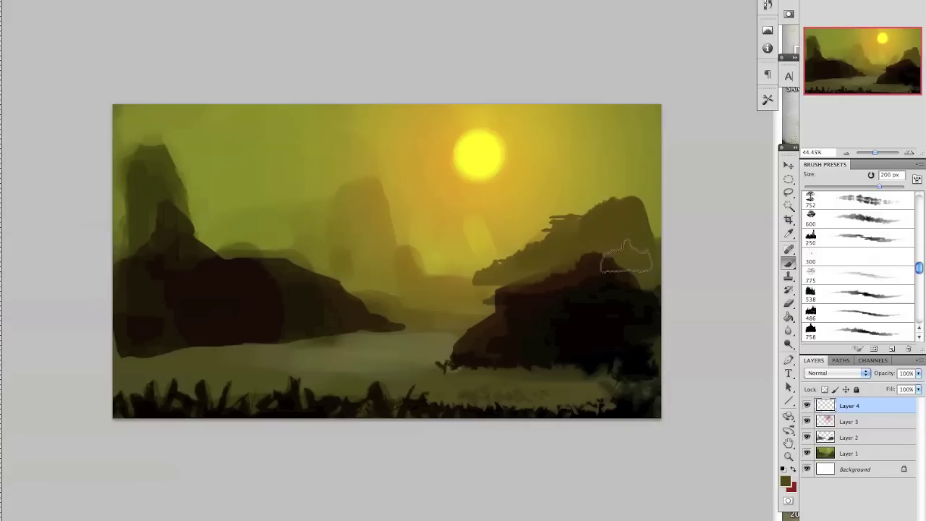
pyautogui.moveTo(652, 233)
pyautogui.mouseDown()
pyautogui.moveTo(409, 297)
pyautogui.moveTo(467, 290)
pyautogui.moveTo(366, 275)
pyautogui.mouseUp()
# Sample the hazy background hill colour and paint small distant treetops along the horizon below the sun
pyautogui.keyDown('alt'); pyautogui.click(429, 278); pyautogui.keyUp('alt')
pyautogui.keyDown('alt'); pyautogui.click(409, 264); pyautogui.keyUp('alt')
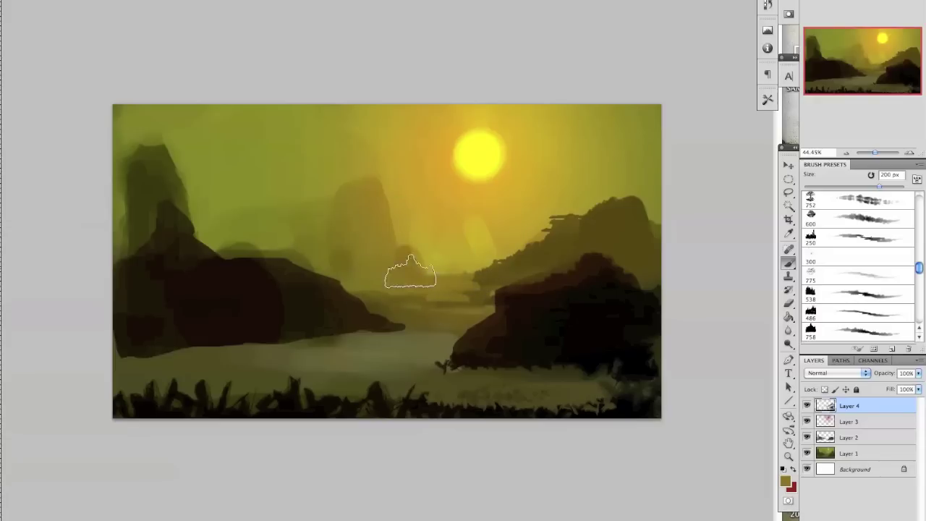
pyautogui.moveTo(453, 272); pyautogui.dragTo(482, 277)
# Sample the hill and rock colours and extend the slope's foot and the right rock's jagged foliage outline
pyautogui.keyDown('alt'); pyautogui.click(495, 274); pyautogui.keyUp('alt')
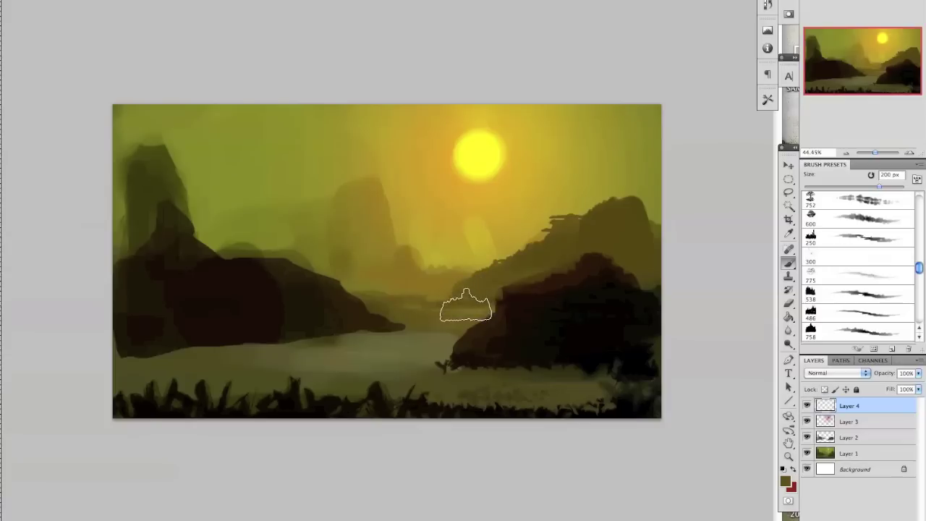
pyautogui.keyDown('alt'); pyautogui.click(512, 317); pyautogui.keyUp('alt')
pyautogui.moveTo(511, 310)
pyautogui.mouseDown()
pyautogui.moveTo(531, 283)
pyautogui.moveTo(654, 249)
pyautogui.mouseUp()
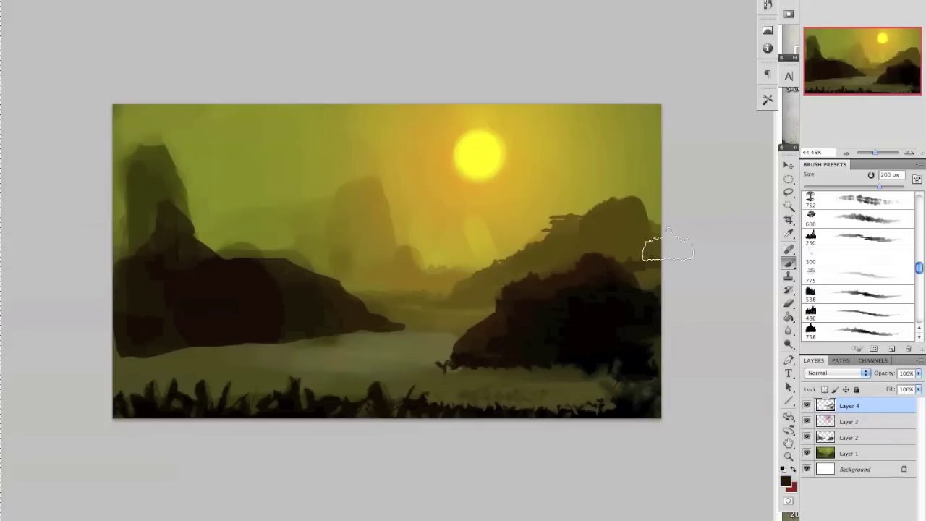
# Shrink the brush to 80 px, sample nearby colours, and refine the upper right edge of the right rock
pyautogui.press('[')
pyautogui.press('[')
pyautogui.press('[')
pyautogui.press('[')
pyautogui.press('[')
pyautogui.press('[')
pyautogui.keyDown('alt'); pyautogui.click(640, 272); pyautogui.keyUp('alt')
pyautogui.moveTo(642, 276); pyautogui.dragTo(633, 280)
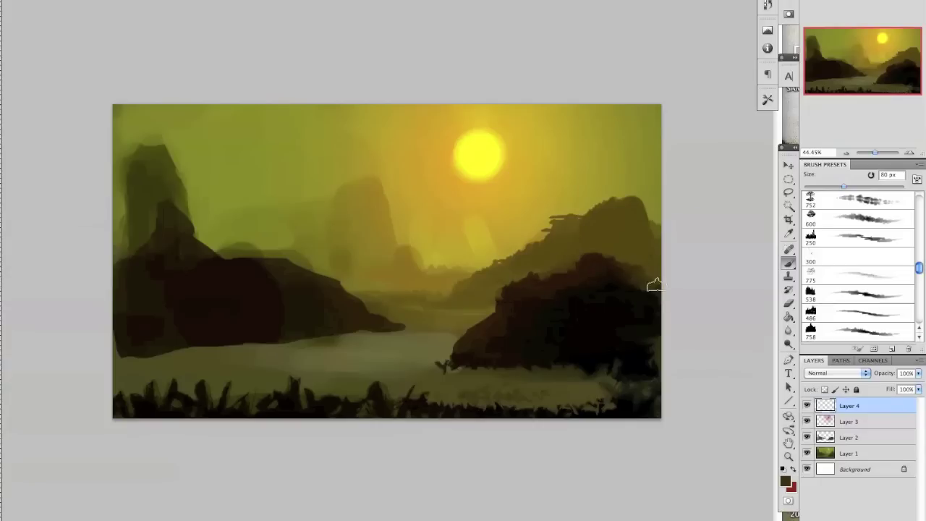
pyautogui.keyDown('alt'); pyautogui.click(637, 259); pyautogui.keyUp('alt')
# Sample the tall left peak's colour and paint a jagged top and rugged sides onto it
pyautogui.keyDown('alt'); pyautogui.click(305, 283); pyautogui.keyUp('alt')
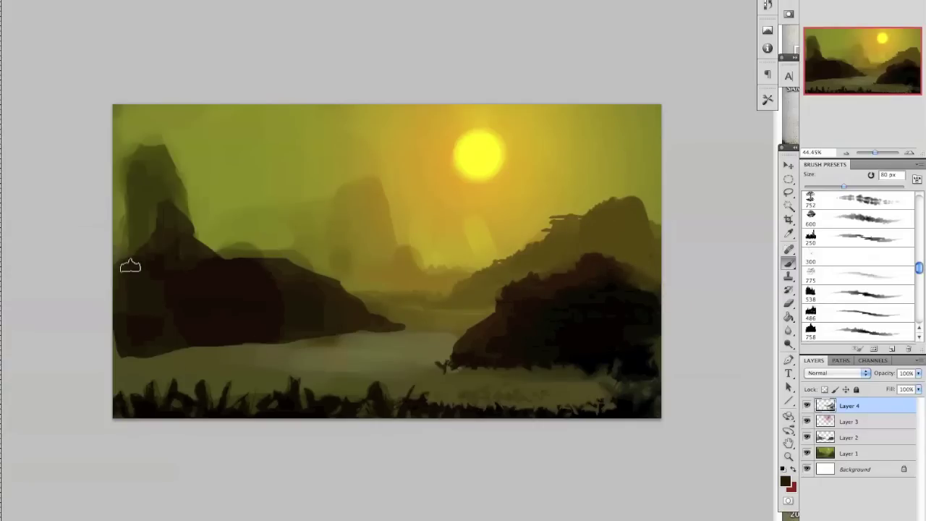
pyautogui.keyDown('alt'); pyautogui.click(149, 190); pyautogui.keyUp('alt')
pyautogui.moveTo(139, 152)
pyautogui.mouseDown()
pyautogui.moveTo(161, 157)
pyautogui.moveTo(162, 144)
pyautogui.mouseUp()
pyautogui.moveTo(173, 181)
pyautogui.mouseDown()
pyautogui.moveTo(189, 212)
pyautogui.moveTo(173, 190)
pyautogui.moveTo(147, 195)
pyautogui.moveTo(175, 200)
pyautogui.moveTo(156, 192)
pyautogui.moveTo(149, 236)
pyautogui.moveTo(123, 249)
pyautogui.moveTo(131, 220)
pyautogui.mouseUp()
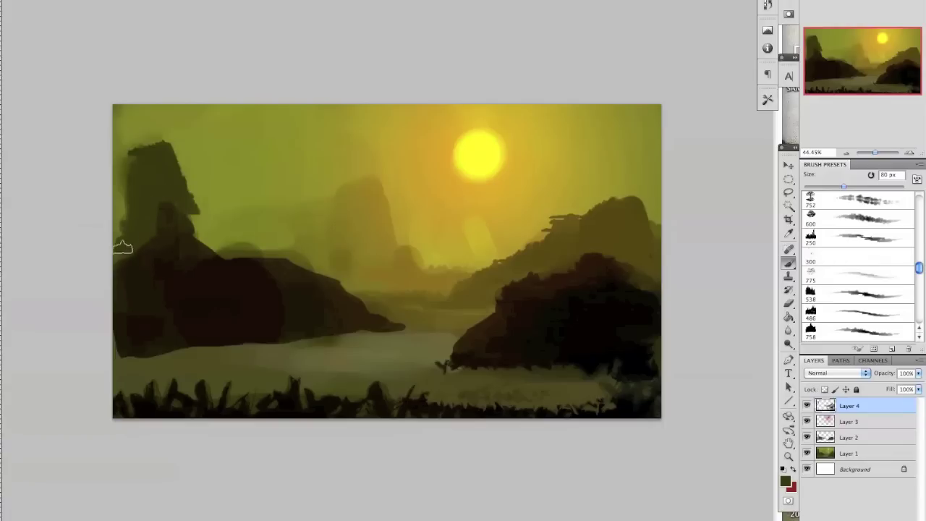
# Sample the green sky colour beside the tall left peak and carve stepped notches into the peak's left side
pyautogui.keyDown('alt'); pyautogui.click(119, 138); pyautogui.keyUp('alt')
pyautogui.moveTo(137, 145); pyautogui.dragTo(126, 142)
pyautogui.moveTo(118, 181)
pyautogui.mouseDown()
pyautogui.moveTo(121, 130)
pyautogui.moveTo(121, 209)
pyautogui.moveTo(135, 128)
pyautogui.mouseUp()
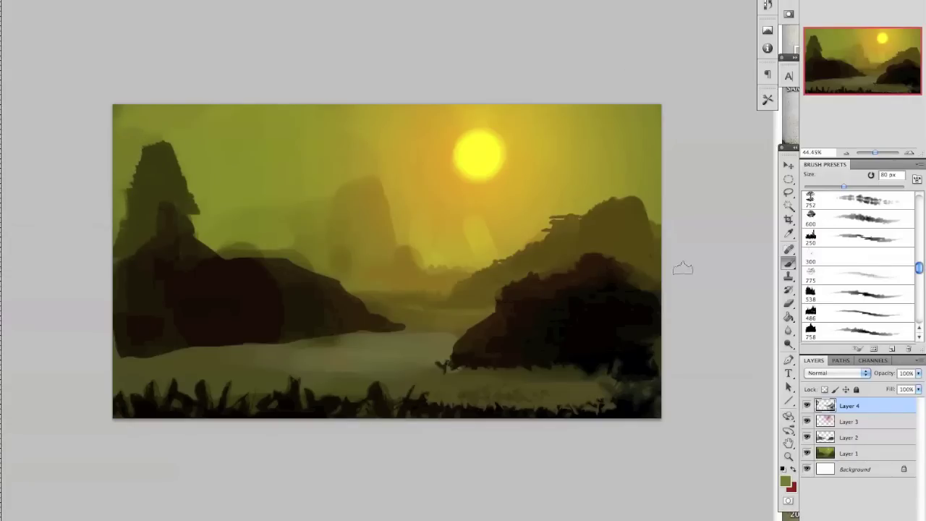
# Choose a branch-like textured brush at 175 px, sample the left peak's colour, and paint layered ledges off its right side
pyautogui.click(874, 245)
pyautogui.keyDown('alt'); pyautogui.click(187, 208); pyautogui.keyUp('alt')
pyautogui.click(204, 208)
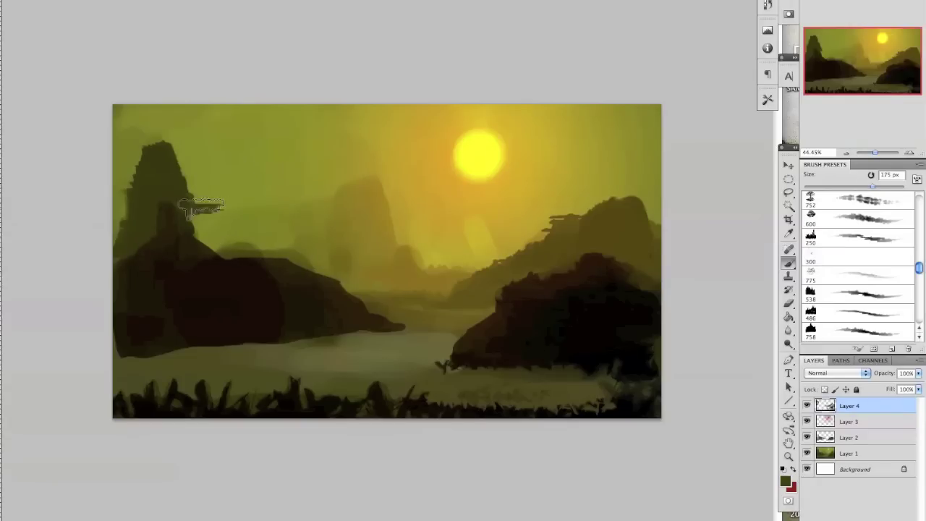
pyautogui.moveTo(202, 206)
pyautogui.mouseDown()
pyautogui.moveTo(166, 181)
pyautogui.moveTo(176, 169)
pyautogui.moveTo(160, 176)
pyautogui.moveTo(178, 173)
pyautogui.mouseUp()
pyautogui.keyDown('alt'); pyautogui.click(195, 159); pyautogui.keyUp('alt')
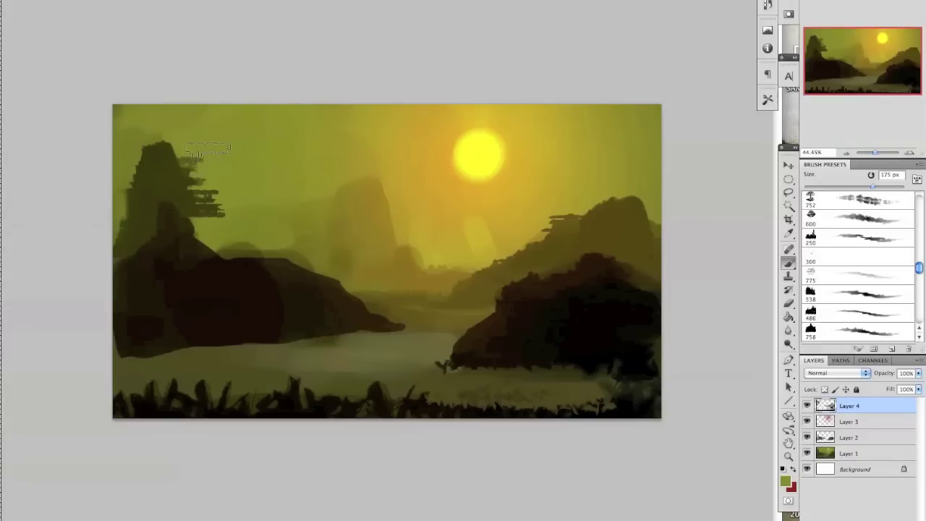
# Trim the ledges on the tall left peak's right side with the sampled green sky colour
pyautogui.moveTo(198, 157)
pyautogui.mouseDown()
pyautogui.moveTo(186, 157)
pyautogui.moveTo(196, 156)
pyautogui.mouseUp()
pyautogui.moveTo(220, 223); pyautogui.dragTo(239, 222)
# Reduce the brush to 40 px, sample the distant hill colours, and roughen the low ridge between the left rock and the central peak
pyautogui.press('[')
pyautogui.press('[')
pyautogui.press('[')
pyautogui.press('[')
pyautogui.press('[')
pyautogui.press('[')
pyautogui.press('[')
pyautogui.press('[')
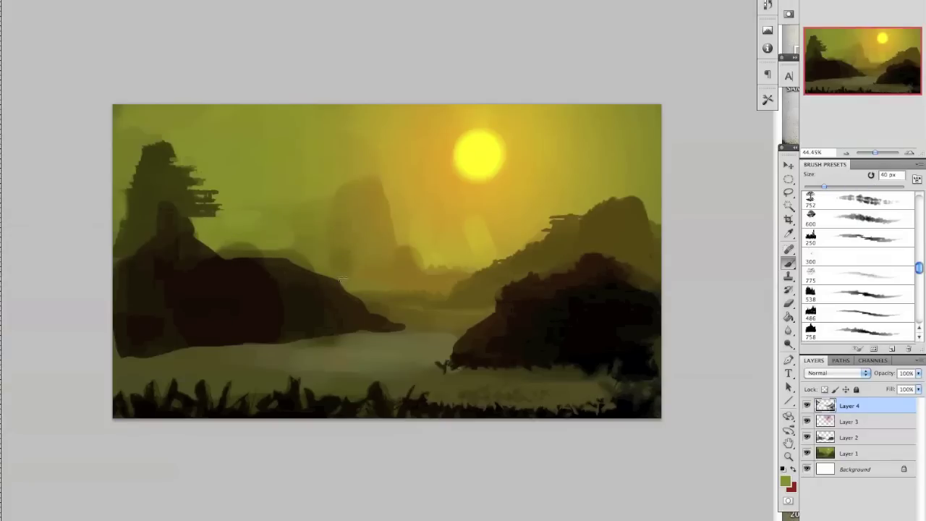
pyautogui.keyDown('alt'); pyautogui.click(353, 262); pyautogui.keyUp('alt')
pyautogui.keyDown('alt'); pyautogui.click(230, 251); pyautogui.keyUp('alt')
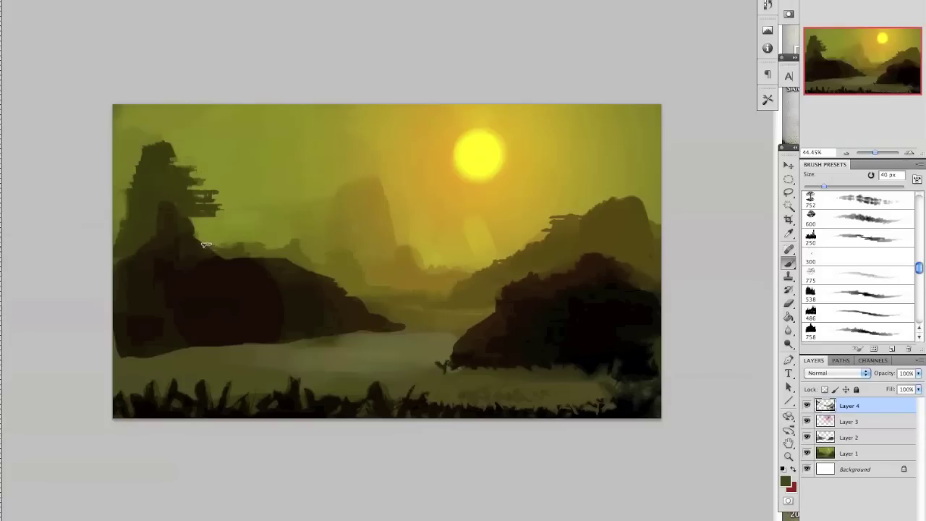
# Sample a warm golden-brown colour and paint sunlit highlights down the right side of the small spire on the left rock
pyautogui.keyDown('alt'); pyautogui.click(211, 238); pyautogui.keyUp('alt')
pyautogui.keyDown('alt'); pyautogui.click(430, 273); pyautogui.keyUp('alt')
pyautogui.moveTo(191, 241); pyautogui.dragTo(205, 271)
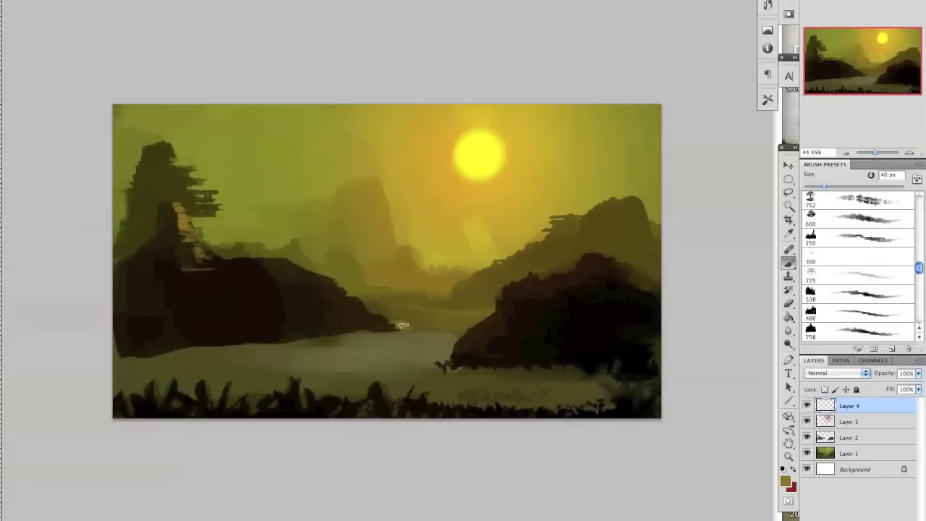
# Sample the golden sky colour and paint light streaks along the left rock's right slope and the waterline beyond it
pyautogui.keyDown('alt'); pyautogui.click(450, 217); pyautogui.keyUp('alt')
pyautogui.moveTo(463, 338); pyautogui.dragTo(402, 327)
pyautogui.moveTo(359, 296); pyautogui.dragTo(324, 278)
# Touch up the tall left peak, sampling dark olive tones from it and the right background hill
pyautogui.moveTo(180, 181); pyautogui.dragTo(185, 184)
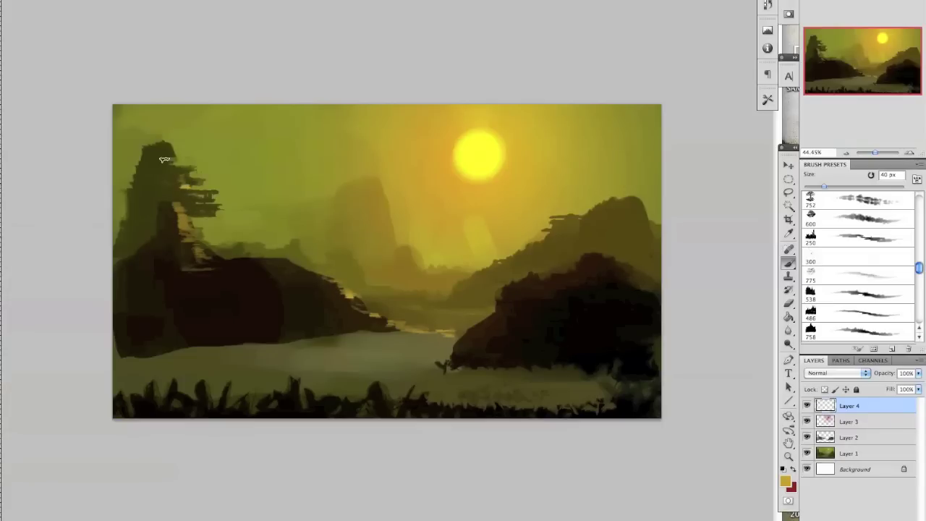
pyautogui.keyDown('alt'); pyautogui.click(181, 187); pyautogui.keyUp('alt')
pyautogui.keyDown('alt'); pyautogui.click(629, 236); pyautogui.keyUp('alt')
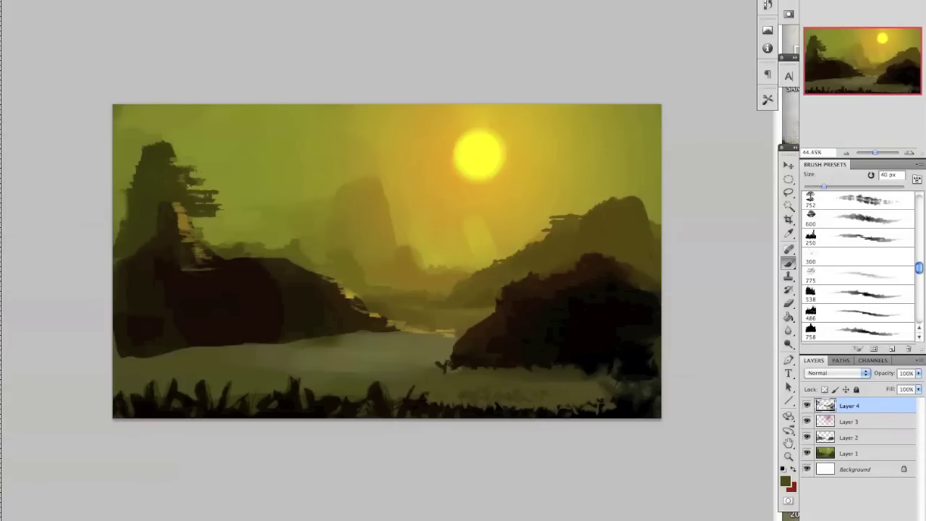
# Add a new empty layer above Layer 4
pyautogui.hotkey('ctrl', 'shift', 'alt', 'n')
pyautogui.keyDown('alt'); pyautogui.click(501, 159); pyautogui.keyUp('alt')
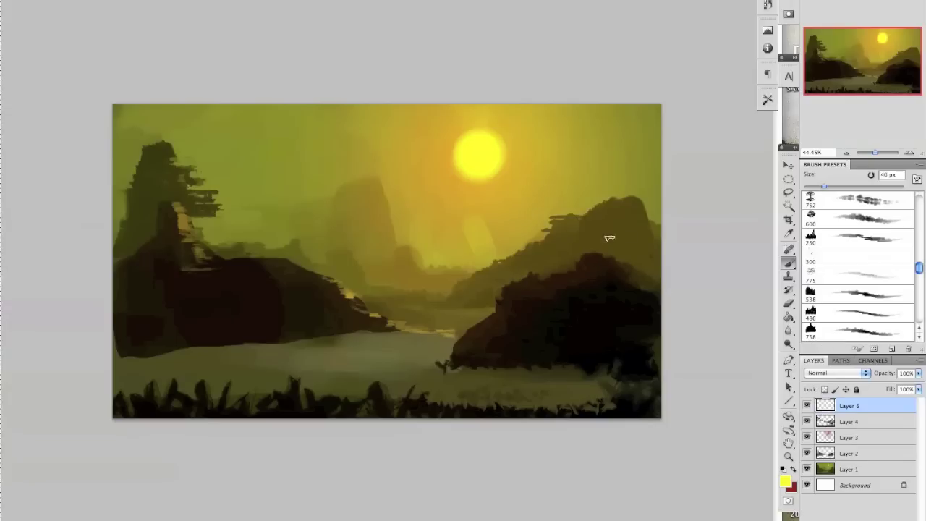
pyautogui.moveTo(674, 275); pyautogui.dragTo(108, 276)
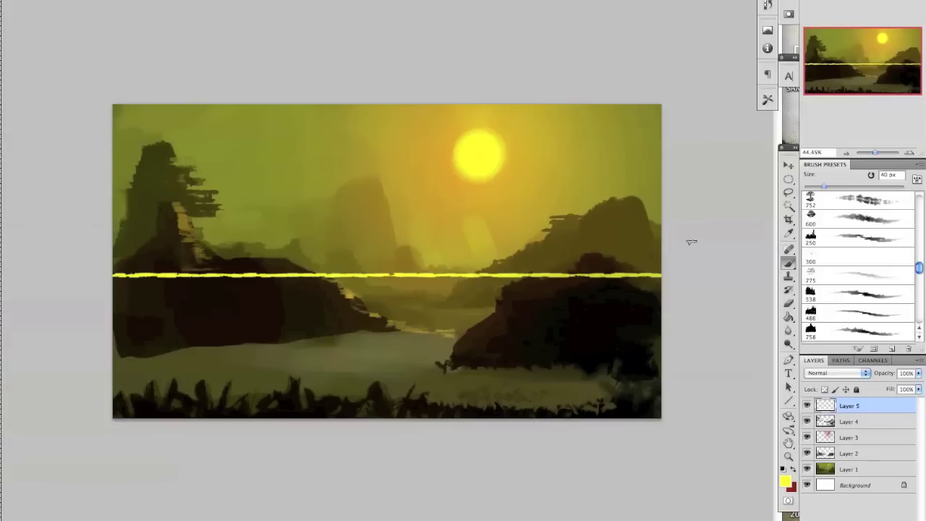
pyautogui.hotkey('ctrl', 'z')
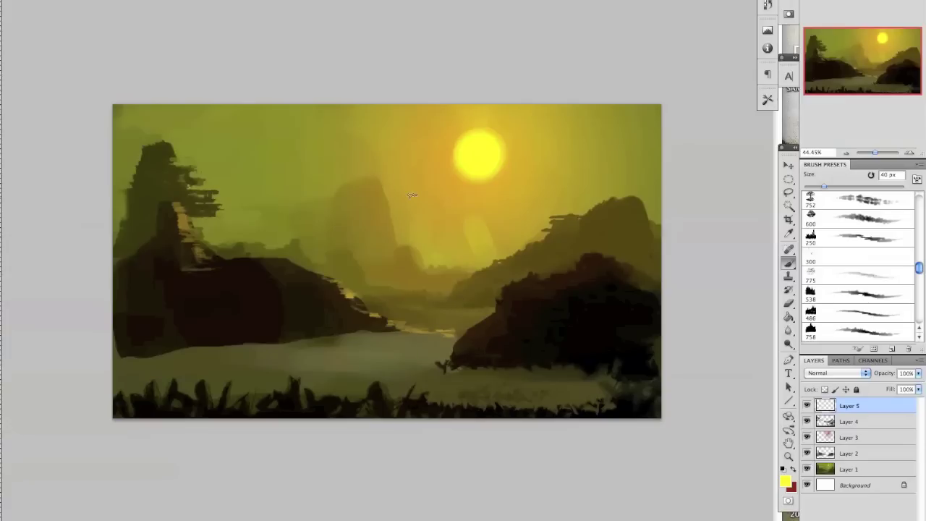
# Sample the foreground's black, enlarge the brush to 200 px, and paint dark texture below the left rock and over the foreground plants
pyautogui.keyDown('alt'); pyautogui.click(309, 416); pyautogui.keyUp('alt')
pyautogui.press(']')
pyautogui.press(']')
pyautogui.press(']')
pyautogui.press(']')
pyautogui.press(']')
pyautogui.press(']')
pyautogui.press(']')
pyautogui.press(']')
pyautogui.press(']')
pyautogui.press(']')
pyautogui.moveTo(168, 344)
pyautogui.mouseDown()
pyautogui.moveTo(129, 315)
pyautogui.moveTo(163, 356)
pyautogui.moveTo(184, 355)
pyautogui.moveTo(180, 383)
pyautogui.mouseUp()
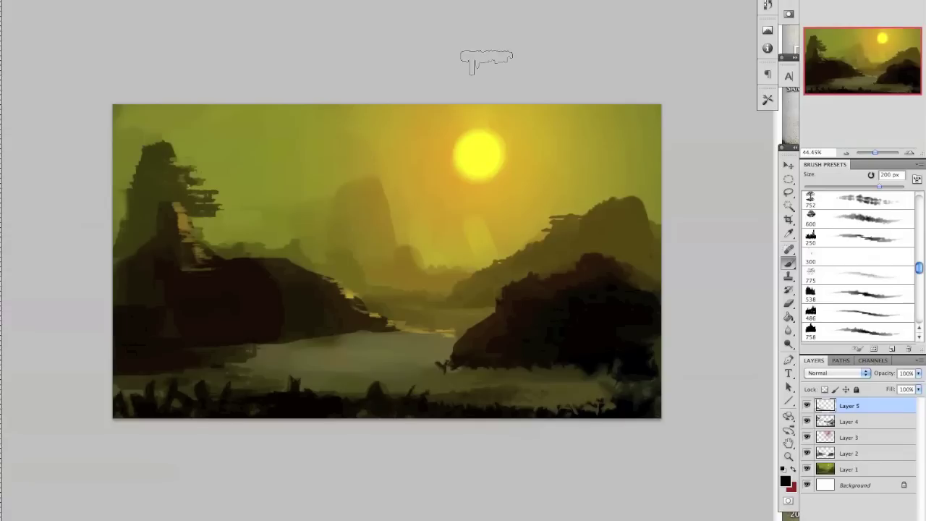
# Reduce the brush to 35 px and extend the central distant peak's left shoulder with colours sampled from it
pyautogui.keyDown('alt'); pyautogui.click(364, 190); pyautogui.keyUp('alt')
pyautogui.press('[')
pyautogui.press('[')
pyautogui.press('[')
pyautogui.press('[')
pyautogui.press('[')
pyautogui.press('[')
pyautogui.press('[')
pyautogui.press('[')
pyautogui.press('[')
pyautogui.keyDown('alt'); pyautogui.click(343, 215); pyautogui.keyUp('alt')
pyautogui.keyDown('alt'); pyautogui.click(284, 212); pyautogui.keyUp('alt')
# Sample tones around the left rock's small spire and fill out its golden highlight patch
pyautogui.keyDown('alt'); pyautogui.click(195, 214); pyautogui.keyUp('alt')
pyautogui.moveTo(196, 215); pyautogui.dragTo(216, 243)
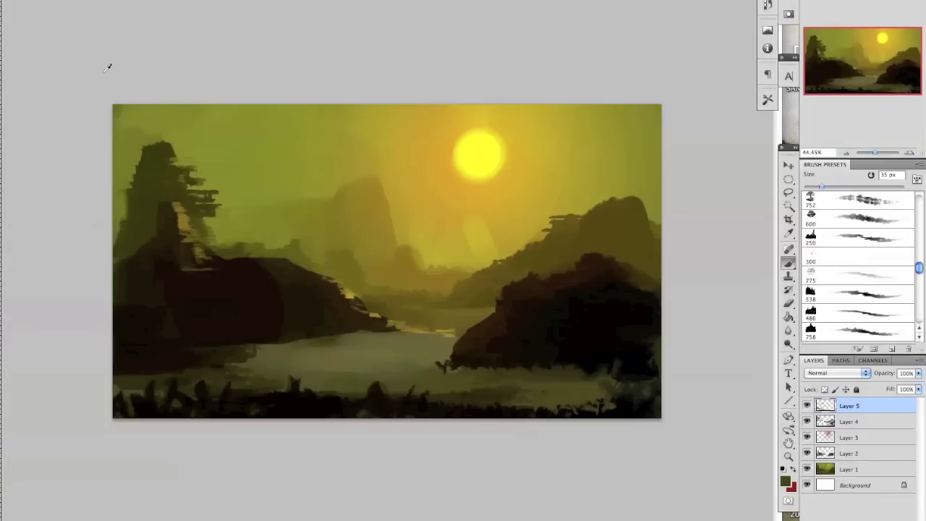
pyautogui.keyDown('alt'); pyautogui.click(167, 217); pyautogui.keyUp('alt')
pyautogui.keyDown('alt'); pyautogui.click(184, 211); pyautogui.keyUp('alt')
pyautogui.moveTo(177, 242); pyautogui.dragTo(203, 244)
# Choose the 538 px jagged brush, resize it to 100 px, sample the left rock's dark colour, and roughen its upper right edge
pyautogui.click(845, 297)
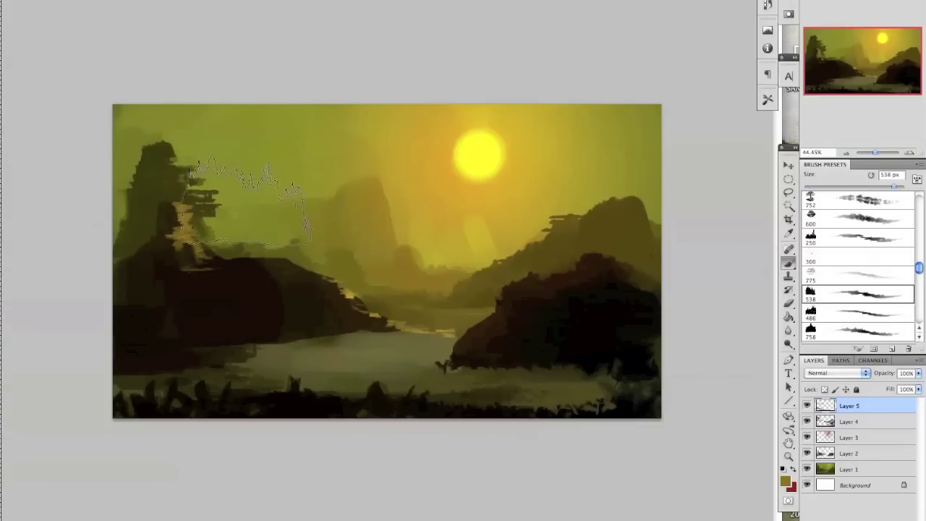
pyautogui.press('[')
pyautogui.press('[')
pyautogui.press('[')
pyautogui.press('[')
pyautogui.press('[')
pyautogui.press('[')
pyautogui.press('[')
pyautogui.press('[')
pyautogui.press('[')
pyautogui.press('[')
pyautogui.press('[')
pyautogui.press('[')
pyautogui.press(']')
pyautogui.press(']')
pyautogui.press(']')
pyautogui.press(']')
pyautogui.press(']')
pyautogui.press(']')
pyautogui.press(']')
pyautogui.press(']')
pyautogui.keyDown('alt'); pyautogui.click(292, 272); pyautogui.keyUp('alt')
pyautogui.moveTo(301, 268); pyautogui.dragTo(315, 272)
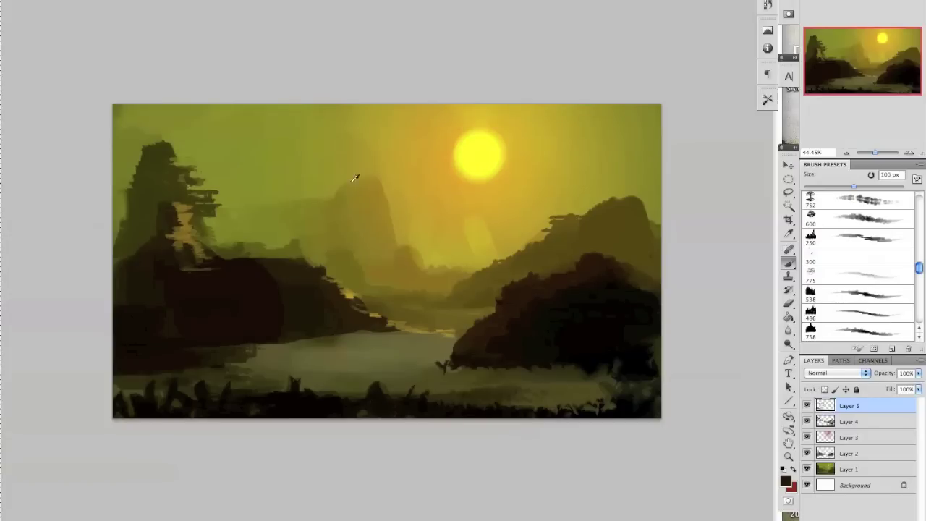
# Sample the water's grey-green, shrink the brush, and paint a small light streak on the right rock's left side
pyautogui.keyDown('alt'); pyautogui.click(405, 350); pyautogui.keyUp('alt')
pyautogui.press('[')
pyautogui.press('[')
pyautogui.press('[')
pyautogui.press('[')
pyautogui.press('[')
pyautogui.press('[')
pyautogui.press('[')
pyautogui.press('[')
pyautogui.moveTo(515, 318); pyautogui.dragTo(495, 333)
# Set the brush to 30 px, sample the right rock's dark tones, and paint dark blue and black surface detail across it
pyautogui.press(']')
pyautogui.press(']')
pyautogui.press(']')
pyautogui.press(']')
pyautogui.press(']')
pyautogui.press(']')
pyautogui.press(']')
pyautogui.press(']')
pyautogui.press(']')
pyautogui.press(']')
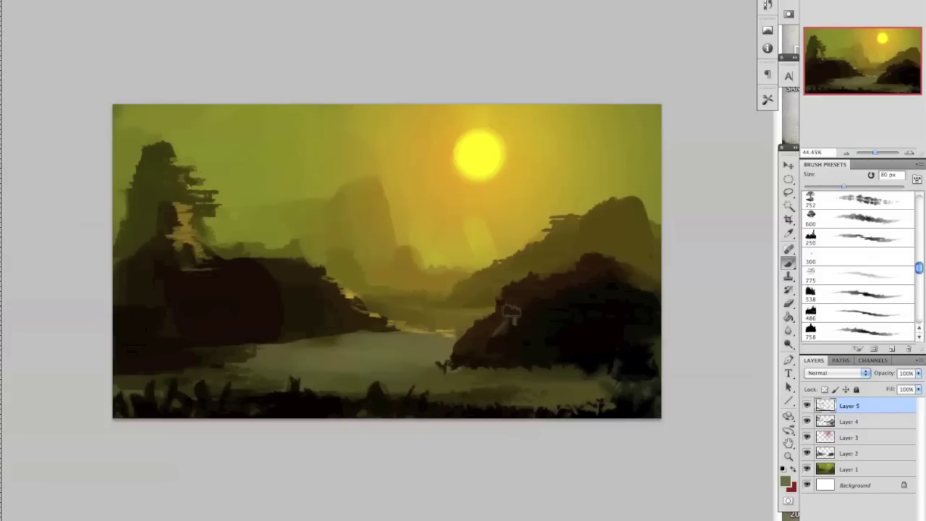
pyautogui.press('[')
pyautogui.press('[')
pyautogui.press('[')
pyautogui.press('[')
pyautogui.press('[')
pyautogui.press('[')
pyautogui.press('[')
pyautogui.press('[')
pyautogui.press('[')
pyautogui.keyDown('alt'); pyautogui.click(519, 309); pyautogui.keyUp('alt')
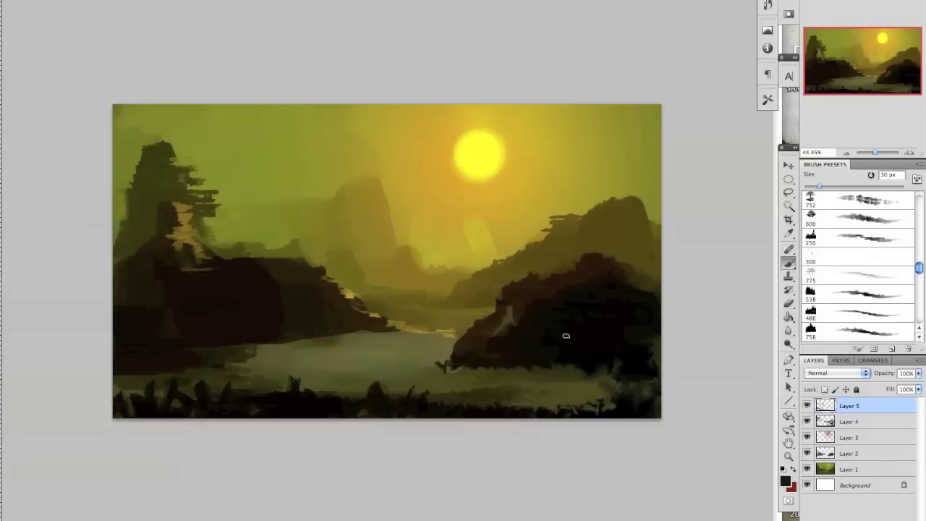
pyautogui.moveTo(581, 328); pyautogui.dragTo(613, 298)
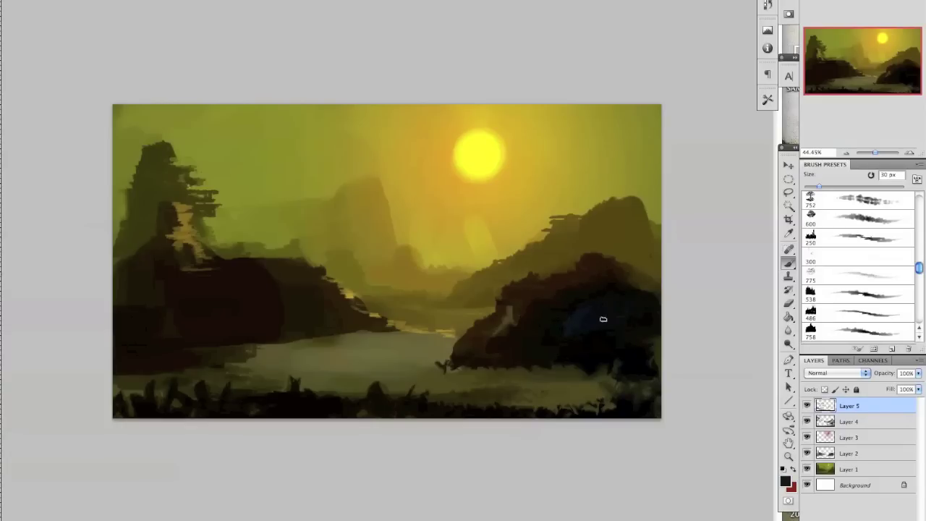
pyautogui.keyDown('alt'); pyautogui.click(567, 305); pyautogui.keyUp('alt')
pyautogui.moveTo(551, 355)
pyautogui.mouseDown()
pyautogui.moveTo(573, 358)
pyautogui.moveTo(570, 345)
pyautogui.mouseUp()
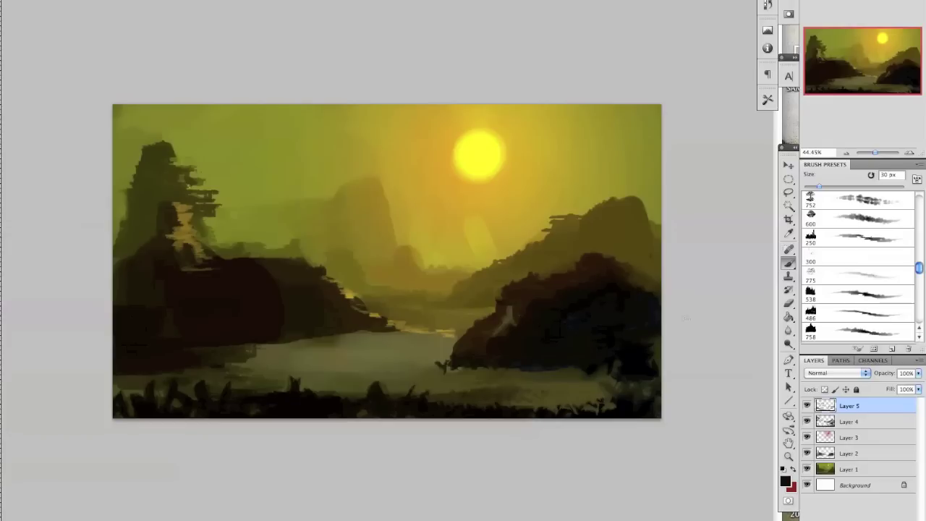
# Sample the right rock's blue, choose a more muted blue-grey as the foreground colour, and add faint highlights to the rock
pyautogui.keyDown('alt'); pyautogui.click(583, 311); pyautogui.keyUp('alt')
pyautogui.click(786, 483)
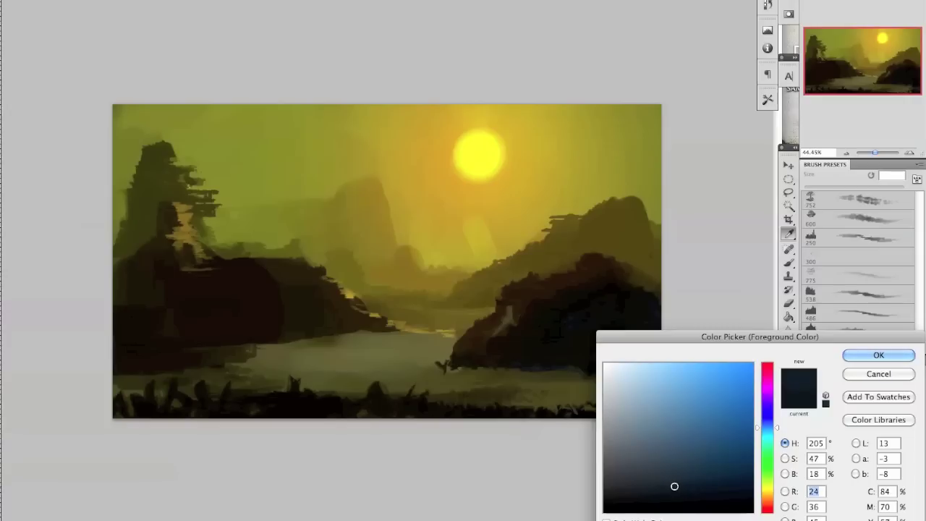
pyautogui.moveTo(646, 490); pyautogui.dragTo(641, 482)
pyautogui.click(861, 357)
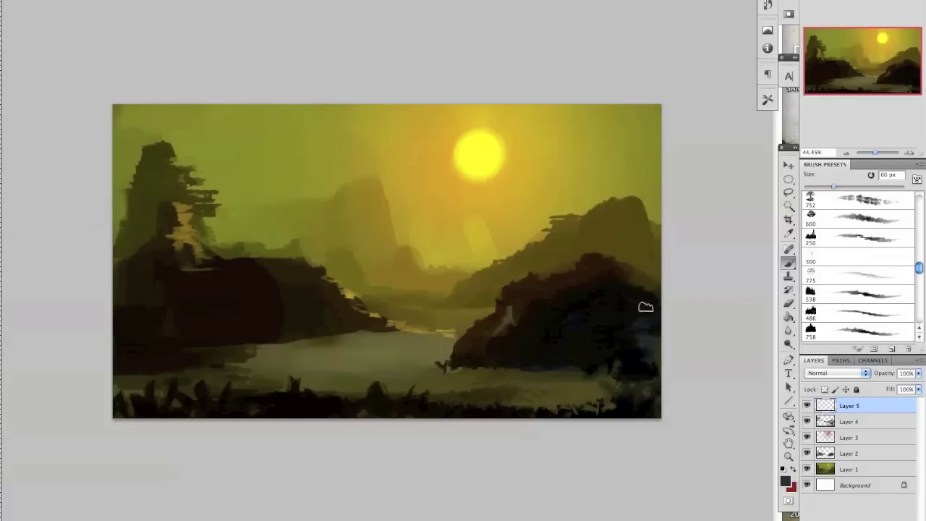
# Set the brush to 70 px, paint blue-grey detail on the left rock's lower left area, and reduce the brush to 35 px
pyautogui.press(']')
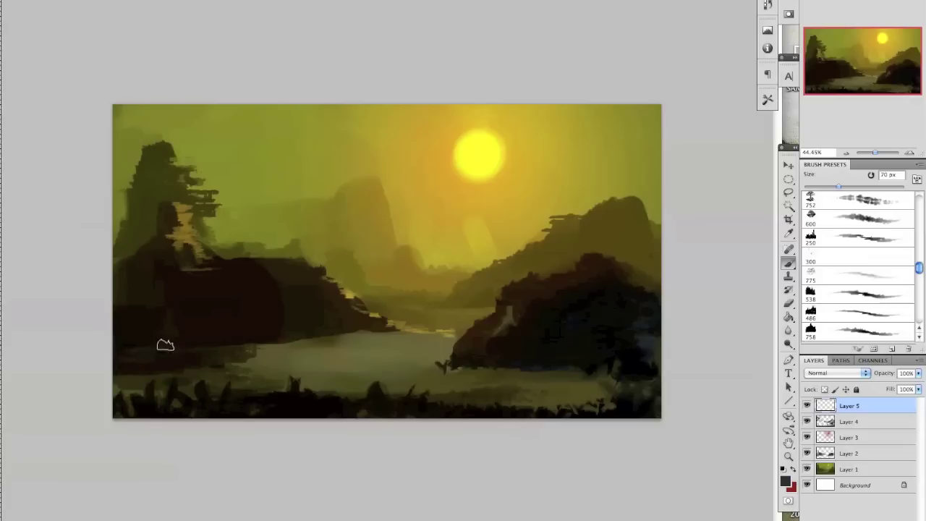
pyautogui.moveTo(143, 334)
pyautogui.mouseDown()
pyautogui.moveTo(162, 329)
pyautogui.moveTo(122, 331)
pyautogui.moveTo(144, 322)
pyautogui.mouseUp()
pyautogui.press('[')
pyautogui.press('[')
pyautogui.press('[')
pyautogui.press('[')
pyautogui.press('[')
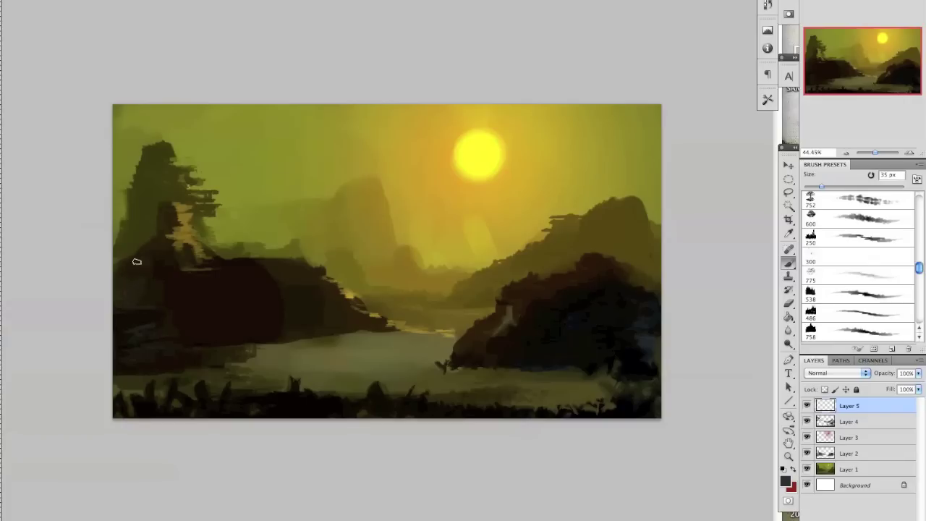
# Enlarge the brush to 200 px and darken the left rock's base and the foreground plants with black texture
pyautogui.press(']')
pyautogui.press(']')
pyautogui.press(']')
pyautogui.press(']')
pyautogui.press(']')
pyautogui.press(']')
pyautogui.press(']')
pyautogui.press(']')
pyautogui.press(']')
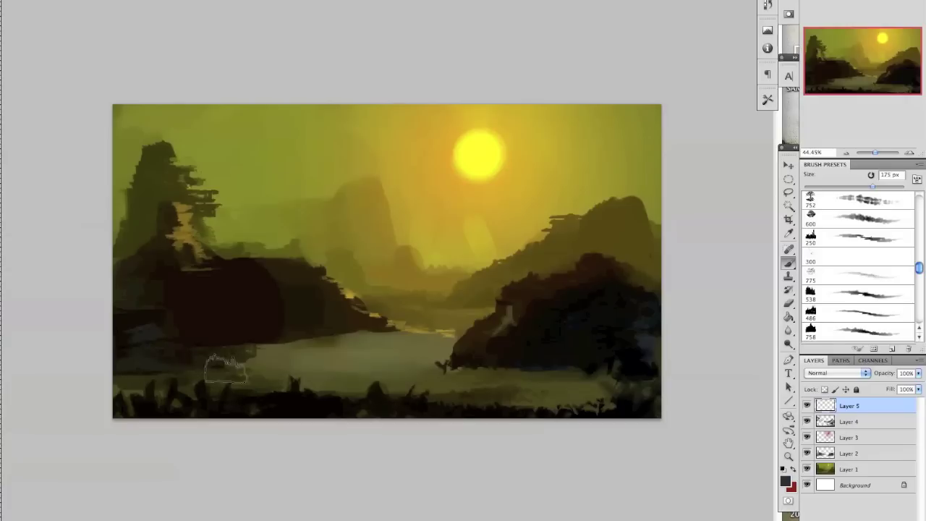
pyautogui.press(']')
pyautogui.press(']')
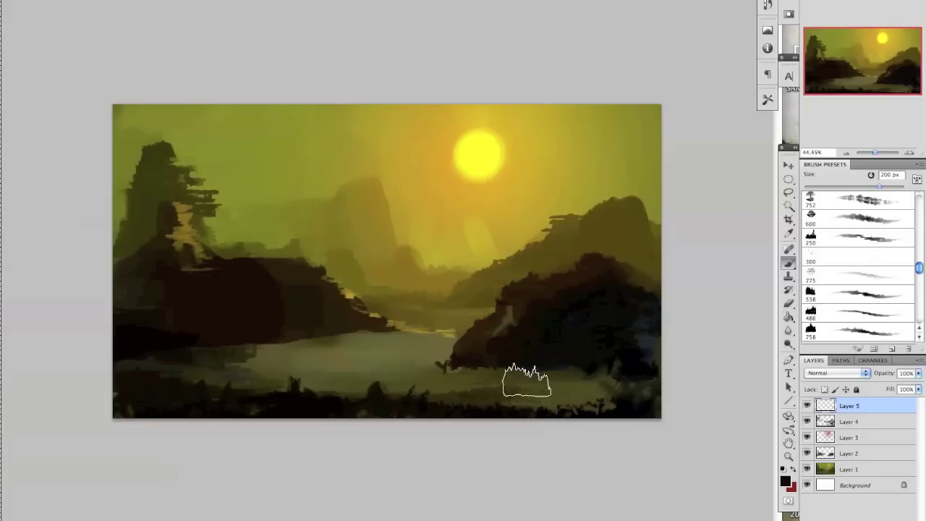
# Reduce the brush to 40 px, sample nearby dark tones, and paint small dark details into the left spire's golden highlight
pyautogui.press('[')
pyautogui.press('[')
pyautogui.press('[')
pyautogui.press('[')
pyautogui.press('[')
pyautogui.press('[')
pyautogui.press('[')
pyautogui.press('[')
pyautogui.press('[')
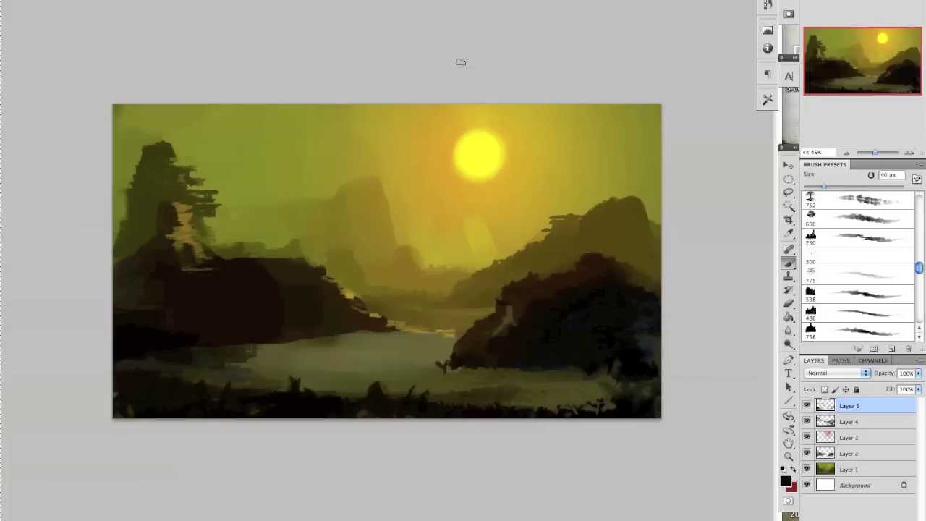
pyautogui.keyDown('alt'); pyautogui.click(166, 217); pyautogui.keyUp('alt')
pyautogui.moveTo(169, 210)
pyautogui.mouseDown()
pyautogui.moveTo(176, 226)
pyautogui.moveTo(171, 216)
pyautogui.mouseUp()
pyautogui.keyDown('alt'); pyautogui.click(168, 267); pyautogui.keyUp('alt')
pyautogui.keyDown('alt'); pyautogui.click(168, 150); pyautogui.keyUp('alt')
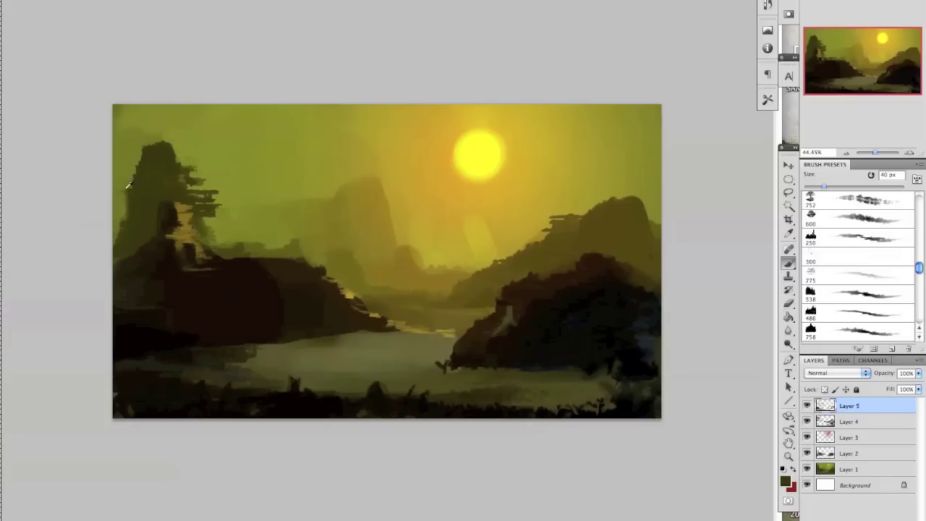
# Sample the golden sky colour beside the central peak and enlarge the brush to 175 px
pyautogui.keyDown('alt'); pyautogui.click(427, 237); pyautogui.keyUp('alt')
pyautogui.press(']')
pyautogui.press(']')
pyautogui.press(']')
pyautogui.press(']')
pyautogui.press(']')
pyautogui.press(']')
pyautogui.press(']')
pyautogui.press(']')
pyautogui.press(']')
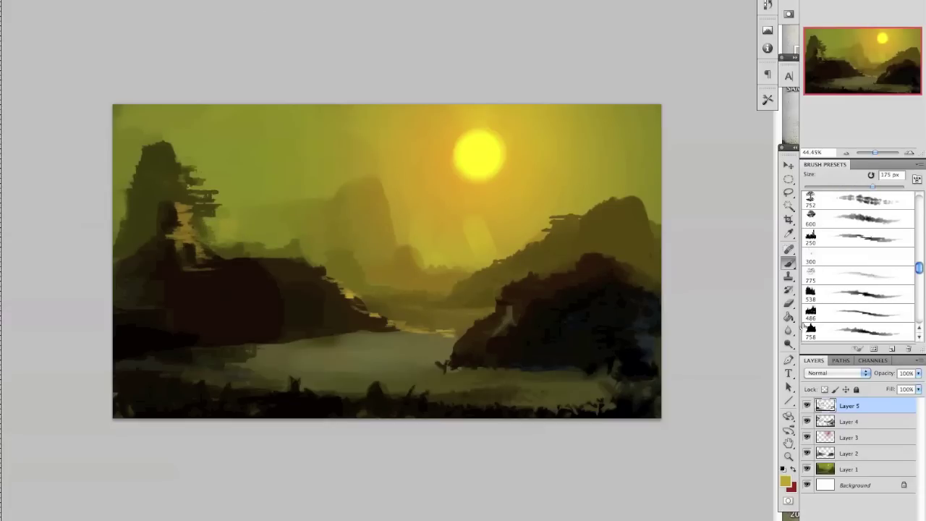
# Choose the 771 px building-shaped brush preset and add a new layer above Layer 5
pyautogui.press('[')
pyautogui.press('[')
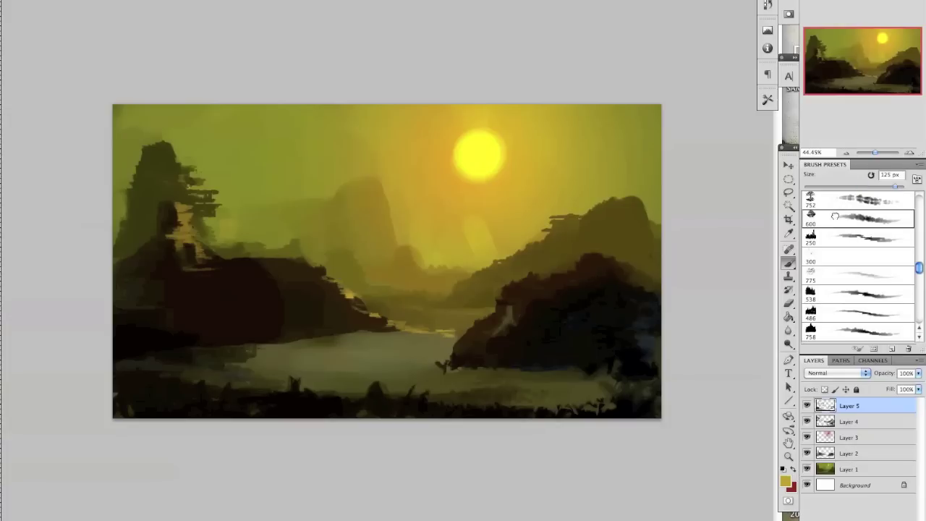
pyautogui.click(829, 237)
pyautogui.click(921, 338)
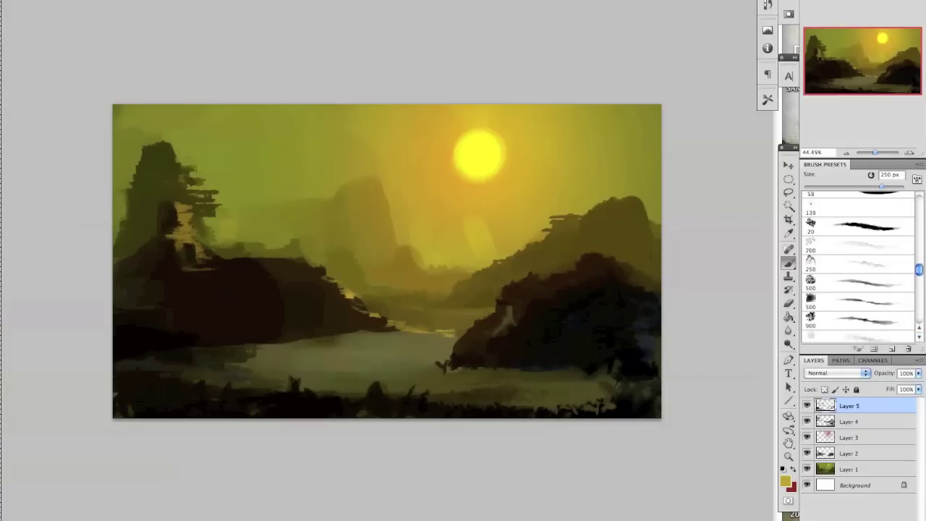
pyautogui.rightClick(85, 123)
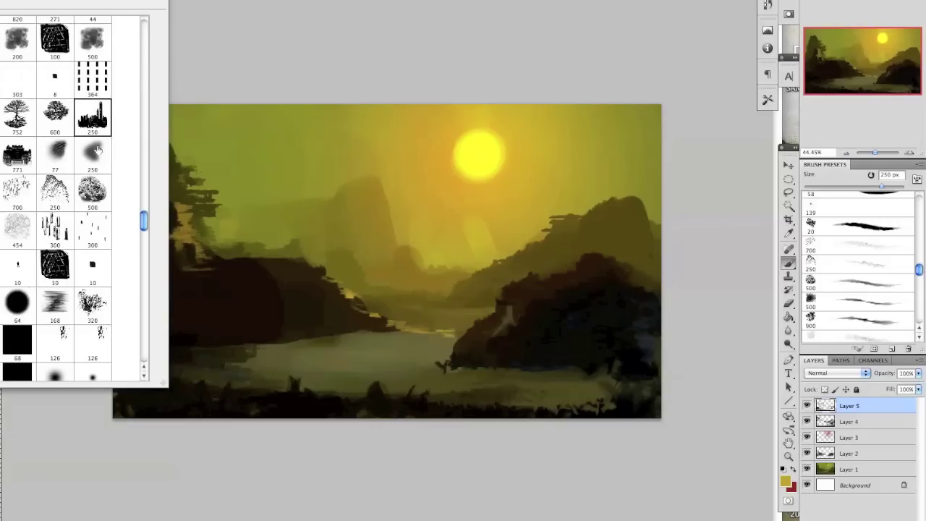
pyautogui.moveTo(142, 222); pyautogui.dragTo(145, 215)
pyautogui.click(16, 226)
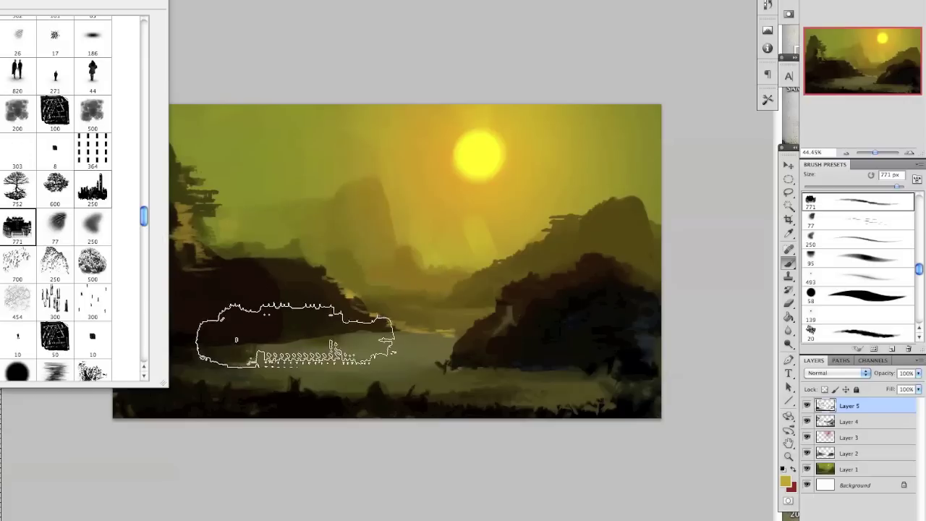
pyautogui.click(318, 297)
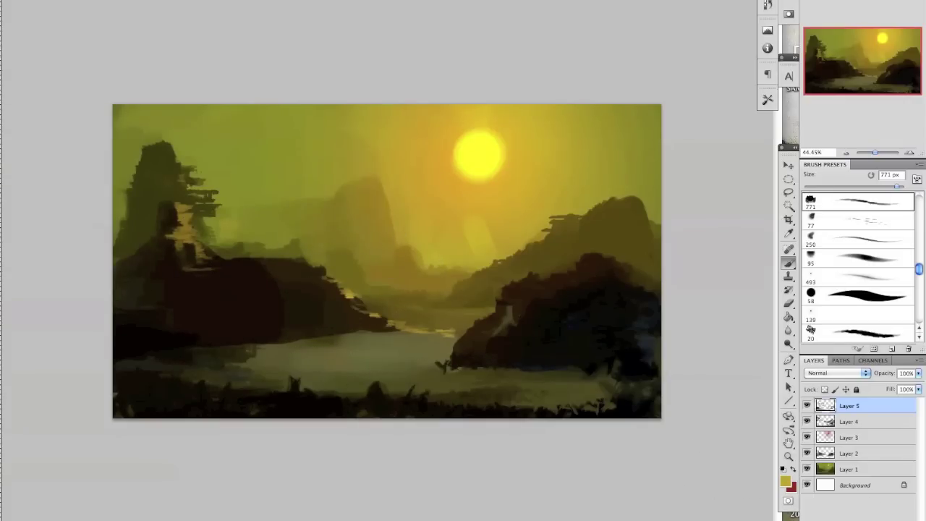
pyautogui.hotkey('ctrl', 'shift', 'alt', 'n')
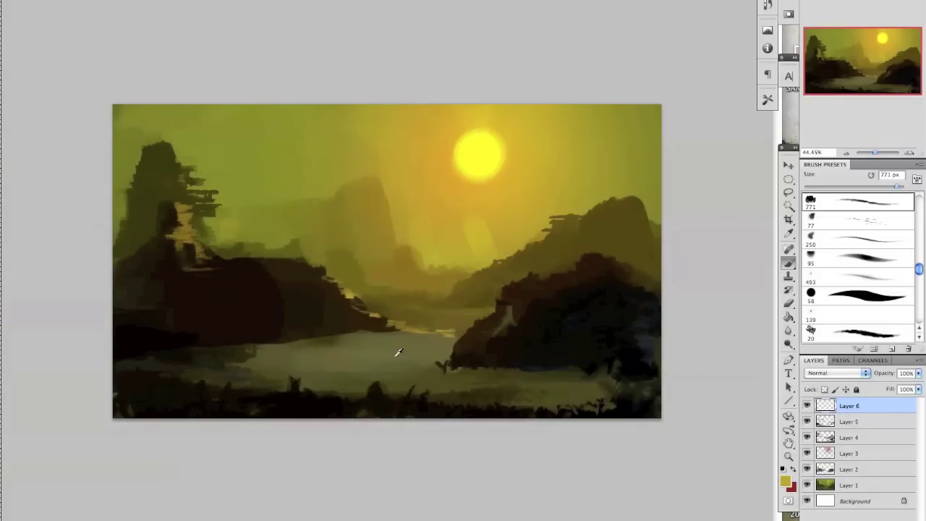
# Sample the lake's grey-green, try stamping the building over the left rock, and reduce the brush to 300 px
pyautogui.keyDown('alt'); pyautogui.click(324, 358); pyautogui.keyUp('alt')
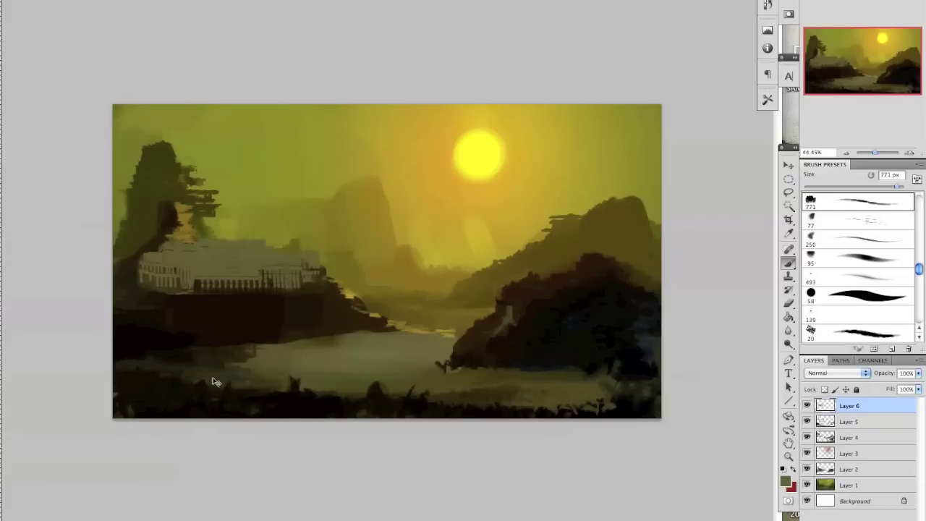
pyautogui.press('[')
pyautogui.press('[')
pyautogui.press('[')
pyautogui.press('[')
pyautogui.press('[')
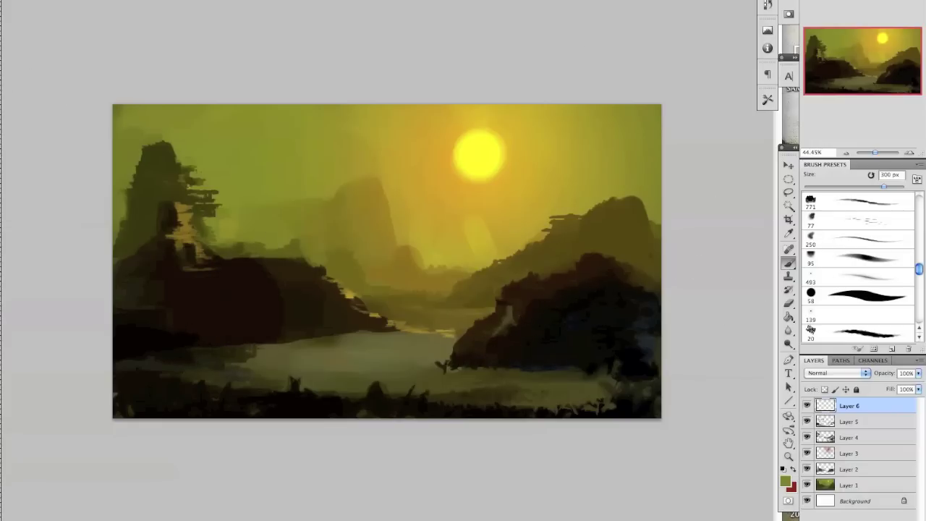
# Switch to the 538 px building silhouette brush preset and reduce its size to 100 px
pyautogui.click(15, 1)
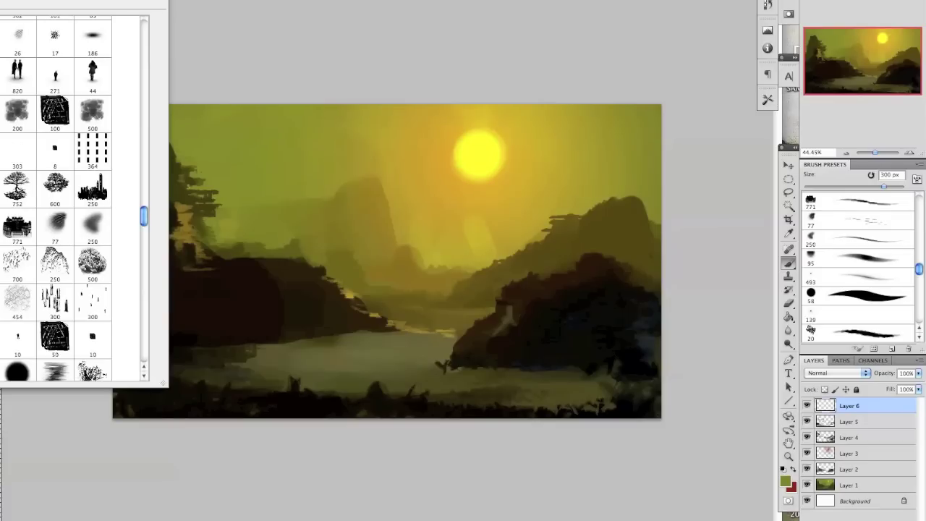
pyautogui.click(1, 225)
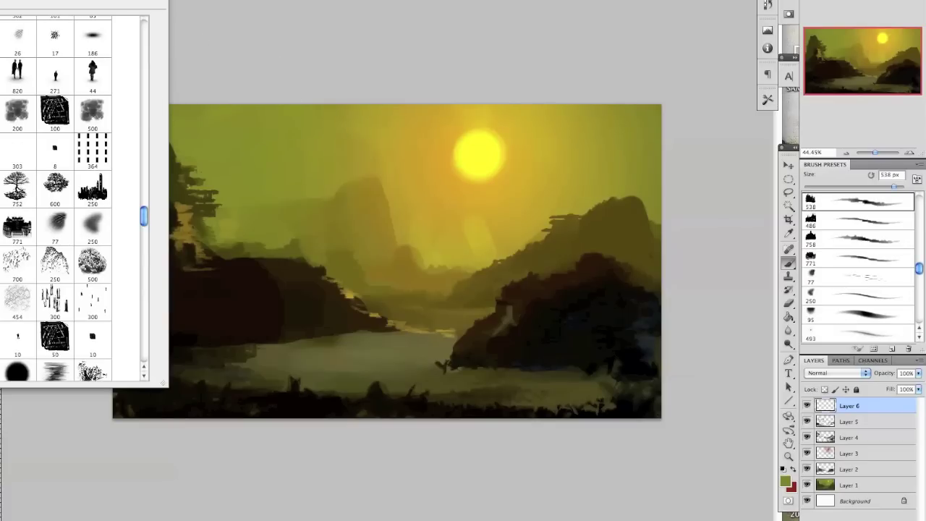
pyautogui.click(324, 76)
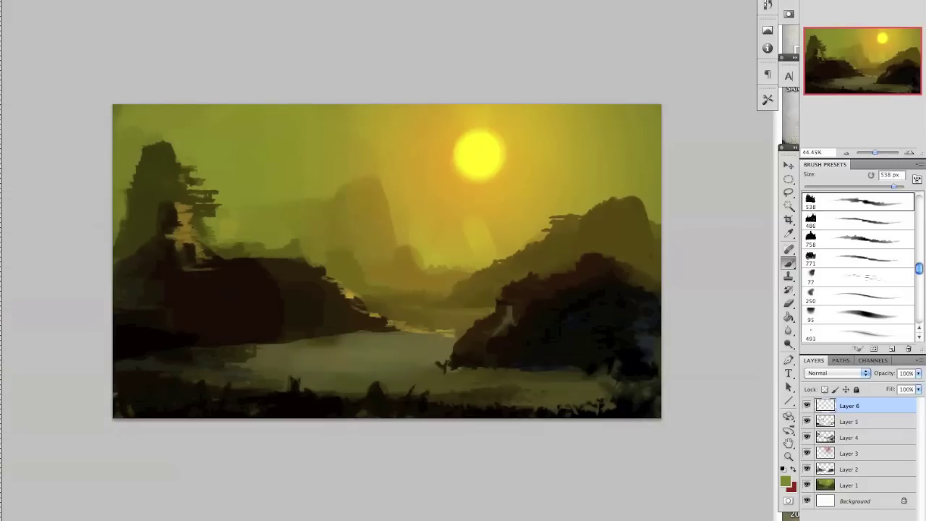
pyautogui.press('[')
pyautogui.press('[')
pyautogui.press('[')
pyautogui.press('[')
pyautogui.press('[')
pyautogui.press('[')
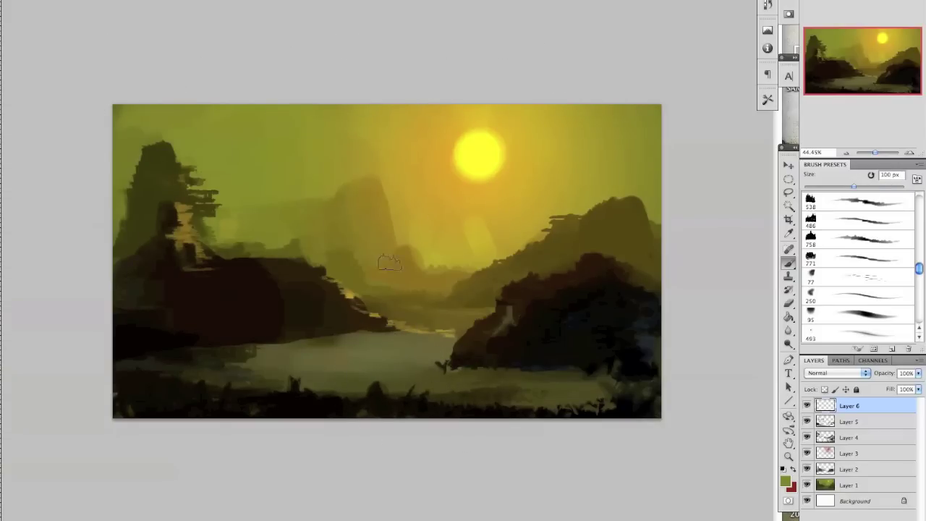
# Sample tones near the central peak's base and stamp small jagged silhouettes along the hazy hill there, trimming them with golden sky colour
pyautogui.keyDown('alt'); pyautogui.click(417, 265); pyautogui.keyUp('alt')
pyautogui.click(412, 254)
pyautogui.click(404, 259)
pyautogui.click(420, 265)
pyautogui.click(435, 266)
pyautogui.click(398, 265)
pyautogui.click(388, 265)
pyautogui.keyDown('alt'); pyautogui.click(429, 249); pyautogui.keyUp('alt')
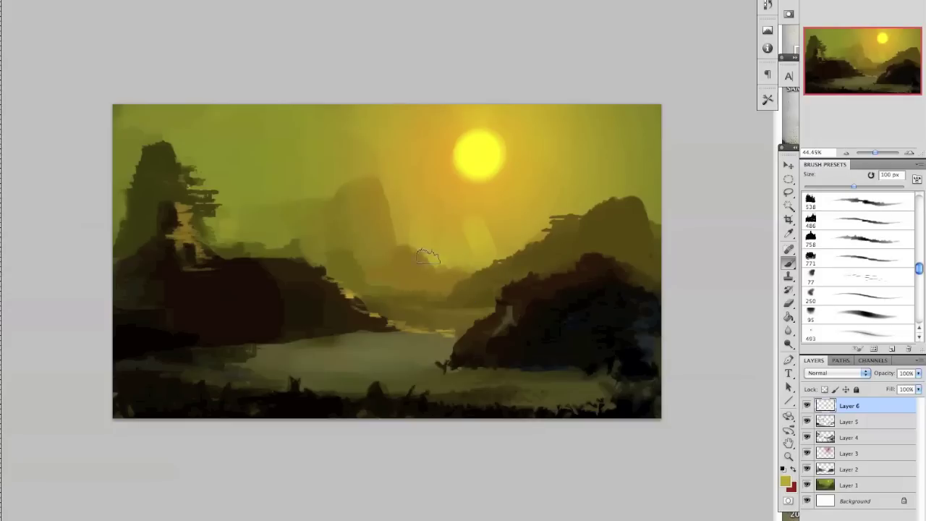
pyautogui.click(424, 247)
# Switch to the 758 px building silhouette brush preset and reduce its size to 80 px
pyautogui.click(838, 254)
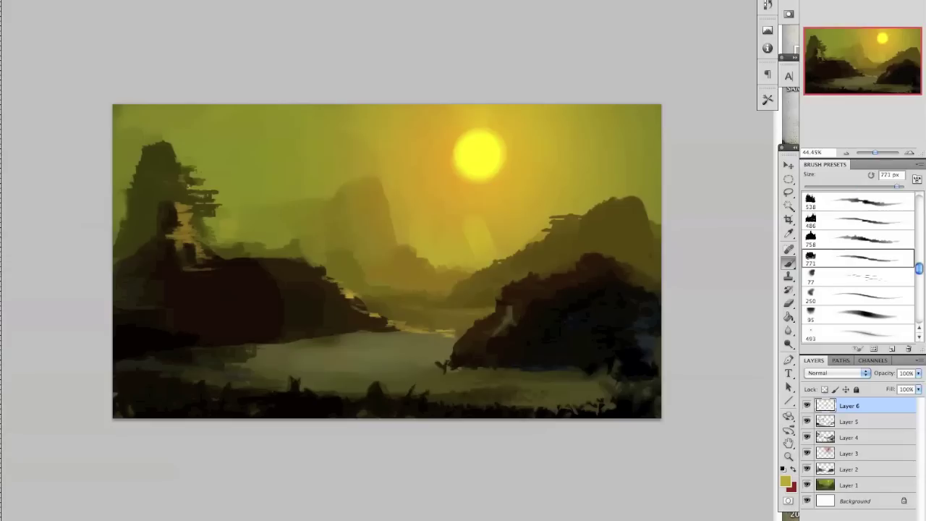
pyautogui.click(850, 237)
pyautogui.press('[')
pyautogui.press('[')
pyautogui.press('[')
pyautogui.press('[')
pyautogui.press('[')
pyautogui.press('[')
pyautogui.press('[')
pyautogui.press('[')
pyautogui.press('[')
pyautogui.press('[')
pyautogui.press('[')
pyautogui.press('[')
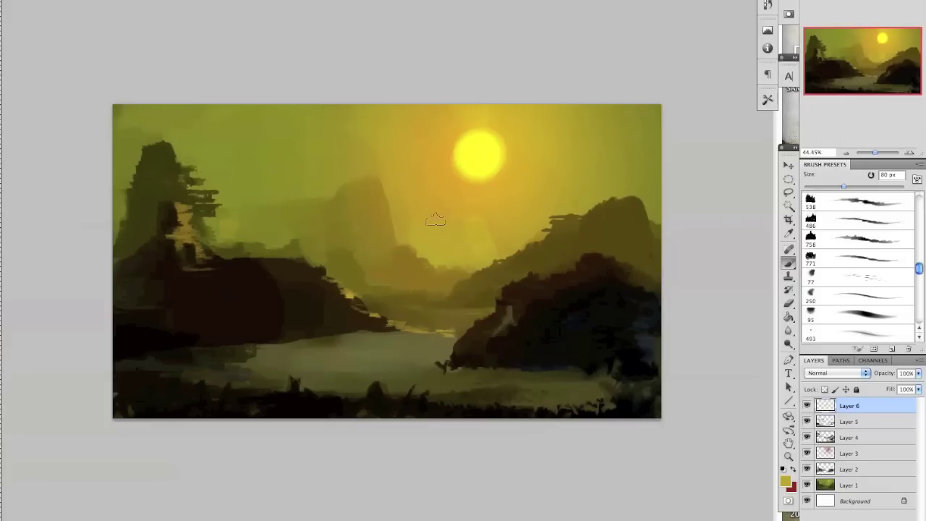
# Vary the brush size and blend the pale streak below the sun into the golden sky
pyautogui.press(']')
pyautogui.press(']')
pyautogui.press(']')
pyautogui.press(']')
pyautogui.press(']')
pyautogui.press(']')
pyautogui.press(']')
pyautogui.press(']')
pyautogui.press('[')
pyautogui.press('[')
pyautogui.press('[')
pyautogui.press('[')
pyautogui.press('[')
pyautogui.press('[')
pyautogui.press('[')
pyautogui.press('[')
pyautogui.press('[')
pyautogui.press('[')
pyautogui.press('[')
pyautogui.press('[')
pyautogui.press('[')
pyautogui.press('[')
# Sample the hazy mountain and right hill tones and touch up the ledge detail on the right hill
pyautogui.keyDown('alt'); pyautogui.click(369, 250); pyautogui.keyUp('alt')
pyautogui.keyDown('alt'); pyautogui.click(559, 226); pyautogui.keyUp('alt')
pyautogui.moveTo(557, 217); pyautogui.dragTo(561, 216)
# Paint thin vertical column strokes on the left spire in its sampled golden tone with a 15 px brush
pyautogui.press(']')
pyautogui.press(']')
pyautogui.press(']')
pyautogui.press(']')
pyautogui.press(']')
pyautogui.press(']')
pyautogui.press(']')
pyautogui.press(']')
pyautogui.press(']')
pyautogui.keyDown('alt'); pyautogui.click(170, 221); pyautogui.keyUp('alt')
pyautogui.moveTo(176, 218)
pyautogui.mouseDown()
pyautogui.moveTo(180, 230)
pyautogui.moveTo(181, 213)
pyautogui.moveTo(161, 215)
pyautogui.mouseUp()
pyautogui.keyDown('alt'); pyautogui.click(192, 215); pyautogui.keyUp('alt')
pyautogui.moveTo(168, 203)
pyautogui.mouseDown()
pyautogui.moveTo(169, 248)
pyautogui.moveTo(169, 214)
pyautogui.mouseUp()
pyautogui.moveTo(179, 241); pyautogui.dragTo(179, 215)
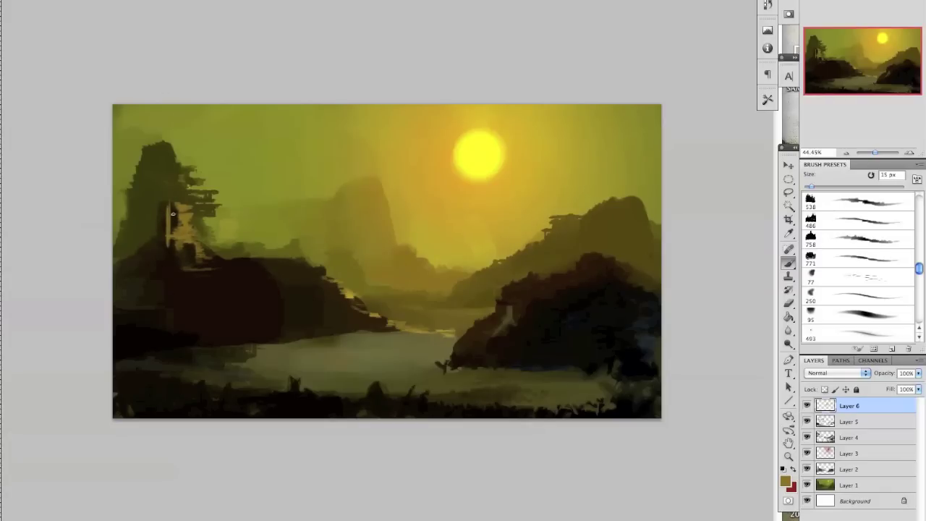
# Sample dark tones from the rocks and paint shadow strokes along the left side of the spire's columns
pyautogui.keyDown('alt'); pyautogui.click(650, 337); pyautogui.keyUp('alt')
pyautogui.moveTo(155, 233)
pyautogui.mouseDown()
pyautogui.moveTo(159, 202)
pyautogui.moveTo(170, 225)
pyautogui.mouseUp()
pyautogui.keyDown('alt'); pyautogui.click(171, 253); pyautogui.keyUp('alt')
pyautogui.keyDown('alt'); pyautogui.click(166, 229); pyautogui.keyUp('alt')
pyautogui.moveTo(163, 198); pyautogui.dragTo(162, 220)
pyautogui.keyDown('alt'); pyautogui.click(169, 190); pyautogui.keyUp('alt')
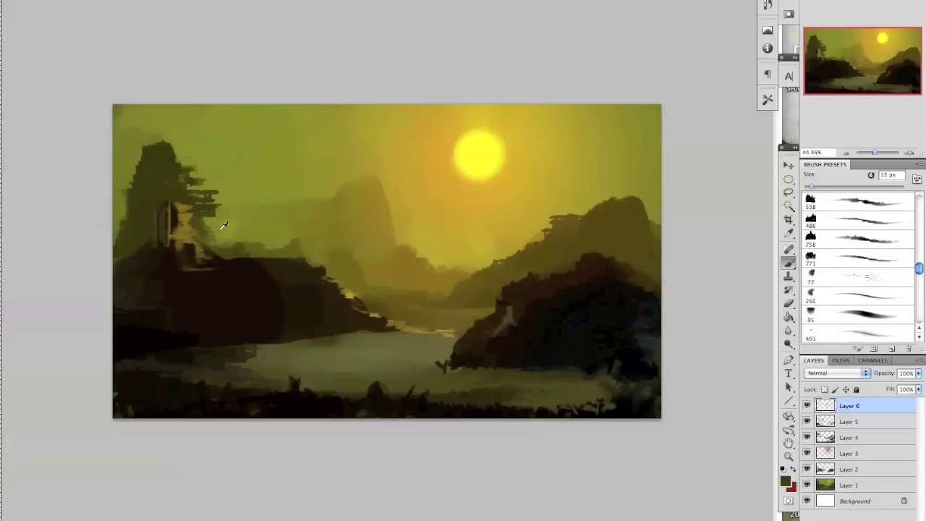
# Sample the spire's golden tones and paint thin vertical highlights on the columns
pyautogui.keyDown('alt'); pyautogui.click(180, 222); pyautogui.keyUp('alt')
pyautogui.moveTo(177, 216); pyautogui.dragTo(175, 210)
pyautogui.moveTo(175, 246); pyautogui.dragTo(177, 227)
pyautogui.keyDown('alt'); pyautogui.click(176, 217); pyautogui.keyUp('alt')
pyautogui.moveTo(177, 215); pyautogui.dragTo(178, 224)
pyautogui.keyDown('alt'); pyautogui.click(183, 256); pyautogui.keyUp('alt')
# Sample the lake's grey-green, paint pale strokes around the column bases, and resample tones around the left structure
pyautogui.keyDown('alt'); pyautogui.click(309, 360); pyautogui.keyUp('alt')
pyautogui.moveTo(155, 261)
pyautogui.mouseDown()
pyautogui.moveTo(154, 239)
pyautogui.moveTo(156, 264)
pyautogui.moveTo(156, 254)
pyautogui.moveTo(150, 259)
pyautogui.moveTo(189, 254)
pyautogui.moveTo(168, 263)
pyautogui.moveTo(153, 265)
pyautogui.mouseUp()
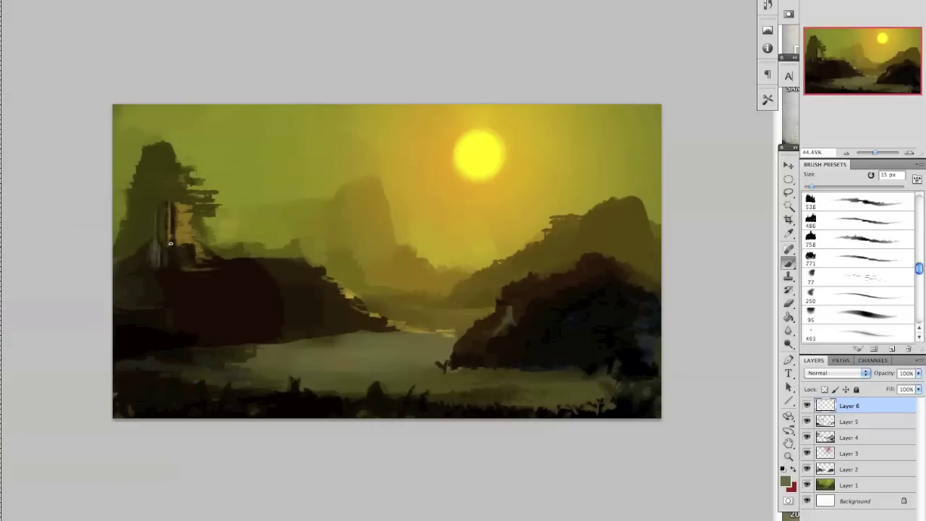
pyautogui.moveTo(171, 265)
pyautogui.mouseDown()
pyautogui.moveTo(167, 212)
pyautogui.moveTo(165, 244)
pyautogui.moveTo(165, 211)
pyautogui.moveTo(155, 238)
pyautogui.moveTo(147, 215)
pyautogui.moveTo(148, 239)
pyautogui.moveTo(191, 262)
pyautogui.moveTo(182, 214)
pyautogui.moveTo(181, 249)
pyautogui.mouseUp()
pyautogui.keyDown('alt'); pyautogui.click(189, 260); pyautogui.keyUp('alt')
pyautogui.keyDown('alt'); pyautogui.click(205, 221); pyautogui.keyUp('alt')
pyautogui.keyDown('alt'); pyautogui.click(157, 218); pyautogui.keyUp('alt')
# Paint a golden patch above the columns with the brush at 45 to 30 px and sample near-black from the rock
pyautogui.press(']')
pyautogui.press(']')
pyautogui.press(']')
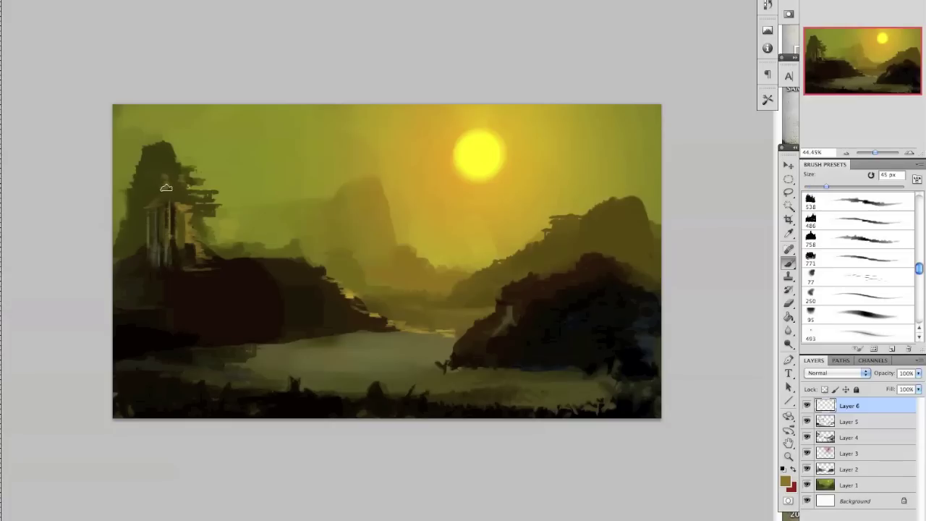
pyautogui.press('[')
pyautogui.press('[')
pyautogui.keyDown('alt'); pyautogui.click(209, 270); pyautogui.keyUp('alt')
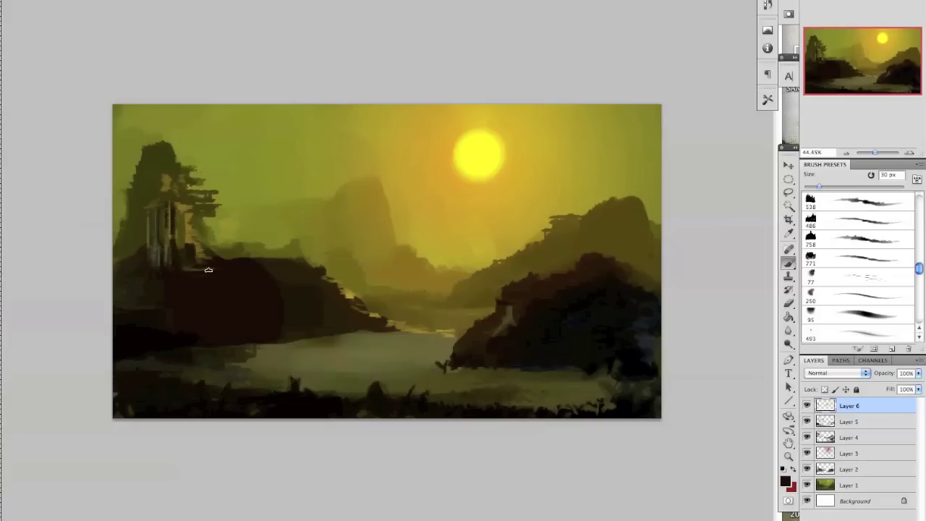
# Reduce the brush to 10 px and paint near-black gaps and shadows between the columns of the left structure
pyautogui.press('[')
pyautogui.press('[')
pyautogui.moveTo(149, 211)
pyautogui.mouseDown()
pyautogui.moveTo(150, 225)
pyautogui.moveTo(163, 215)
pyautogui.mouseUp()
pyautogui.moveTo(186, 211); pyautogui.dragTo(187, 246)
pyautogui.moveTo(181, 211); pyautogui.dragTo(180, 252)
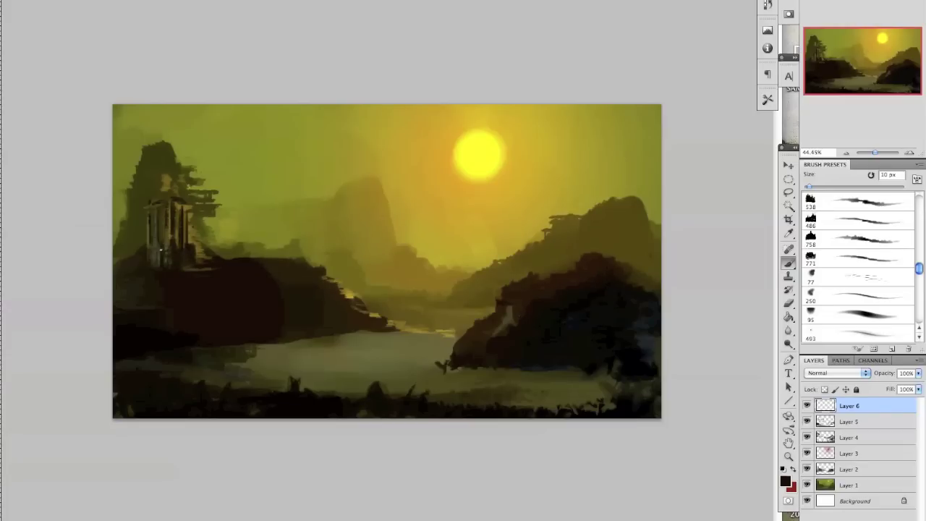
pyautogui.moveTo(151, 254); pyautogui.dragTo(161, 257)
# Enlarge the brush to 70 px and paint sampled dark tones over the left rock and along the lake's edge
pyautogui.press(']')
pyautogui.press(']')
pyautogui.press(']')
pyautogui.press(']')
pyautogui.press(']')
pyautogui.press(']')
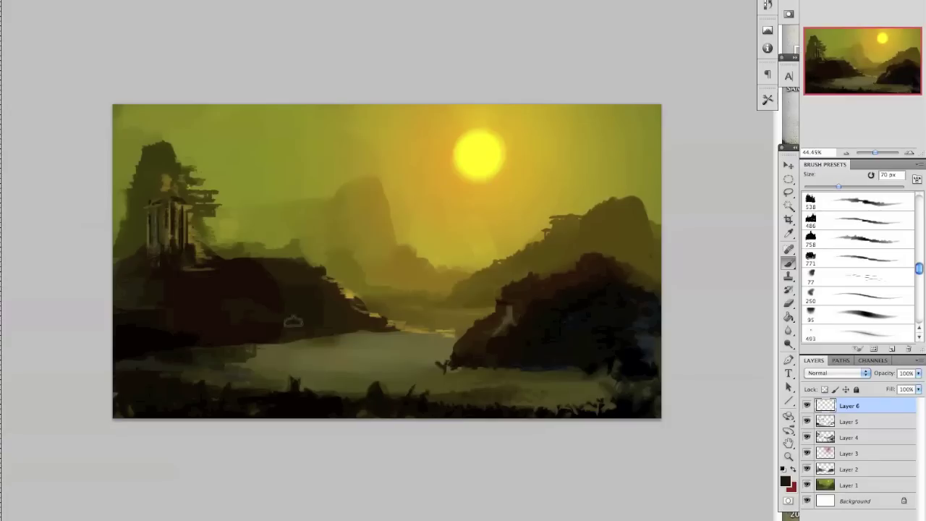
pyautogui.keyDown('alt'); pyautogui.click(249, 275); pyautogui.keyUp('alt')
pyautogui.moveTo(325, 303)
pyautogui.mouseDown()
pyautogui.moveTo(328, 328)
pyautogui.moveTo(365, 336)
pyautogui.moveTo(275, 355)
pyautogui.moveTo(302, 343)
pyautogui.moveTo(317, 360)
pyautogui.moveTo(283, 364)
pyautogui.moveTo(366, 334)
pyautogui.moveTo(285, 363)
pyautogui.moveTo(386, 350)
pyautogui.mouseUp()
# Sample the right rock's dark tone and paint a small rock standing in the middle of the lake
pyautogui.keyDown('alt'); pyautogui.click(470, 354); pyautogui.keyUp('alt')
pyautogui.moveTo(443, 364); pyautogui.dragTo(448, 355)
pyautogui.moveTo(381, 362)
pyautogui.mouseDown()
pyautogui.moveTo(372, 357)
pyautogui.moveTo(382, 348)
pyautogui.moveTo(378, 362)
pyautogui.moveTo(389, 354)
pyautogui.moveTo(391, 366)
pyautogui.moveTo(386, 346)
pyautogui.moveTo(382, 368)
pyautogui.mouseUp()
# Sample the golden brown at the central peak's base and reduce the brush to 9 px
pyautogui.press('[')
pyautogui.press('[')
pyautogui.press('[')
pyautogui.keyDown('alt'); pyautogui.click(384, 269); pyautogui.keyUp('alt')
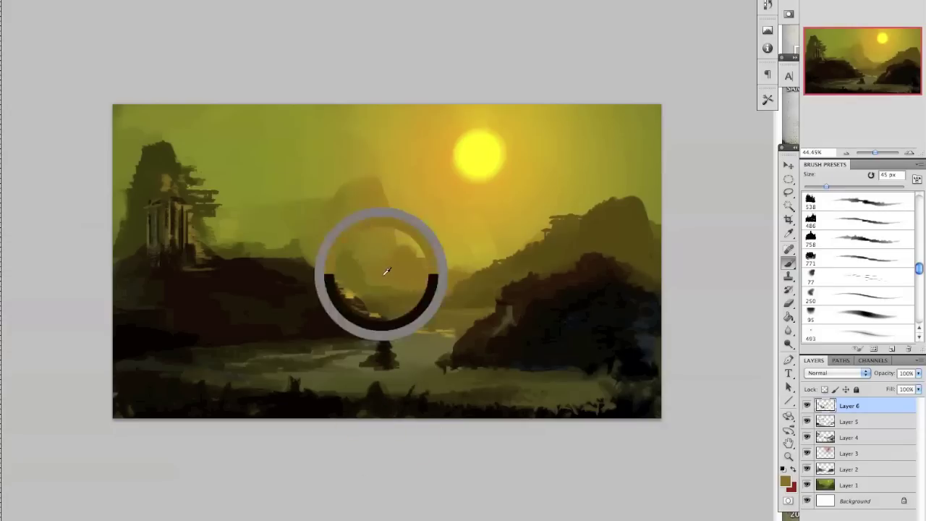
pyautogui.press('[')
pyautogui.press('[')
pyautogui.press('[')
pyautogui.press('[')
pyautogui.press('[')
pyautogui.press('[')
pyautogui.press('[')
pyautogui.press('[')
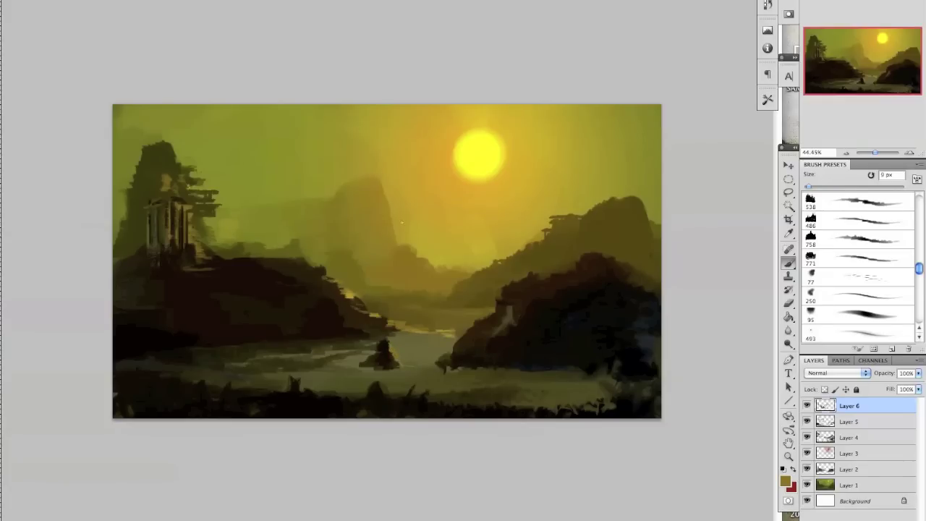
# Sample the green sky in the painting's upper left corner and enlarge the brush to 15 px
pyautogui.keyDown('alt'); pyautogui.click(126, 116); pyautogui.keyUp('alt')
pyautogui.press(']')
pyautogui.press(']')
pyautogui.press(']')
pyautogui.press(']')
pyautogui.press(']')
pyautogui.press(']')
pyautogui.press(']')
pyautogui.press(']')
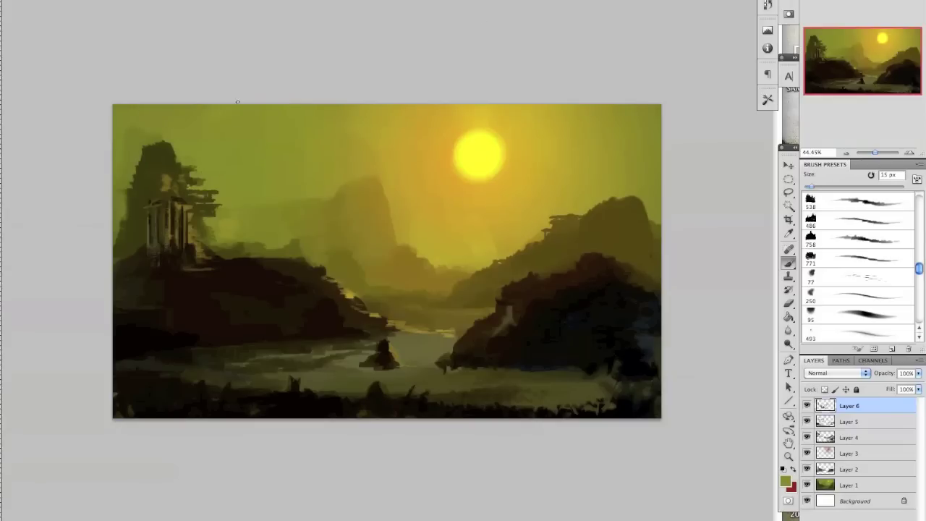
# Adjust the brush to 10 px, add small details at the column bases, and sample near-black from the left rock
pyautogui.press(']')
pyautogui.press(']')
pyautogui.press(']')
pyautogui.press(']')
pyautogui.press('[')
pyautogui.press('[')
pyautogui.press('[')
pyautogui.press('[')
pyautogui.press('[')
pyautogui.press('[')
pyautogui.press('[')
pyautogui.keyDown('alt'); pyautogui.click(242, 301); pyautogui.keyUp('alt')
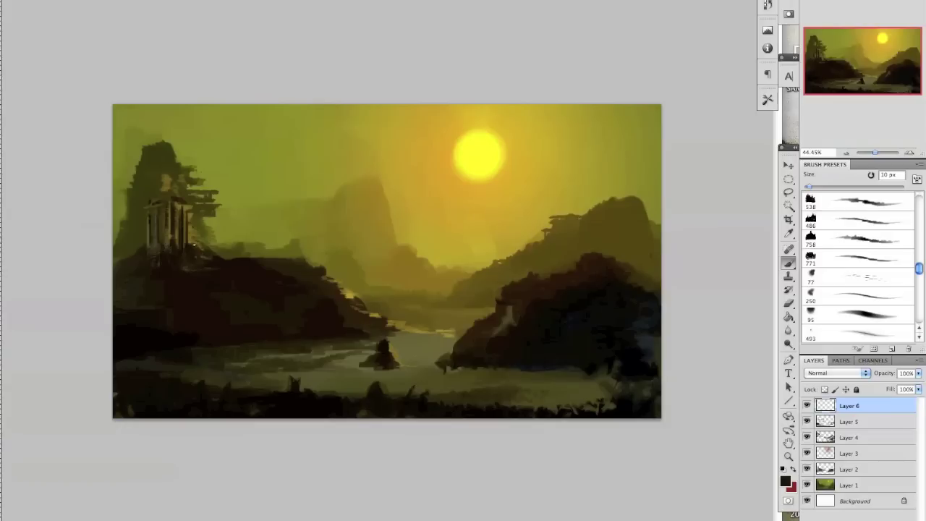
# Sample a dark tone near the ruin, paint over the left rock, and dab a dark spot above the columns at 50 px
pyautogui.keyDown('alt'); pyautogui.click(194, 215); pyautogui.keyUp('alt')
pyautogui.moveTo(192, 285); pyautogui.dragTo(127, 333)
pyautogui.press(']')
pyautogui.press(']')
pyautogui.press(']')
pyautogui.press(']')
pyautogui.press(']')
pyautogui.press(']')
pyautogui.press(']')
pyautogui.press(']')
pyautogui.click(160, 184)
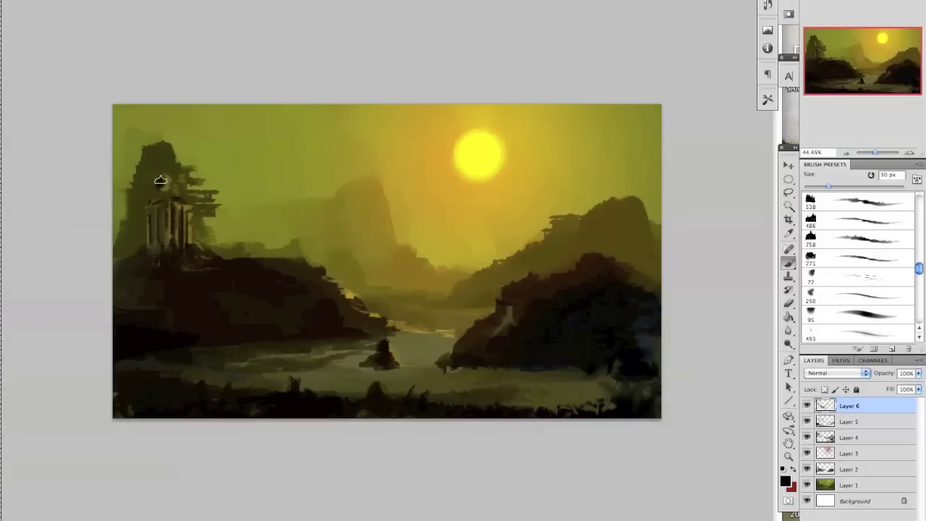
# Reduce the brush to 15 px, touch up the column bases, and sample a grey tone there for small dabs
pyautogui.press('[')
pyautogui.press('[')
pyautogui.press('[')
pyautogui.press('[')
pyautogui.press('[')
pyautogui.press('[')
pyautogui.press('[')
pyautogui.click(160, 267)
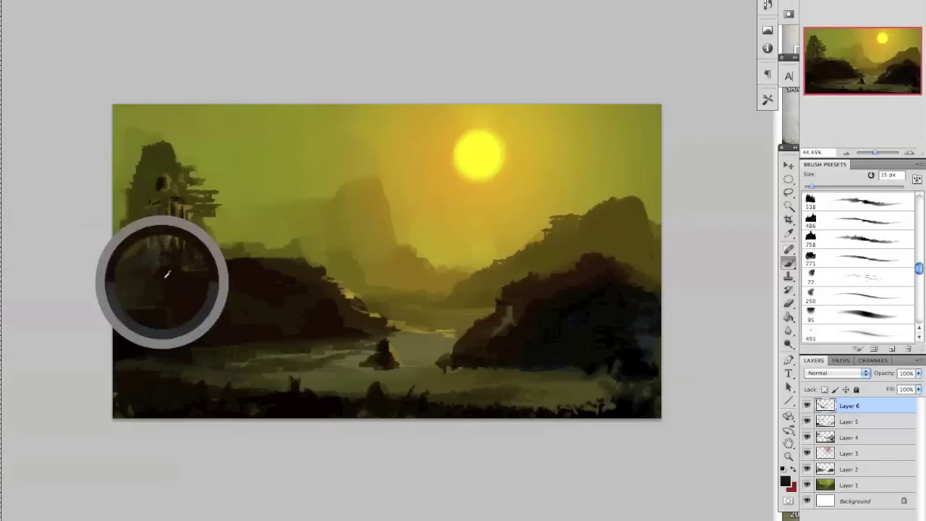
pyautogui.keyDown('alt'); pyautogui.click(152, 258); pyautogui.keyUp('alt')
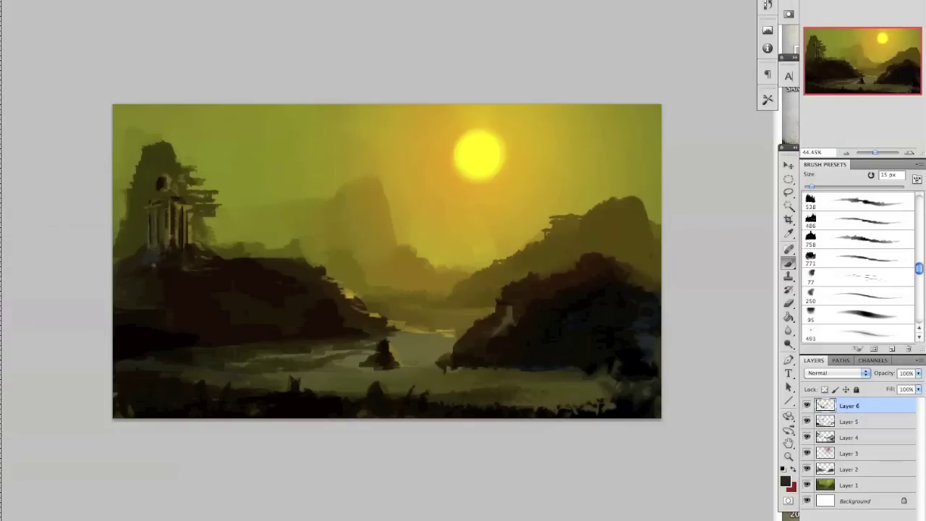
pyautogui.click(149, 258)
pyautogui.press('[')
# Switch to the textured 150 px brush preset
pyautogui.press('Return')
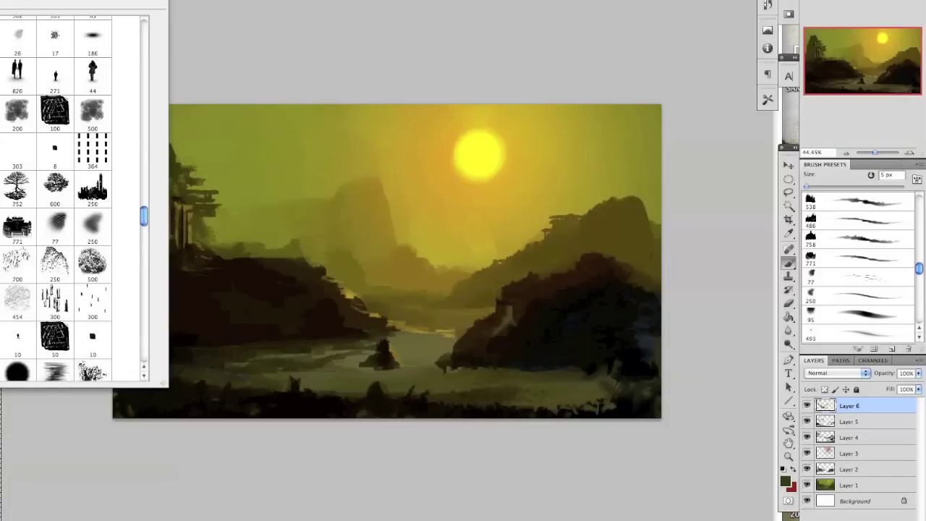
pyautogui.moveTo(145, 218)
pyautogui.mouseDown()
pyautogui.moveTo(136, 342)
pyautogui.moveTo(132, 333)
pyautogui.mouseUp()
pyautogui.click(1, 189)
pyautogui.click(170, 473)
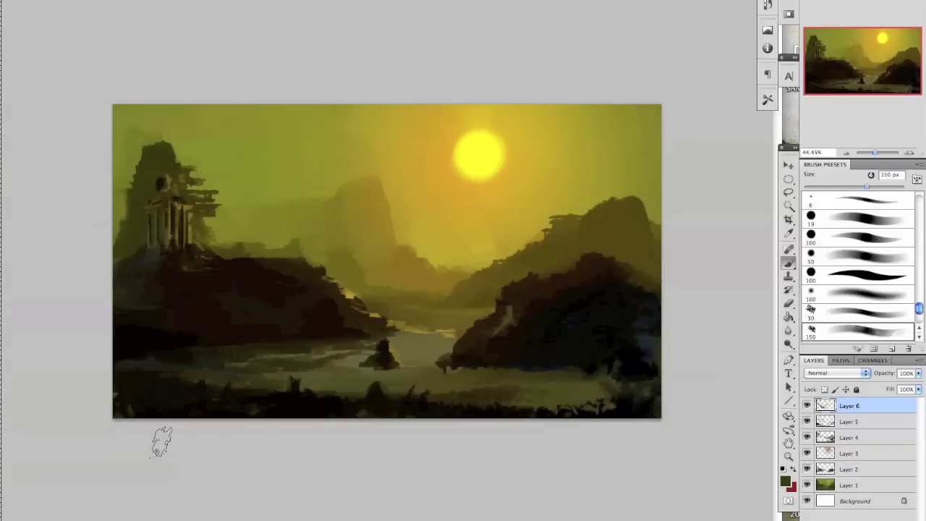
# Reduce the brush to 50 px, sample the left rock's dark brown and darken the opening above the columns
pyautogui.press('[')
pyautogui.press('[')
pyautogui.press('[')
pyautogui.press('[')
pyautogui.press('[')
pyautogui.press('[')
pyautogui.press('[')
pyautogui.keyDown('alt'); pyautogui.click(150, 341); pyautogui.keyUp('alt')
pyautogui.moveTo(160, 187); pyautogui.dragTo(171, 191)
# Set the foreground to yellow-green (H 61, S 76, B 64) and paint a light rim around the dark opening and left columns
pyautogui.keyDown('alt'); pyautogui.click(405, 200); pyautogui.keyUp('alt')
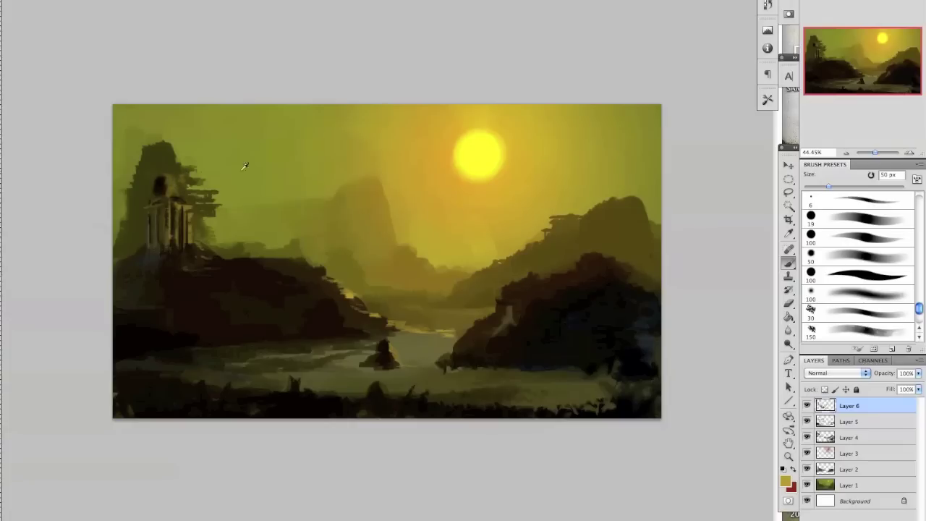
pyautogui.click(785, 481)
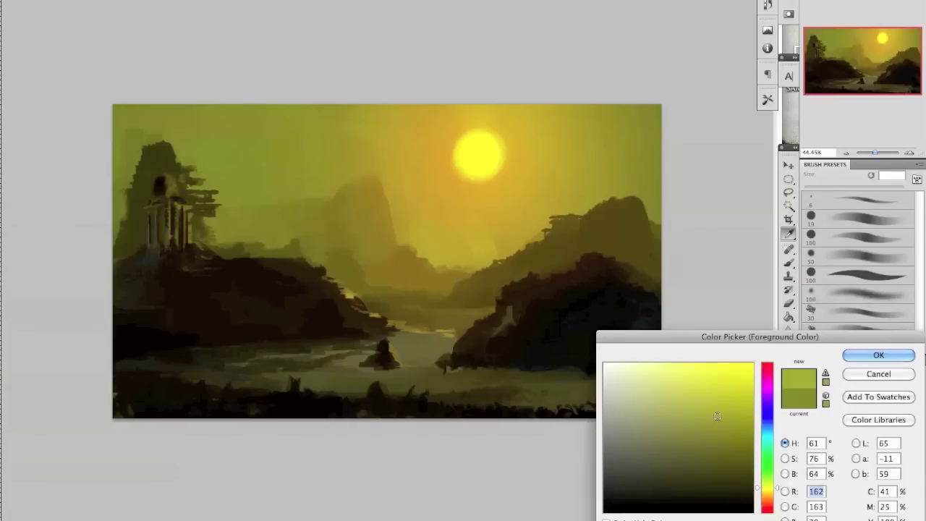
pyautogui.press('Return')
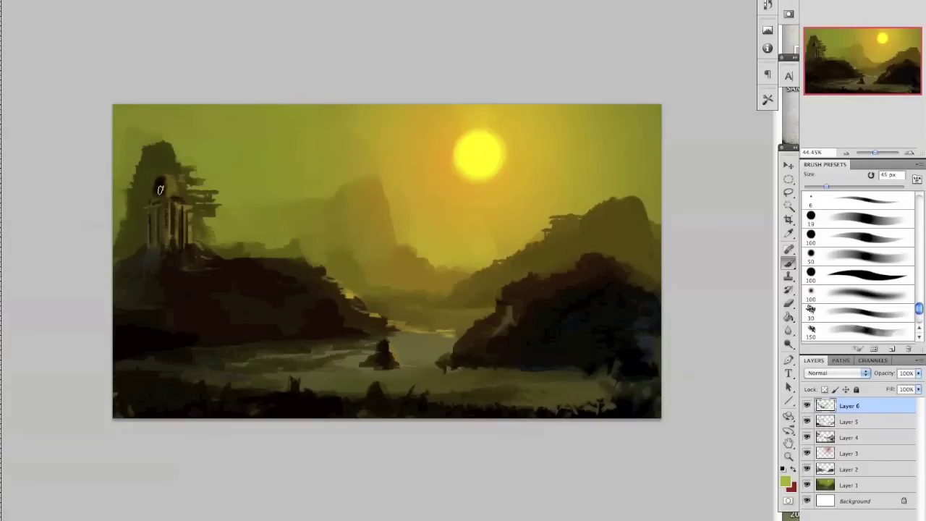
pyautogui.press('[')
pyautogui.moveTo(154, 192); pyautogui.dragTo(162, 193)
pyautogui.moveTo(154, 213); pyautogui.dragTo(153, 224)
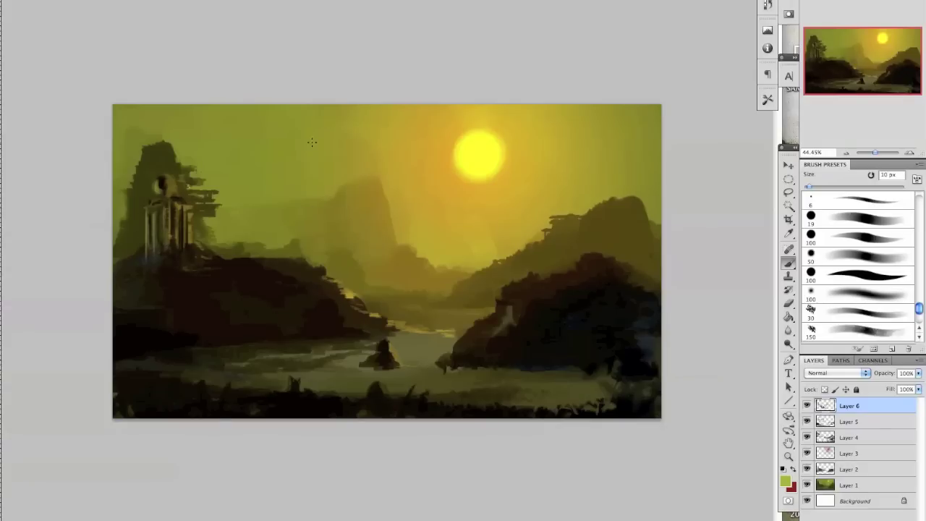
# Sample golden brown from the ruin's lit column top and paint a highlight on the rounded top's sunlit side
pyautogui.moveTo(176, 188); pyautogui.dragTo(151, 165)
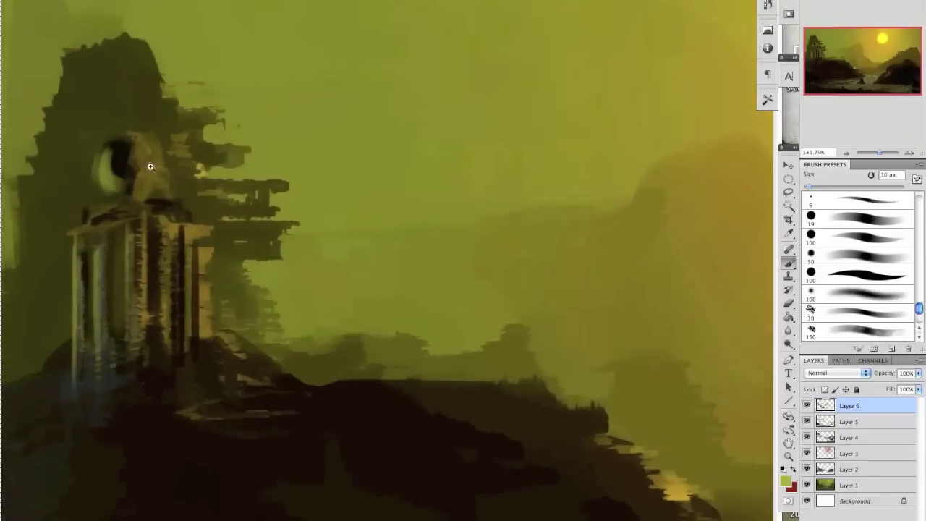
pyautogui.moveTo(225, 182); pyautogui.dragTo(258, 219)
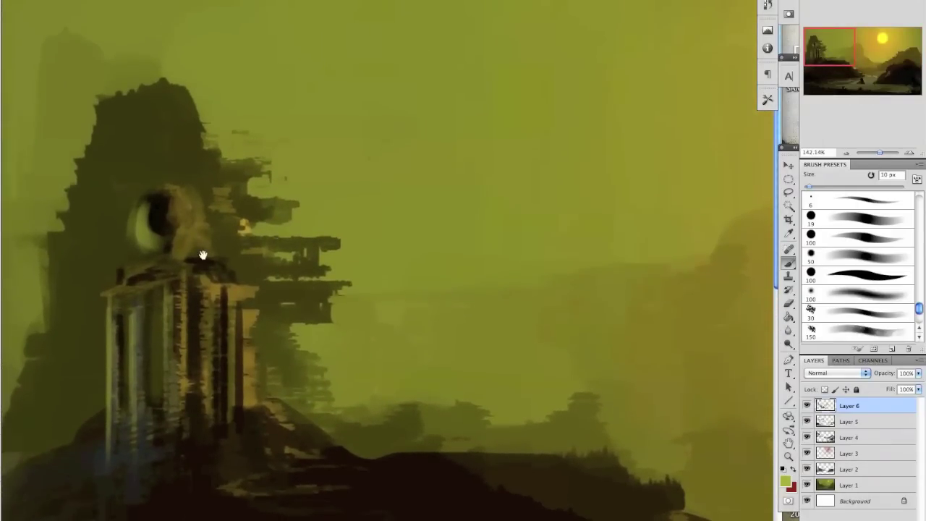
pyautogui.scroll(5, 296, 258)
pyautogui.hscroll(-5, 296, 258)
pyautogui.keyDown('alt'); pyautogui.click(317, 159); pyautogui.keyUp('alt')
pyautogui.keyDown('alt'); pyautogui.click(547, 403); pyautogui.keyUp('alt')
pyautogui.moveTo(399, 118); pyautogui.dragTo(419, 230)
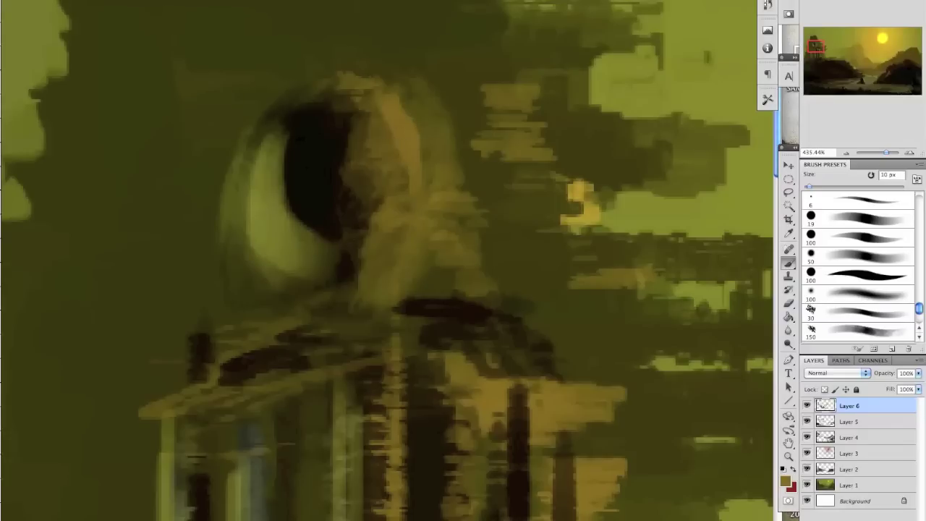
# Change the foreground to a brighter yellow and paint a highlight on the rounded top's sunlit side
pyautogui.click(784, 479)
pyautogui.click(731, 397)
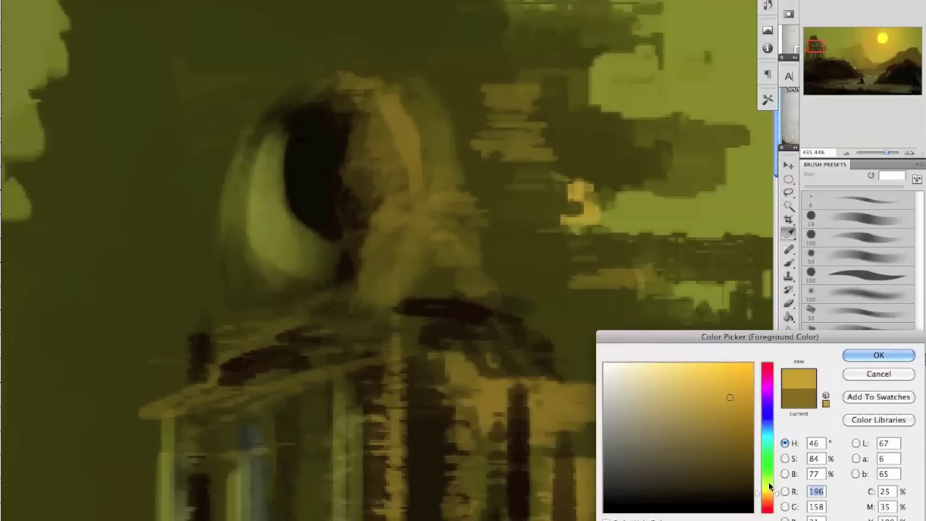
pyautogui.moveTo(769, 486); pyautogui.dragTo(767, 490)
pyautogui.click(878, 354)
pyautogui.moveTo(411, 154)
pyautogui.mouseDown()
pyautogui.moveTo(404, 132)
pyautogui.moveTo(413, 170)
pyautogui.moveTo(413, 159)
pyautogui.moveTo(315, 188)
pyautogui.mouseUp()
# Try painting thin yellow light rays from the ruin's rounded top into the sky, and undo them
pyautogui.moveTo(223, 140); pyautogui.dragTo(506, 37)
pyautogui.moveTo(369, 168); pyautogui.dragTo(272, 172)
pyautogui.press('super+z')
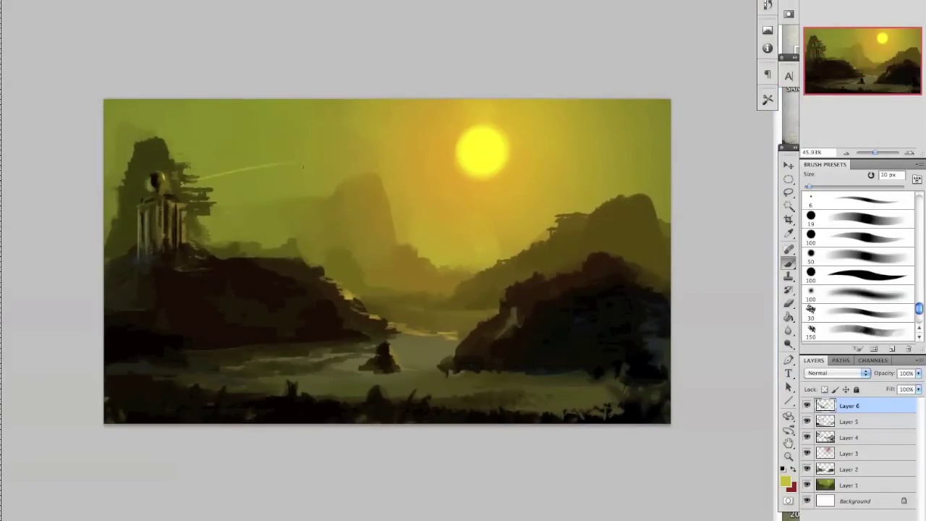
pyautogui.moveTo(207, 194); pyautogui.dragTo(323, 196)
pyautogui.press('alt+super+z')
# Sample dark tones around the rounded top, trim the yellow highlight's edges and repaint the near-black center
pyautogui.moveTo(90, 159); pyautogui.dragTo(189, 158)
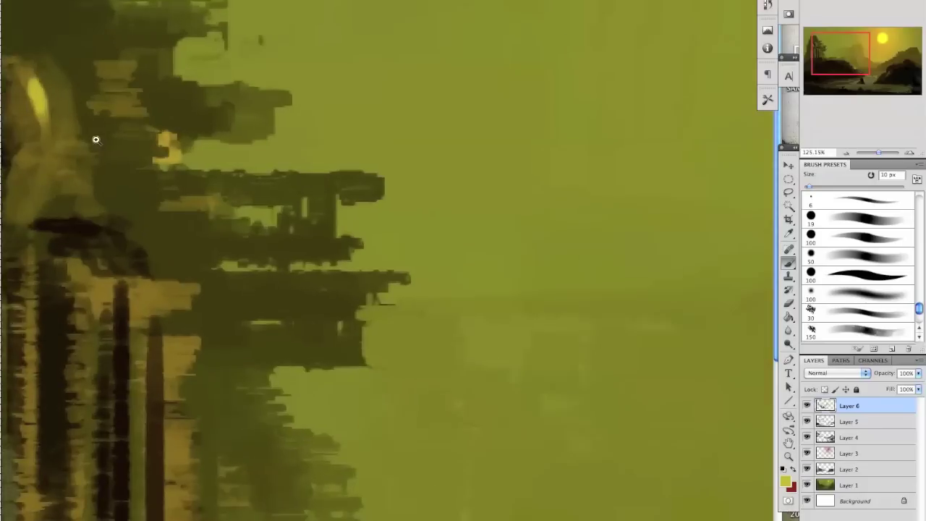
pyautogui.moveTo(95, 141); pyautogui.dragTo(316, 257)
pyautogui.keyDown('alt'); pyautogui.click(341, 256); pyautogui.keyUp('alt')
pyautogui.keyDown('alt'); pyautogui.click(313, 275); pyautogui.keyUp('alt')
pyautogui.moveTo(315, 243)
pyautogui.mouseDown()
pyautogui.moveTo(332, 320)
pyautogui.moveTo(330, 276)
pyautogui.mouseUp()
pyautogui.keyDown('alt'); pyautogui.click(335, 259); pyautogui.keyUp('alt')
pyautogui.keyDown('alt'); pyautogui.click(413, 225); pyautogui.keyUp('alt')
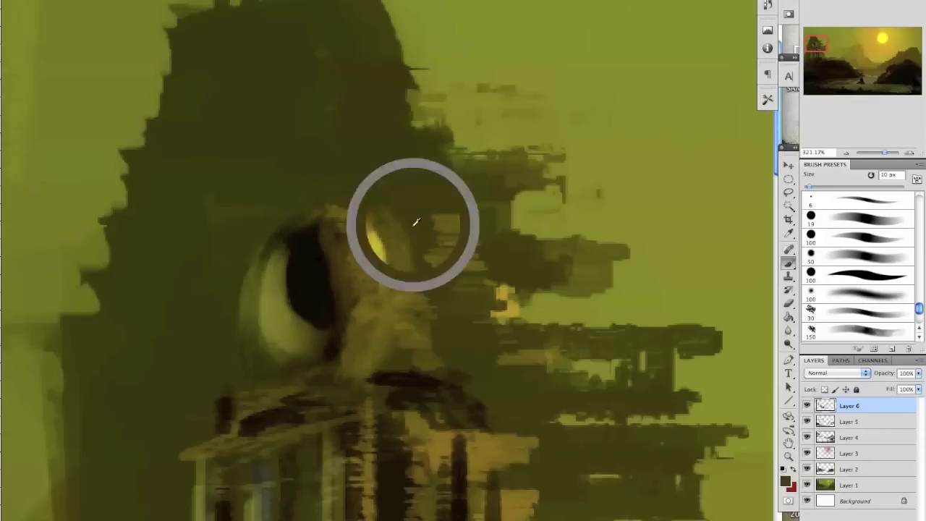
pyautogui.keyDown('alt'); pyautogui.click(291, 282); pyautogui.keyUp('alt')
pyautogui.moveTo(292, 282)
pyautogui.mouseDown()
pyautogui.moveTo(295, 244)
pyautogui.moveTo(305, 314)
pyautogui.mouseUp()
# Try dark fronds at the painting's left edge and a yellow light ray from the sun to the ruin, and undo them
pyautogui.scroll(-4, 263, 280)
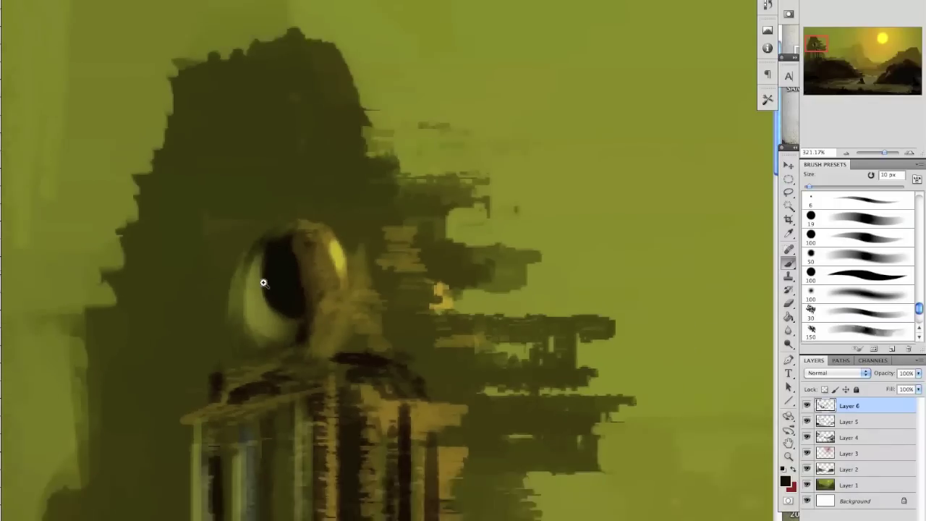
pyautogui.scroll(-2, 210, 331)
pyautogui.scroll(-4, 188, 340)
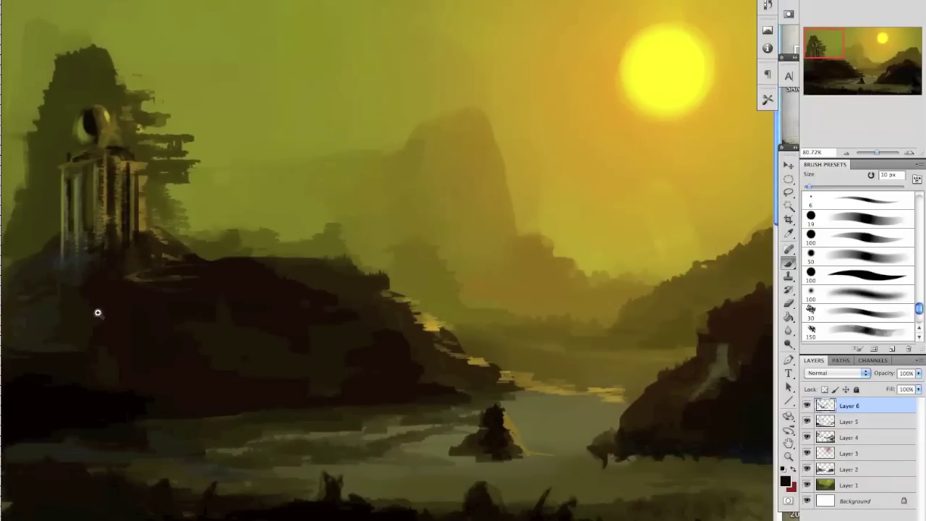
pyautogui.moveTo(3, 209)
pyautogui.mouseDown()
pyautogui.moveTo(20, 266)
pyautogui.moveTo(17, 259)
pyautogui.mouseUp()
pyautogui.moveTo(3, 232); pyautogui.dragTo(8, 269)
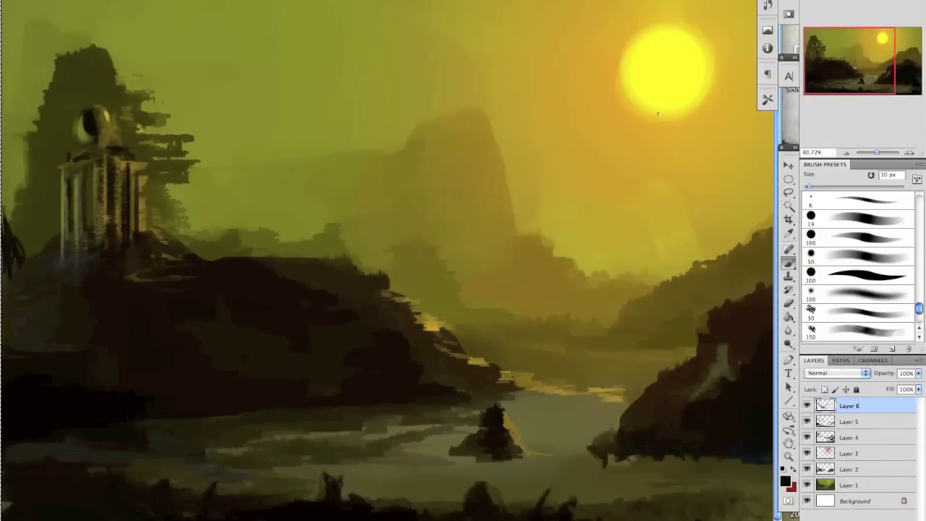
pyautogui.moveTo(620, 84); pyautogui.dragTo(254, 211)
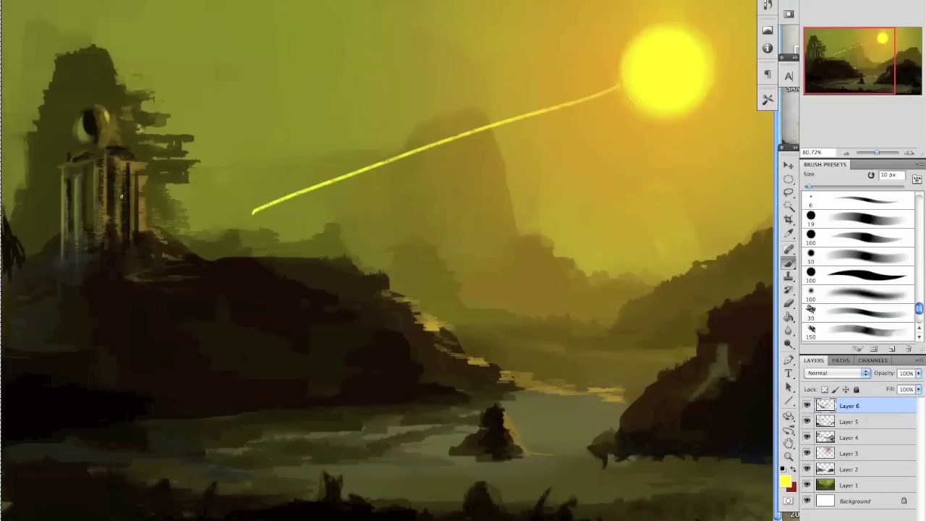
pyautogui.hotkey('ctrl', 'z')
pyautogui.moveTo(604, 57); pyautogui.dragTo(139, 157)
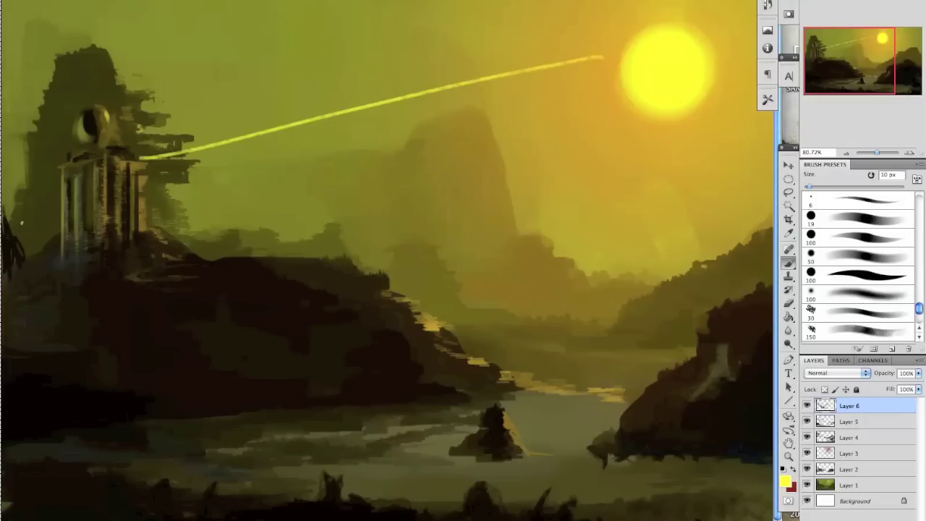
pyautogui.moveTo(12, 224); pyautogui.dragTo(37, 180)
pyautogui.hotkey('ctrl', 'alt', 'z')
pyautogui.hotkey('ctrl', 'alt', 'z')
pyautogui.hotkey('ctrl', 'alt', 'z')
pyautogui.hotkey('ctrl', 'alt', 'z')
# Sample near-black from the rounded top and extend its dark opening over the light rim
pyautogui.moveTo(74, 120); pyautogui.dragTo(126, 140)
pyautogui.keyDown('alt'); pyautogui.click(116, 133); pyautogui.keyUp('alt')
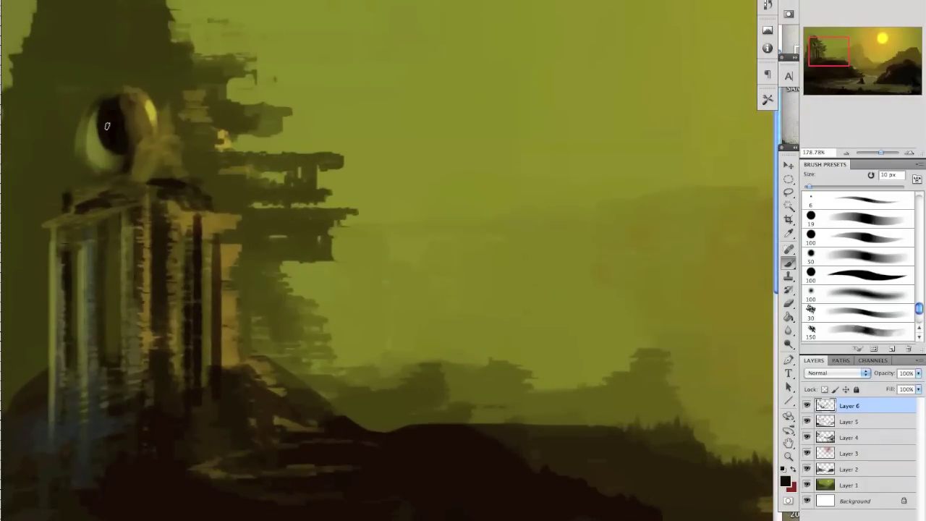
pyautogui.moveTo(101, 109); pyautogui.dragTo(106, 155)
pyautogui.moveTo(102, 108)
pyautogui.mouseDown()
pyautogui.moveTo(115, 154)
pyautogui.moveTo(95, 157)
pyautogui.mouseUp()
pyautogui.scroll(-5, 77, 151)
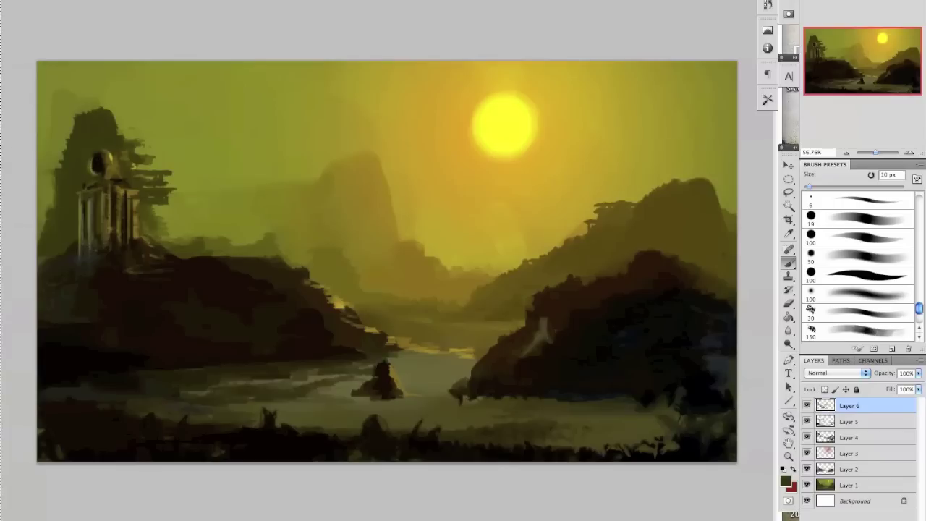
pyautogui.hotkey('ctrl', 'Tab')
pyautogui.scroll(5, 387, 261)
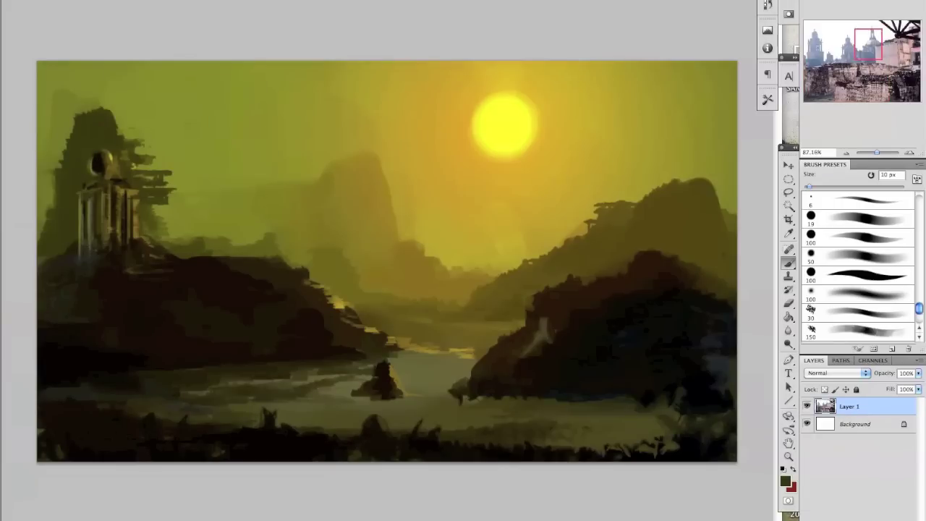
pyautogui.hotkey('ctrl', 'Tab')
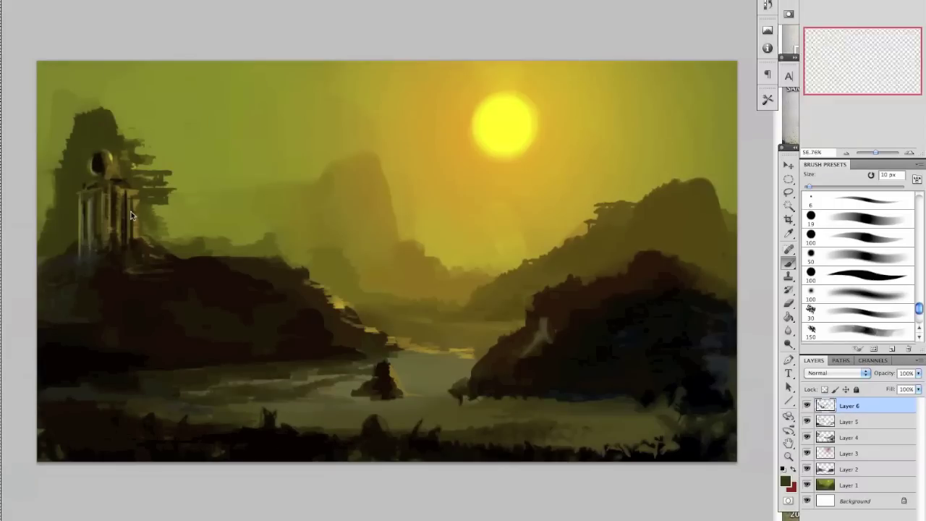
# Paint a curved golden-brown roof edge on the ruin and trim the rounded top into a small figure with sampled dark olive
pyautogui.scroll(4, 131, 211)
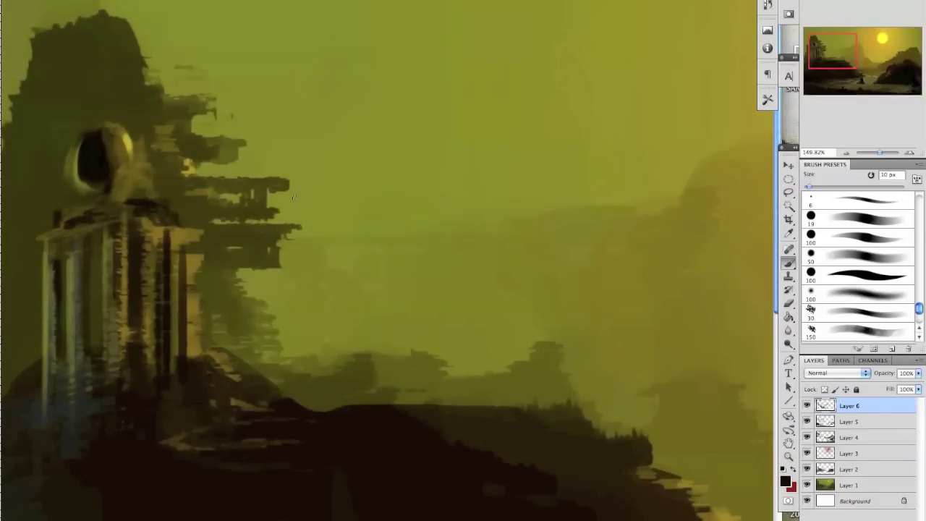
pyautogui.keyDown('alt'); pyautogui.click(161, 230); pyautogui.keyUp('alt')
pyautogui.press('[')
pyautogui.press('[')
pyautogui.press('[')
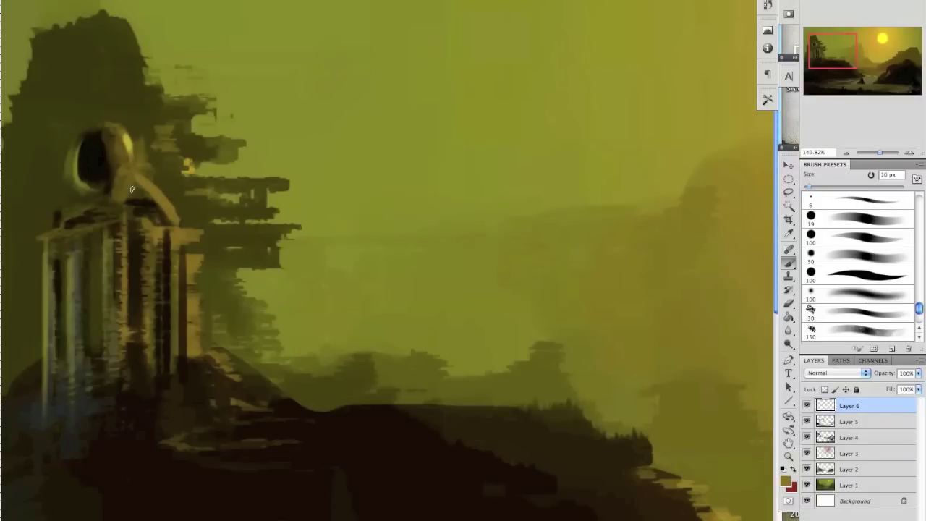
pyautogui.moveTo(115, 158); pyautogui.dragTo(120, 183)
pyautogui.keyDown('alt'); pyautogui.click(58, 128); pyautogui.keyUp('alt')
pyautogui.moveTo(66, 171)
pyautogui.mouseDown()
pyautogui.moveTo(72, 130)
pyautogui.moveTo(77, 162)
pyautogui.moveTo(84, 117)
pyautogui.mouseUp()
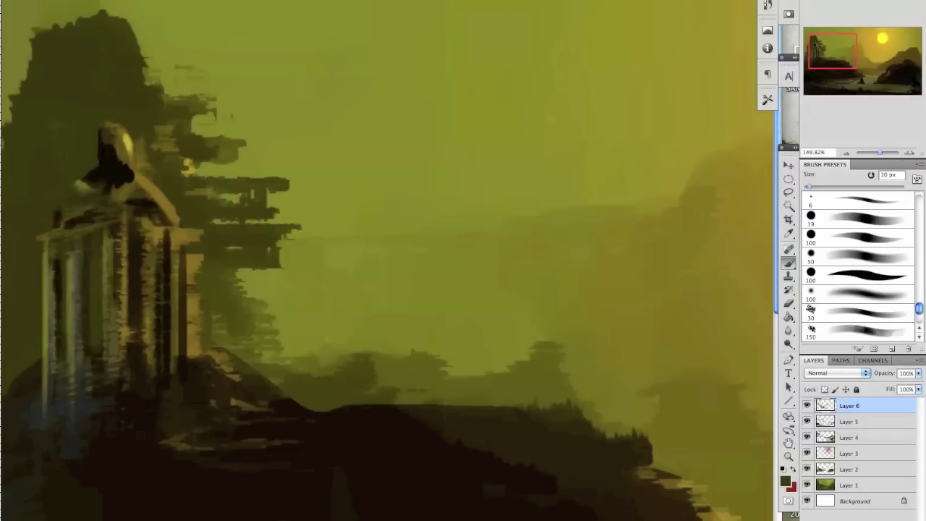
# Enlarge the brush to 30 px and paint sampled golden brown over the ruin's upper beam and left column tops
pyautogui.press(']')
pyautogui.press(']')
pyautogui.moveTo(153, 229); pyautogui.dragTo(166, 240)
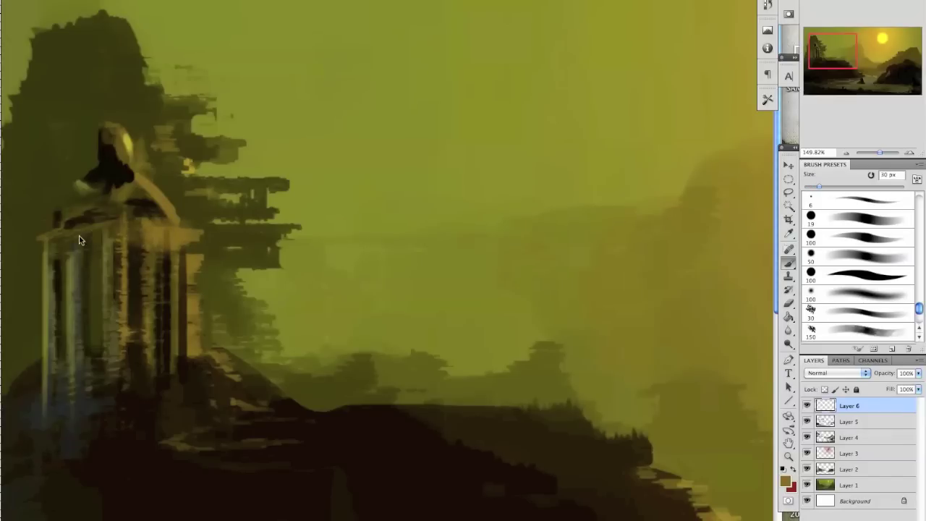
pyautogui.keyDown('alt'); pyautogui.click(45, 272); pyautogui.keyUp('alt')
pyautogui.moveTo(50, 241)
pyautogui.mouseDown()
pyautogui.moveTo(95, 230)
pyautogui.moveTo(60, 238)
pyautogui.moveTo(112, 236)
pyautogui.mouseUp()
pyautogui.keyDown('alt'); pyautogui.click(168, 237); pyautogui.keyUp('alt')
pyautogui.moveTo(84, 275)
pyautogui.mouseDown()
pyautogui.moveTo(77, 289)
pyautogui.moveTo(73, 252)
pyautogui.moveTo(39, 299)
pyautogui.mouseUp()
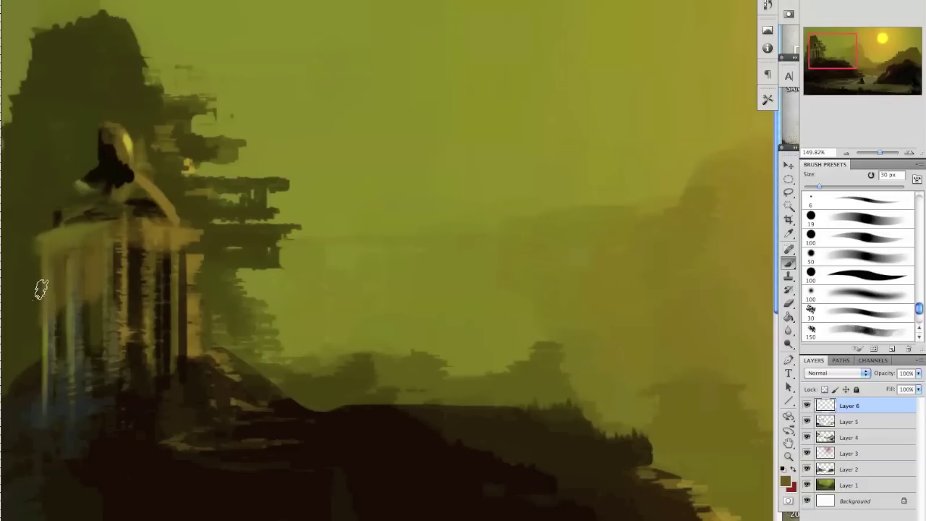
# Sample a darker tone below the roof and paint shadowed openings between the ruin's columns
pyautogui.moveTo(145, 250); pyautogui.dragTo(149, 301)
pyautogui.keyDown('alt'); pyautogui.click(145, 204); pyautogui.keyUp('alt')
pyautogui.moveTo(79, 265)
pyautogui.mouseDown()
pyautogui.moveTo(89, 250)
pyautogui.moveTo(66, 292)
pyautogui.moveTo(60, 265)
pyautogui.mouseUp()
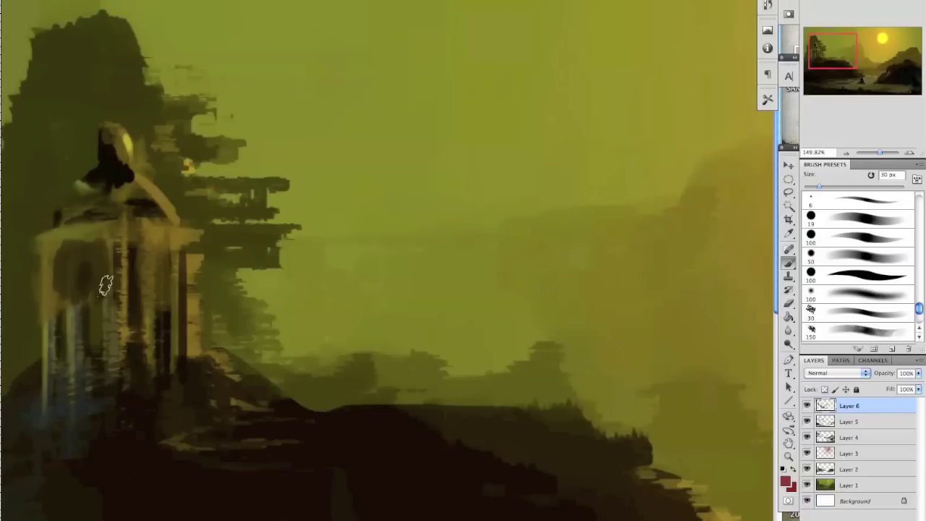
pyautogui.moveTo(105, 261)
pyautogui.mouseDown()
pyautogui.moveTo(101, 298)
pyautogui.moveTo(88, 257)
pyautogui.moveTo(75, 304)
pyautogui.moveTo(56, 239)
pyautogui.moveTo(62, 309)
pyautogui.mouseUp()
pyautogui.moveTo(127, 327)
pyautogui.mouseDown()
pyautogui.moveTo(64, 331)
pyautogui.moveTo(34, 304)
pyautogui.mouseUp()
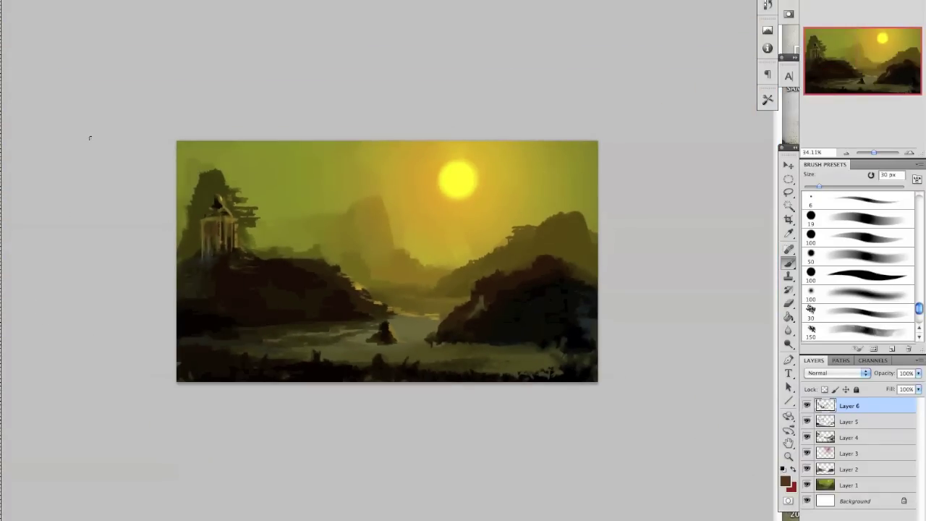
# Cover the ruin with the surrounding dark green and paint a near-black rock peak in its place with an enlarged brush
pyautogui.moveTo(225, 250)
pyautogui.mouseDown()
pyautogui.moveTo(248, 251)
pyautogui.moveTo(225, 261)
pyautogui.mouseUp()
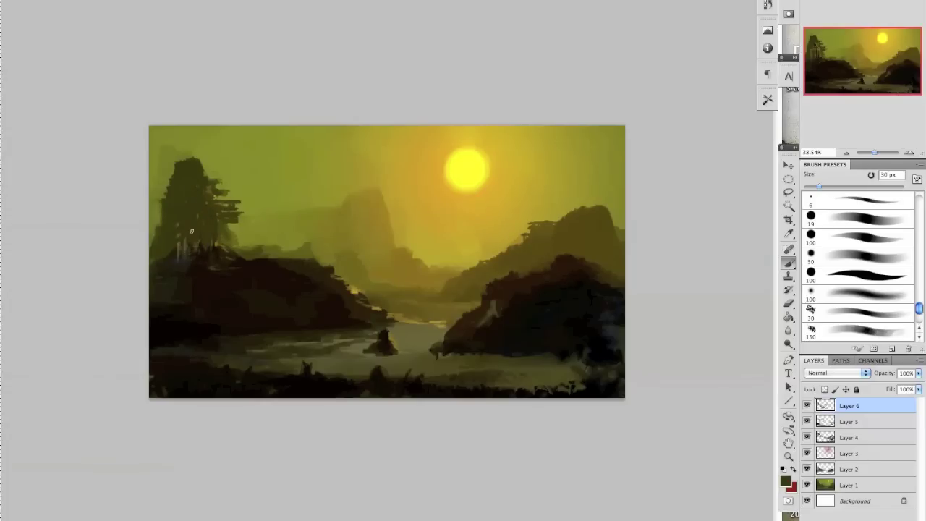
pyautogui.keyDown('alt'); pyautogui.click(197, 233); pyautogui.keyUp('alt')
pyautogui.press(']')
pyautogui.press(']')
pyautogui.press(']')
pyautogui.press(']')
pyautogui.press(']')
pyautogui.press(']')
pyautogui.moveTo(178, 256)
pyautogui.mouseDown()
pyautogui.moveTo(195, 225)
pyautogui.moveTo(207, 257)
pyautogui.moveTo(193, 231)
pyautogui.moveTo(175, 243)
pyautogui.moveTo(181, 262)
pyautogui.moveTo(210, 243)
pyautogui.mouseUp()
# Reduce the brush to 20 px and finish the near-black rock peak over the former columns on the left outcrop
pyautogui.press('[')
pyautogui.press('[')
pyautogui.press('[')
pyautogui.press('[')
pyautogui.press('[')
pyautogui.press('[')
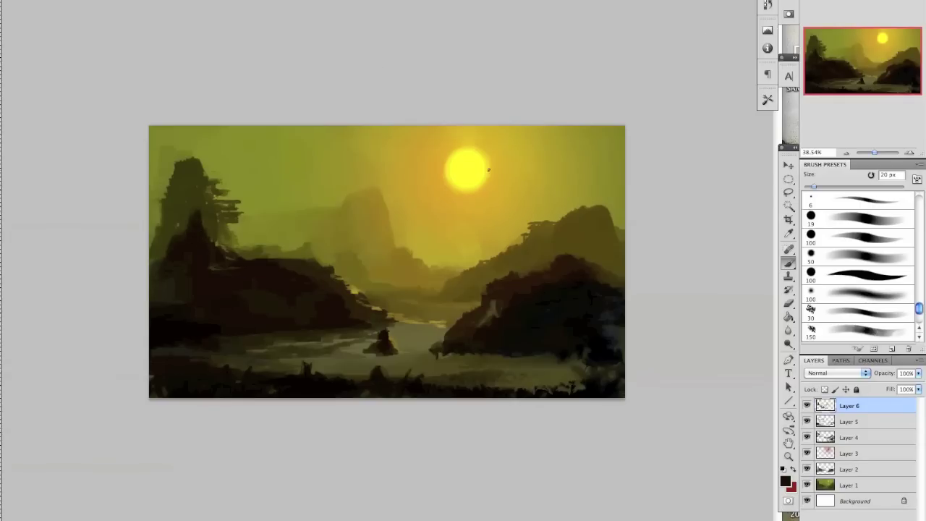
# Choose the 200 px spatter brush and sample a dark brown from the rocks on the right bank
pyautogui.rightClick(24, 71)
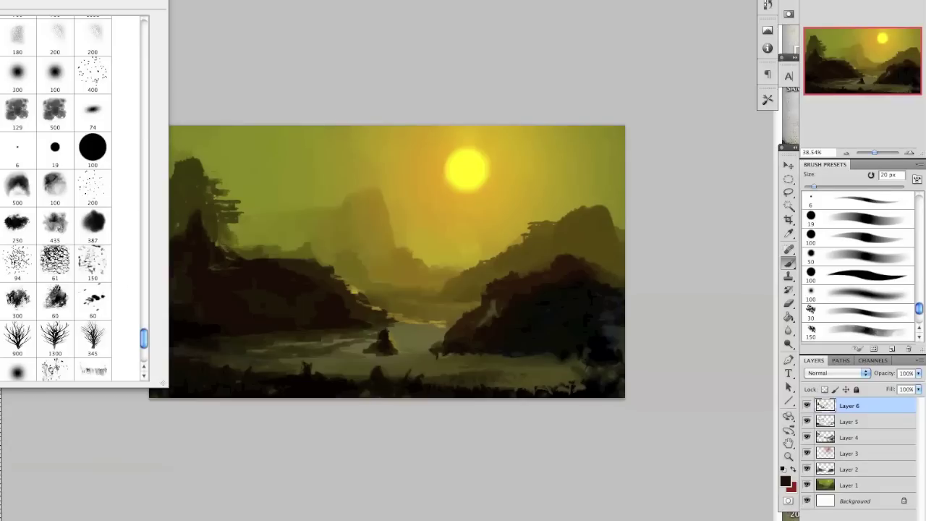
pyautogui.click(1, 223)
pyautogui.click(357, 80)
pyautogui.keyDown('alt'); pyautogui.click(449, 211); pyautogui.keyUp('alt')
pyautogui.keyDown('alt'); pyautogui.click(462, 322); pyautogui.keyUp('alt')
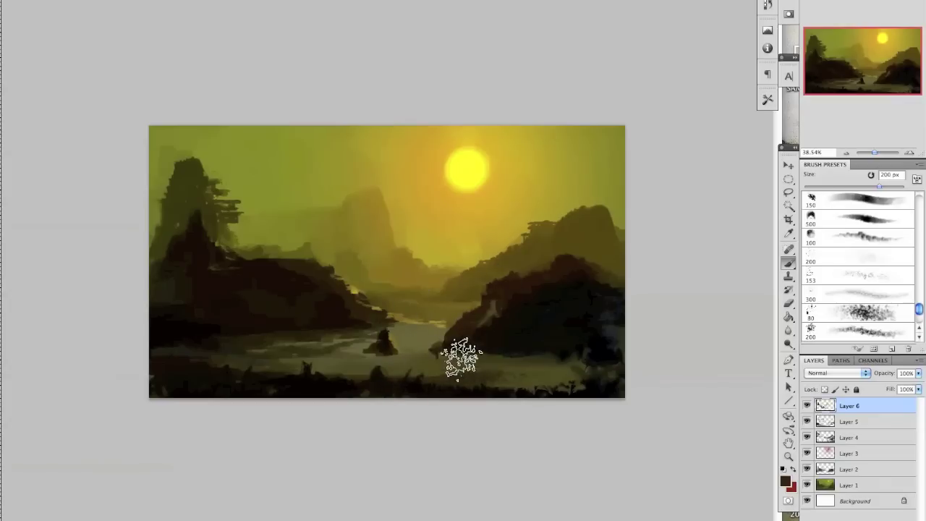
# Reduce the spatter brush to 80 px and paint sampled near-black texture along the left rock's waterline
pyautogui.press('[')
pyautogui.press('[')
pyautogui.press('[')
pyautogui.press('[')
pyautogui.press('[')
pyautogui.press('[')
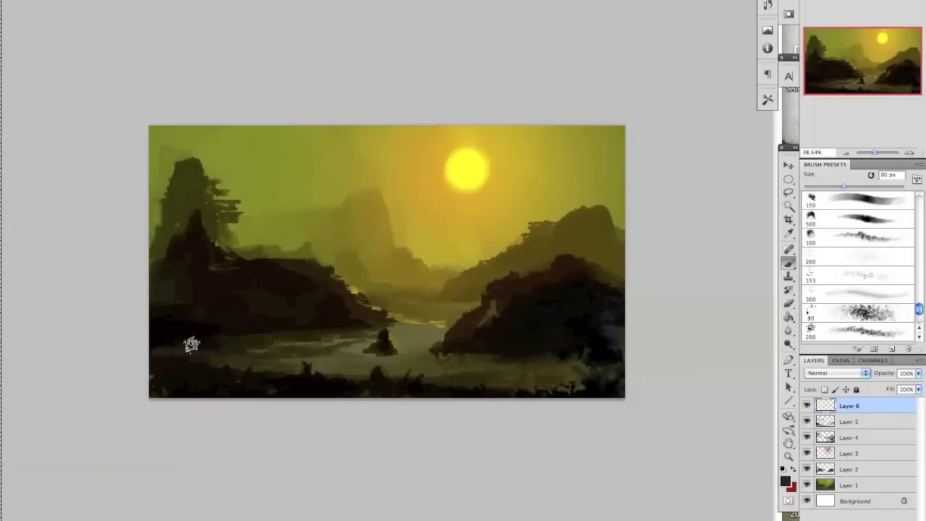
pyautogui.keyDown('alt'); pyautogui.click(180, 328); pyautogui.keyUp('alt')
pyautogui.moveTo(241, 335); pyautogui.dragTo(300, 350)
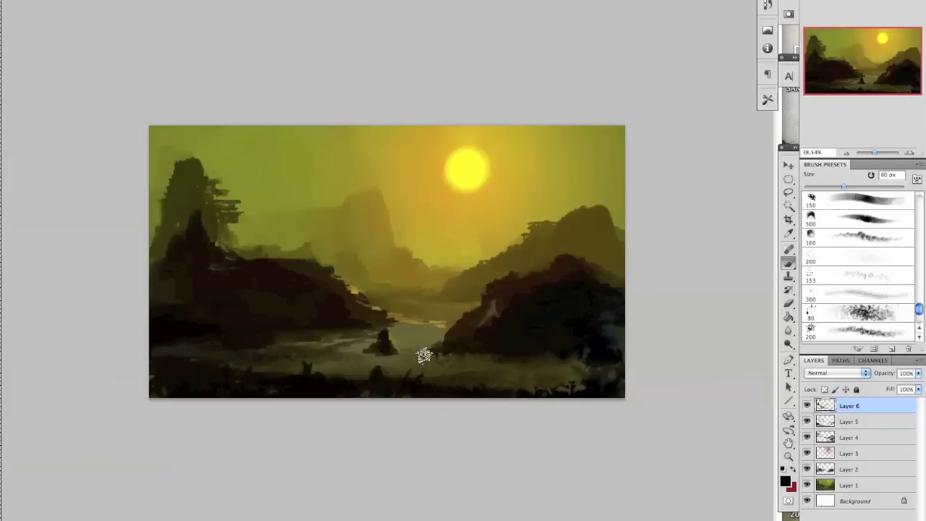
# Enlarge the spatter brush to 200 px
pyautogui.press(']')
pyautogui.press(']')
pyautogui.press(']')
pyautogui.press(']')
pyautogui.press(']')
pyautogui.press(']')
pyautogui.press(']')
pyautogui.press(']')
pyautogui.press(']')
pyautogui.press(']')
pyautogui.press(']')
pyautogui.press('[')
pyautogui.press('[')
pyautogui.press('[')
pyautogui.press('[')
pyautogui.press('[')
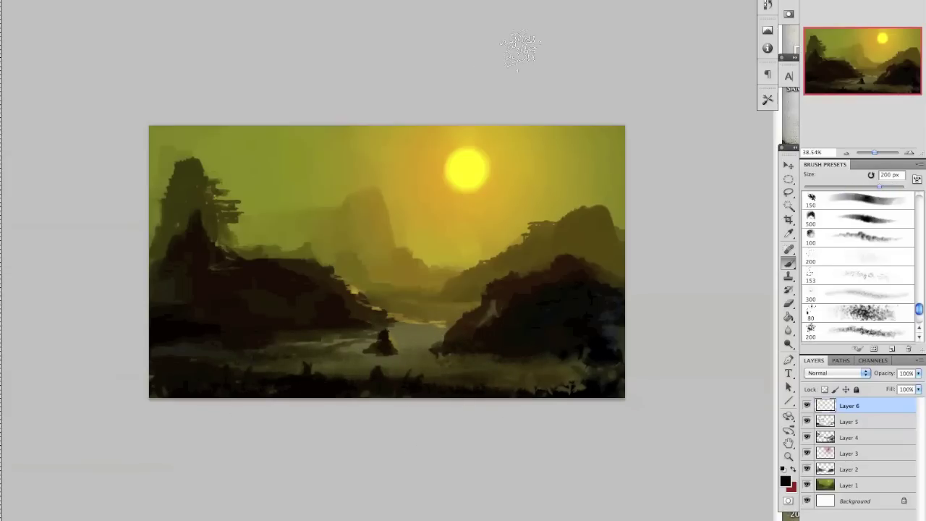
# Sample golden yellow from the sky below the sun, add a new layer and enlarge the spatter brush to 700 px
pyautogui.keyDown('alt'); pyautogui.click(445, 227); pyautogui.keyUp('alt')
pyautogui.hotkey('ctrl', 'shift', 'alt', 'n')
pyautogui.press(']')
pyautogui.press(']')
pyautogui.press(']')
pyautogui.press(']')
pyautogui.press(']')
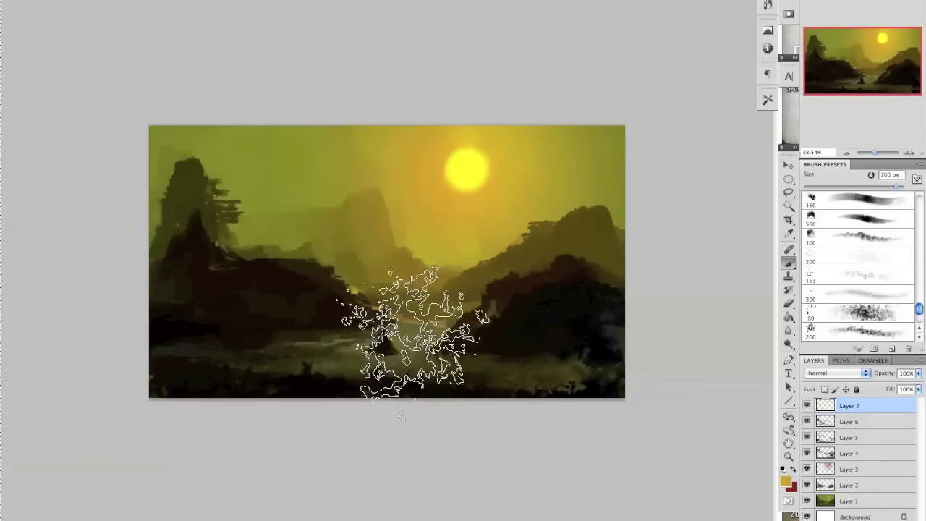
# Reduce the spatter brush to 150 px and paint golden glints on the water around the small central rock
pyautogui.press('[')
pyautogui.click(297, 358)
pyautogui.click(411, 330)
pyautogui.press('[')
pyautogui.press('[')
pyautogui.press('[')
pyautogui.press('[')
pyautogui.press('[')
pyautogui.press('[')
pyautogui.moveTo(318, 332)
pyautogui.mouseDown()
pyautogui.moveTo(251, 328)
pyautogui.moveTo(241, 380)
pyautogui.moveTo(341, 384)
pyautogui.moveTo(301, 355)
pyautogui.moveTo(344, 348)
pyautogui.moveTo(403, 265)
pyautogui.moveTo(396, 286)
pyautogui.moveTo(429, 293)
pyautogui.moveTo(369, 308)
pyautogui.moveTo(406, 378)
pyautogui.moveTo(427, 386)
pyautogui.moveTo(446, 315)
pyautogui.moveTo(424, 321)
pyautogui.moveTo(458, 375)
pyautogui.moveTo(406, 347)
pyautogui.moveTo(407, 320)
pyautogui.moveTo(470, 347)
pyautogui.mouseUp()
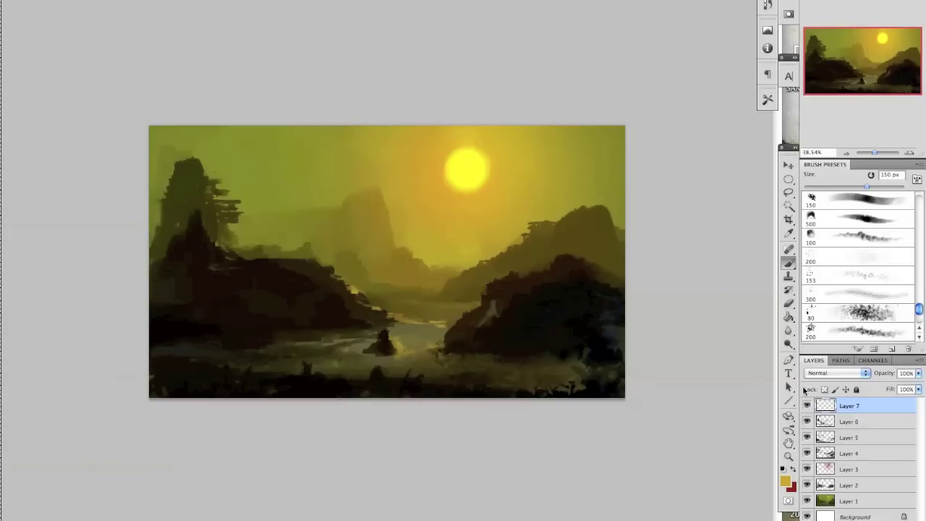
# Add a Curves adjustment layer and brighten the midtones by raising the RGB curve to output 158 at input 138
pyautogui.click(8, 0)
pyautogui.moveTo(1, 0)
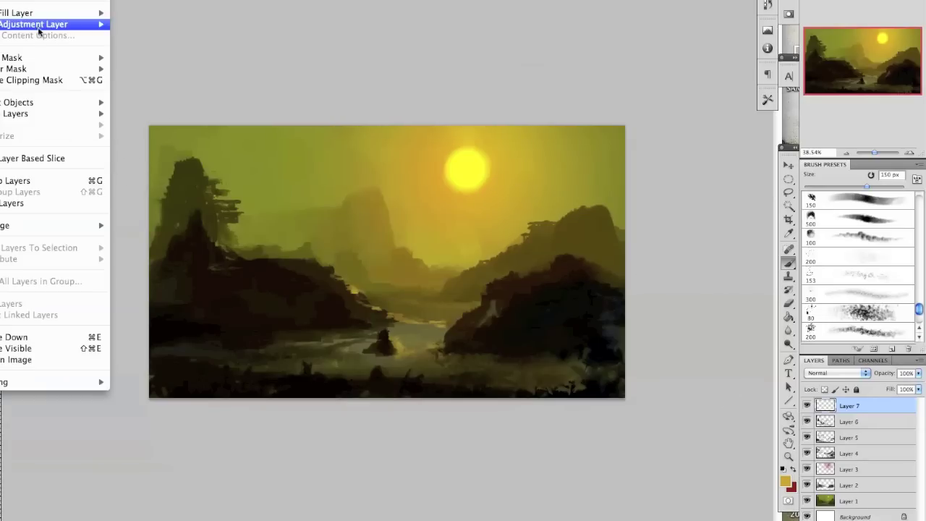
pyautogui.moveTo(40, 25)
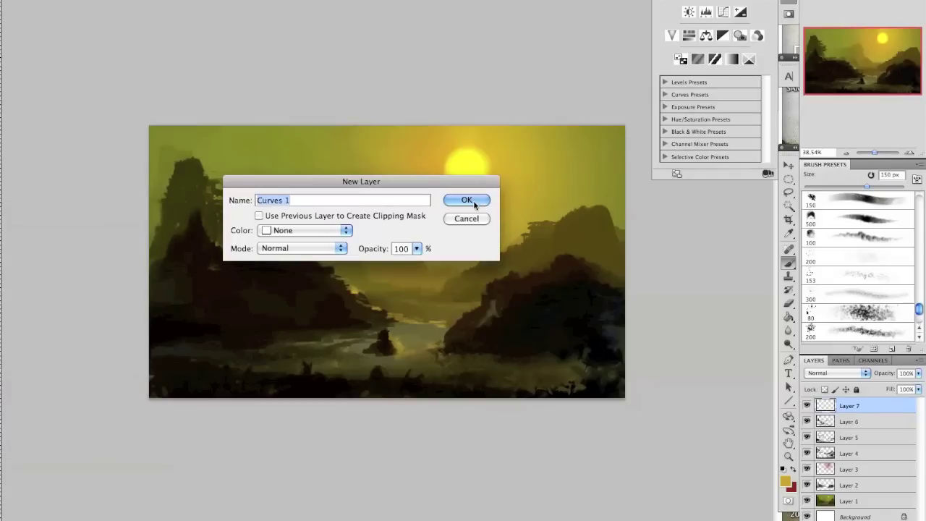
pyautogui.click(478, 202)
pyautogui.moveTo(739, 50)
pyautogui.mouseDown()
pyautogui.moveTo(746, 59)
pyautogui.moveTo(734, 83)
pyautogui.moveTo(697, 81)
pyautogui.moveTo(738, 71)
pyautogui.moveTo(729, 61)
pyautogui.mouseUp()
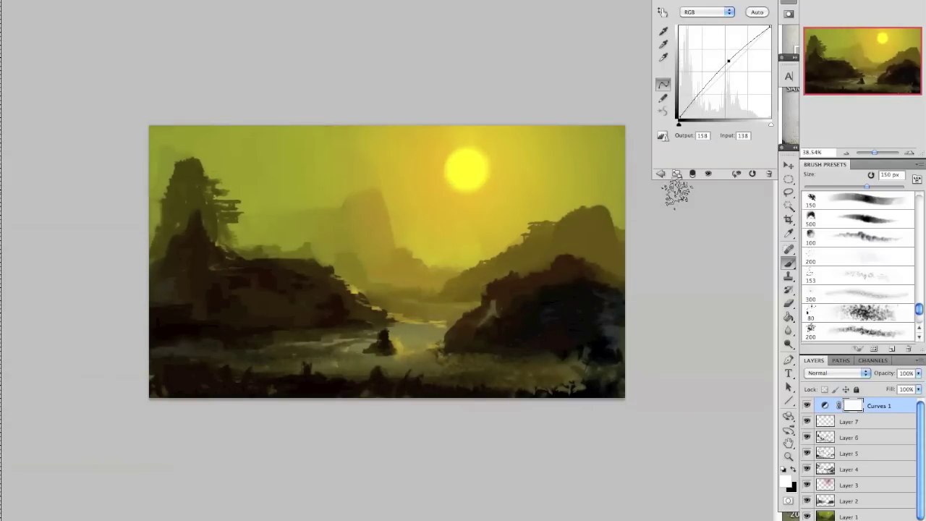
# Add a Color Balance adjustment layer with midtones at Cyan/Red -45, Magenta/Green -12 and Yellow/Blue +22
pyautogui.click(14, 2)
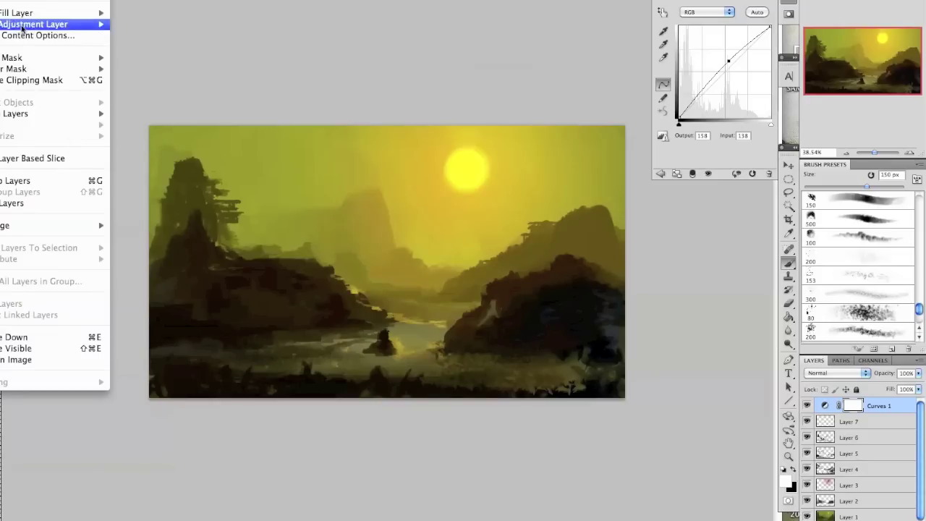
pyautogui.moveTo(24, 28)
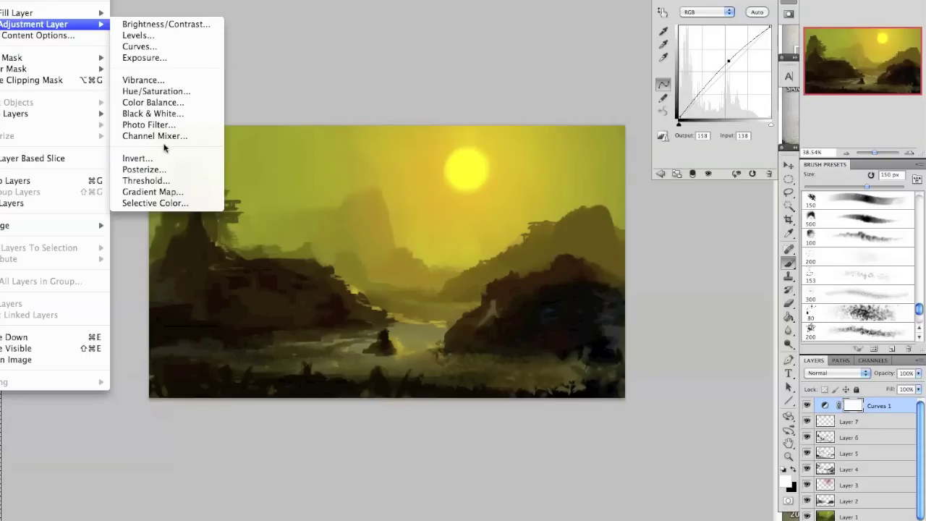
pyautogui.click(168, 102)
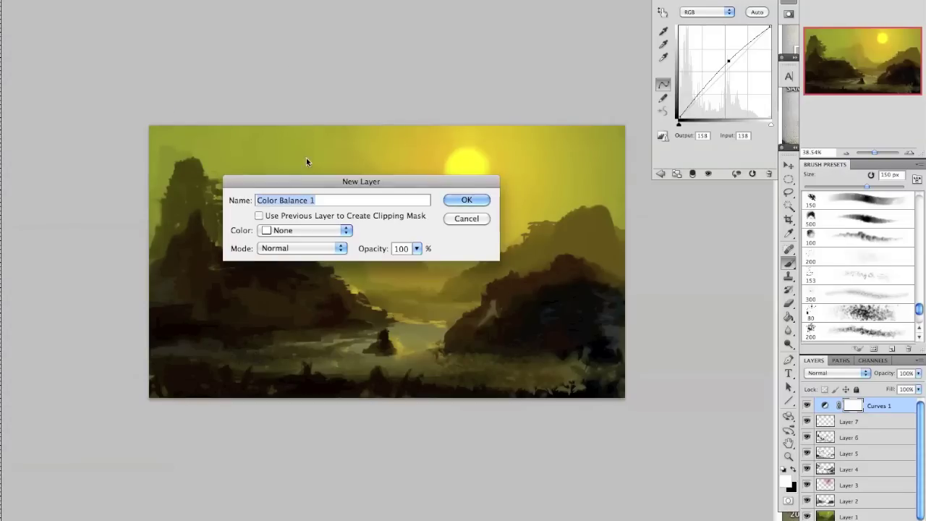
pyautogui.click(466, 201)
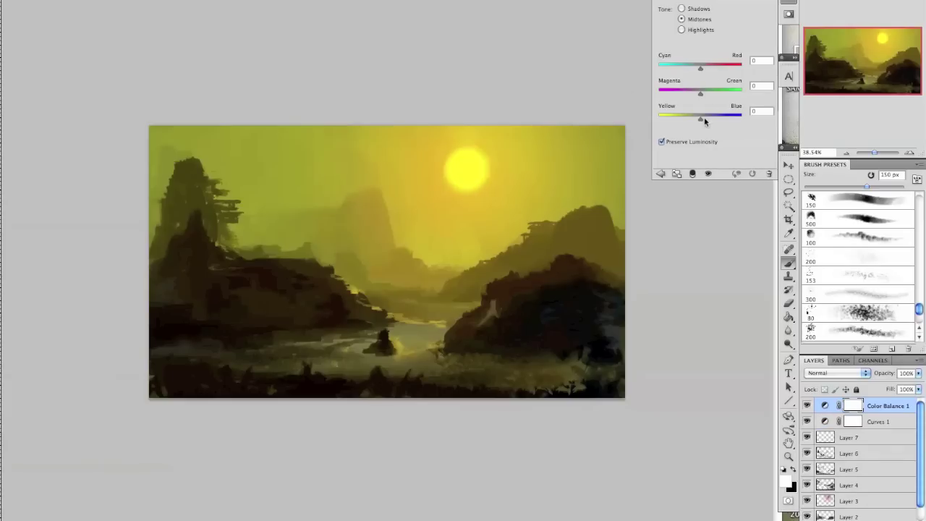
pyautogui.moveTo(705, 121)
pyautogui.mouseDown()
pyautogui.moveTo(731, 115)
pyautogui.moveTo(709, 113)
pyautogui.moveTo(726, 104)
pyautogui.moveTo(693, 101)
pyautogui.mouseUp()
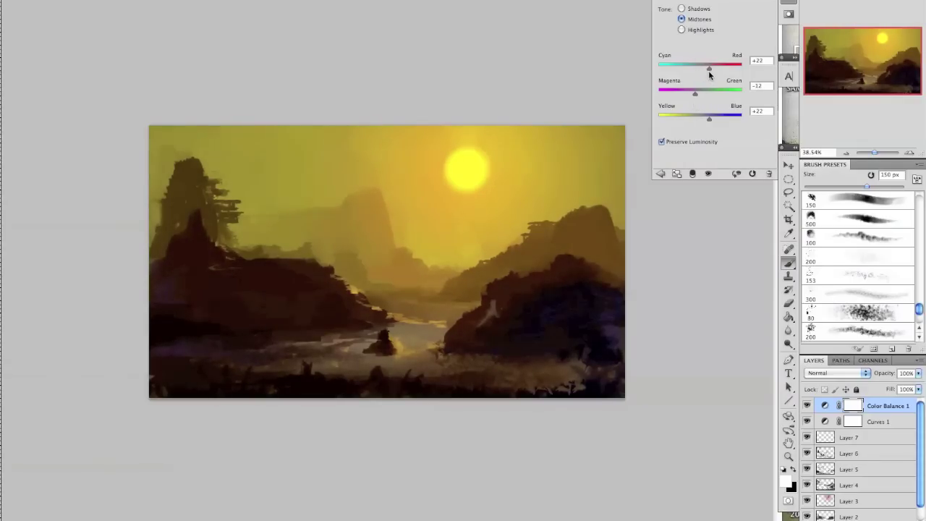
pyautogui.moveTo(687, 81); pyautogui.dragTo(682, 81)
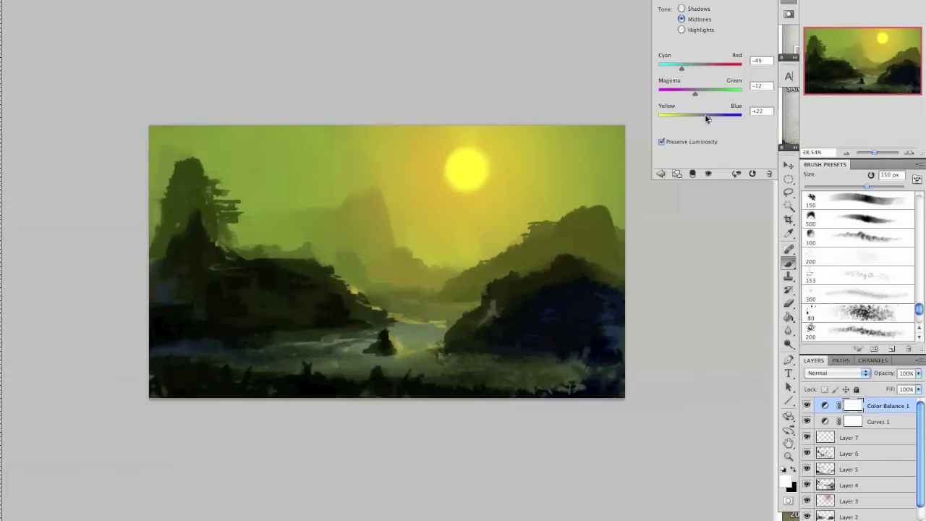
# Try the Screen, Hard Light and Saturation blend modes on the Color Balance layer and return it to Normal
pyautogui.click(854, 378)
pyautogui.click(825, 448)
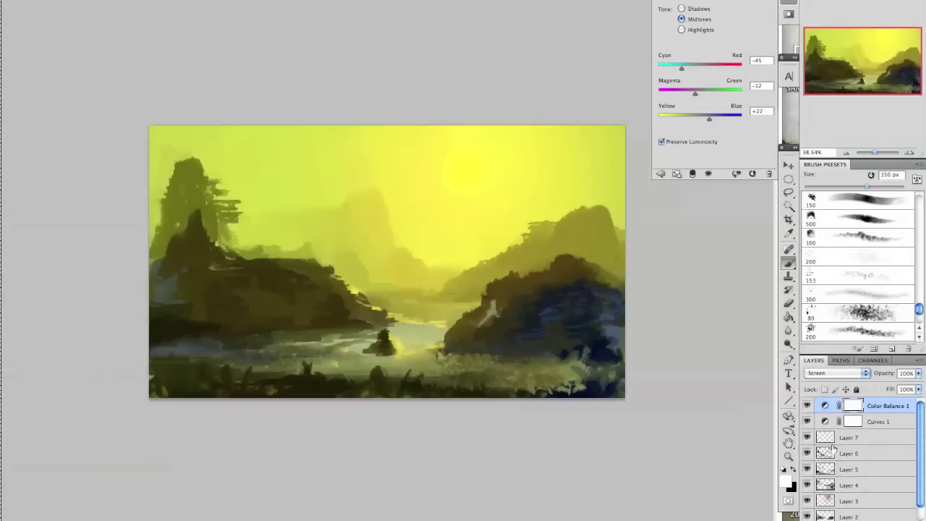
pyautogui.click(838, 377)
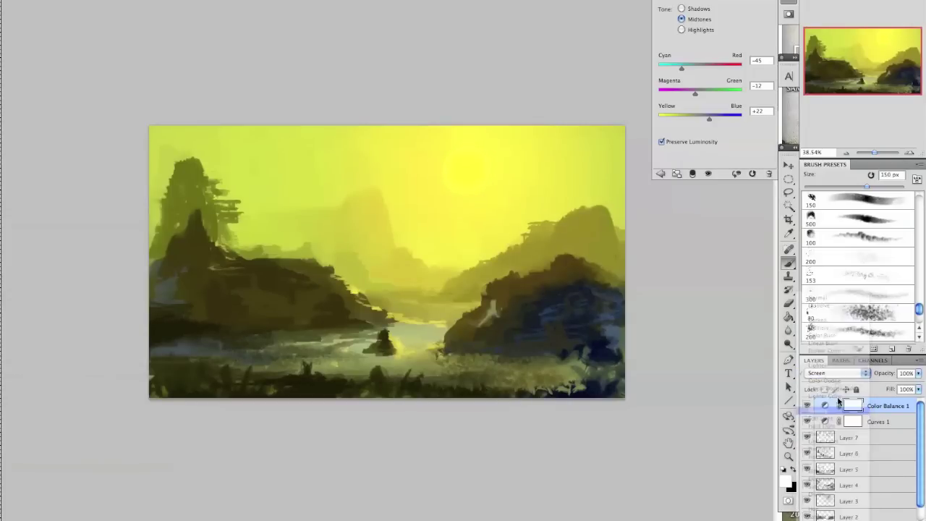
pyautogui.click(840, 410)
pyautogui.click(841, 373)
pyautogui.click(836, 387)
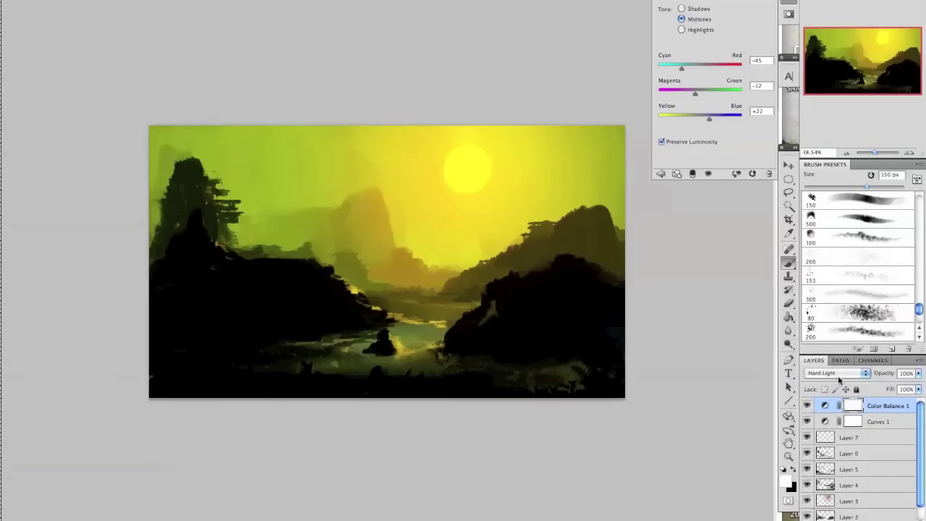
pyautogui.click(840, 375)
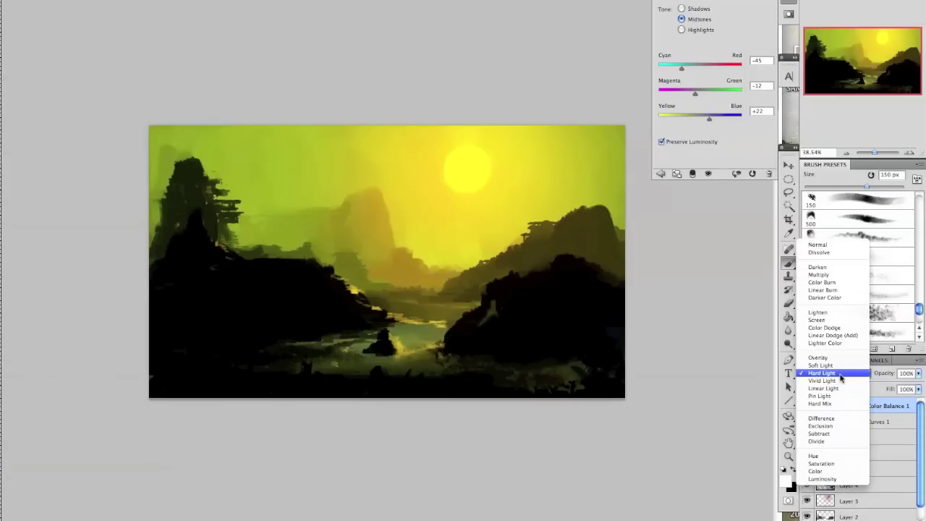
pyautogui.click(820, 463)
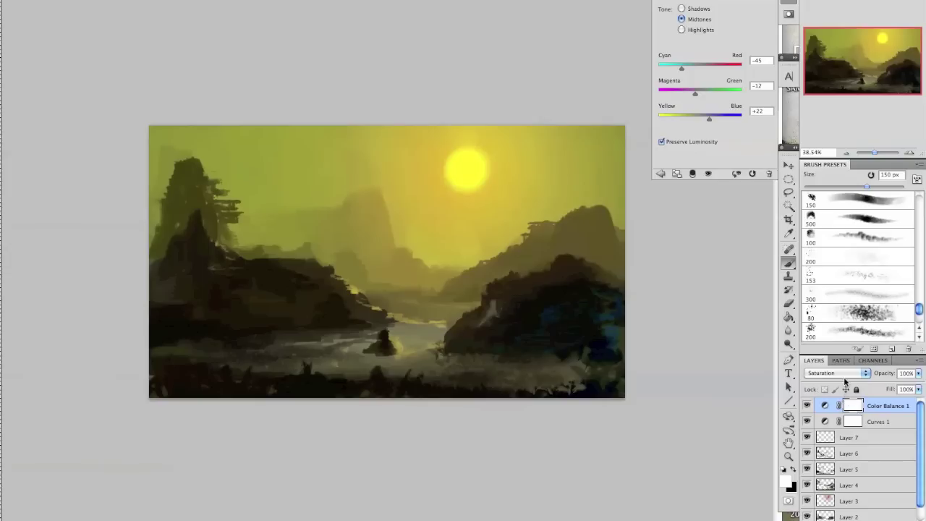
pyautogui.click(844, 374)
pyautogui.click(822, 154)
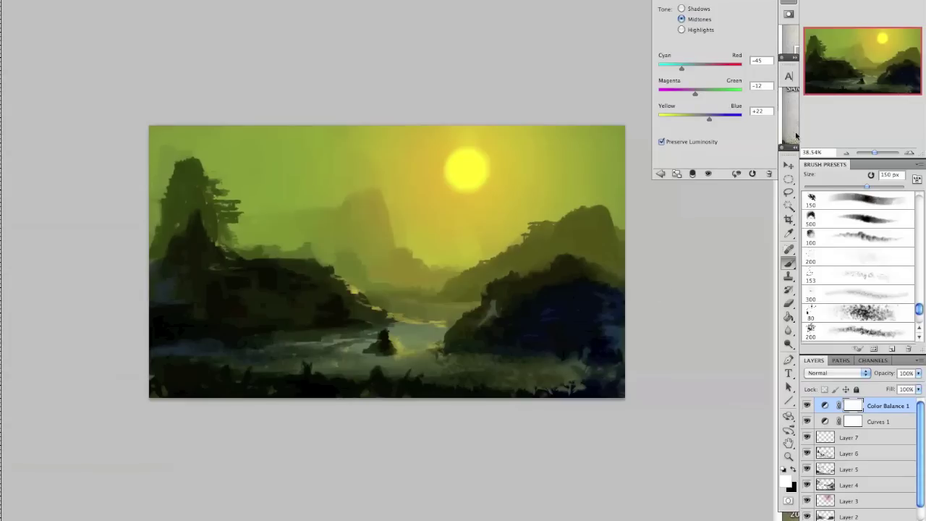
# Lower the Color Balance layer's opacity to 54% and toggle both adjustment layers' visibility to compare the painting without them
pyautogui.moveTo(921, 373); pyautogui.dragTo(907, 387)
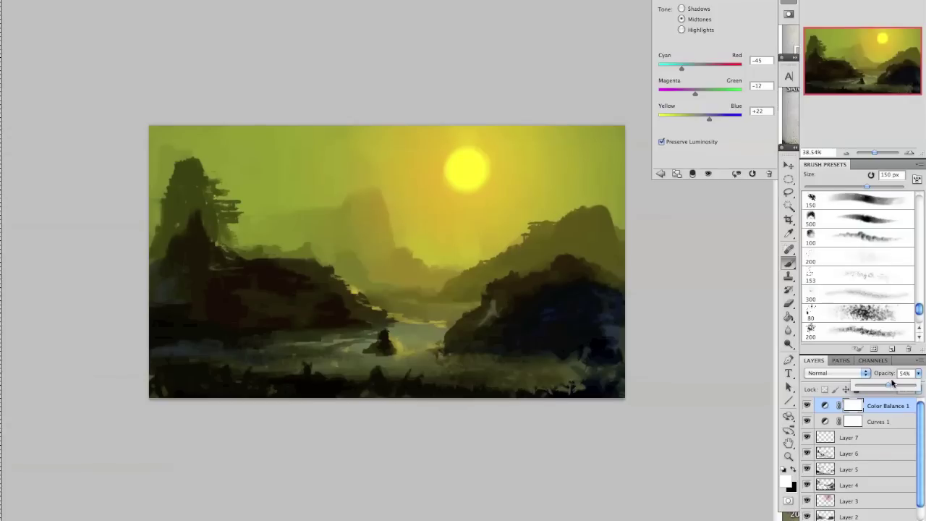
pyautogui.click(806, 411)
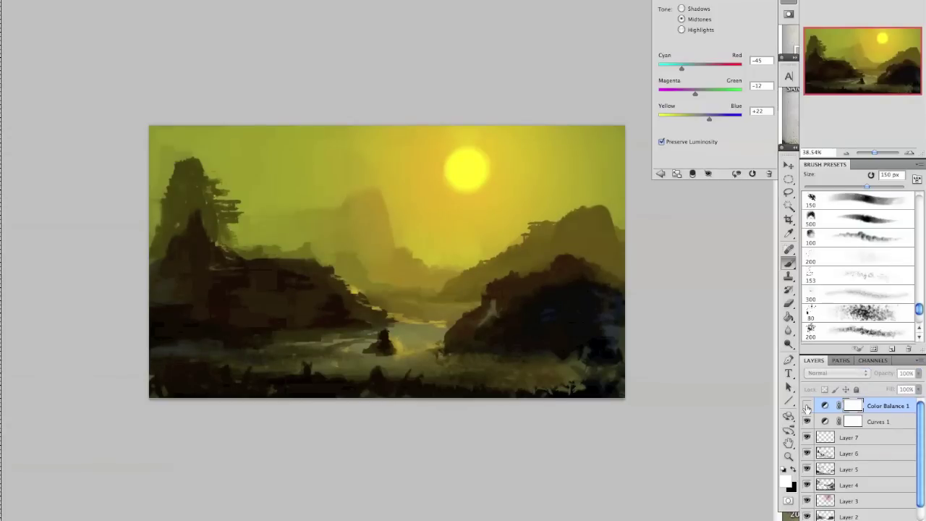
pyautogui.click(807, 407)
pyautogui.click(808, 421)
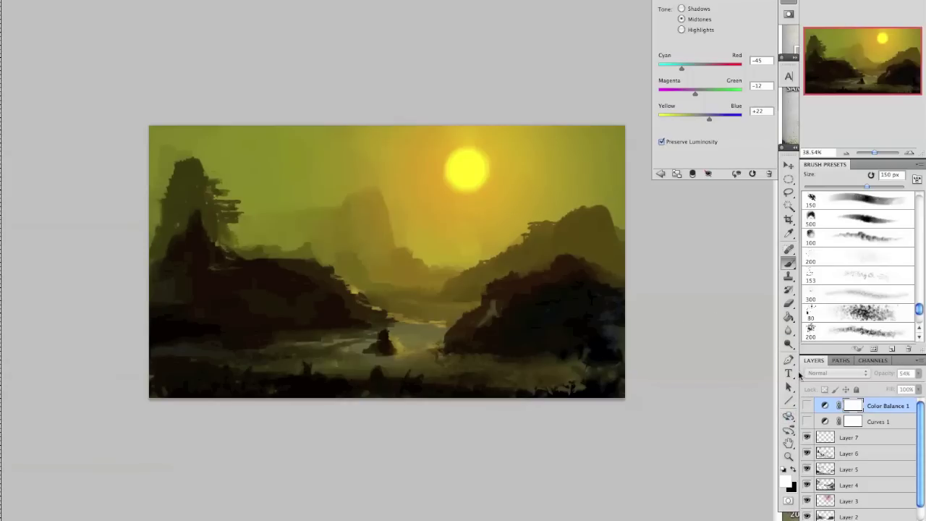
pyautogui.click(806, 406)
pyautogui.click(807, 407)
pyautogui.click(808, 422)
pyautogui.click(808, 421)
pyautogui.hotkey('ctrl', 'Tab')
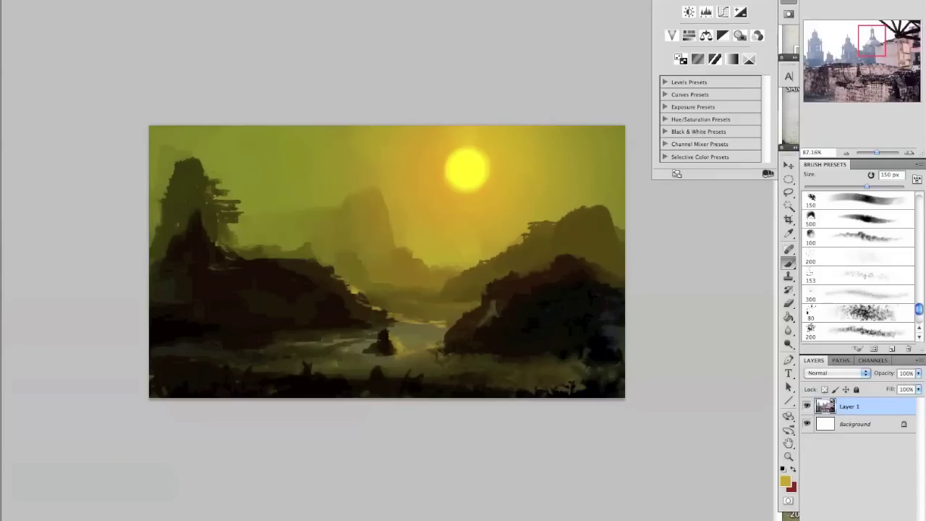
pyautogui.press('super+plus')
pyautogui.hotkey('ctrl', 'Tab')
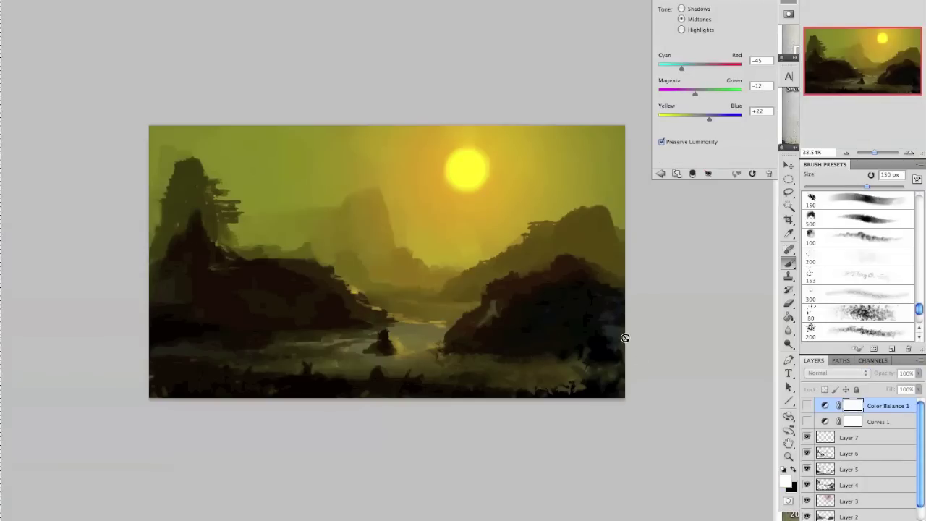
pyautogui.click(704, 384)
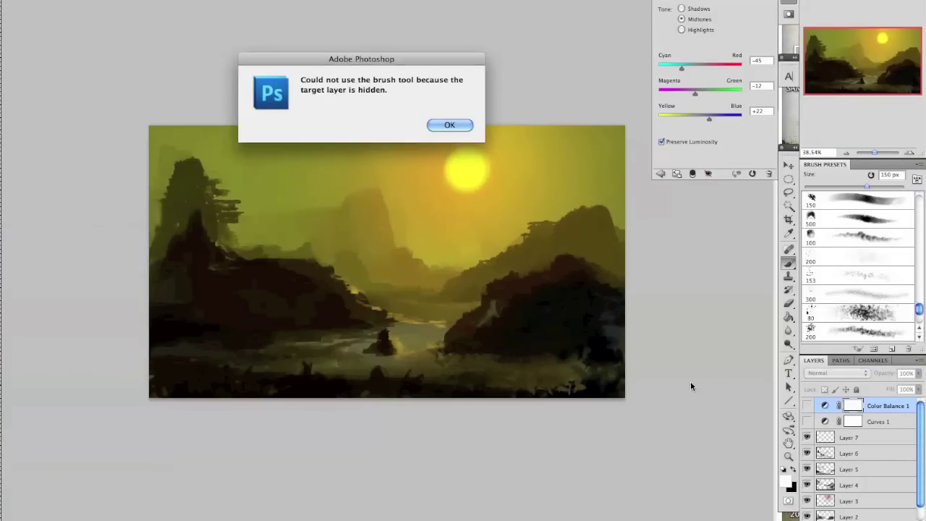
pyautogui.click(450, 125)
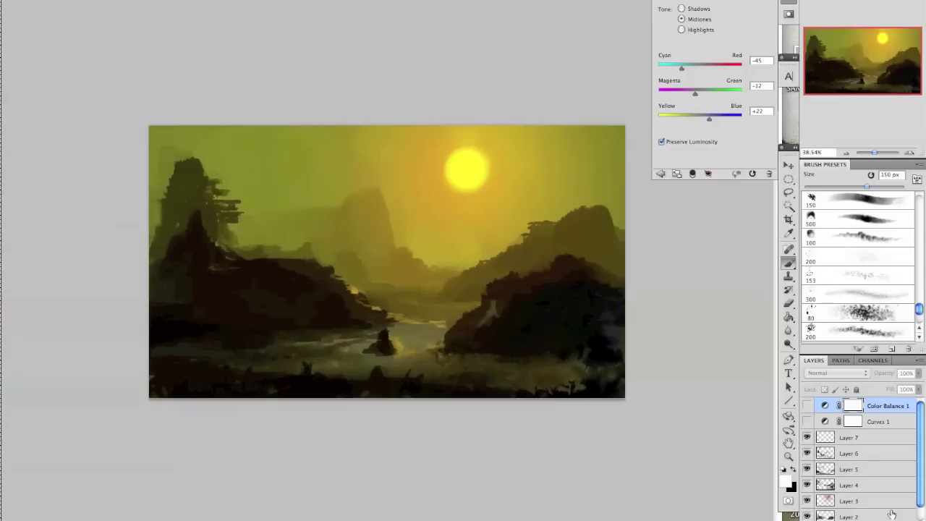
# Show the Color Balance and Curves layers again and add a new layer above them
pyautogui.click(807, 406)
pyautogui.click(807, 421)
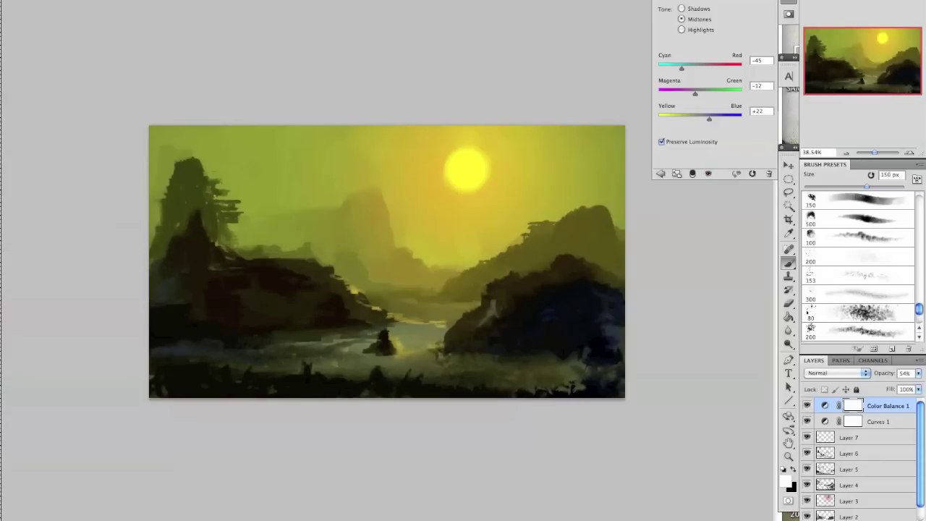
pyautogui.press('alt+shift+super+n')
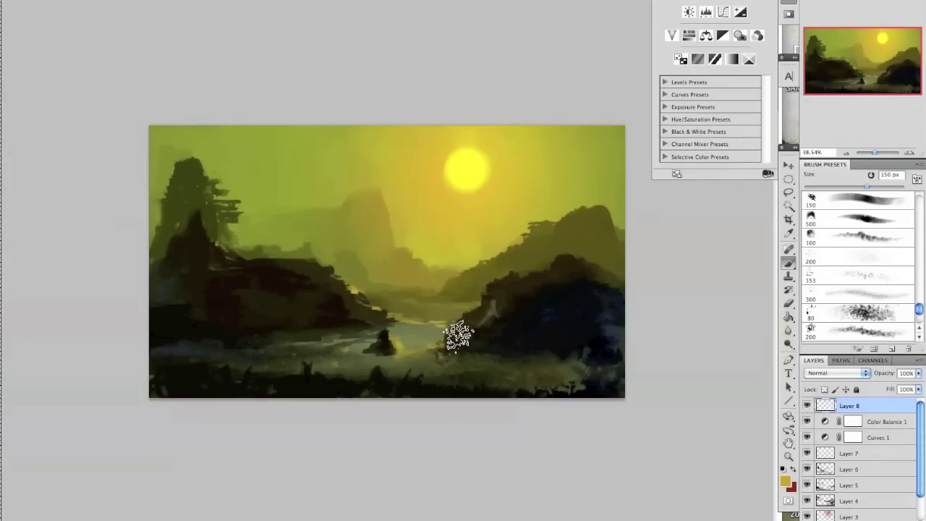
# Choose the 150 px textured brush, enlarge it to 800 px and stamp sampled near-black foliage texture above the left rocks
pyautogui.moveTo(450, 346)
pyautogui.mouseDown()
pyautogui.moveTo(444, 352)
pyautogui.moveTo(451, 325)
pyautogui.moveTo(450, 344)
pyautogui.mouseUp()
pyautogui.click(850, 207)
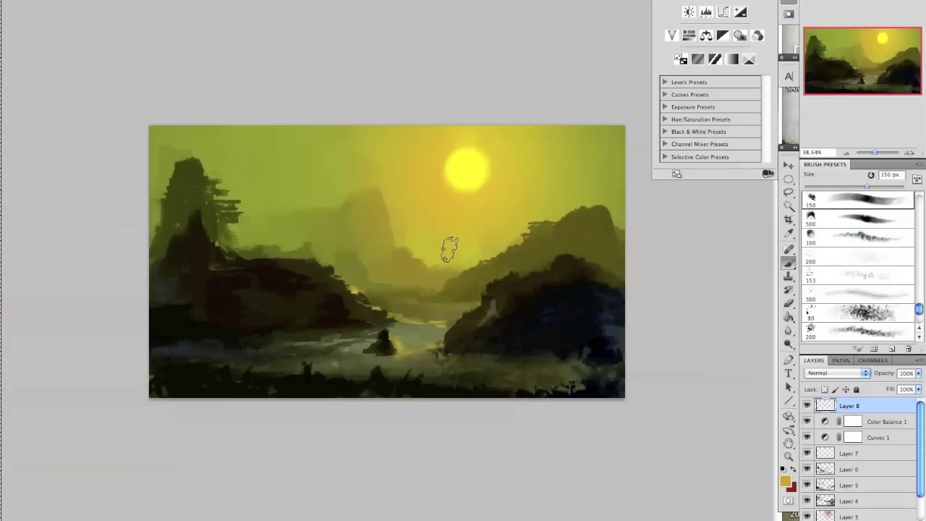
pyautogui.press(']')
pyautogui.press(']')
pyautogui.press(']')
pyautogui.press(']')
pyautogui.press(']')
pyautogui.press(']')
pyautogui.press(']')
pyautogui.press(']')
pyautogui.press(']')
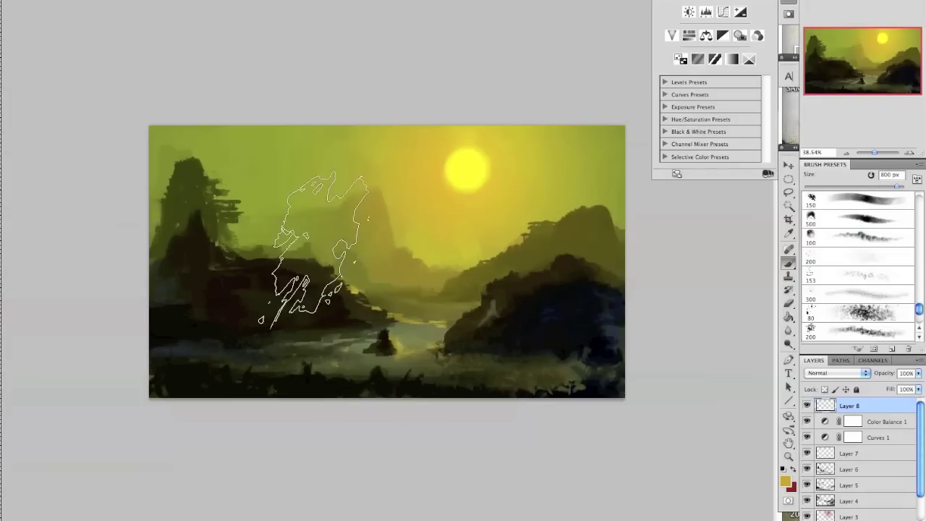
pyautogui.keyDown('alt'); pyautogui.click(273, 263); pyautogui.keyUp('alt')
pyautogui.moveTo(322, 223); pyautogui.dragTo(322, 224)
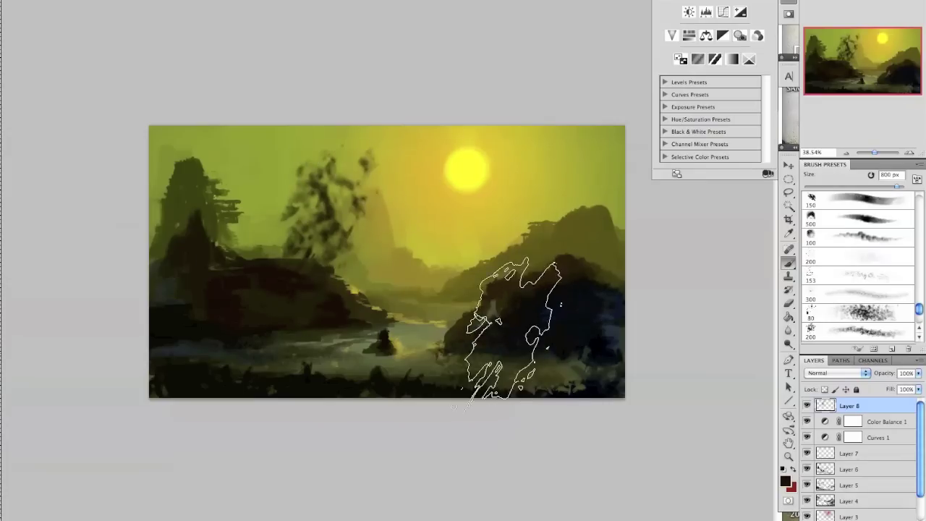
# Undo the foliage stamp, try broad dark strokes with the 800 px textured brush over the middle of the painting and undo them
pyautogui.hotkey('ctrl', 'z')
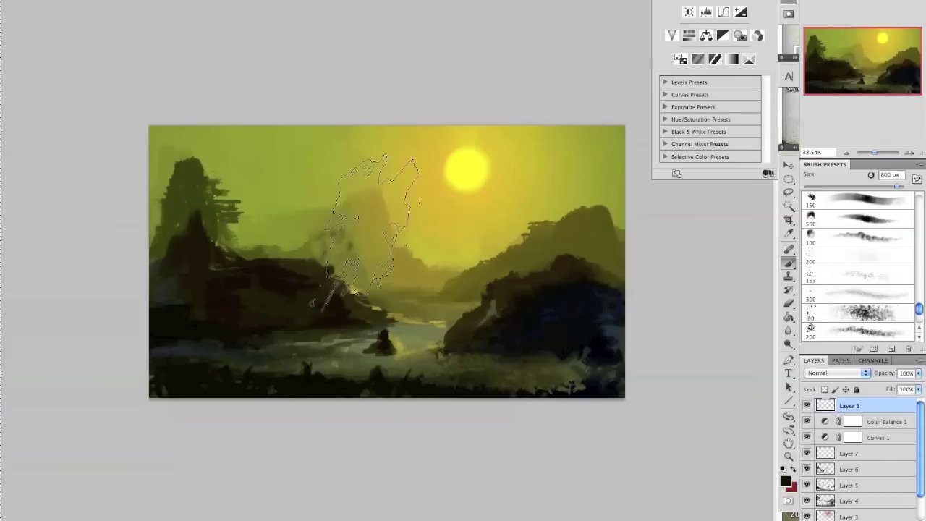
pyautogui.moveTo(420, 265)
pyautogui.mouseDown()
pyautogui.moveTo(488, 257)
pyautogui.moveTo(469, 219)
pyautogui.moveTo(405, 251)
pyautogui.moveTo(390, 233)
pyautogui.moveTo(497, 231)
pyautogui.moveTo(472, 256)
pyautogui.moveTo(429, 245)
pyautogui.mouseUp()
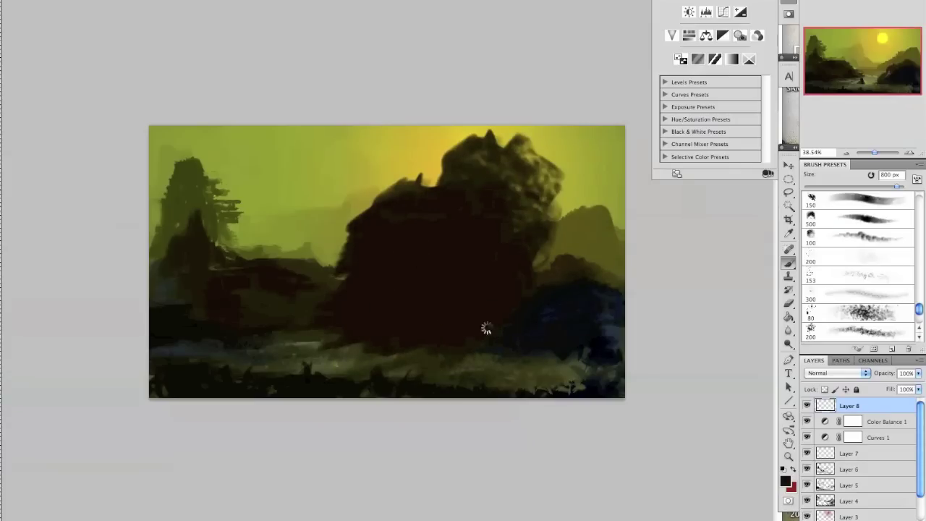
pyautogui.moveTo(466, 305)
pyautogui.mouseDown()
pyautogui.moveTo(457, 279)
pyautogui.moveTo(499, 268)
pyautogui.moveTo(496, 277)
pyautogui.moveTo(497, 249)
pyautogui.mouseUp()
pyautogui.hotkey('ctrl', 'z')
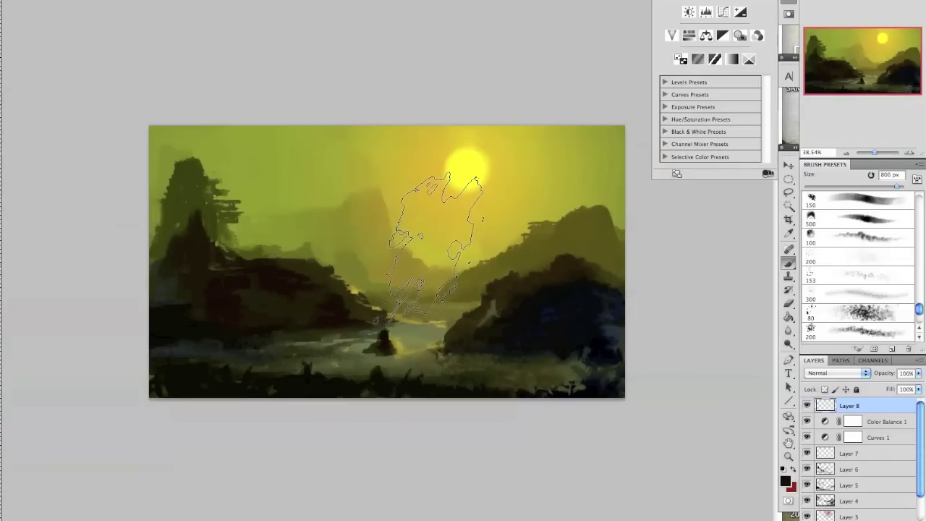
# Try dark jagged strokes over the central valley while shrinking the textured brush to 35 px
pyautogui.press('[')
pyautogui.press('[')
pyautogui.press('[')
pyautogui.press('[')
pyautogui.press('[')
pyautogui.press('[')
pyautogui.press('[')
pyautogui.press('[')
pyautogui.press('[')
pyautogui.press('[')
pyautogui.press('[')
pyautogui.press('[')
pyautogui.press('[')
pyautogui.press('[')
pyautogui.moveTo(416, 221)
pyautogui.mouseDown()
pyautogui.moveTo(430, 214)
pyautogui.moveTo(443, 222)
pyautogui.moveTo(405, 210)
pyautogui.moveTo(438, 199)
pyautogui.moveTo(427, 217)
pyautogui.moveTo(452, 288)
pyautogui.moveTo(418, 260)
pyautogui.moveTo(376, 253)
pyautogui.moveTo(337, 216)
pyautogui.moveTo(359, 191)
pyautogui.moveTo(392, 191)
pyautogui.mouseUp()
pyautogui.press('[')
pyautogui.press('[')
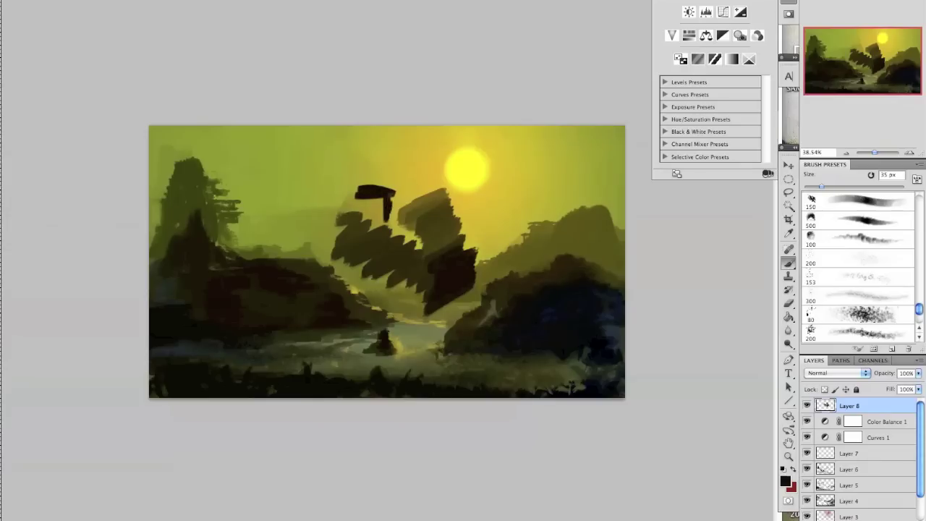
# Try broad dark strokes across the sky with the brush enlarged to 150 px, and undo all the test strokes
pyautogui.press(']')
pyautogui.press(']')
pyautogui.press(']')
pyautogui.press(']')
pyautogui.press(']')
pyautogui.press(']')
pyautogui.press(']')
pyautogui.press(']')
pyautogui.moveTo(373, 204)
pyautogui.mouseDown()
pyautogui.moveTo(278, 200)
pyautogui.moveTo(284, 179)
pyautogui.moveTo(365, 174)
pyautogui.moveTo(401, 157)
pyautogui.moveTo(286, 152)
pyautogui.moveTo(261, 210)
pyautogui.mouseUp()
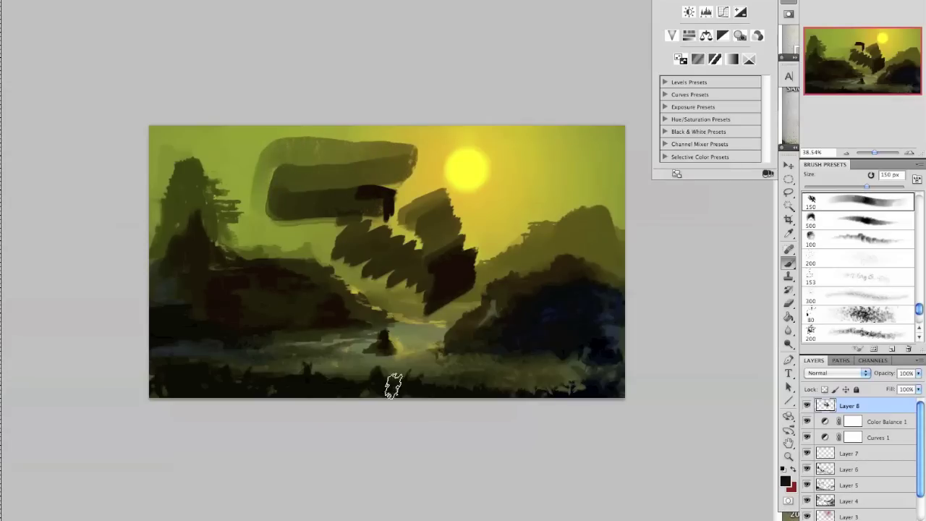
pyautogui.hotkey('ctrl', 'alt', 'z')
pyautogui.hotkey('ctrl', 'alt', 'z')
pyautogui.hotkey('ctrl', 'alt', 'z')
pyautogui.hotkey('ctrl', 'alt', 'z')
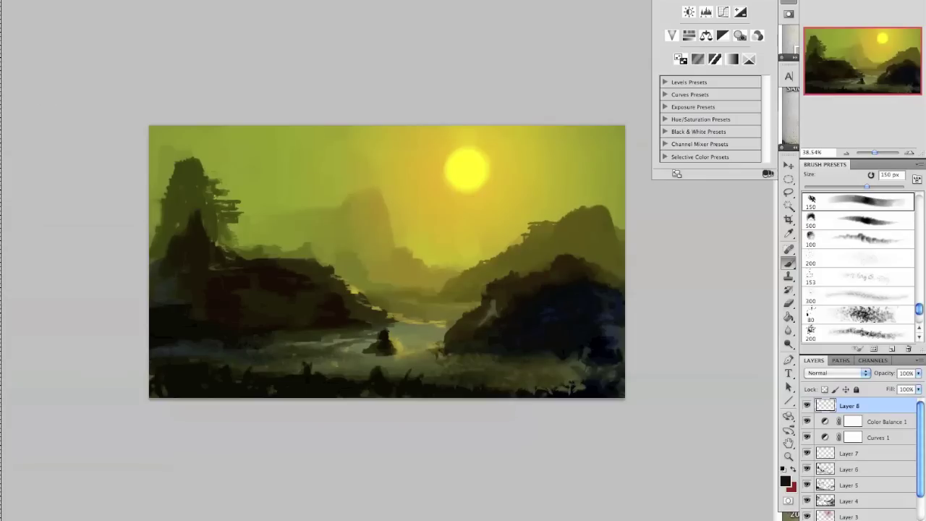
# Add a Selective Color adjustment layer above the empty top layer
pyautogui.click(3, 1)
pyautogui.moveTo(21, 24)
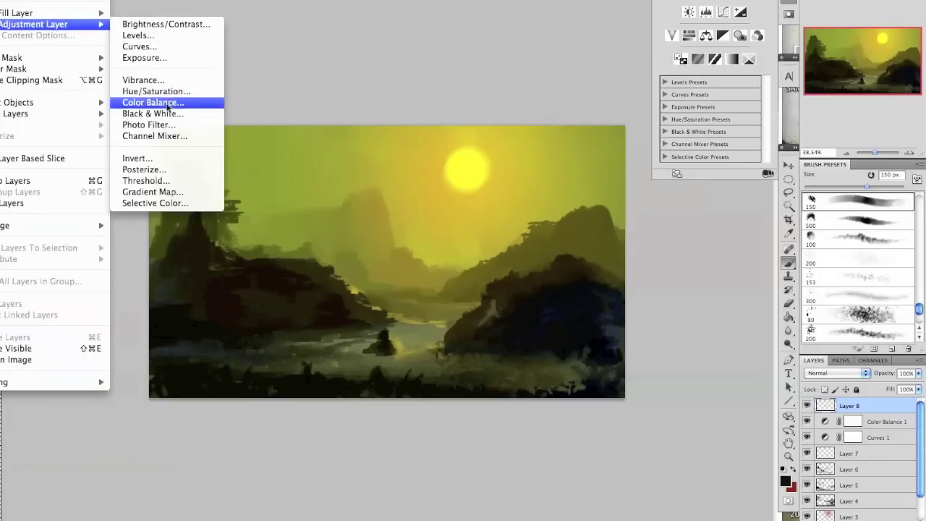
pyautogui.click(165, 204)
pyautogui.click(455, 204)
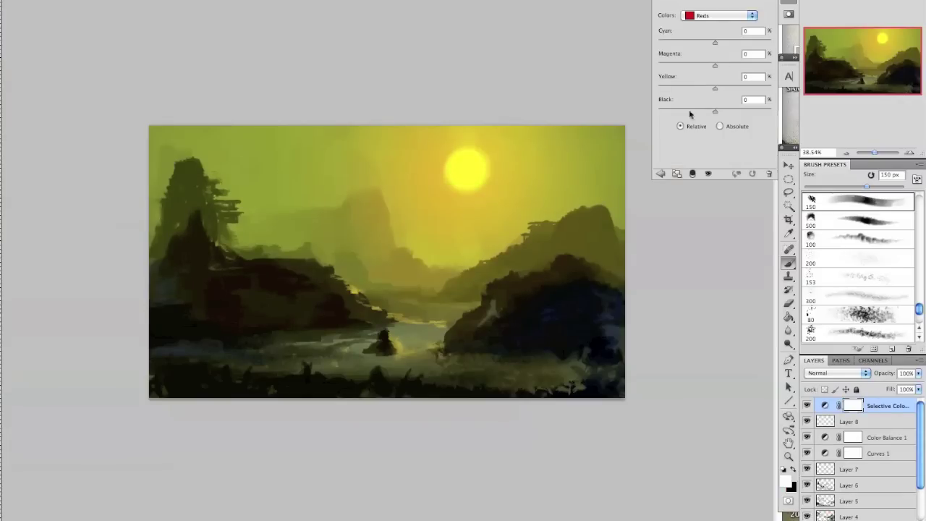
# Set the Selective Color Greens to Cyan -19%, Magenta -37% and Yellow -39%, and close the adjustment settings
pyautogui.click(750, 16)
pyautogui.click(749, 34)
pyautogui.moveTo(714, 42); pyautogui.dragTo(631, 60)
pyautogui.moveTo(659, 65); pyautogui.dragTo(691, 86)
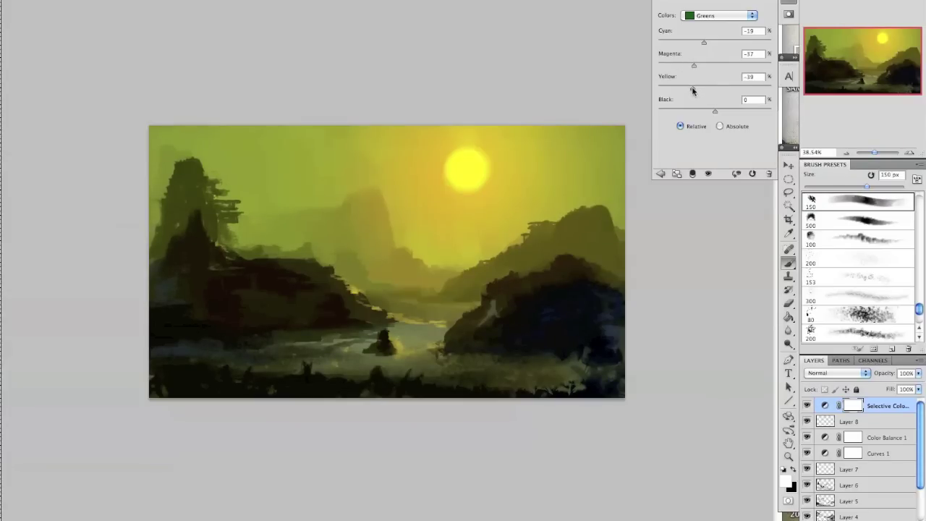
pyautogui.click(789, 2)
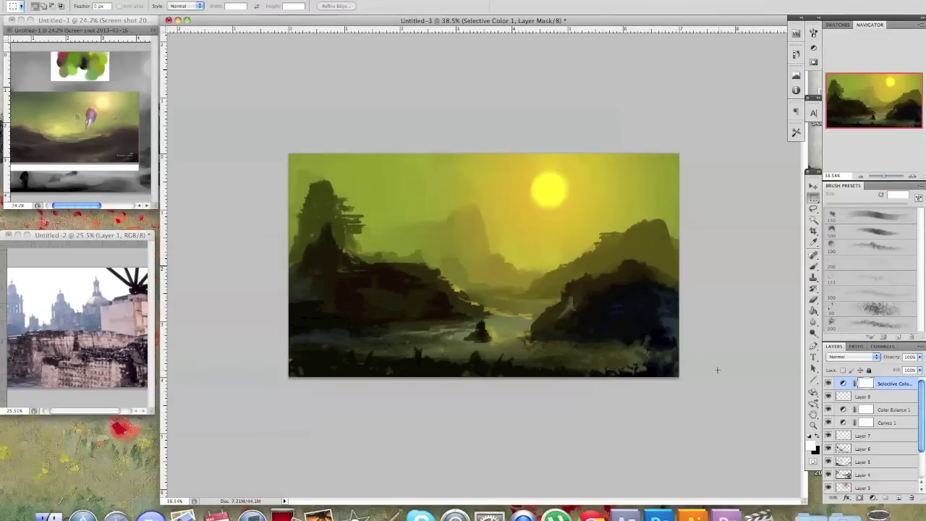
# Add a new layer above Selective Color and choose a soft round brush enlarged to 400 px
pyautogui.click(898, 498)
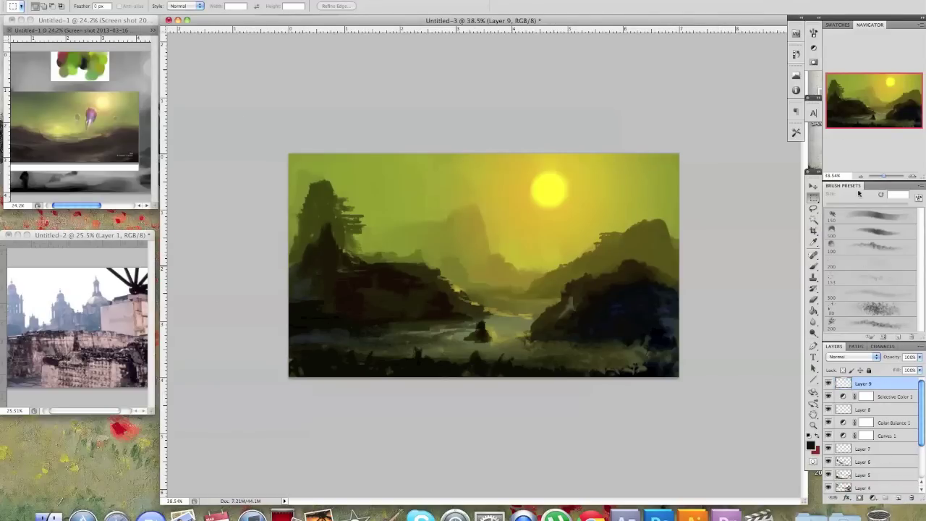
pyautogui.click(814, 265)
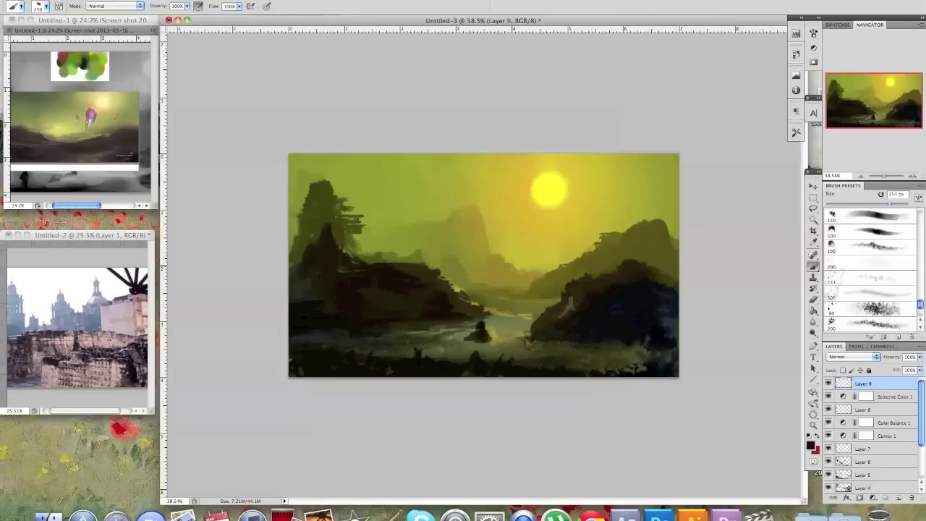
pyautogui.moveTo(921, 304); pyautogui.dragTo(919, 214)
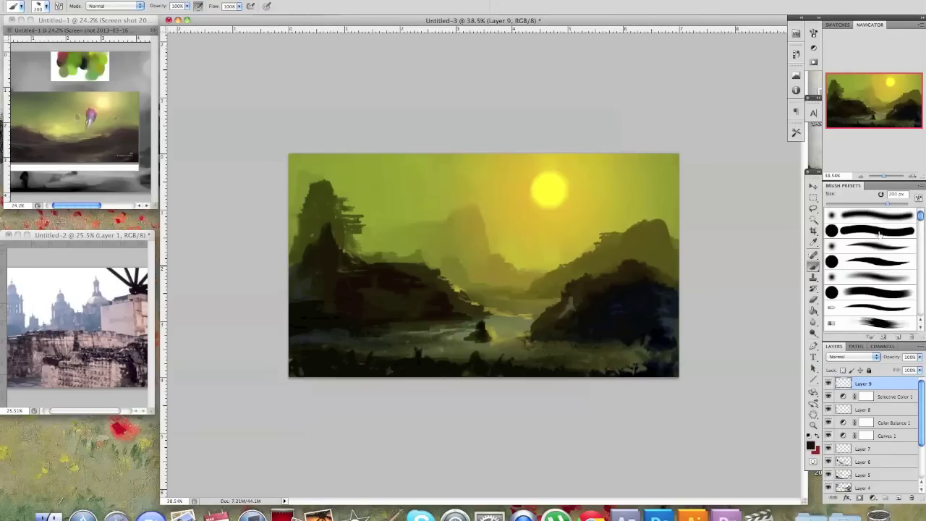
pyautogui.click(863, 279)
pyautogui.press(']')
# Add a Hue/Saturation adjustment layer and lower the saturation to mute the painting's colours
pyautogui.click(153, 2)
pyautogui.moveTo(252, 72)
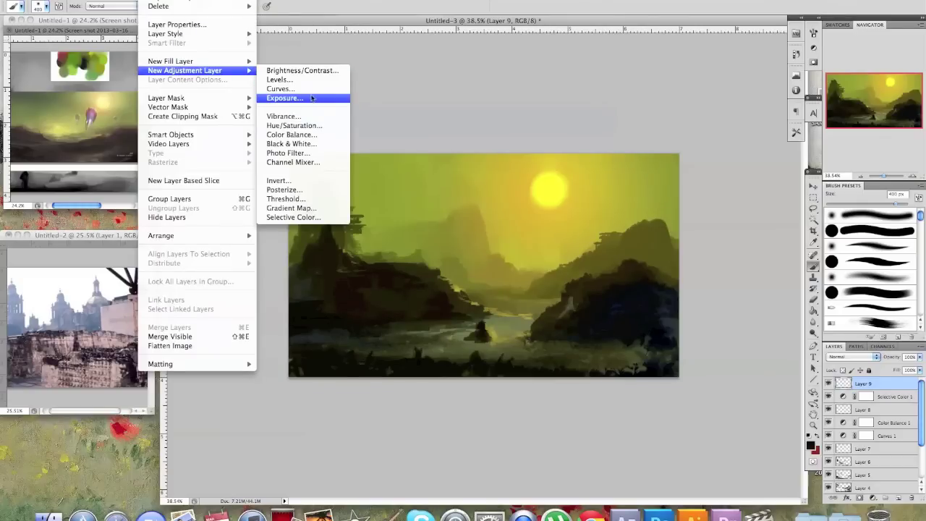
pyautogui.click(312, 126)
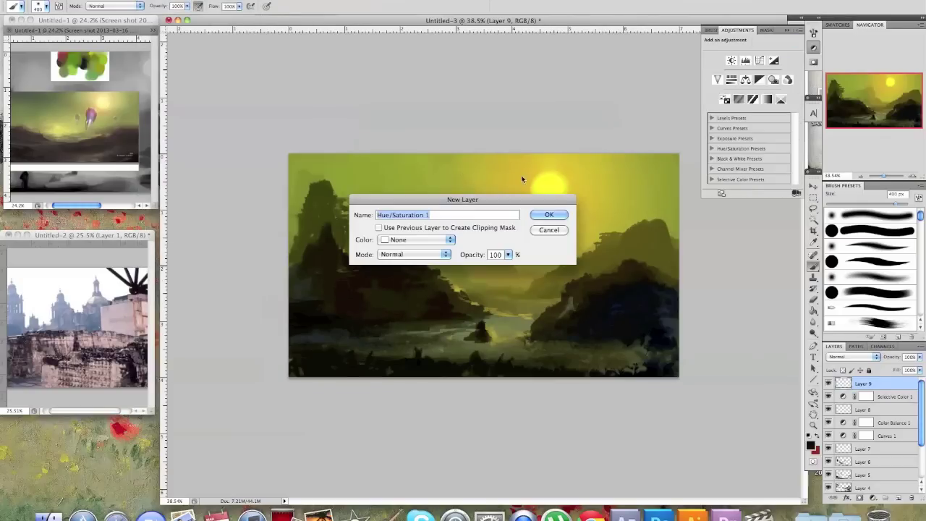
pyautogui.click(550, 217)
pyautogui.moveTo(753, 105)
pyautogui.mouseDown()
pyautogui.moveTo(696, 119)
pyautogui.moveTo(754, 114)
pyautogui.moveTo(741, 116)
pyautogui.mouseUp()
pyautogui.click(786, 31)
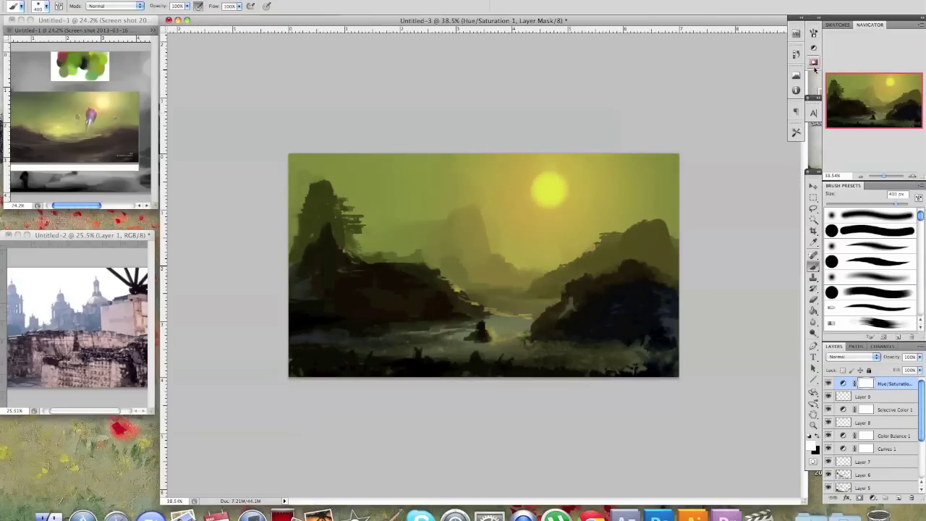
# Add a new layer above Hue/Saturation and fill it completely with pure black using the Paint Bucket
pyautogui.click(900, 492)
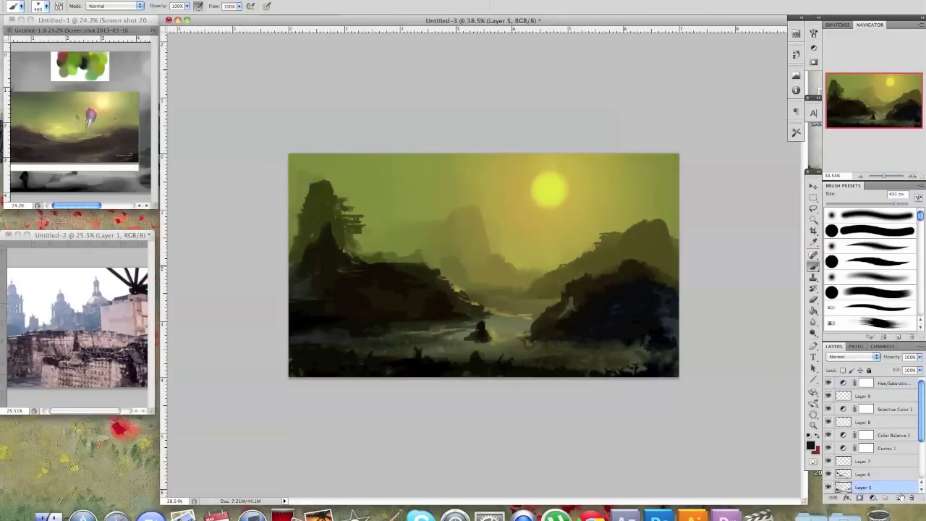
pyautogui.click(895, 384)
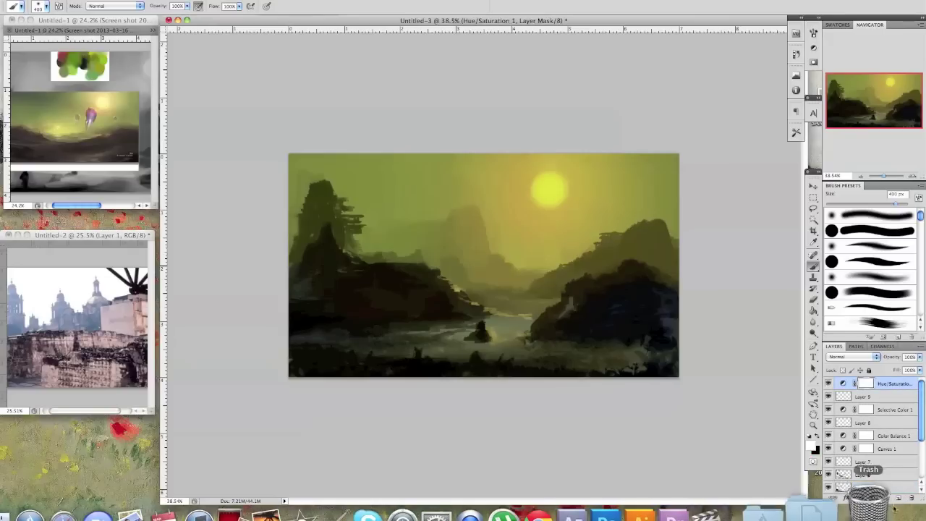
pyautogui.click(900, 498)
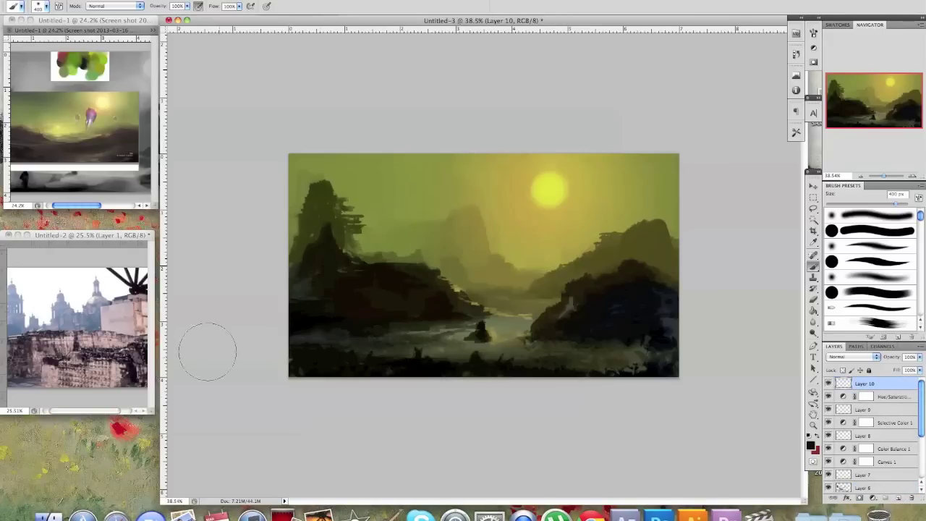
pyautogui.click(814, 311)
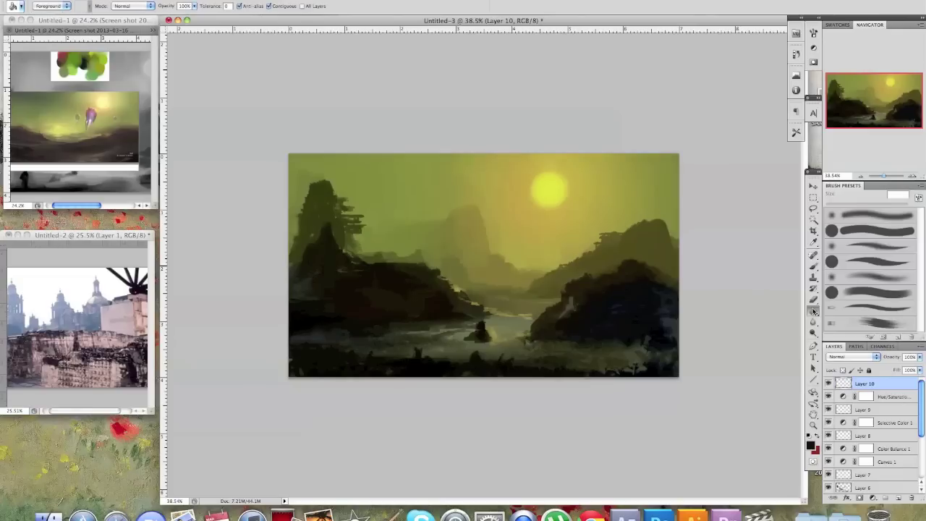
pyautogui.click(538, 298)
pyautogui.click(809, 445)
pyautogui.click(716, 436)
pyautogui.press('Return')
pyautogui.click(618, 307)
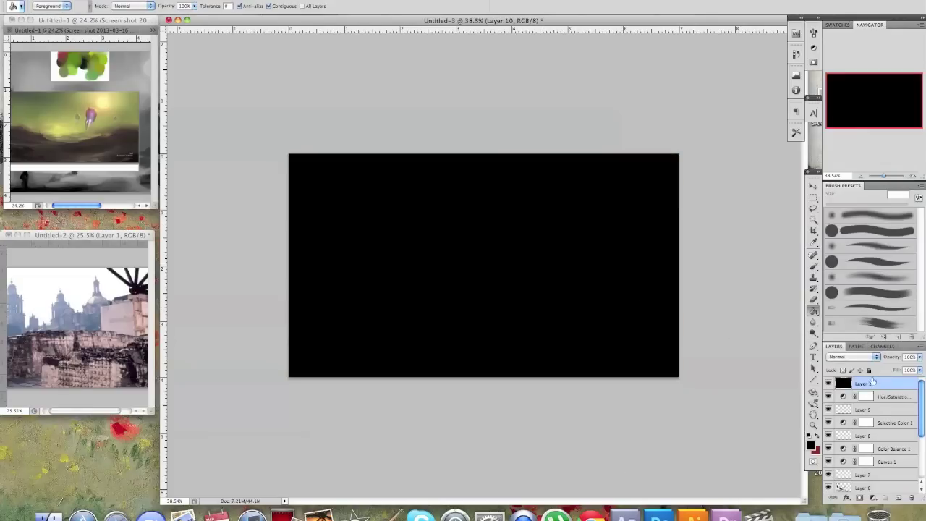
# Set the black layer's blend mode to Saturation to check the painting's values in greyscale
pyautogui.click(865, 357)
pyautogui.click(882, 362)
pyautogui.click(873, 362)
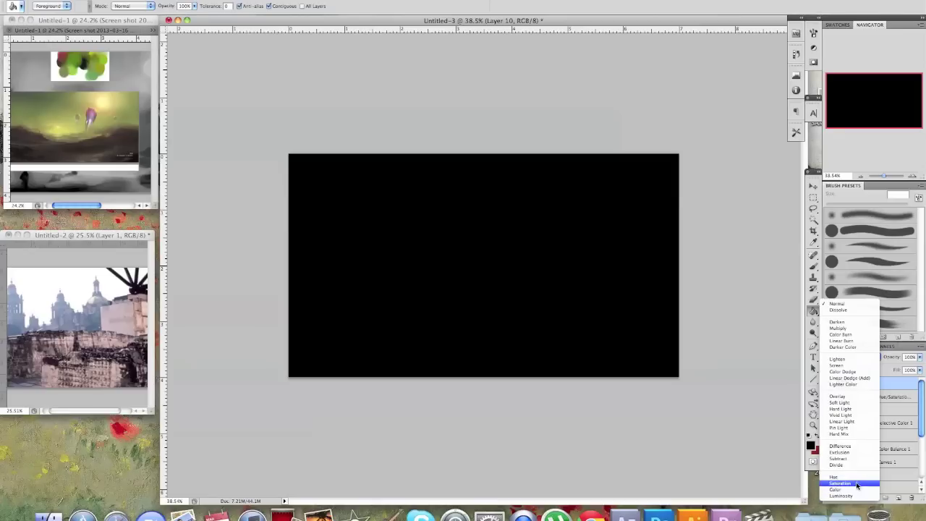
pyautogui.click(858, 483)
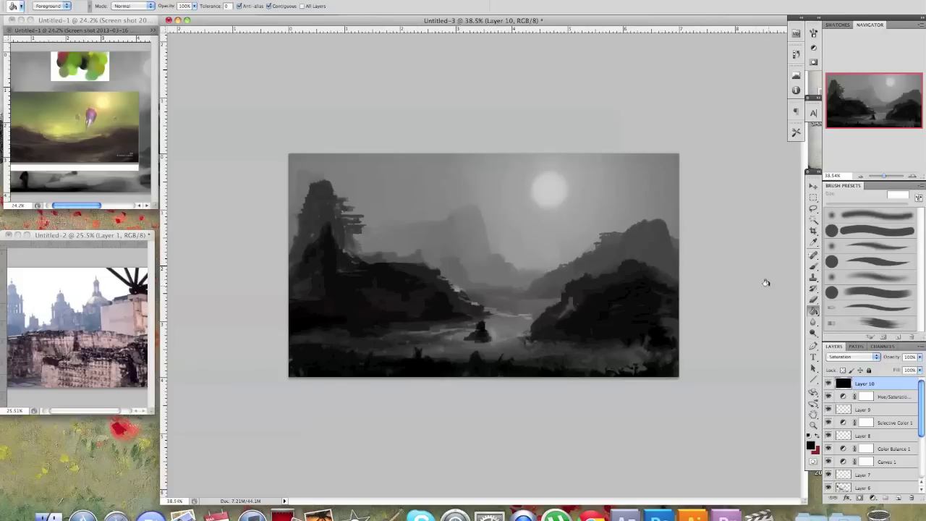
# Return to the Brush tool, toggle the black Saturation layer to compare colour with greyscale, and leave it hidden
pyautogui.click(814, 266)
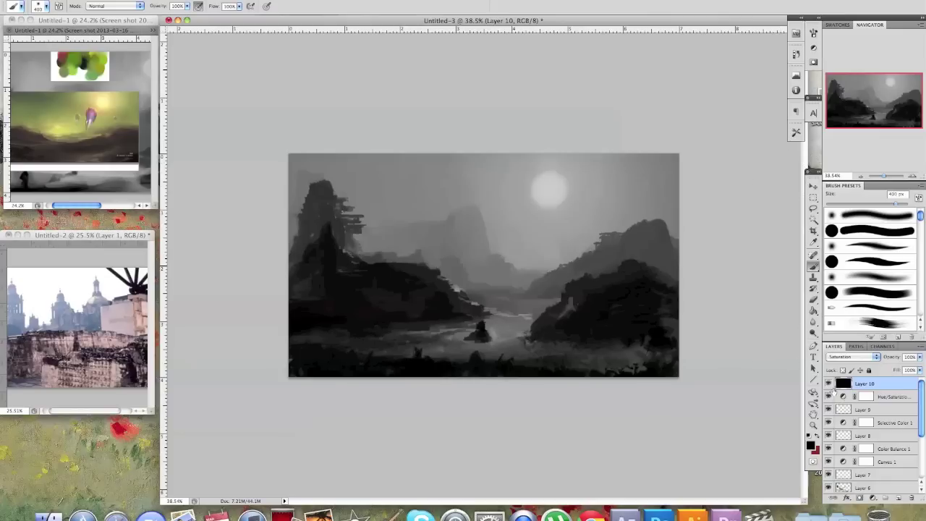
pyautogui.click(829, 384)
pyautogui.click(829, 384)
pyautogui.click(829, 384)
pyautogui.click(829, 384)
pyautogui.click(828, 384)
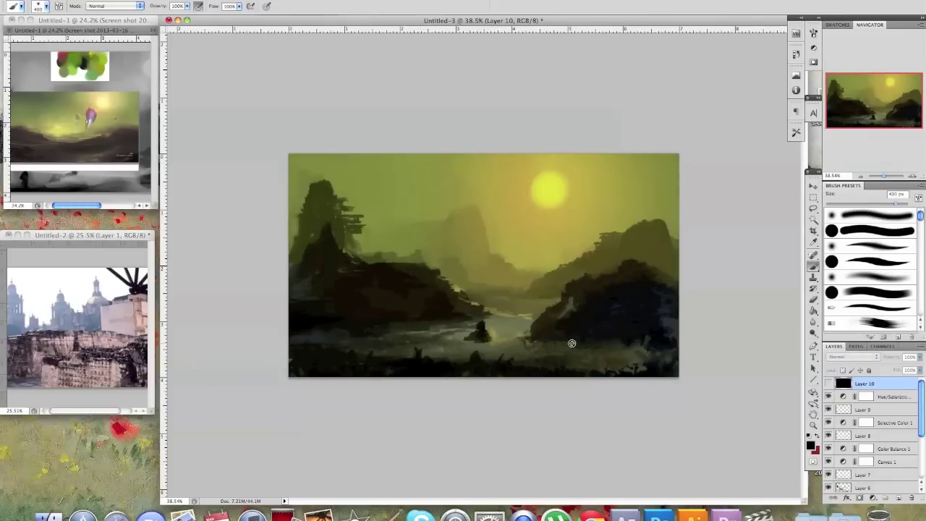
# Add a new layer above Hue/Saturation and brush soft dark grey-green haze over the upper-left sky
pyautogui.click(887, 398)
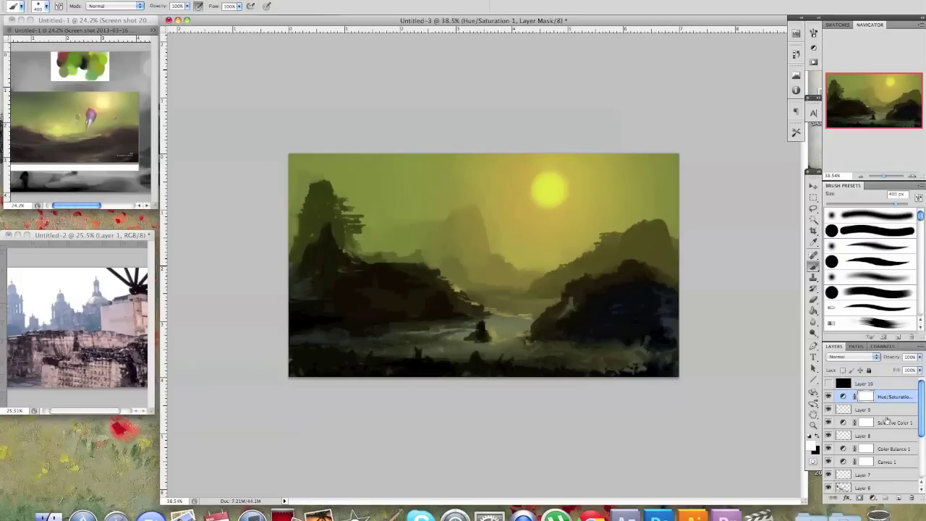
pyautogui.click(898, 498)
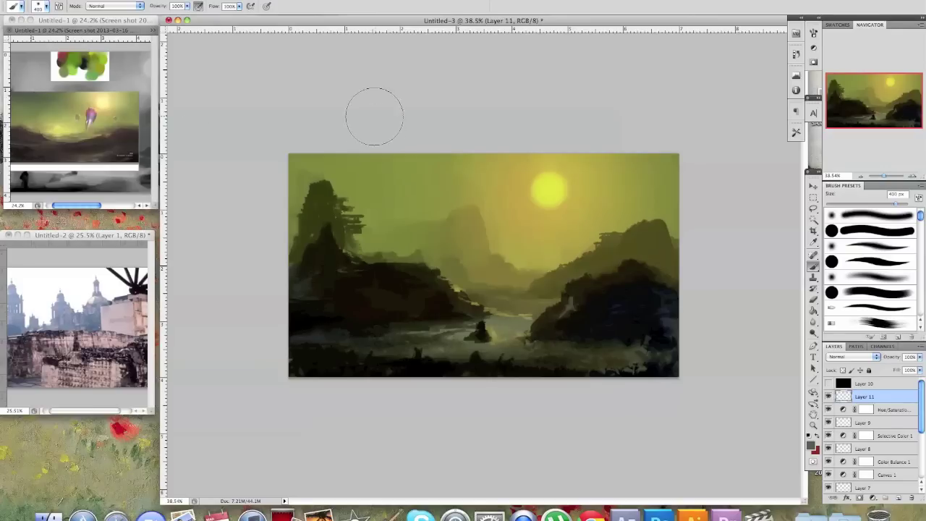
pyautogui.moveTo(383, 150)
pyautogui.mouseDown()
pyautogui.moveTo(340, 143)
pyautogui.moveTo(457, 143)
pyautogui.moveTo(364, 164)
pyautogui.moveTo(416, 153)
pyautogui.moveTo(394, 172)
pyautogui.moveTo(476, 146)
pyautogui.moveTo(378, 158)
pyautogui.moveTo(292, 142)
pyautogui.moveTo(474, 138)
pyautogui.moveTo(403, 167)
pyautogui.moveTo(363, 147)
pyautogui.moveTo(396, 147)
pyautogui.mouseUp()
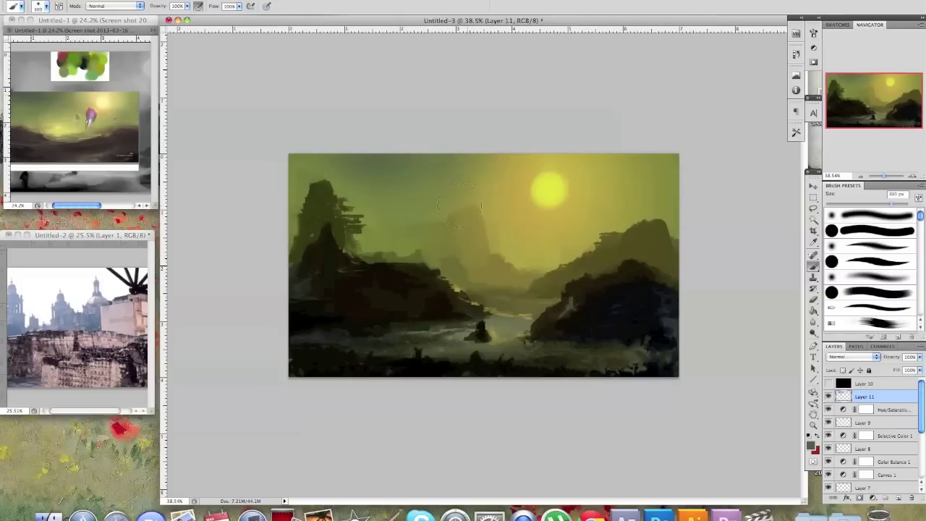
# Soften the distant central peak with haze while resizing the soft brush, ending at 200 px
pyautogui.press('[')
pyautogui.press('[')
pyautogui.press('[')
pyautogui.press('[')
pyautogui.press('[')
pyautogui.press('[')
pyautogui.press('[')
pyautogui.press('[')
pyautogui.press('[')
pyautogui.press('[')
pyautogui.press('[')
pyautogui.press('[')
pyautogui.press(']')
pyautogui.press(']')
pyautogui.press(']')
pyautogui.press(']')
pyautogui.press(']')
pyautogui.press(']')
pyautogui.press(']')
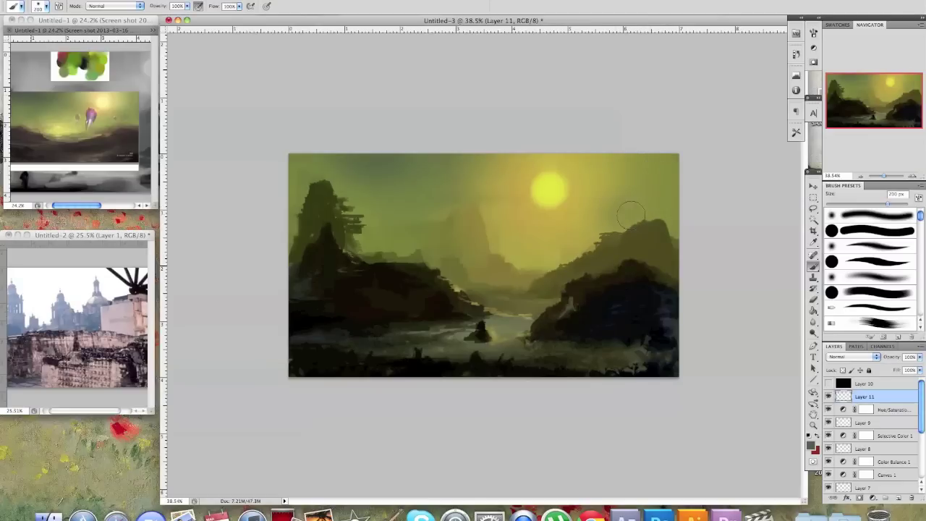
# Brush soft grey haze into the right side of the sky and the lower-right foreground, reducing the brush to 150 px
pyautogui.press(']')
pyautogui.press(']')
pyautogui.press(']')
pyautogui.press('[')
pyautogui.moveTo(691, 355); pyautogui.dragTo(646, 359)
pyautogui.press('[')
pyautogui.press('[')
pyautogui.press('[')
pyautogui.press('[')
pyautogui.press('[')
# Add another layer above the haze layer and set the foreground colour to pale yellow, starting from the glow beside the sun
pyautogui.click(897, 498)
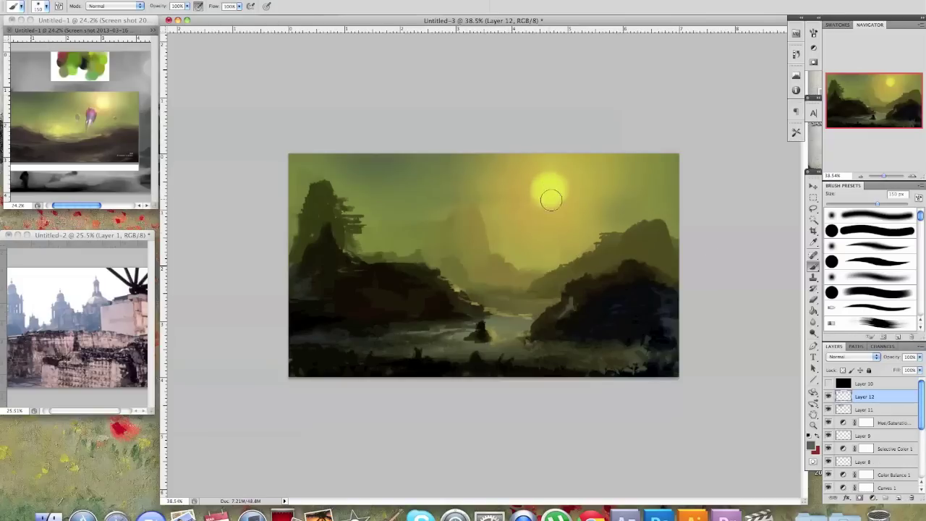
pyautogui.click(809, 440)
pyautogui.click(565, 183)
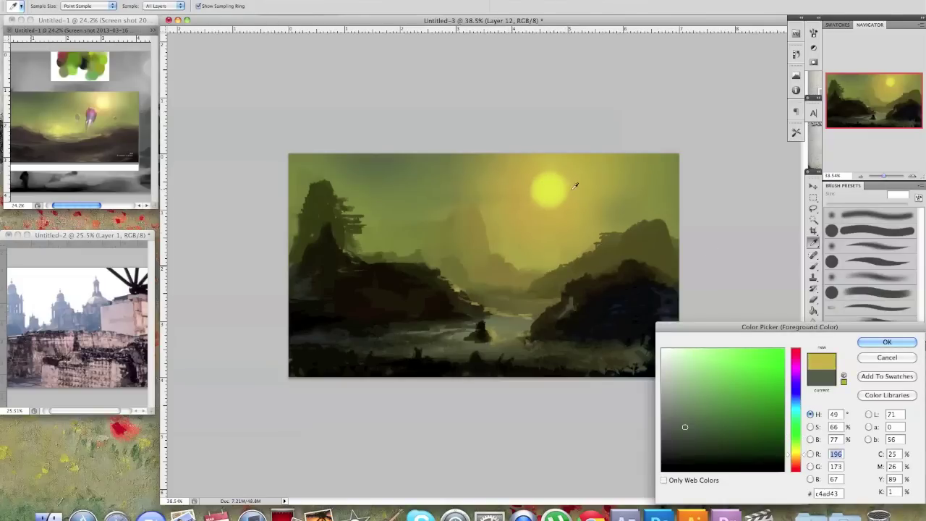
pyautogui.click(888, 342)
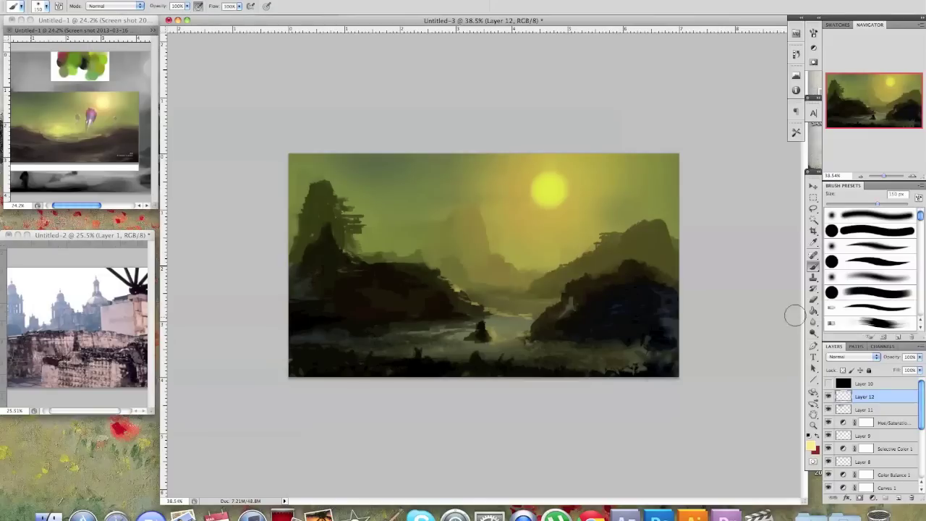
# Set the new layer's blend mode to Linear Dodge (Add) and brighten the sun's core with a 200 px soft round brush
pyautogui.click(867, 294)
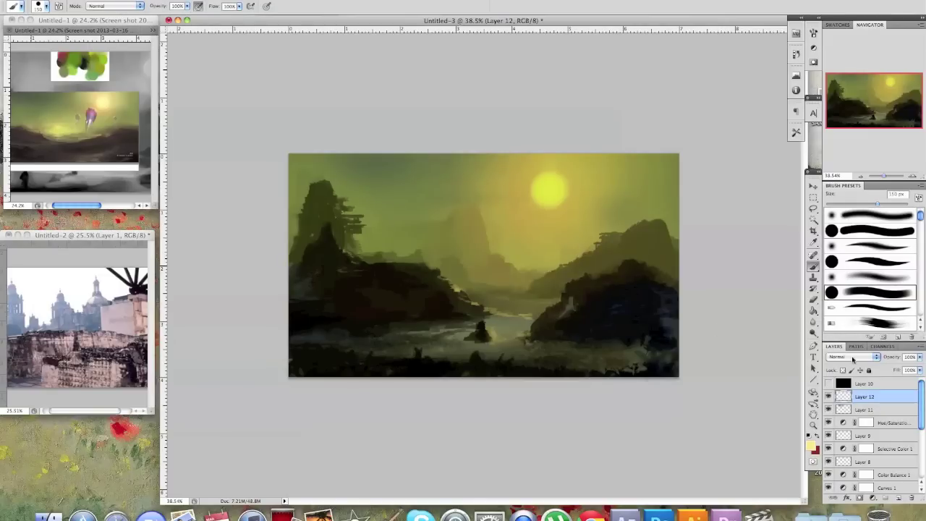
pyautogui.click(853, 357)
pyautogui.click(858, 433)
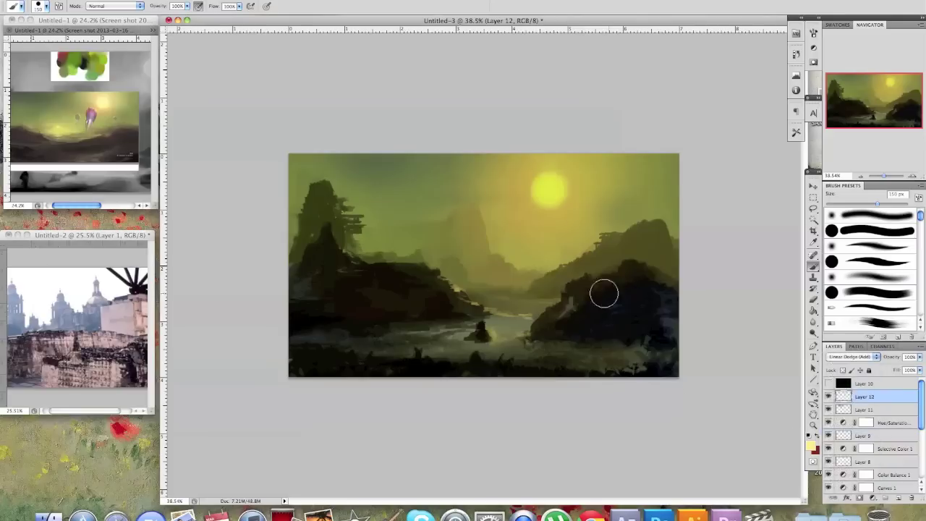
pyautogui.click(549, 190)
pyautogui.click(860, 278)
pyautogui.press(']')
pyautogui.click(550, 187)
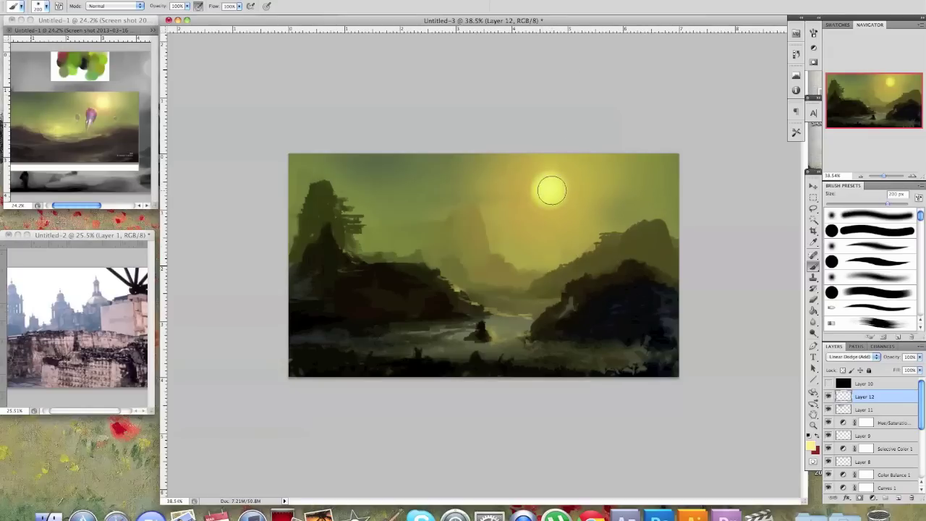
# Try enlarging the sun's bright core with a 300 px soft brush dab
pyautogui.click(548, 190)
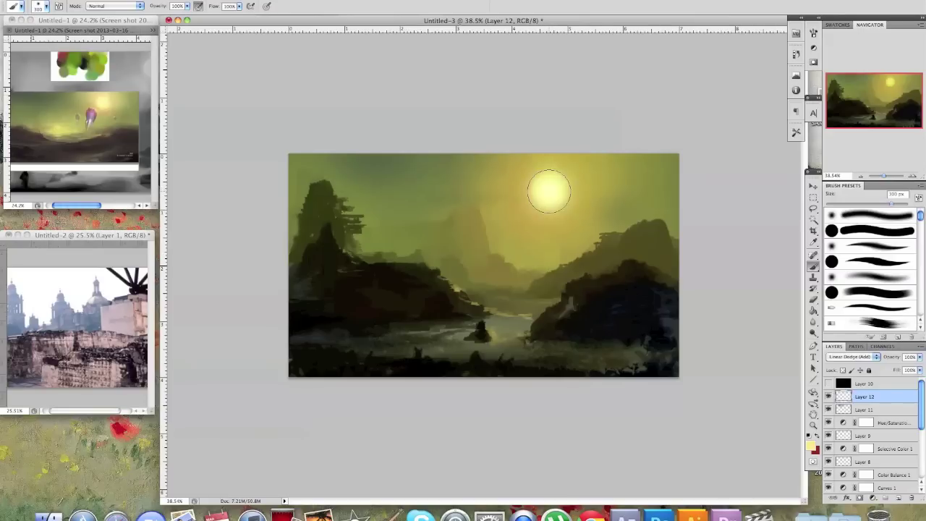
pyautogui.press('super+z')
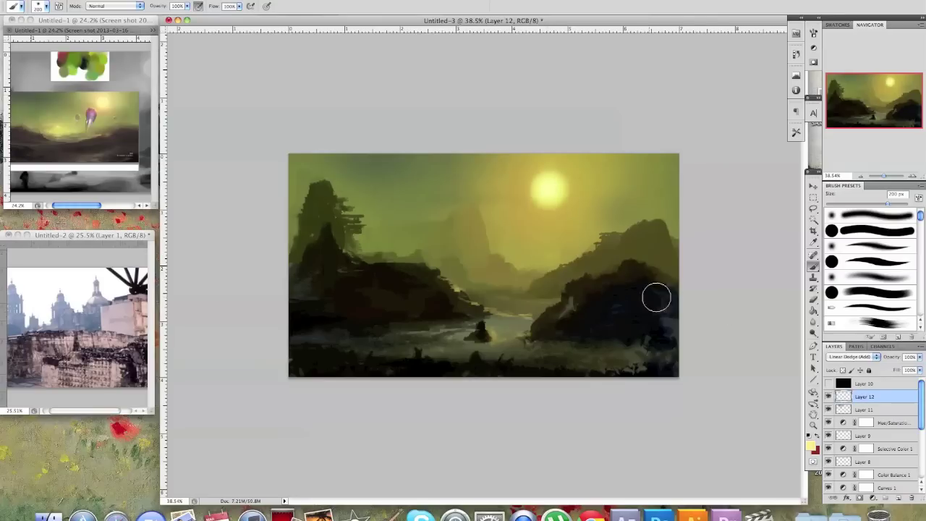
# Set the foreground colour to a saturated, fairly bright orange
pyautogui.click(811, 444)
pyautogui.click(785, 405)
pyautogui.moveTo(796, 454); pyautogui.dragTo(796, 460)
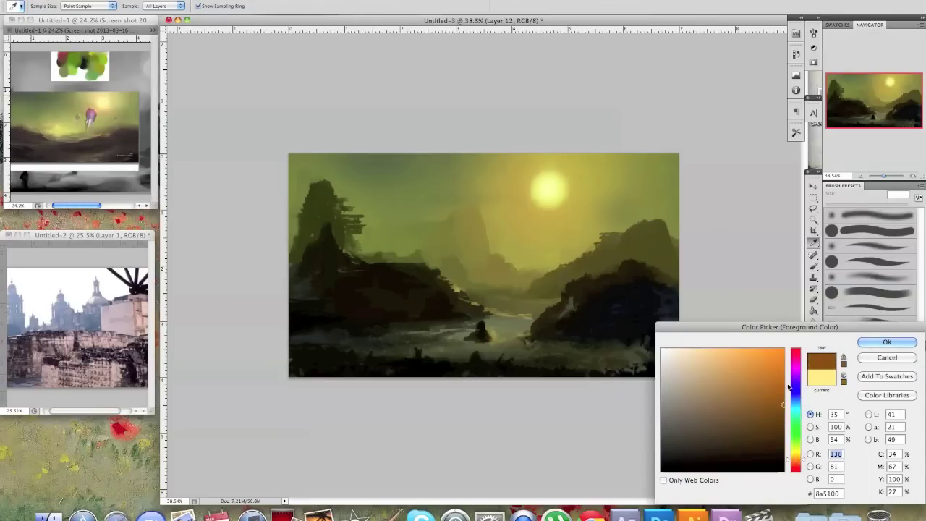
pyautogui.click(783, 380)
pyautogui.click(798, 463)
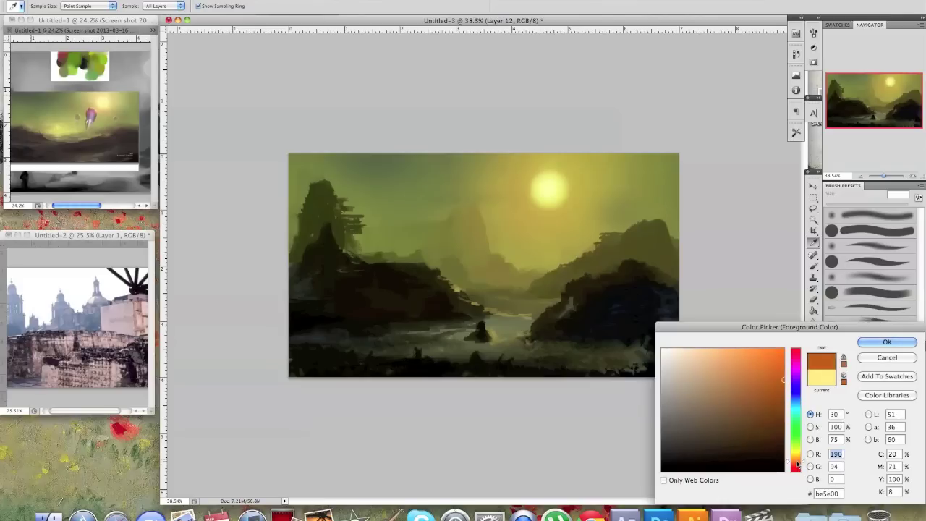
pyautogui.click(885, 342)
# Try an orange glow over the sun with a 500 px soft brush, then undo it
pyautogui.press(']')
pyautogui.press(']')
pyautogui.press(']')
pyautogui.press(']')
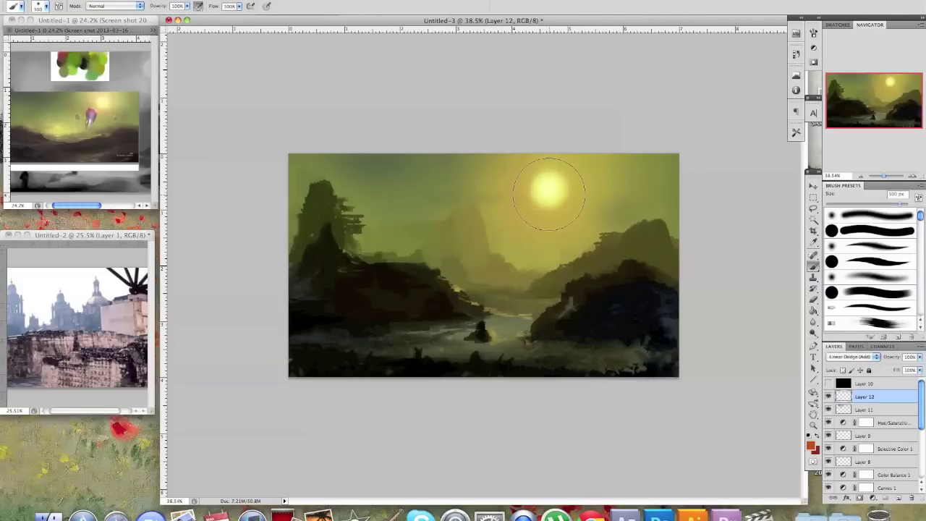
pyautogui.click(550, 191)
pyautogui.press('[')
pyautogui.press('[')
pyautogui.press('[')
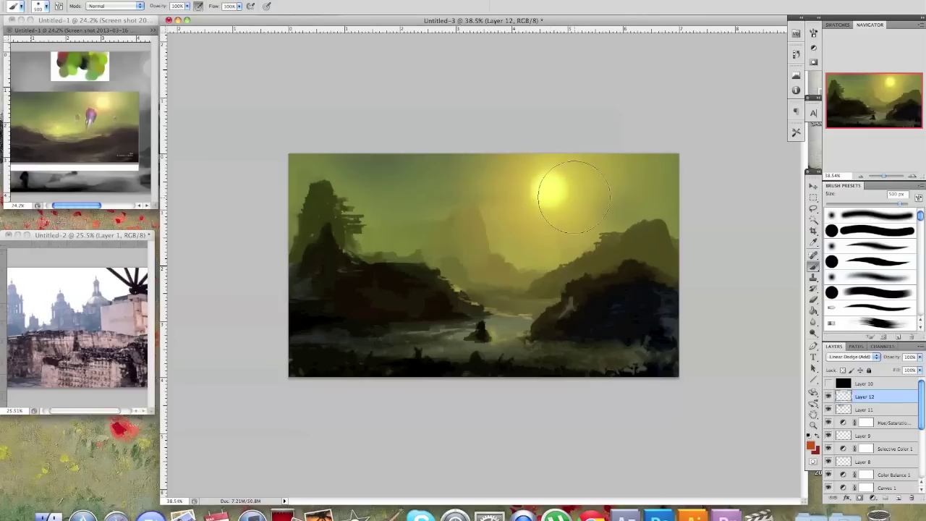
pyautogui.press('super+z')
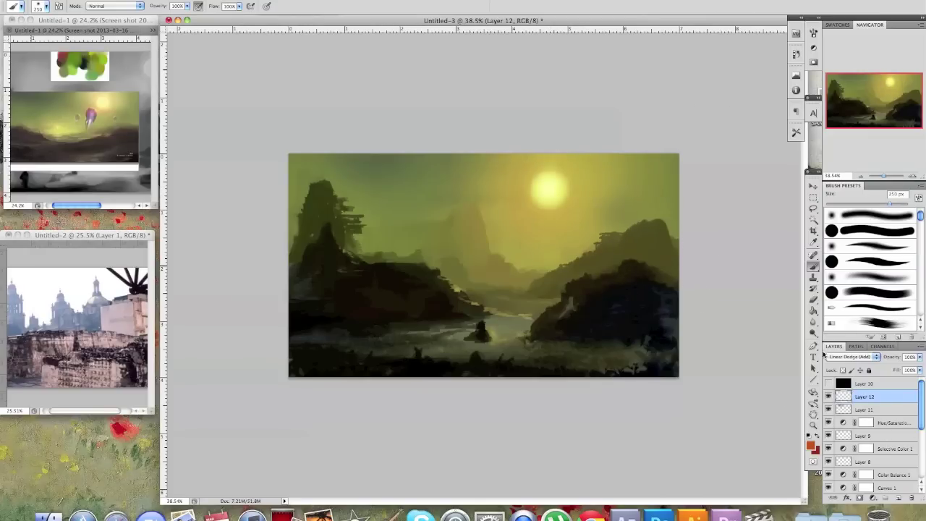
# Try Color Dodge as the sun layer's blend mode and return it to Linear Dodge (Add)
pyautogui.click(864, 357)
pyautogui.click(854, 350)
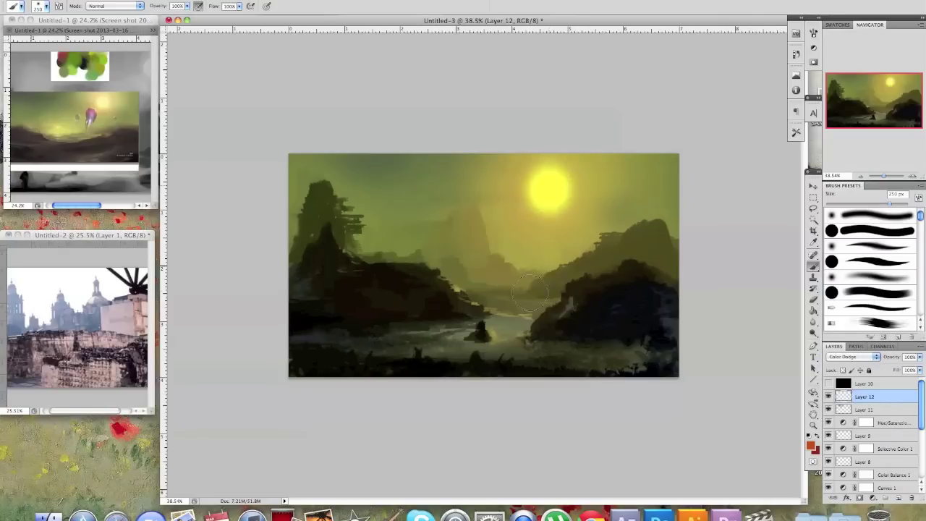
pyautogui.click(853, 359)
pyautogui.click(856, 365)
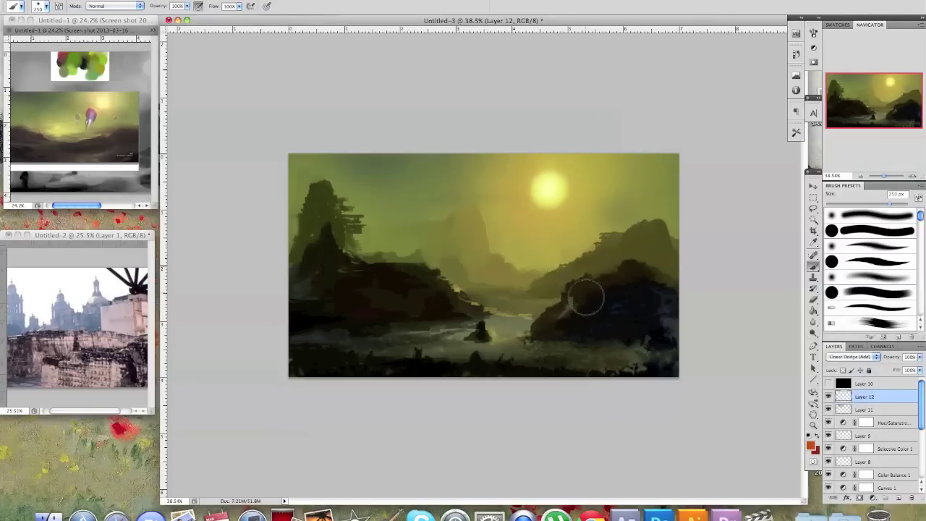
# Add a new layer directly below the sun core layer and set its blend mode to Color Dodge
pyautogui.click(898, 497)
pyautogui.click(898, 497)
pyautogui.press('super+z')
pyautogui.moveTo(865, 398); pyautogui.dragTo(866, 421)
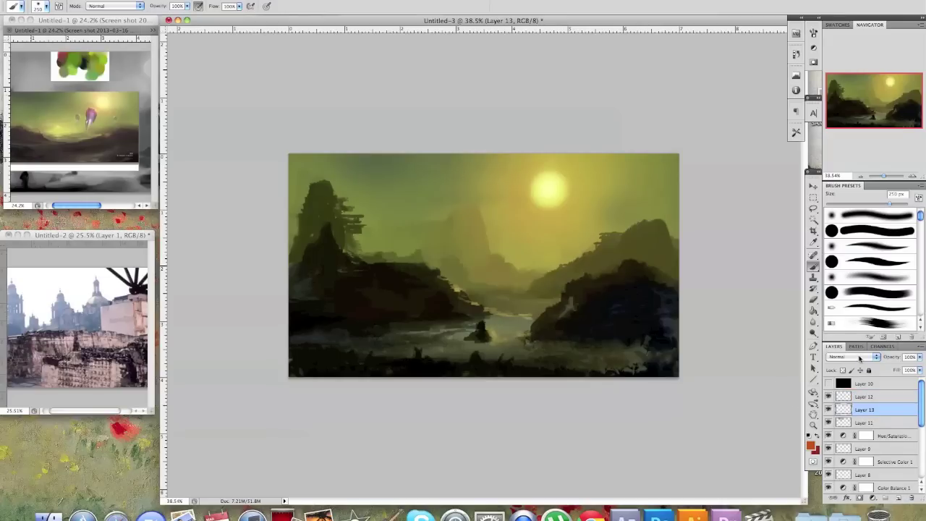
pyautogui.click(860, 357)
pyautogui.click(848, 428)
# Set the foreground colour to dark brown and dab a warm 300 px glow over the sun, undoing the first attempt
pyautogui.click(814, 447)
pyautogui.click(780, 433)
pyautogui.click(889, 342)
pyautogui.moveTo(551, 194)
pyautogui.mouseDown()
pyautogui.moveTo(552, 185)
pyautogui.moveTo(539, 189)
pyautogui.mouseUp()
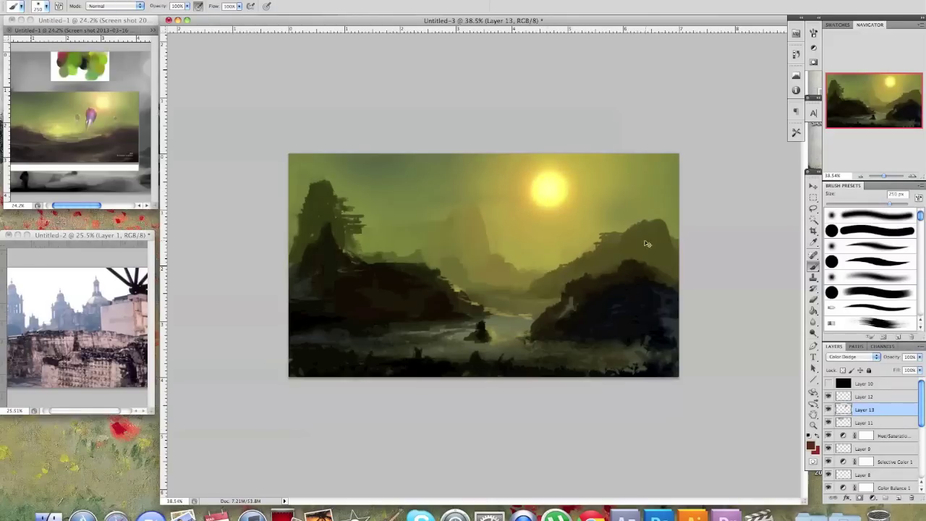
pyautogui.press('super+z')
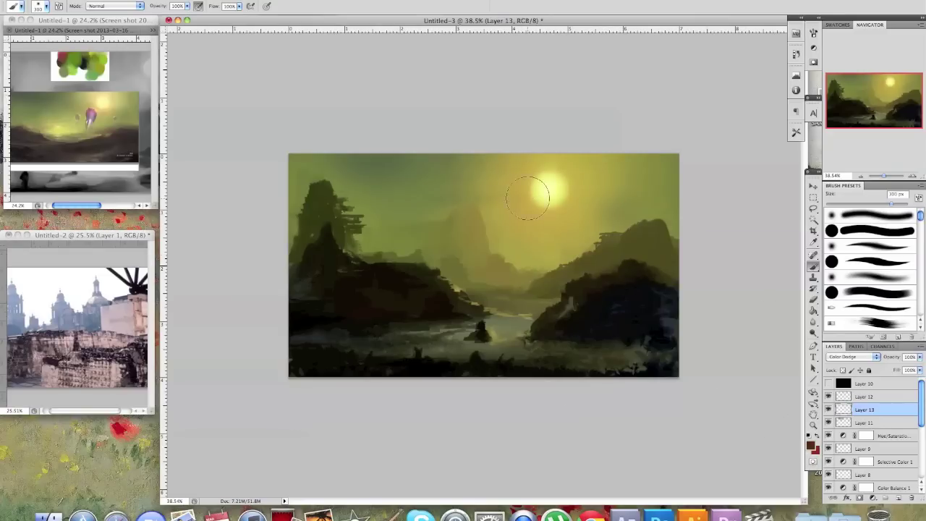
pyautogui.click(551, 191)
# Brush a faint warm glow into the hazy sky beside the left-hand trees, enlarging the soft brush up to 400 px
pyautogui.press('[')
pyautogui.press('[')
pyautogui.press(']')
pyautogui.press(']')
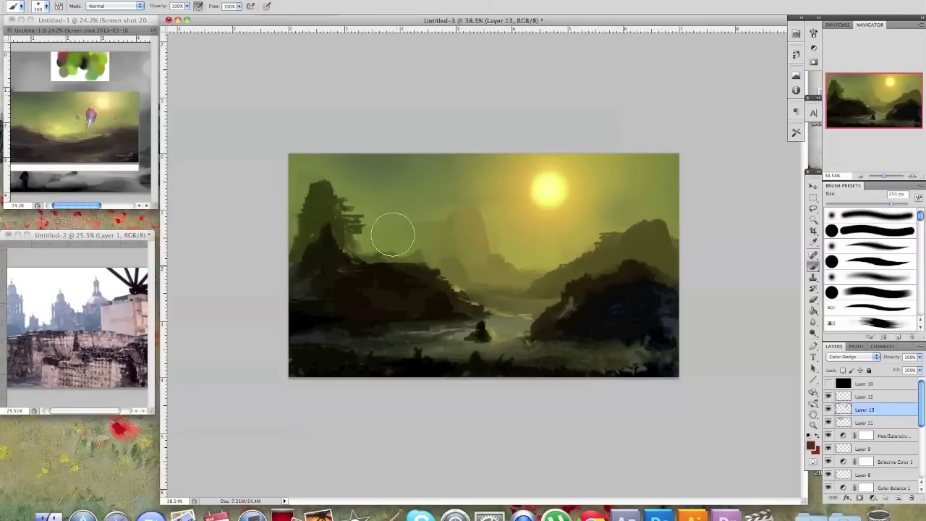
pyautogui.moveTo(382, 234)
pyautogui.mouseDown()
pyautogui.moveTo(343, 177)
pyautogui.moveTo(365, 226)
pyautogui.moveTo(389, 238)
pyautogui.mouseUp()
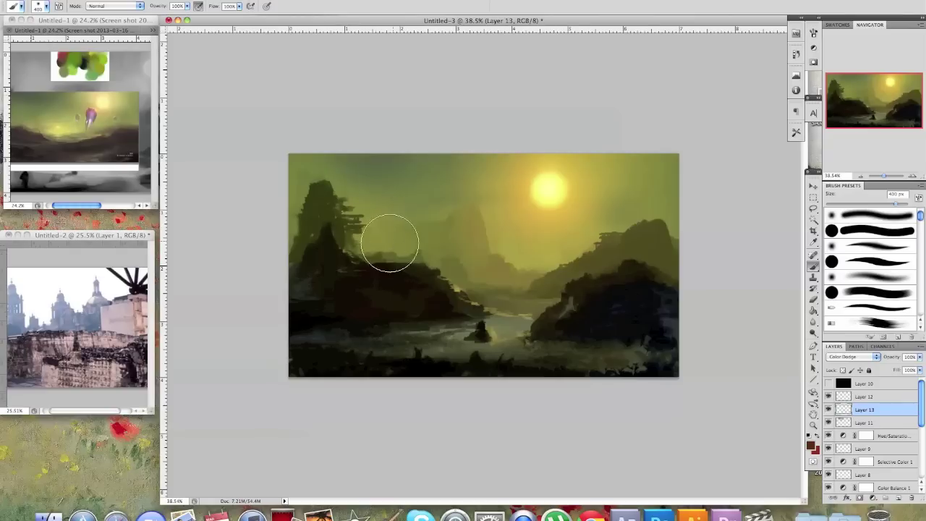
# Brush warm light onto the river-side edge of the right-hand rocks with a much smaller soft brush
pyautogui.press('[')
pyautogui.press('[')
pyautogui.press('[')
pyautogui.press('[')
pyautogui.press('[')
pyautogui.press('[')
pyautogui.press('[')
pyautogui.press('[')
pyautogui.press('[')
pyautogui.press('[')
pyautogui.press('[')
pyautogui.moveTo(554, 317)
pyautogui.mouseDown()
pyautogui.moveTo(598, 296)
pyautogui.moveTo(566, 323)
pyautogui.mouseUp()
pyautogui.press(']')
pyautogui.press(']')
pyautogui.press(']')
pyautogui.press(']')
pyautogui.press(']')
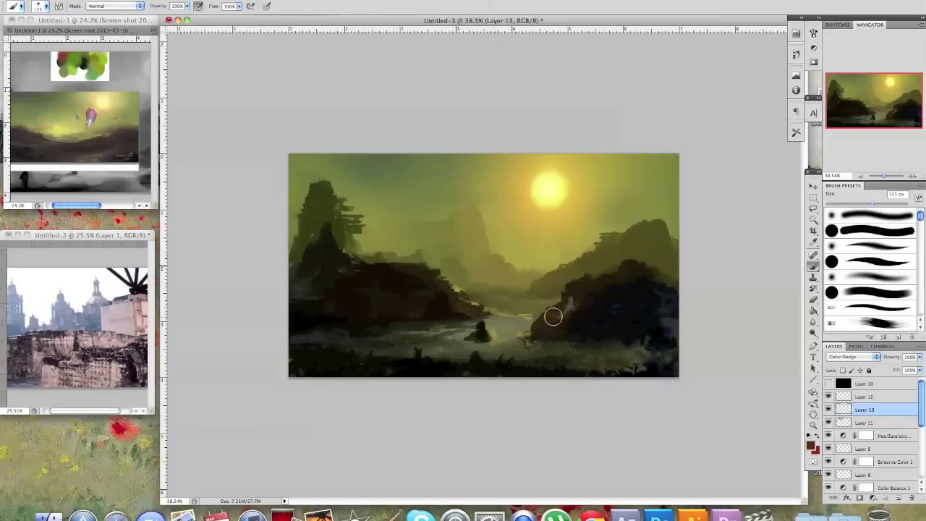
# Refine the warm touches on the right-hand rocks, reducing the soft brush to 40 px
pyautogui.press('[')
pyautogui.press('[')
pyautogui.press('[')
pyautogui.press('[')
pyautogui.press('[')
pyautogui.press('[')
pyautogui.press('[')
pyautogui.press('[')
# Add a Normal layer above the sun core layer and sample golden yellow from the sky just below the sun
pyautogui.click(898, 499)
pyautogui.moveTo(870, 395); pyautogui.dragTo(866, 393)
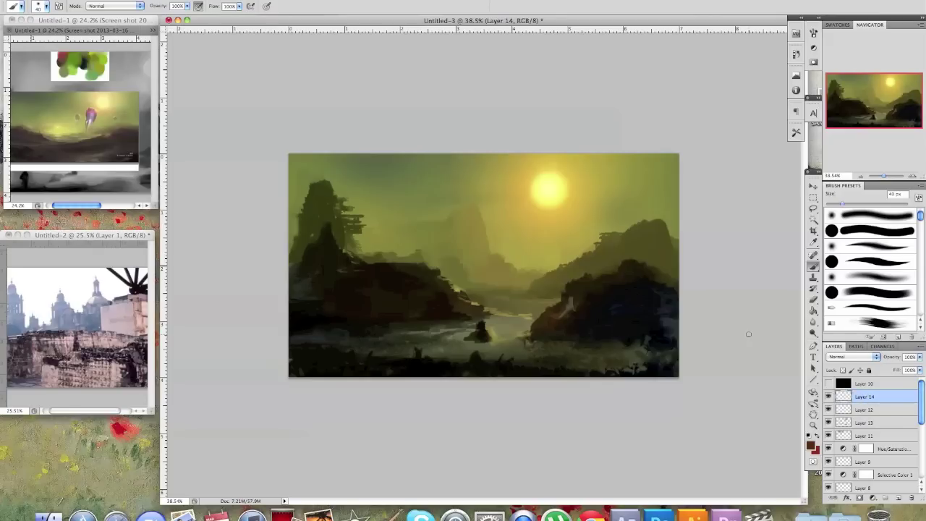
pyautogui.click(882, 276)
pyautogui.keyDown('alt'); pyautogui.click(568, 214); pyautogui.keyUp('alt')
# Choose the 500 px textured brush preset located beside the 30 px round one
pyautogui.click(46, 7)
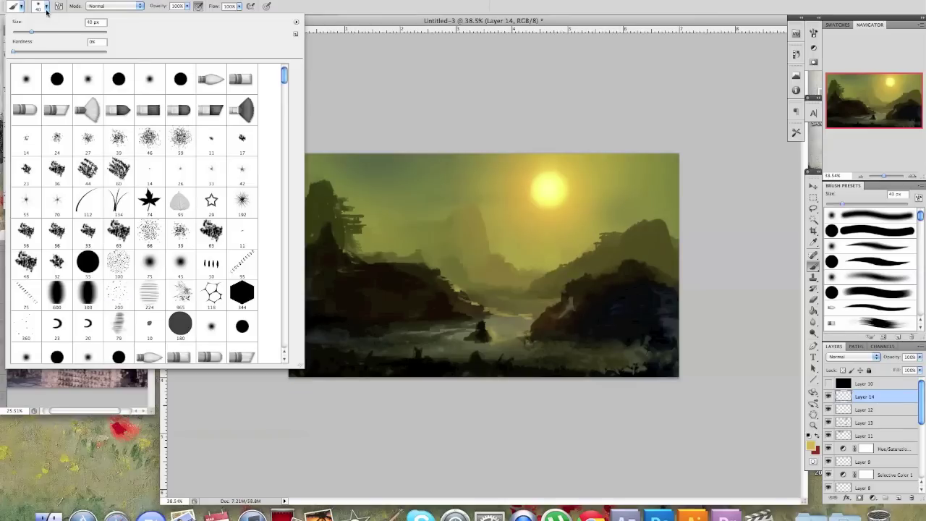
pyautogui.moveTo(284, 77)
pyautogui.mouseDown()
pyautogui.moveTo(286, 265)
pyautogui.moveTo(300, 303)
pyautogui.moveTo(285, 313)
pyautogui.moveTo(167, 327)
pyautogui.mouseUp()
pyautogui.click(57, 268)
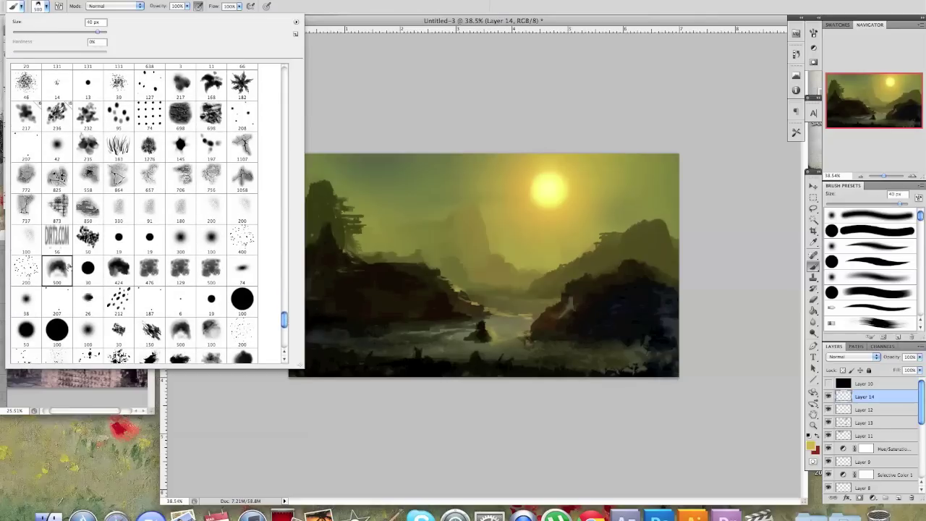
pyautogui.click(541, 63)
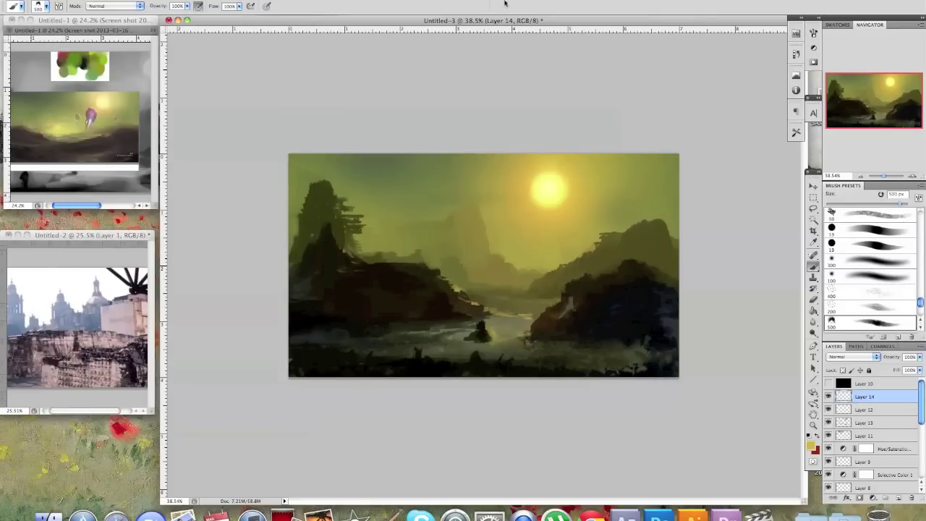
# Paint pale yellow light along the horizon at the river's far end, resizing the textured brush between 50 and 250 px
pyautogui.press('[')
pyautogui.press('[')
pyautogui.press('[')
pyautogui.press('[')
pyautogui.press('[')
pyautogui.press('[')
pyautogui.press('[')
pyautogui.press('[')
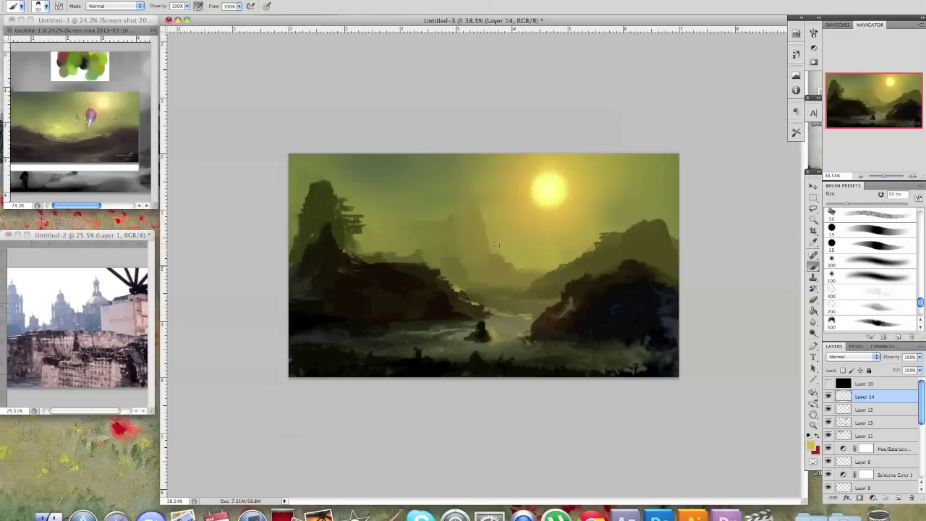
pyautogui.press(']')
pyautogui.press(']')
pyautogui.press(']')
pyautogui.press(']')
pyautogui.press(']')
pyautogui.press(']')
pyautogui.press(']')
pyautogui.press(']')
pyautogui.keyDown('alt'); pyautogui.click(555, 167); pyautogui.keyUp('alt')
# Switch to the 476 px textured brush preset and lay golden haze over the far river valley
pyautogui.click(47, 7)
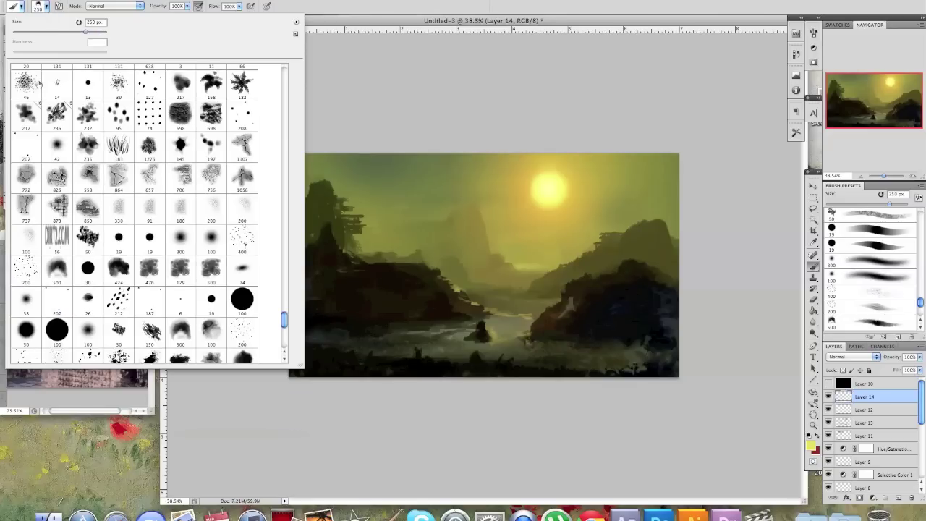
pyautogui.click(145, 269)
pyautogui.click(119, 277)
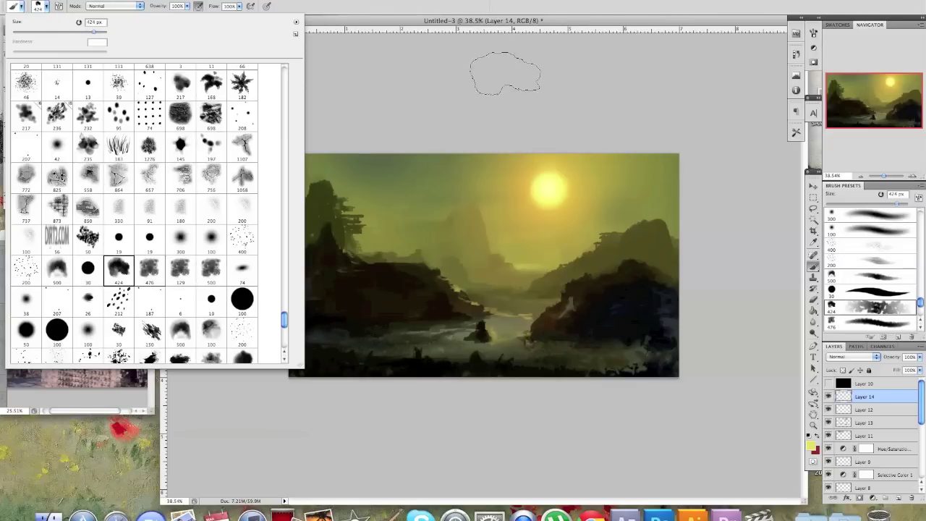
pyautogui.click(506, 73)
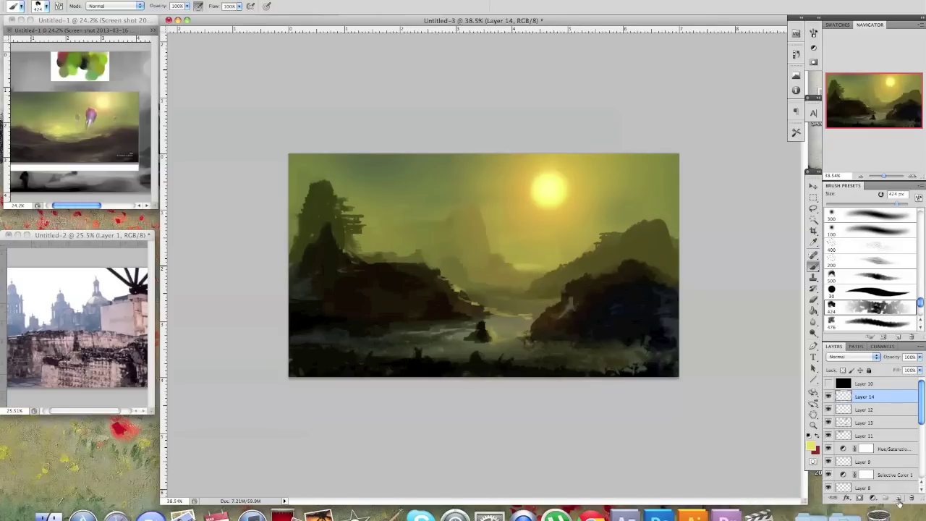
pyautogui.press('.')
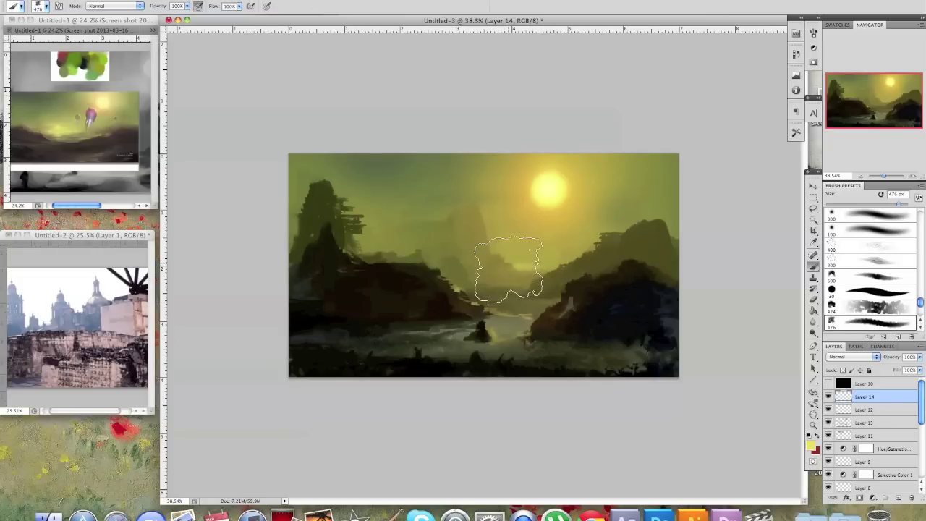
pyautogui.keyDown('alt'); pyautogui.click(526, 204); pyautogui.keyUp('alt')
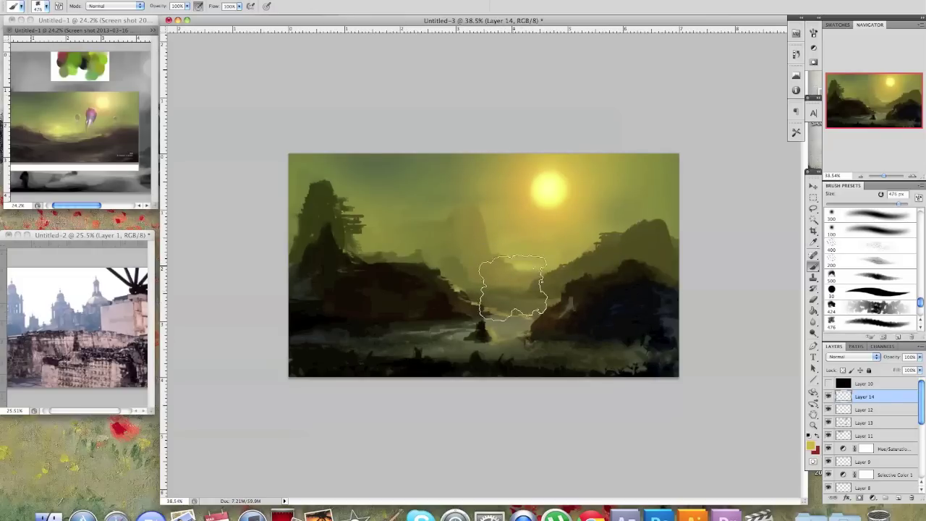
pyautogui.moveTo(505, 264); pyautogui.dragTo(505, 248)
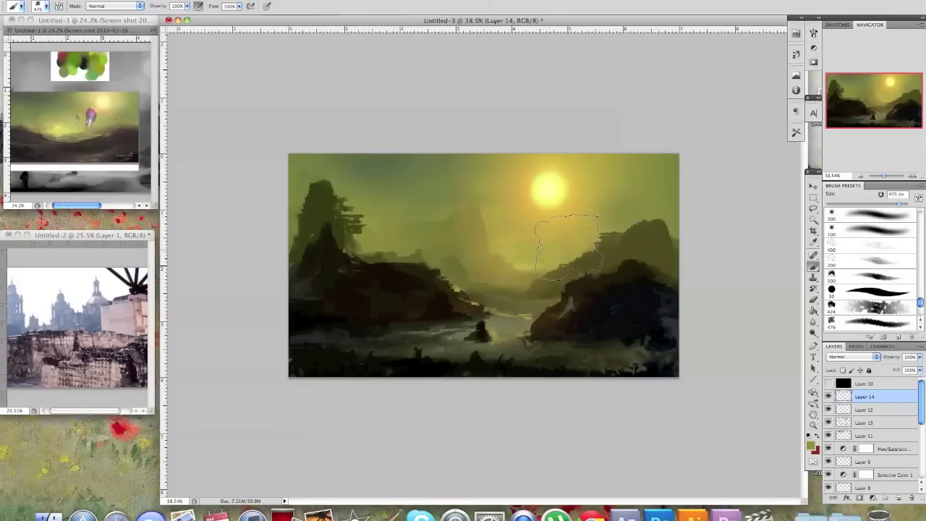
# Sample grey-green from the upper sky and brush it into the left sky, resizing the textured brush to 250 px
pyautogui.press('[')
pyautogui.press('[')
pyautogui.press('[')
pyautogui.press('[')
pyautogui.keyDown('alt'); pyautogui.click(378, 164); pyautogui.keyUp('alt')
pyautogui.moveTo(411, 201)
pyautogui.mouseDown()
pyautogui.moveTo(383, 206)
pyautogui.moveTo(366, 225)
pyautogui.mouseUp()
pyautogui.press(']')
pyautogui.press(']')
pyautogui.press(']')
pyautogui.press(']')
pyautogui.press('[')
pyautogui.press('[')
pyautogui.press('[')
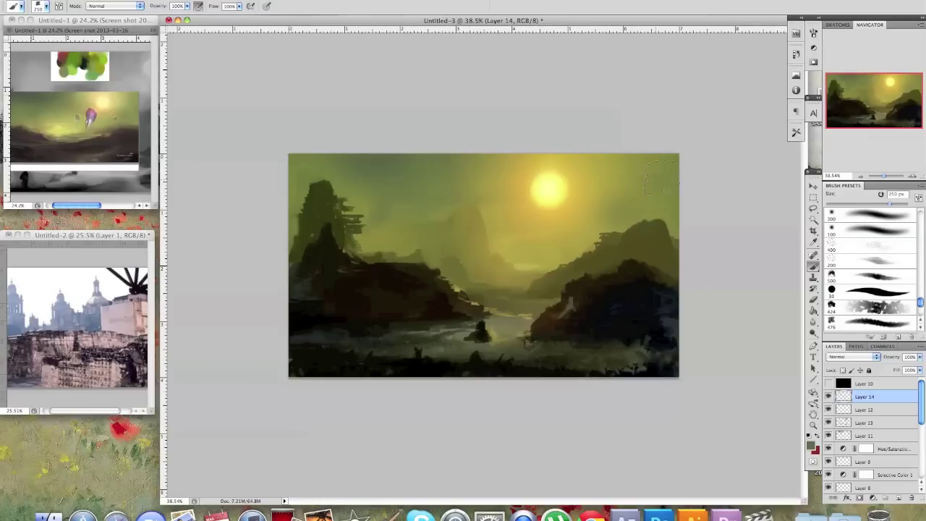
# Sample bright yellow from the sun and brush a wider glow around it with the textured brush at 500 px
pyautogui.press(']')
pyautogui.press(']')
pyautogui.press(']')
pyautogui.keyDown('alt'); pyautogui.click(558, 187); pyautogui.keyUp('alt')
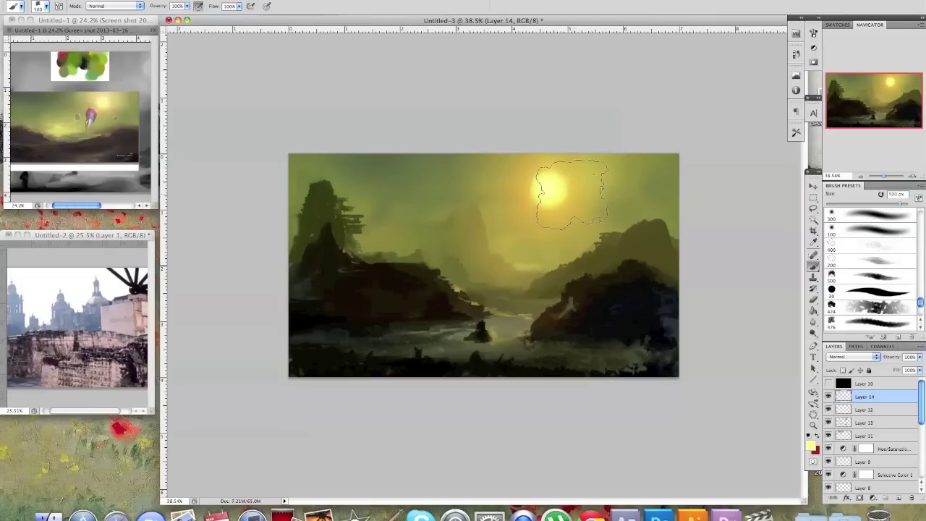
pyautogui.moveTo(583, 184); pyautogui.dragTo(556, 166)
pyautogui.click(507, 196)
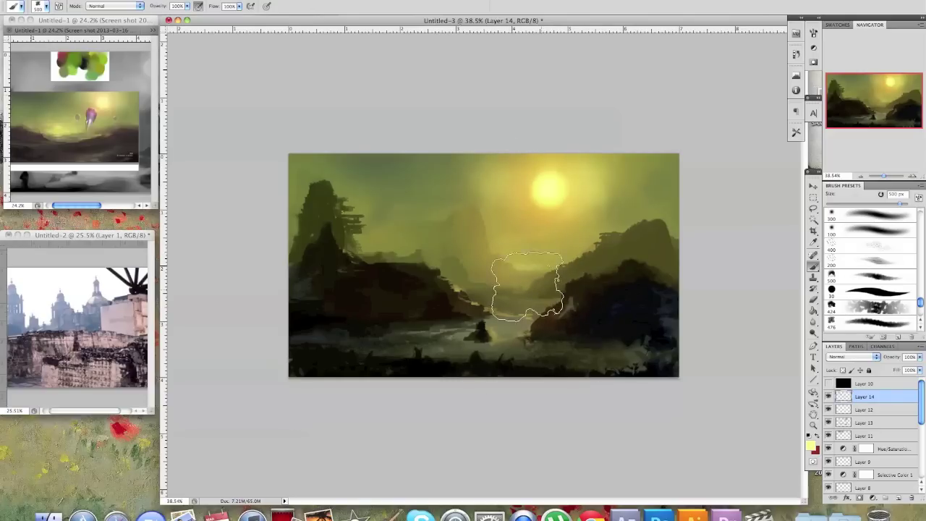
# Darken the upper-left sky with a dark grey-green based on its sampled colour, reducing the textured brush to 250 px
pyautogui.keyDown('alt'); pyautogui.click(444, 169); pyautogui.keyUp('alt')
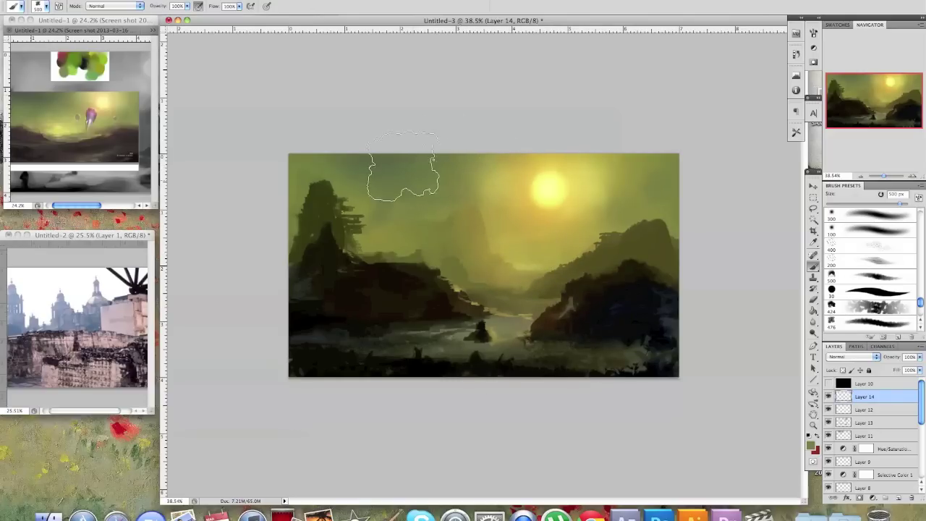
pyautogui.keyDown('alt'); pyautogui.click(396, 160); pyautogui.keyUp('alt')
pyautogui.click(811, 443)
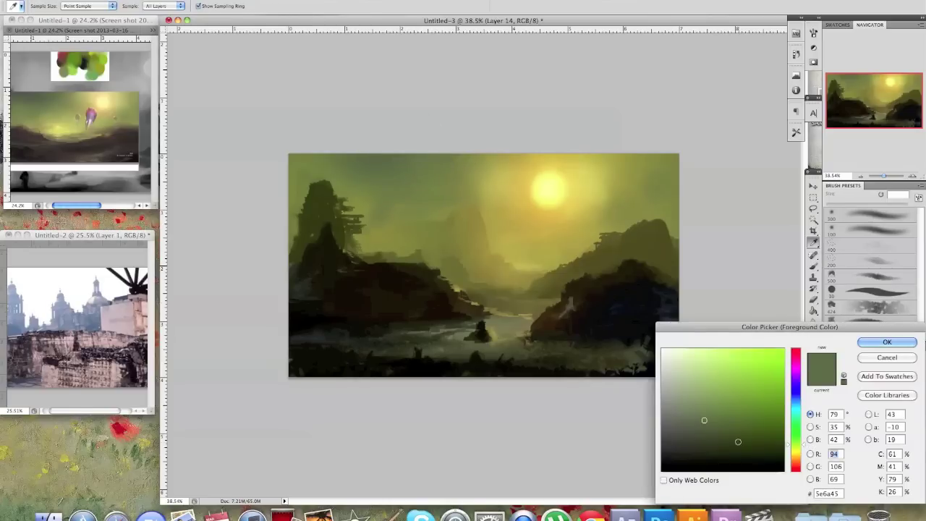
pyautogui.click(885, 343)
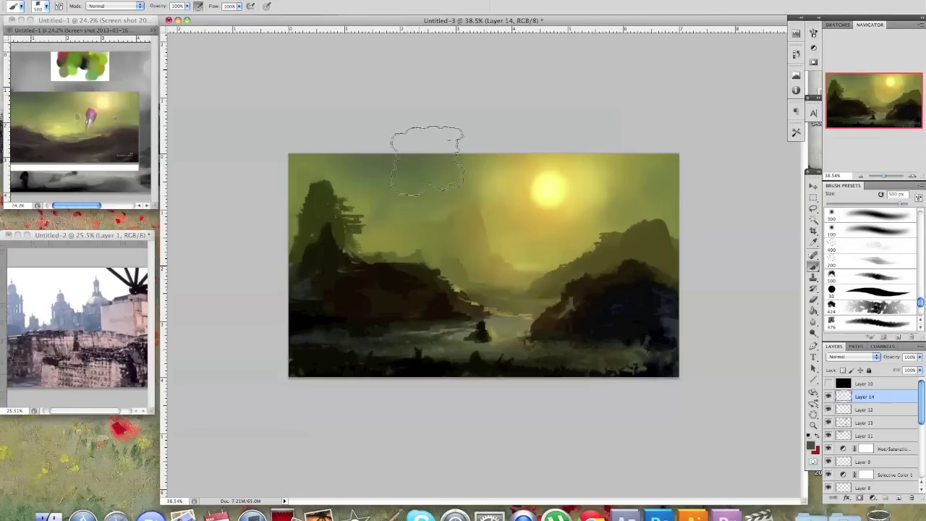
pyautogui.press('[')
pyautogui.press('[')
pyautogui.press('[')
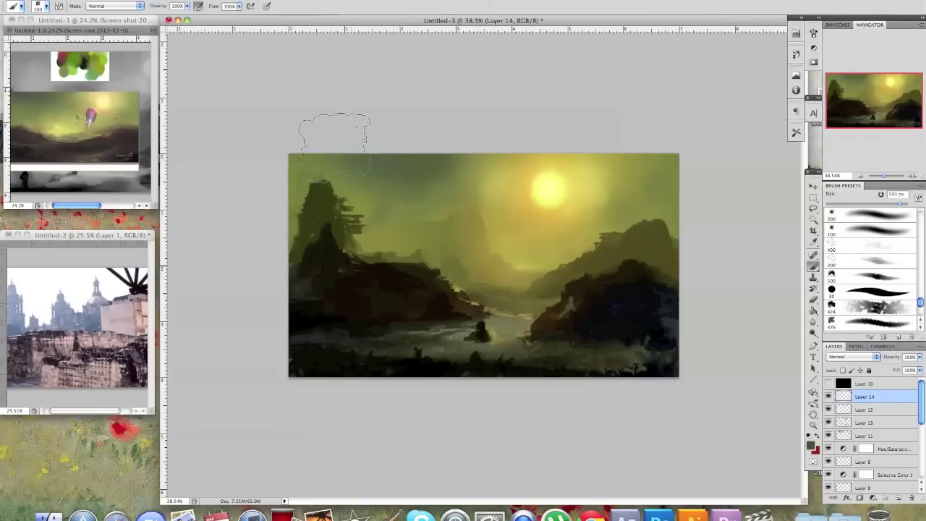
pyautogui.press(']')
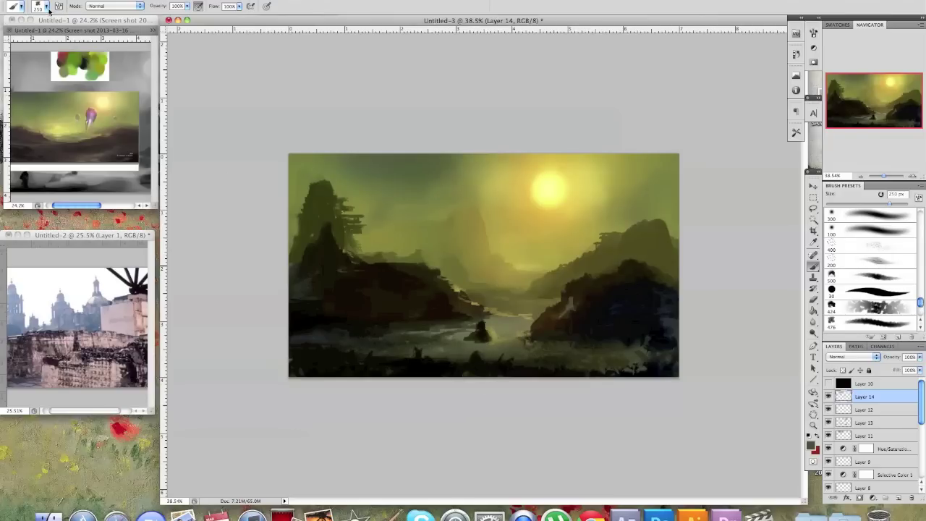
# Choose the 150 px textured brush preset
pyautogui.click(47, 7)
pyautogui.click(150, 330)
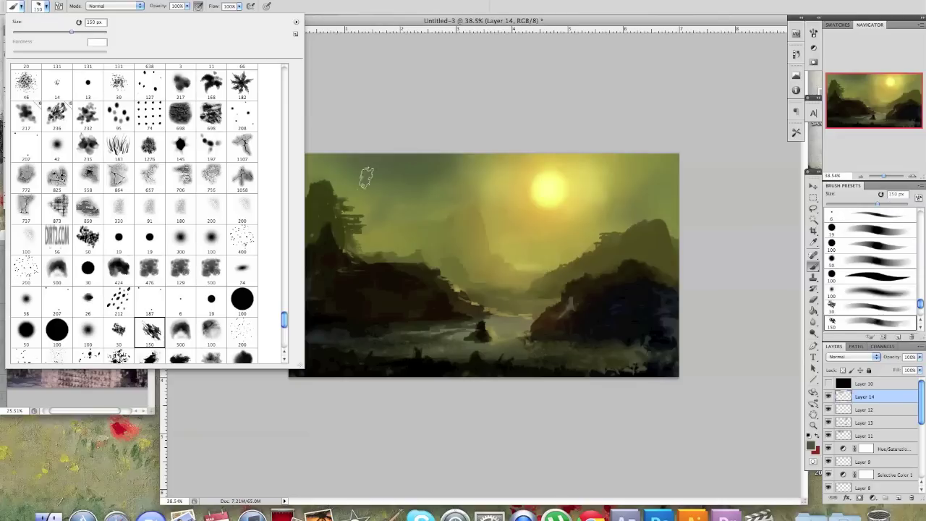
# Take the 150 px textured brush at a smaller size and paint over the water below the right-hand hill
pyautogui.click(484, 110)
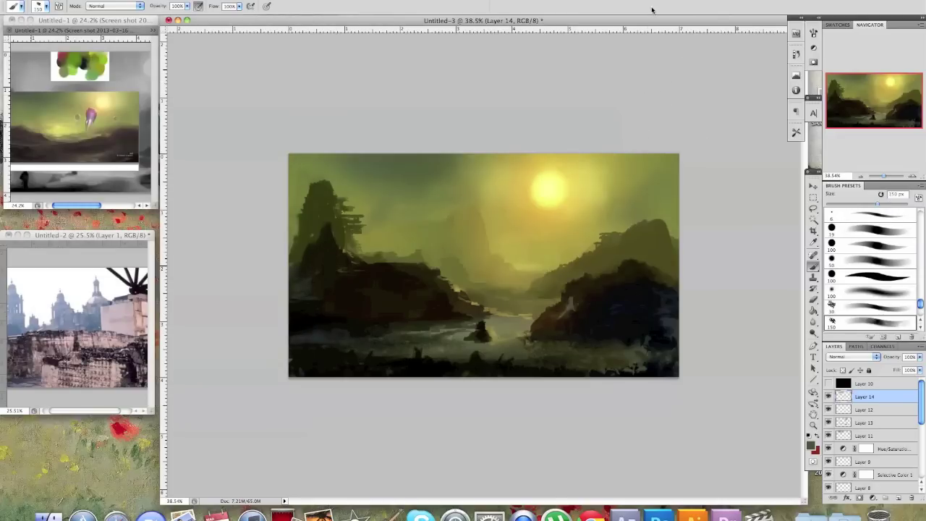
pyautogui.press('[')
pyautogui.press('[')
pyautogui.press('[')
pyautogui.press('[')
pyautogui.press('[')
pyautogui.press('[')
pyautogui.moveTo(545, 340)
pyautogui.mouseDown()
pyautogui.moveTo(479, 354)
pyautogui.moveTo(517, 353)
pyautogui.moveTo(489, 359)
pyautogui.mouseUp()
# Sample dark tones from the right-hand hill and the ground and paint them across the right foreground
pyautogui.keyDown('alt'); pyautogui.click(567, 330); pyautogui.keyUp('alt')
pyautogui.keyDown('alt'); pyautogui.click(492, 372); pyautogui.keyUp('alt')
pyautogui.moveTo(617, 351)
pyautogui.mouseDown()
pyautogui.moveTo(608, 373)
pyautogui.moveTo(643, 365)
pyautogui.mouseUp()
pyautogui.keyDown('alt'); pyautogui.click(574, 326); pyautogui.keyUp('alt')
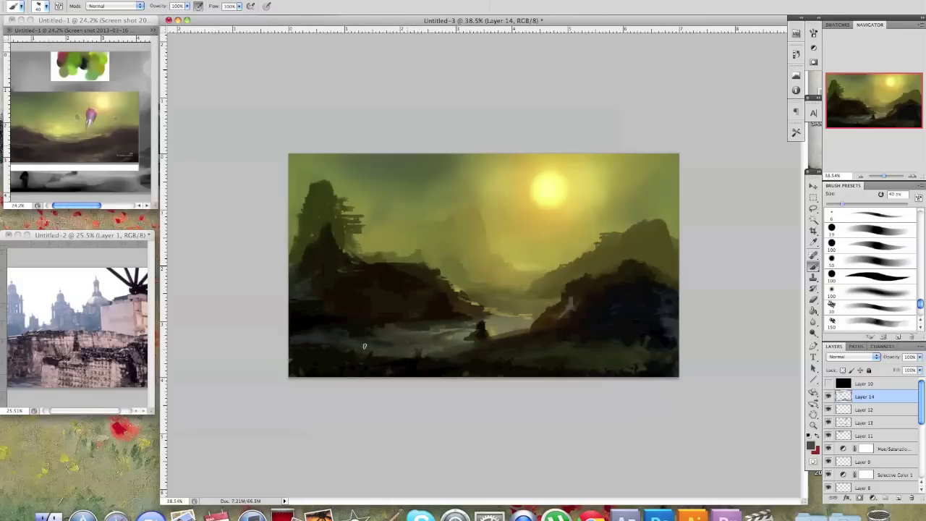
# Brush grey mist along the base of the left-hand hill, enlarging the brush for broader strokes
pyautogui.moveTo(351, 315); pyautogui.dragTo(417, 315)
pyautogui.press(']')
pyautogui.press(']')
pyautogui.press(']')
pyautogui.moveTo(327, 301); pyautogui.dragTo(386, 314)
# Choose a grey-brown foreground colour and brush faint haze over the foreground, varying the brush between 35 and 150 px
pyautogui.click(812, 447)
pyautogui.moveTo(697, 437); pyautogui.dragTo(698, 424)
pyautogui.click(885, 342)
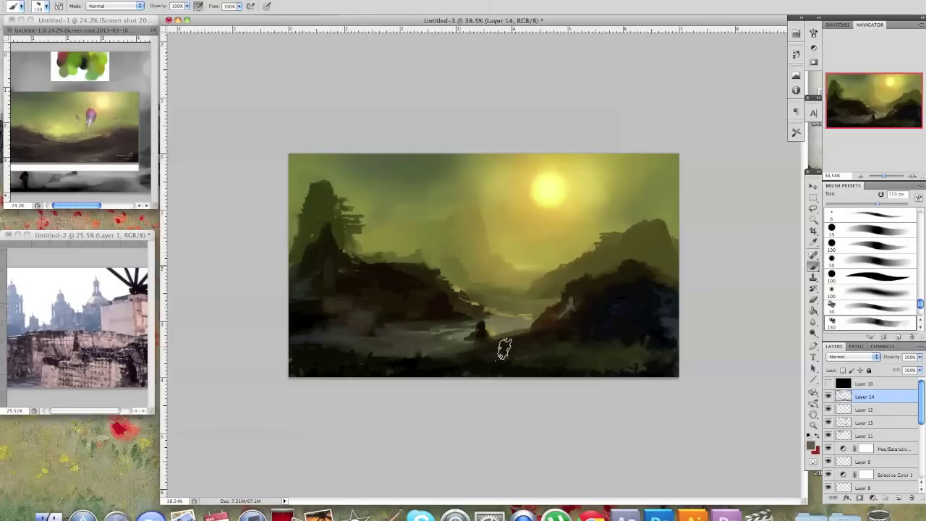
pyautogui.press('[')
pyautogui.press('[')
pyautogui.press('[')
pyautogui.press('[')
pyautogui.press('[')
pyautogui.press('[')
pyautogui.press('[')
pyautogui.press('[')
pyautogui.press('[')
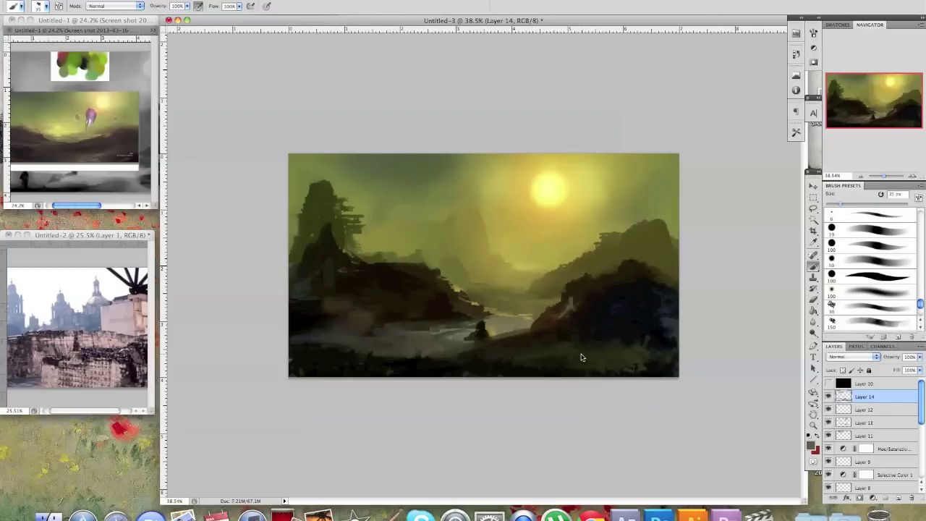
pyautogui.press(']')
pyautogui.press(']')
pyautogui.press(']')
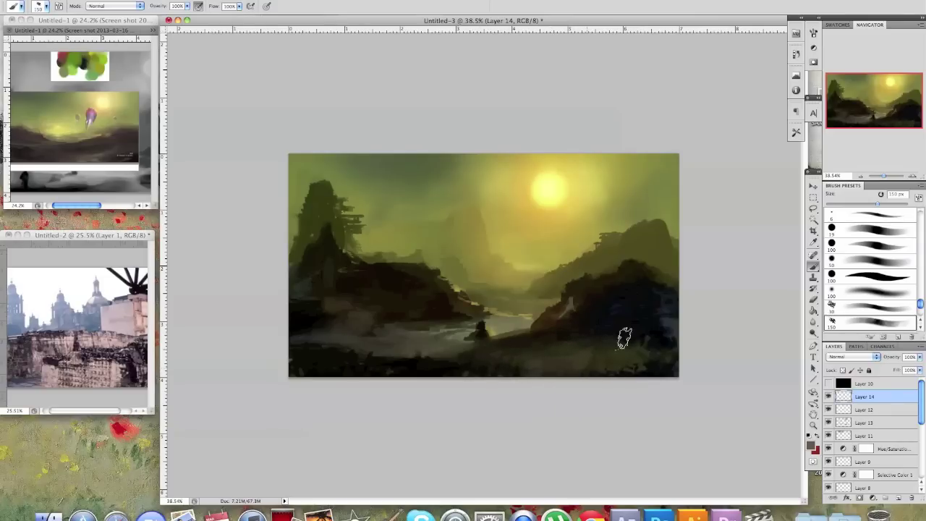
# Sample near-black from the ground, paint the right foreground with a 50 px brush and undo the last stroke
pyautogui.press('[')
pyautogui.press('[')
pyautogui.press('[')
pyautogui.keyDown('alt'); pyautogui.click(438, 361); pyautogui.keyUp('alt')
pyautogui.moveTo(615, 353)
pyautogui.mouseDown()
pyautogui.moveTo(635, 338)
pyautogui.moveTo(683, 358)
pyautogui.moveTo(656, 349)
pyautogui.moveTo(627, 357)
pyautogui.mouseUp()
pyautogui.press('super+z')
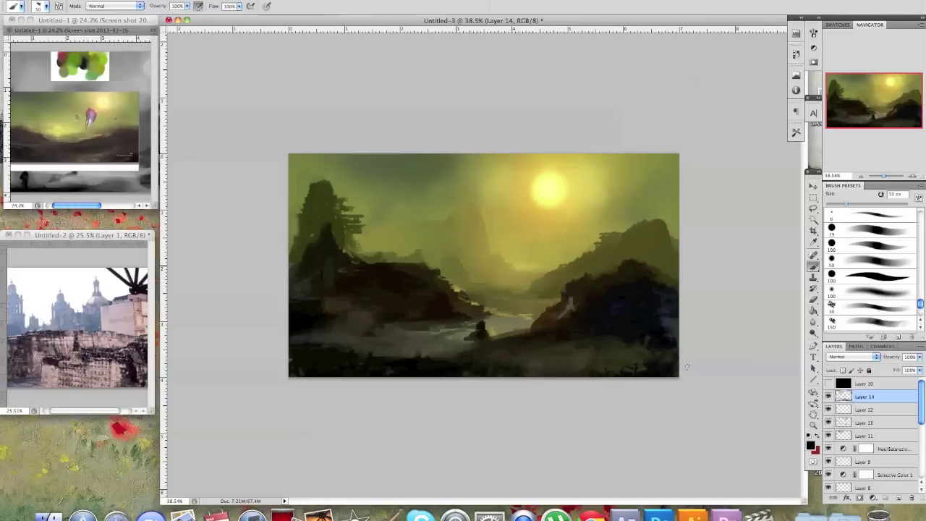
# Rework the left edge and lower slope of the right-hand hill with the brush reduced to 45 px
pyautogui.press('[')
pyautogui.press('[')
pyautogui.press('[')
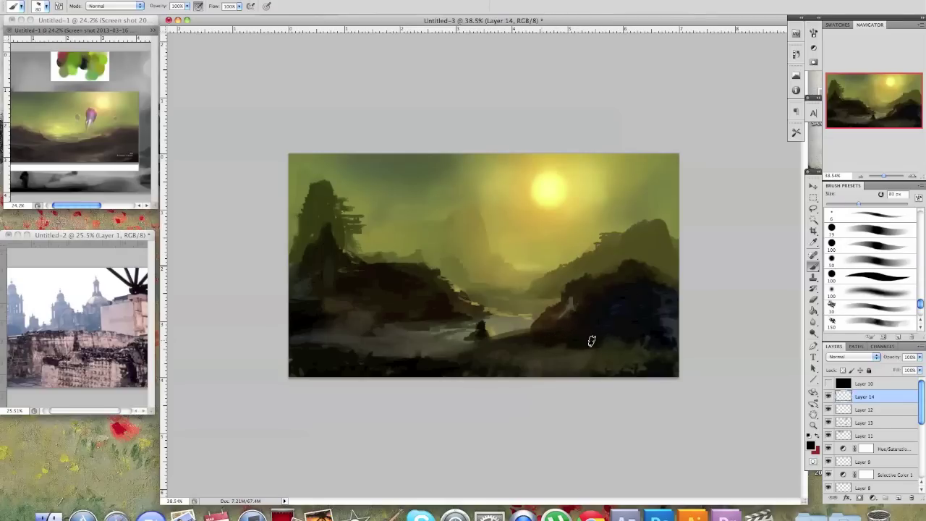
pyautogui.click(591, 332)
pyautogui.press('[')
pyautogui.press('[')
pyautogui.moveTo(579, 298)
pyautogui.mouseDown()
pyautogui.moveTo(564, 307)
pyautogui.moveTo(583, 292)
pyautogui.mouseUp()
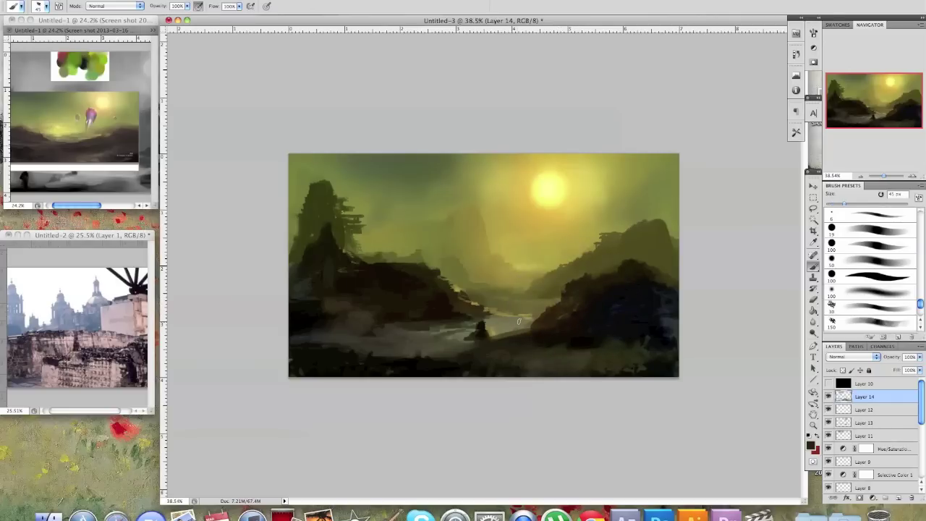
pyautogui.moveTo(547, 316); pyautogui.dragTo(547, 320)
# Set the foreground colour to #26241c and paint out the small dark rock in the river
pyautogui.click(812, 443)
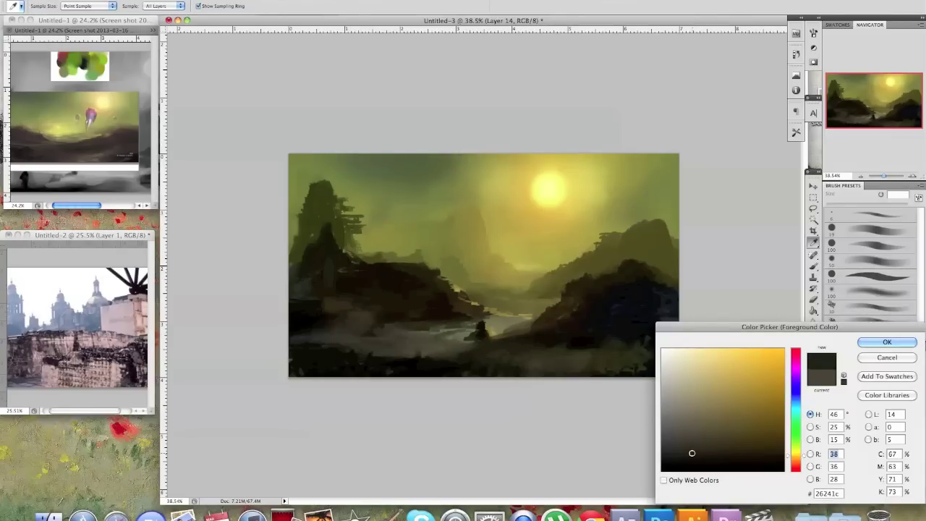
pyautogui.press('Return')
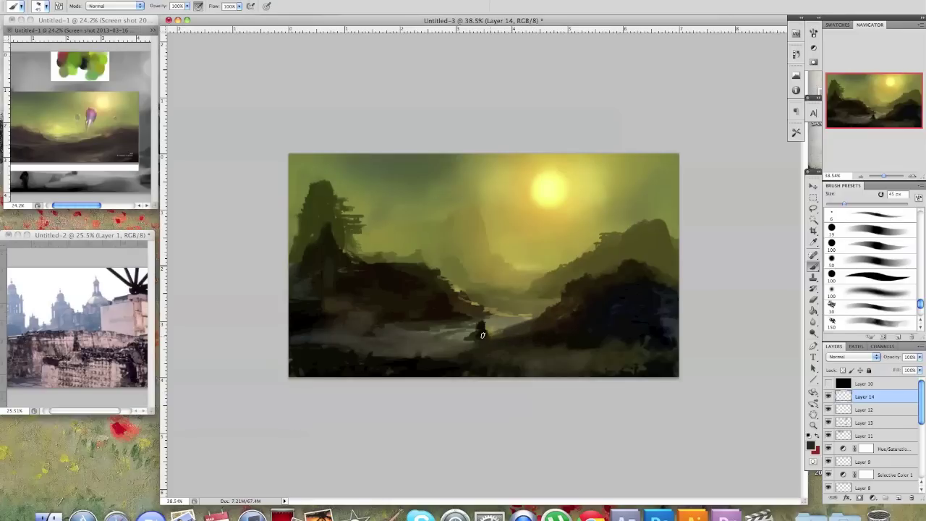
pyautogui.moveTo(498, 331); pyautogui.dragTo(446, 334)
pyautogui.moveTo(497, 319)
pyautogui.mouseDown()
pyautogui.moveTo(445, 325)
pyautogui.moveTo(503, 320)
pyautogui.moveTo(476, 327)
pyautogui.moveTo(441, 316)
pyautogui.moveTo(464, 321)
pyautogui.moveTo(454, 312)
pyautogui.moveTo(500, 320)
pyautogui.moveTo(447, 327)
pyautogui.moveTo(432, 314)
pyautogui.moveTo(458, 322)
pyautogui.moveTo(439, 314)
pyautogui.moveTo(454, 331)
pyautogui.moveTo(491, 336)
pyautogui.moveTo(476, 344)
pyautogui.moveTo(449, 334)
pyautogui.mouseUp()
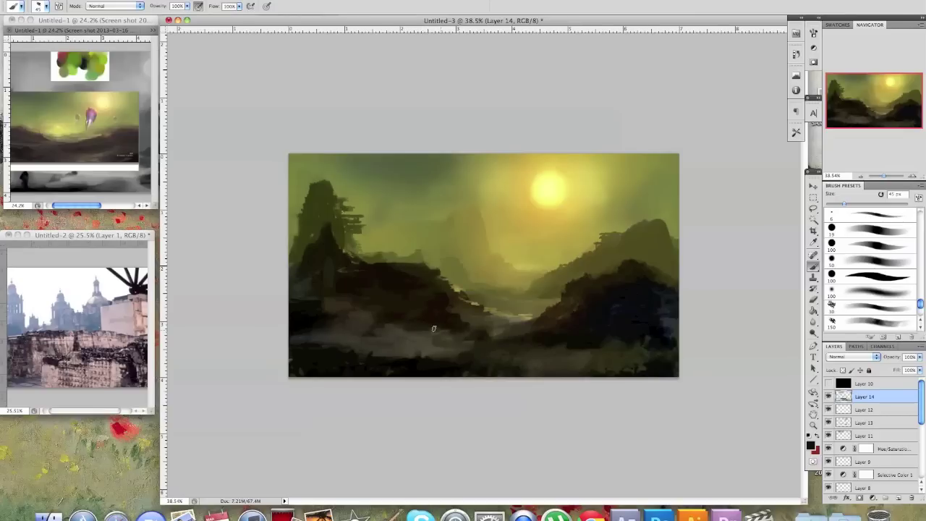
pyautogui.keyDown('alt'); pyautogui.click(403, 288); pyautogui.keyUp('alt')
pyautogui.moveTo(479, 191)
pyautogui.mouseDown()
pyautogui.moveTo(426, 244)
pyautogui.moveTo(514, 221)
pyautogui.moveTo(427, 254)
pyautogui.moveTo(516, 210)
pyautogui.moveTo(438, 220)
pyautogui.mouseUp()
pyautogui.press('super+z')
pyautogui.press('[')
pyautogui.keyDown('alt'); pyautogui.click(608, 209); pyautogui.keyUp('alt')
pyautogui.moveTo(606, 263)
pyautogui.mouseDown()
pyautogui.moveTo(658, 361)
pyautogui.moveTo(641, 271)
pyautogui.moveTo(556, 314)
pyautogui.moveTo(656, 337)
pyautogui.mouseUp()
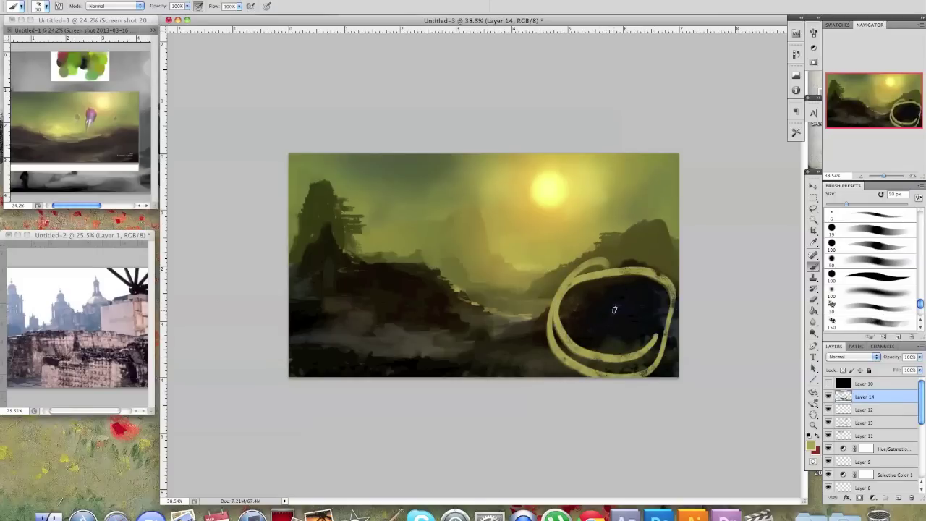
pyautogui.press('super+z')
pyautogui.keyDown('alt'); pyautogui.click(493, 285); pyautogui.keyUp('alt')
pyautogui.moveTo(468, 264)
pyautogui.mouseDown()
pyautogui.moveTo(487, 265)
pyautogui.moveTo(463, 242)
pyautogui.moveTo(478, 247)
pyautogui.moveTo(464, 206)
pyautogui.moveTo(479, 220)
pyautogui.moveTo(479, 204)
pyautogui.moveTo(492, 283)
pyautogui.moveTo(467, 302)
pyautogui.moveTo(454, 205)
pyautogui.mouseUp()
pyautogui.press('super+alt+z')
pyautogui.press('super+alt+z')
pyautogui.press('super+alt+z')
pyautogui.press('super+alt+z')
pyautogui.press('super+alt+z')
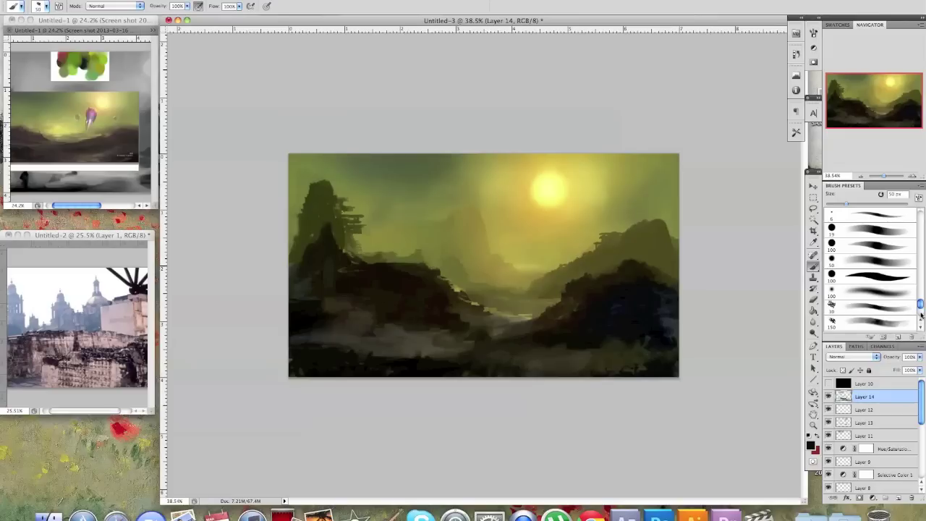
# Select the soft 100 px brush, enlarge it to 250 px and glaze sampled yellow-green sky tones over the distant right-hand hills
pyautogui.click(889, 290)
pyautogui.keyDown('alt'); pyautogui.click(572, 241); pyautogui.keyUp('alt')
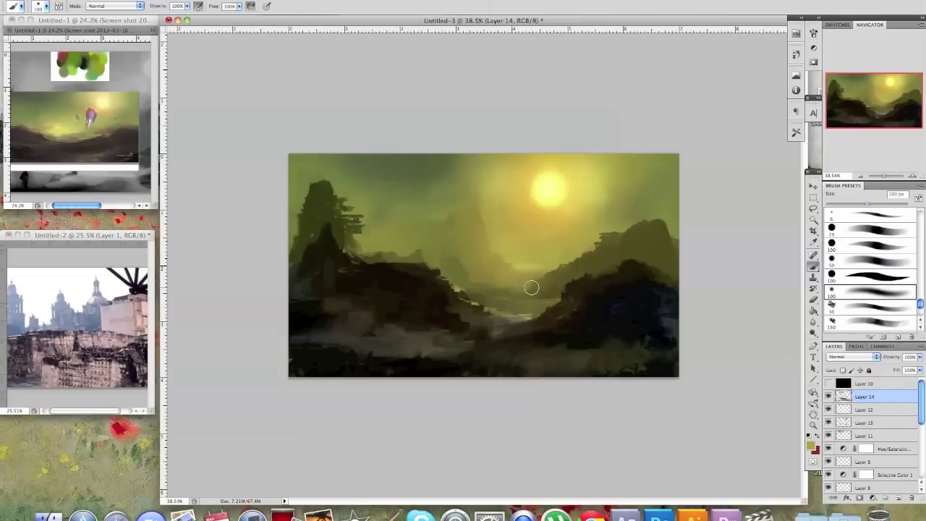
pyautogui.press(']')
pyautogui.press(']')
pyautogui.press(']')
pyautogui.press(']')
pyautogui.press(']')
pyautogui.keyDown('alt'); pyautogui.click(557, 220); pyautogui.keyUp('alt')
pyautogui.moveTo(600, 201)
pyautogui.keyDown('alt'); pyautogui.mouseDown()
pyautogui.moveTo(597, 194)
pyautogui.moveTo(540, 242)
pyautogui.moveTo(541, 231)
pyautogui.moveTo(552, 234)
pyautogui.mouseUp(); pyautogui.keyUp('alt')
pyautogui.moveTo(585, 247); pyautogui.dragTo(571, 253)
pyautogui.keyDown('alt'); pyautogui.click(632, 207); pyautogui.keyUp('alt')
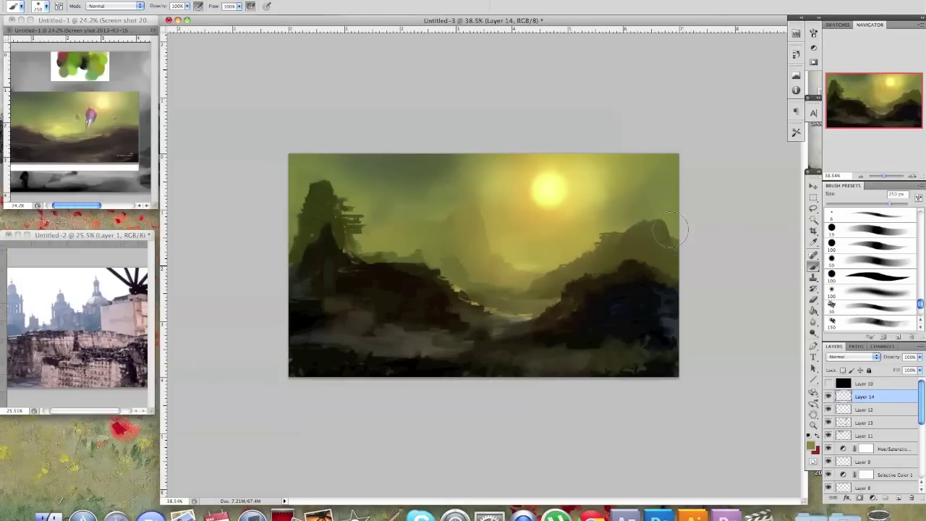
# Sample the yellow glow near the sun and spread soft haze over the right-hand slopes with a much larger brush
pyautogui.keyDown('alt'); pyautogui.click(586, 208); pyautogui.keyUp('alt')
pyautogui.press(']')
pyautogui.press(']')
pyautogui.press(']')
pyautogui.press(']')
pyautogui.press(']')
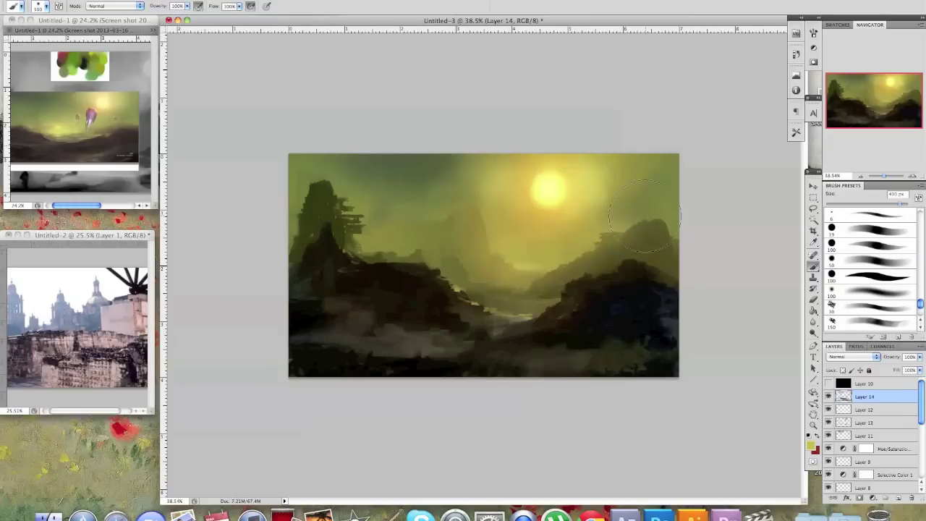
pyautogui.moveTo(582, 268)
pyautogui.mouseDown()
pyautogui.moveTo(590, 240)
pyautogui.moveTo(589, 254)
pyautogui.mouseUp()
# Reduce the soft brush to 60 px and smaller, and paint light haze along the horizon in the valley
pyautogui.press('[')
pyautogui.press('[')
pyautogui.press('[')
pyautogui.press('[')
pyautogui.press('[')
pyautogui.press('[')
pyautogui.press('[')
pyautogui.press('[')
pyautogui.press('[')
pyautogui.press('[')
pyautogui.press('[')
pyautogui.press('[')
pyautogui.press(']')
pyautogui.press(']')
pyautogui.press(']')
pyautogui.press(']')
pyautogui.click(528, 260)
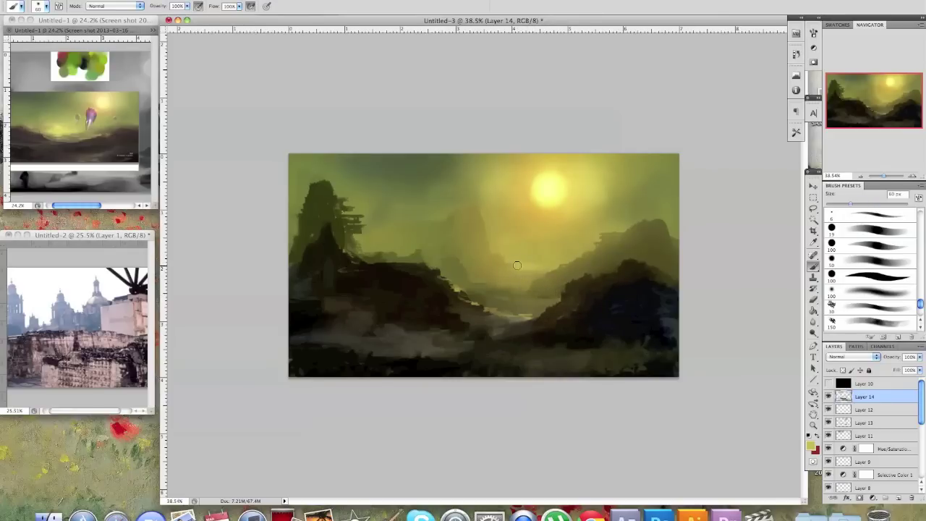
pyautogui.press('[')
pyautogui.press('[')
pyautogui.moveTo(533, 266); pyautogui.dragTo(526, 266)
# Enlarge the soft brush to 150 px and blend sampled sky and hill tones around the distant hills
pyautogui.press(']')
pyautogui.press(']')
pyautogui.press(']')
pyautogui.press(']')
pyautogui.press(']')
pyautogui.press(']')
pyautogui.press(']')
pyautogui.click(366, 213)
pyautogui.keyDown('alt'); pyautogui.click(661, 242); pyautogui.keyUp('alt')
pyautogui.keyDown('alt'); pyautogui.click(660, 178); pyautogui.keyUp('alt')
pyautogui.keyDown('alt'); pyautogui.click(534, 216); pyautogui.keyUp('alt')
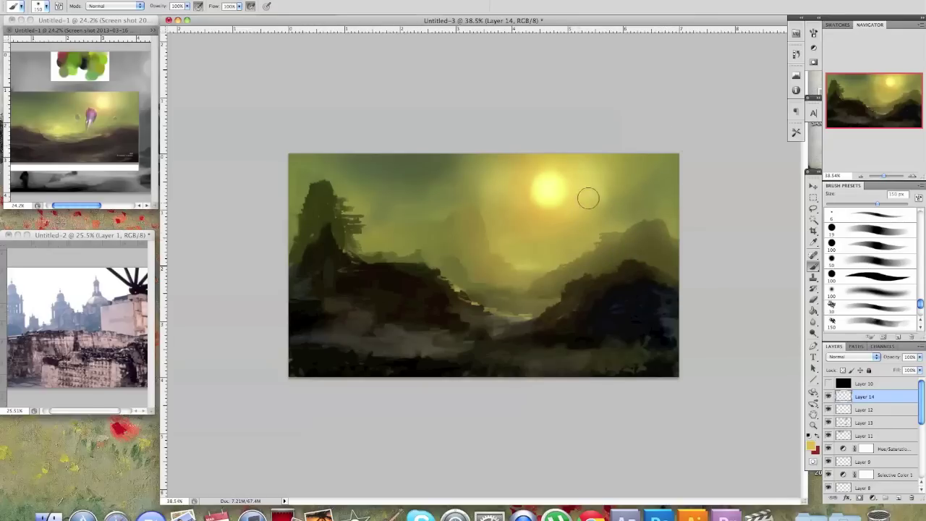
# Sample the sun's colour, zoom in on the sun in the reference painting and touch up the sun's lower part
pyautogui.keyDown('alt'); pyautogui.click(550, 199); pyautogui.keyUp('alt')
pyautogui.click(100, 108)
pyautogui.moveTo(131, 98); pyautogui.dragTo(176, 99)
pyautogui.click(546, 199)
# Switch to the 150 px textured brush, resize it to 80 px and sample the yellow at the sun's edge
pyautogui.click(872, 323)
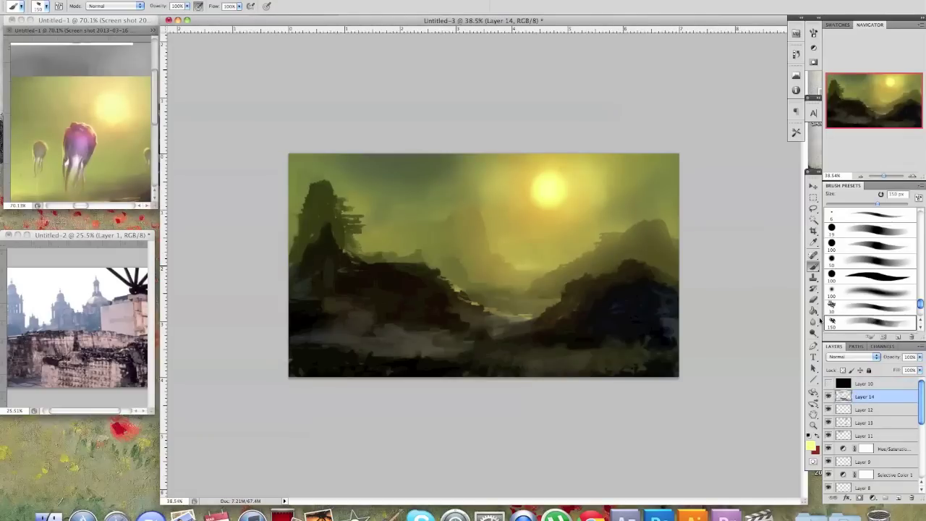
pyautogui.press('[')
pyautogui.press(']')
pyautogui.press(']')
pyautogui.press(']')
pyautogui.keyDown('alt'); pyautogui.click(541, 173); pyautogui.keyUp('alt')
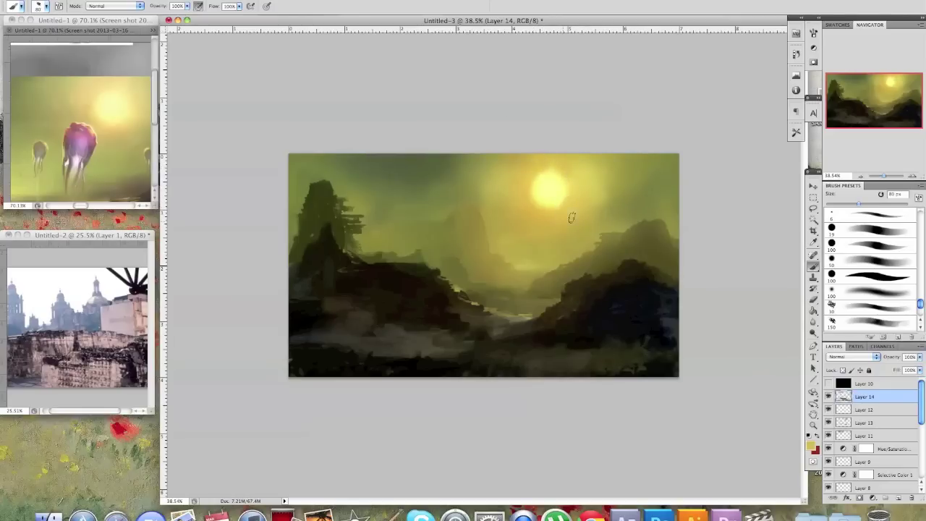
# Enlarge the textured brush and paint sampled yellow-green tones into the sky between the sun and the dark cloud
pyautogui.press(']')
pyautogui.press(']')
pyautogui.press(']')
pyautogui.press(']')
pyautogui.press(']')
pyautogui.press(']')
pyautogui.press(']')
pyautogui.keyDown('alt'); pyautogui.click(583, 182); pyautogui.keyUp('alt')
pyautogui.moveTo(508, 191)
pyautogui.mouseDown()
pyautogui.moveTo(519, 228)
pyautogui.moveTo(493, 198)
pyautogui.mouseUp()
pyautogui.keyDown('alt'); pyautogui.click(492, 178); pyautogui.keyUp('alt')
pyautogui.moveTo(461, 172)
pyautogui.mouseDown()
pyautogui.moveTo(534, 239)
pyautogui.moveTo(512, 229)
pyautogui.mouseUp()
pyautogui.keyDown('alt'); pyautogui.click(437, 170); pyautogui.keyUp('alt')
pyautogui.moveTo(453, 167)
pyautogui.mouseDown()
pyautogui.moveTo(448, 181)
pyautogui.moveTo(473, 181)
pyautogui.moveTo(458, 165)
pyautogui.moveTo(469, 168)
pyautogui.mouseUp()
# Resize the textured brush, sample the sky tone beside the dark cloud and rework the cloud's edge facing the sun
pyautogui.press('[')
pyautogui.press('[')
pyautogui.press('[')
pyautogui.press('[')
pyautogui.press('[')
pyautogui.press('[')
pyautogui.keyDown('alt'); pyautogui.click(499, 181); pyautogui.keyUp('alt')
pyautogui.press('[')
pyautogui.press('[')
pyautogui.press('[')
pyautogui.press('[')
pyautogui.press('[')
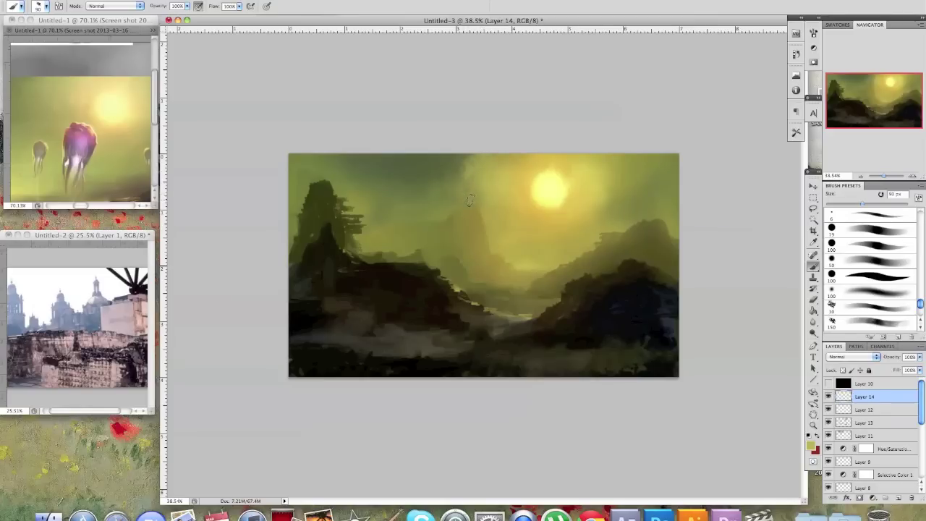
# Sample the hazy sky tone beside the left tower, enlarge the textured brush to 150 px and soften the sky
pyautogui.keyDown('alt'); pyautogui.click(377, 231); pyautogui.keyUp('alt')
pyautogui.press(']')
pyautogui.press(']')
pyautogui.press(']')
pyautogui.press(']')
pyautogui.press(']')
pyautogui.press(']')
pyautogui.press(']')
pyautogui.press(']')
pyautogui.press(']')
pyautogui.press(']')
pyautogui.press('[')
pyautogui.press('[')
pyautogui.press('[')
pyautogui.press('[')
pyautogui.press('[')
pyautogui.press(']')
pyautogui.press(']')
pyautogui.press(']')
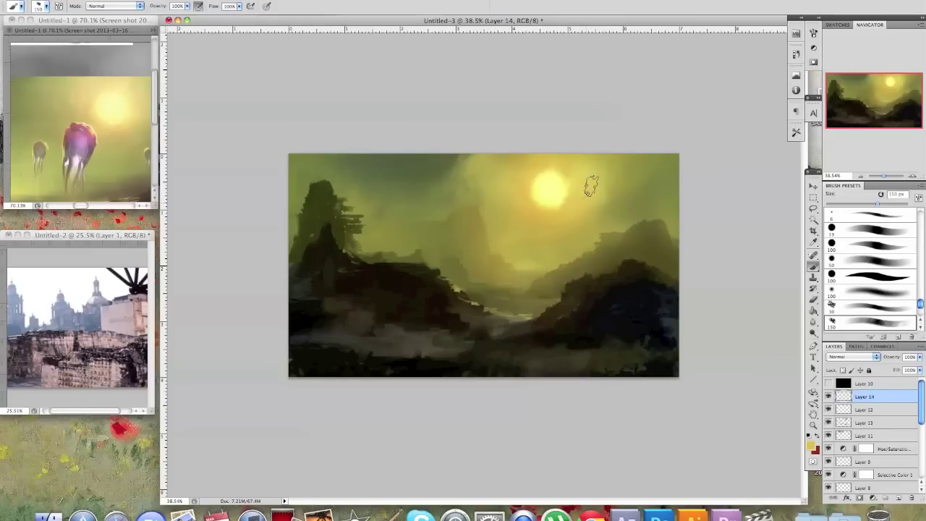
# Sample the sun's bright yellow and a green from the reference painting, and dab them into the haze below the sun
pyautogui.keyDown('alt'); pyautogui.click(552, 190); pyautogui.keyUp('alt')
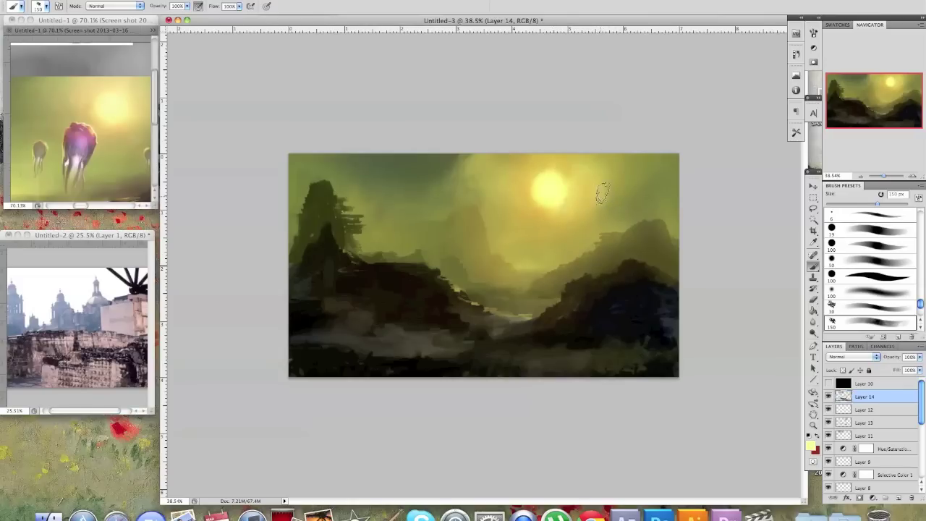
pyautogui.moveTo(542, 235)
pyautogui.mouseDown()
pyautogui.moveTo(517, 239)
pyautogui.moveTo(551, 236)
pyautogui.mouseUp()
pyautogui.click(44, 156)
pyautogui.moveTo(43, 156); pyautogui.dragTo(10, 156)
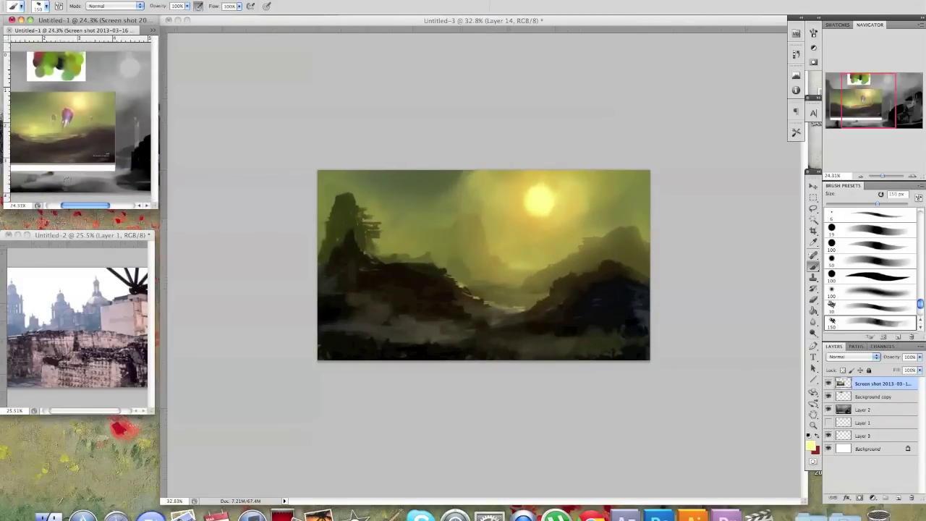
pyautogui.click(530, 259)
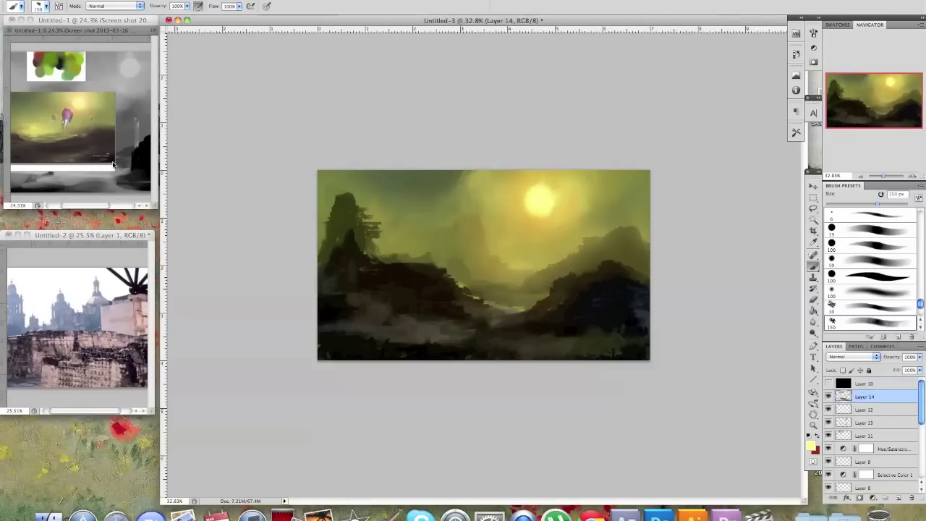
pyautogui.keyDown('alt'); pyautogui.click(47, 128); pyautogui.keyUp('alt')
pyautogui.moveTo(505, 252)
pyautogui.mouseDown()
pyautogui.moveTo(495, 248)
pyautogui.moveTo(504, 246)
pyautogui.mouseUp()
# Reduce the brush to 80 px, sample the sky and paint that tone into the haze beside the left tower
pyautogui.press('[')
pyautogui.press('[')
pyautogui.press('[')
pyautogui.press('[')
pyautogui.keyDown('alt'); pyautogui.click(410, 209); pyautogui.keyUp('alt')
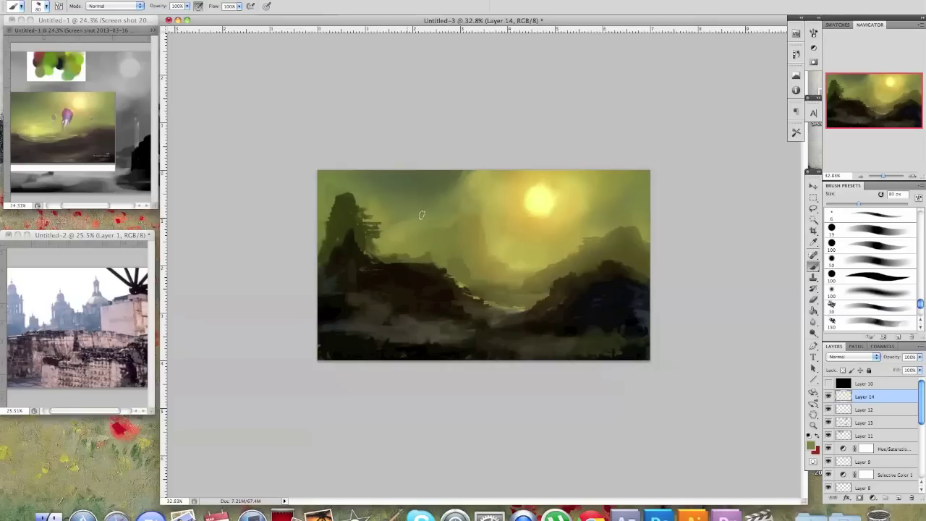
pyautogui.moveTo(409, 219); pyautogui.dragTo(414, 224)
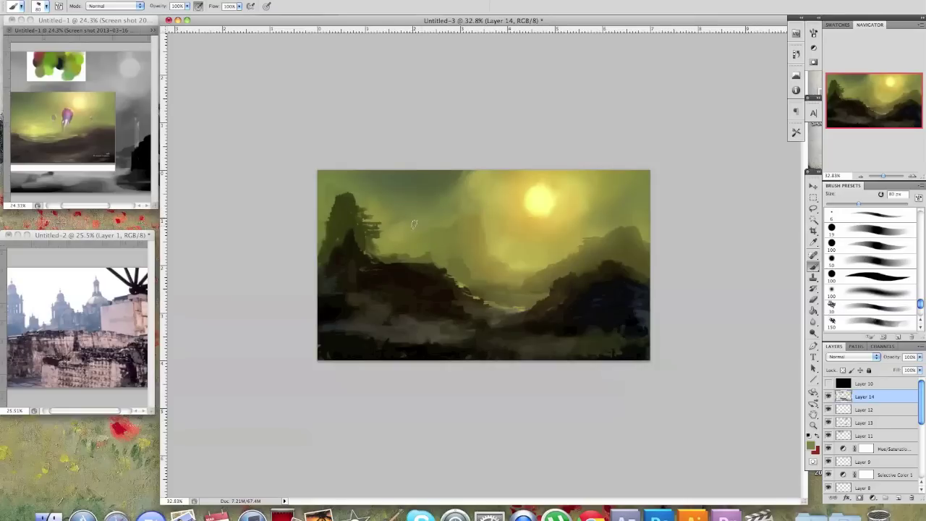
# Zoom in on the reference's hillside, sample the distant right hill's tone and reduce the brush to 25 px
pyautogui.click(103, 133)
pyautogui.scroll(2, 116, 128)
pyautogui.moveTo(118, 134); pyautogui.dragTo(44, 132)
pyautogui.click(578, 278)
pyautogui.keyDown('alt'); pyautogui.click(629, 245); pyautogui.keyUp('alt')
pyautogui.press('[')
pyautogui.press('[')
pyautogui.press('[')
pyautogui.press('[')
pyautogui.press('[')
pyautogui.press('[')
pyautogui.press('[')
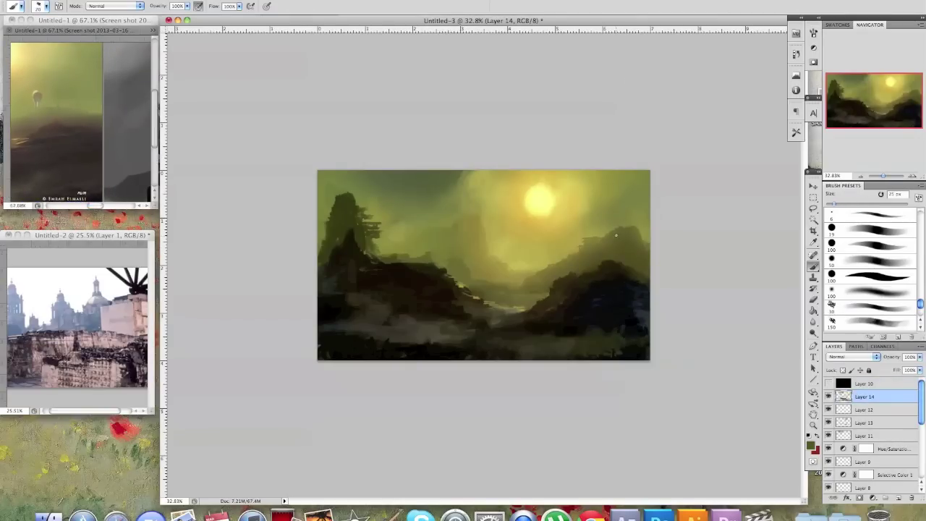
# Paint thin spires on top of the distant right hill using sampled hill and sky tones
pyautogui.keyDown('alt'); pyautogui.click(614, 233); pyautogui.keyUp('alt')
pyautogui.keyDown('alt'); pyautogui.click(618, 203); pyautogui.keyUp('alt')
pyautogui.keyDown('alt'); pyautogui.click(615, 236); pyautogui.keyUp('alt')
pyautogui.moveTo(612, 249); pyautogui.dragTo(587, 238)
# Bring the reference painting's low sun and left hill into view and sample a tone from it
pyautogui.click(53, 143)
pyautogui.moveTo(53, 147); pyautogui.dragTo(145, 174)
pyautogui.moveTo(29, 129); pyautogui.dragTo(174, 130)
pyautogui.moveTo(92, 159); pyautogui.dragTo(114, 138)
pyautogui.keyDown('alt'); pyautogui.click(80, 141); pyautogui.keyUp('alt')
pyautogui.click(303, 246)
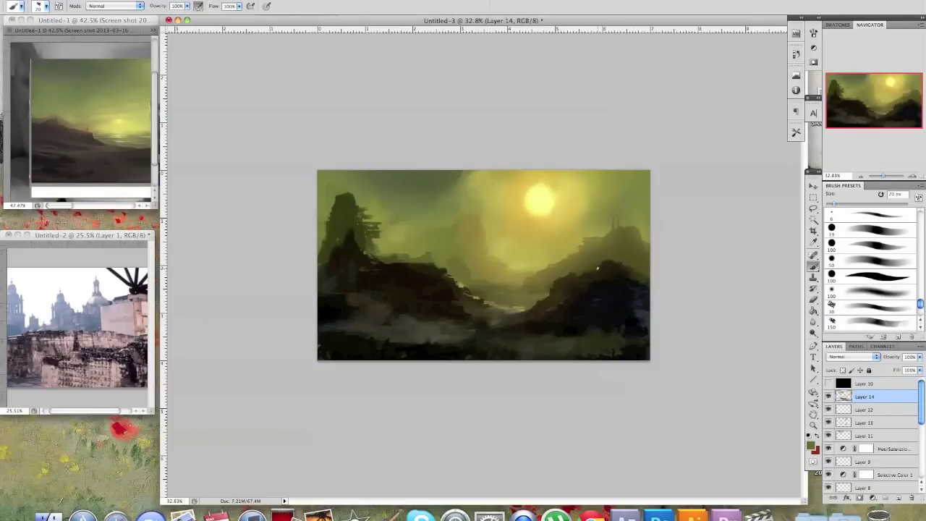
pyautogui.keyDown('alt'); pyautogui.click(357, 227); pyautogui.keyUp('alt')
pyautogui.keyDown('alt'); pyautogui.click(556, 197); pyautogui.keyUp('alt')
pyautogui.moveTo(595, 201)
pyautogui.mouseDown()
pyautogui.moveTo(555, 231)
pyautogui.moveTo(634, 260)
pyautogui.moveTo(581, 214)
pyautogui.mouseUp()
pyautogui.press('super+z')
# Touch up the spires on the distant right hill with resampled hill and sky tones
pyautogui.keyDown('alt'); pyautogui.click(613, 234); pyautogui.keyUp('alt')
pyautogui.keyDown('alt'); pyautogui.click(629, 236); pyautogui.keyUp('alt')
pyautogui.keyDown('alt'); pyautogui.click(620, 209); pyautogui.keyUp('alt')
# Sample a reddish brown from the reference's hill and paint small highlights at the foot of the left rock spire
pyautogui.keyDown('alt'); pyautogui.click(465, 276); pyautogui.keyUp('alt')
pyautogui.keyDown('alt'); pyautogui.click(83, 129); pyautogui.keyUp('alt')
pyautogui.moveTo(368, 265); pyautogui.dragTo(368, 255)
pyautogui.keyDown('alt'); pyautogui.click(360, 259); pyautogui.keyUp('alt')
# Enlarge the brush to about 90 px and paint the reddish brown over the left hill and the foreground slopes
pyautogui.press(']')
pyautogui.press(']')
pyautogui.press(']')
pyautogui.press(']')
pyautogui.press(']')
pyautogui.moveTo(372, 284); pyautogui.dragTo(375, 291)
pyautogui.press('[')
pyautogui.press(']')
pyautogui.press(']')
pyautogui.press(']')
pyautogui.press(']')
pyautogui.press(']')
pyautogui.moveTo(459, 305); pyautogui.dragTo(428, 304)
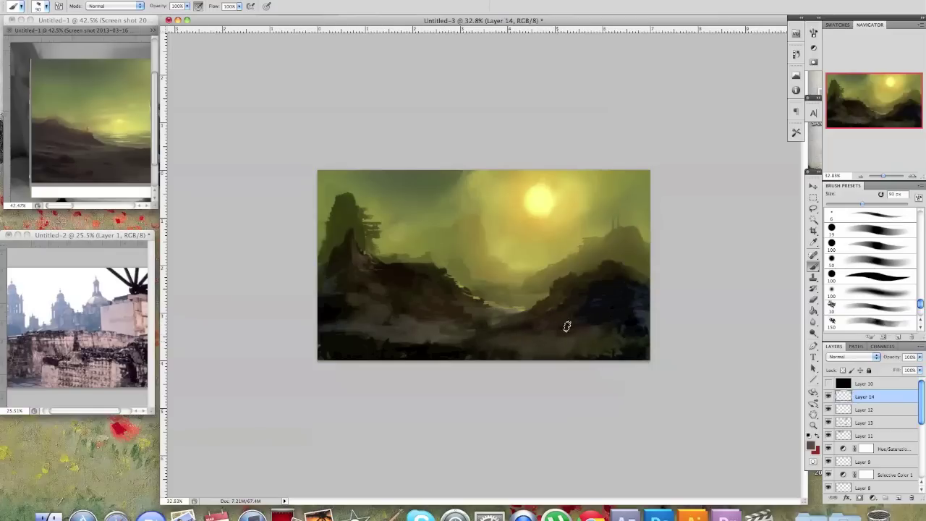
pyautogui.press(']')
# Sample the sky around the left tower and trim its peak into a flat top, reducing the brush to 25 px
pyautogui.keyDown('alt'); pyautogui.click(331, 194); pyautogui.keyUp('alt')
pyautogui.keyDown('alt'); pyautogui.click(356, 186); pyautogui.keyUp('alt')
pyautogui.keyDown('alt'); pyautogui.click(363, 198); pyautogui.keyUp('alt')
pyautogui.moveTo(354, 192)
pyautogui.mouseDown()
pyautogui.moveTo(346, 194)
pyautogui.moveTo(355, 194)
pyautogui.mouseUp()
pyautogui.press('[')
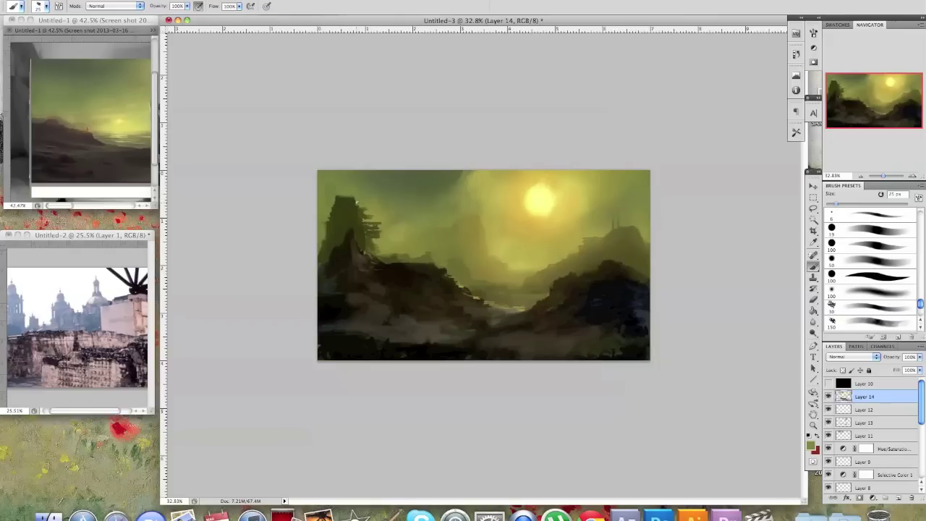
# Sample the tower's dark green and sharpen the edge of its flat top with a 20 px brush
pyautogui.moveTo(358, 201); pyautogui.dragTo(346, 202)
pyautogui.keyDown('alt'); pyautogui.click(344, 199); pyautogui.keyUp('alt')
pyautogui.moveTo(354, 199); pyautogui.dragTo(348, 199)
pyautogui.press('super+minus')
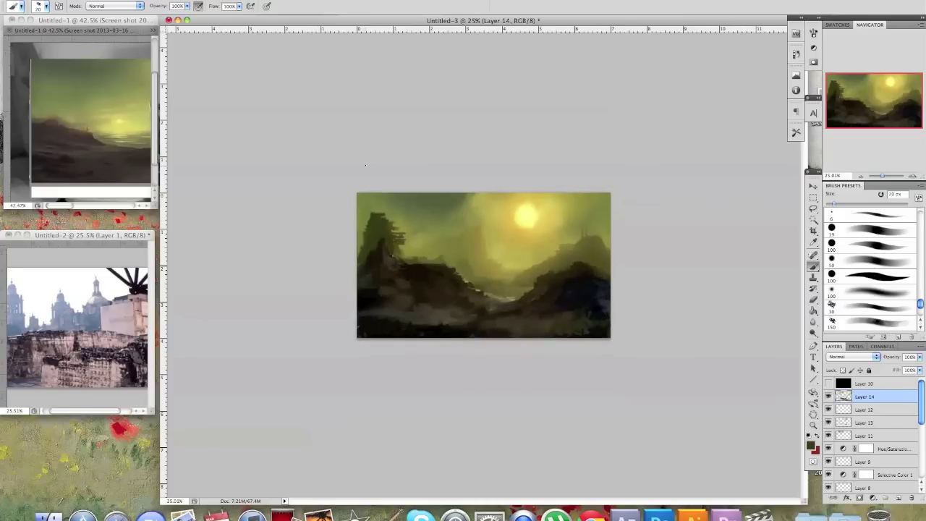
# Zoom in on the left rock spire and rework its sides with sampled dark and brown tones
pyautogui.press('super+plus')
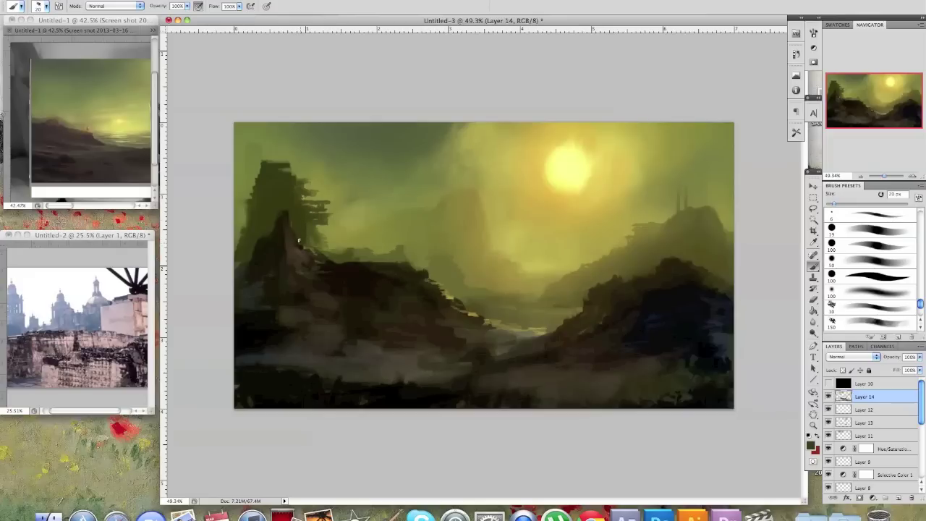
pyautogui.keyDown('alt'); pyautogui.click(290, 211); pyautogui.keyUp('alt')
pyautogui.keyDown('alt'); pyautogui.click(279, 236); pyautogui.keyUp('alt')
pyautogui.keyDown('alt'); pyautogui.click(284, 234); pyautogui.keyUp('alt')
pyautogui.press('[')
pyautogui.keyDown('alt'); pyautogui.click(283, 240); pyautogui.keyUp('alt')
pyautogui.keyDown('alt'); pyautogui.click(275, 282); pyautogui.keyUp('alt')
# Adjust the brush to 20 px and paint sampled rock tones down the sunlit face of the left rock spire
pyautogui.press(']')
pyautogui.press(']')
pyautogui.press(']')
pyautogui.press('[')
pyautogui.press('[')
pyautogui.press(']')
pyautogui.press(']')
pyautogui.press(']')
pyautogui.press('[')
pyautogui.press('[')
pyautogui.keyDown('alt'); pyautogui.click(283, 231); pyautogui.keyUp('alt')
pyautogui.keyDown('alt'); pyautogui.click(299, 248); pyautogui.keyUp('alt')
pyautogui.moveTo(285, 229); pyautogui.dragTo(295, 258)
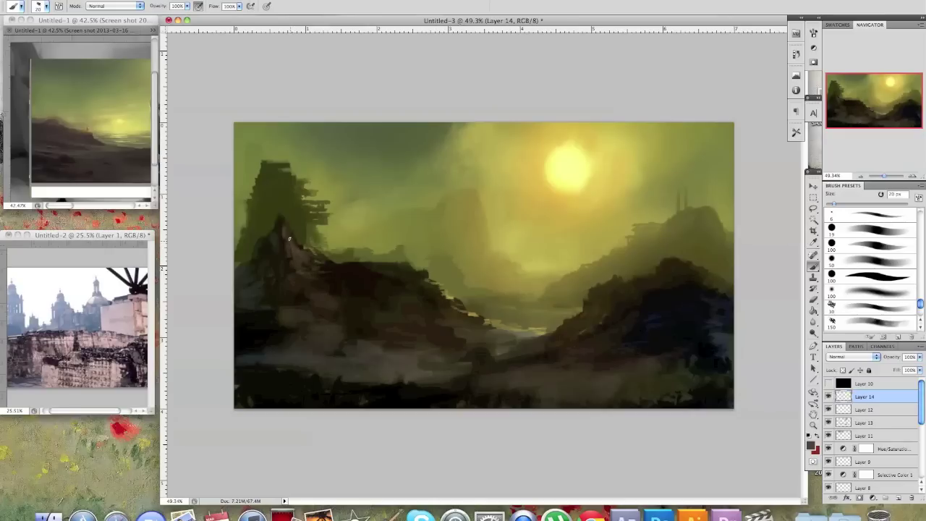
pyautogui.moveTo(285, 223); pyautogui.dragTo(298, 253)
# Sample a light sky tone, shrink the brush and paint a thin highlight along the rock spire
pyautogui.keyDown('alt'); pyautogui.click(513, 206); pyautogui.keyUp('alt')
pyautogui.press('[')
pyautogui.press('[')
pyautogui.press('[')
pyautogui.press('[')
pyautogui.moveTo(287, 225)
pyautogui.mouseDown()
pyautogui.moveTo(281, 214)
pyautogui.moveTo(290, 243)
pyautogui.mouseUp()
# Resize the brush to 9 px, sample the spire's brown and sharpen the rock's pointed tip
pyautogui.press(']')
pyautogui.press(']')
pyautogui.press(']')
pyautogui.press(']')
pyautogui.press(']')
pyautogui.press(']')
pyautogui.press(']')
pyautogui.press(']')
pyautogui.press('[')
pyautogui.press('[')
pyautogui.press('[')
pyautogui.press('[')
pyautogui.keyDown('alt'); pyautogui.click(293, 235); pyautogui.keyUp('alt')
pyautogui.moveTo(285, 220); pyautogui.dragTo(282, 213)
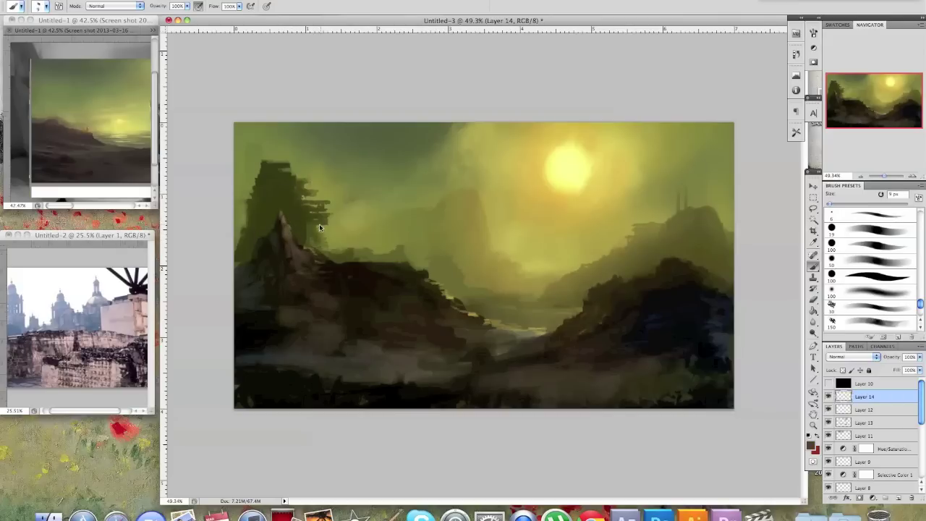
# Sample dark and brown rock tones and paint a short stroke down from the base of the left spire
pyautogui.press('super+minus')
pyautogui.press('super+minus')
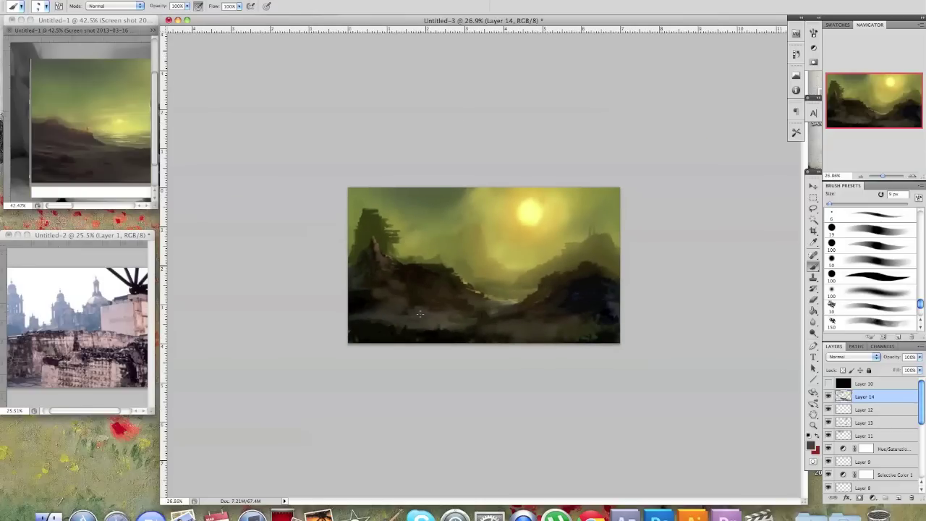
pyautogui.press('super+plus')
pyautogui.press('super+plus')
pyautogui.keyDown('alt'); pyautogui.click(318, 275); pyautogui.keyUp('alt')
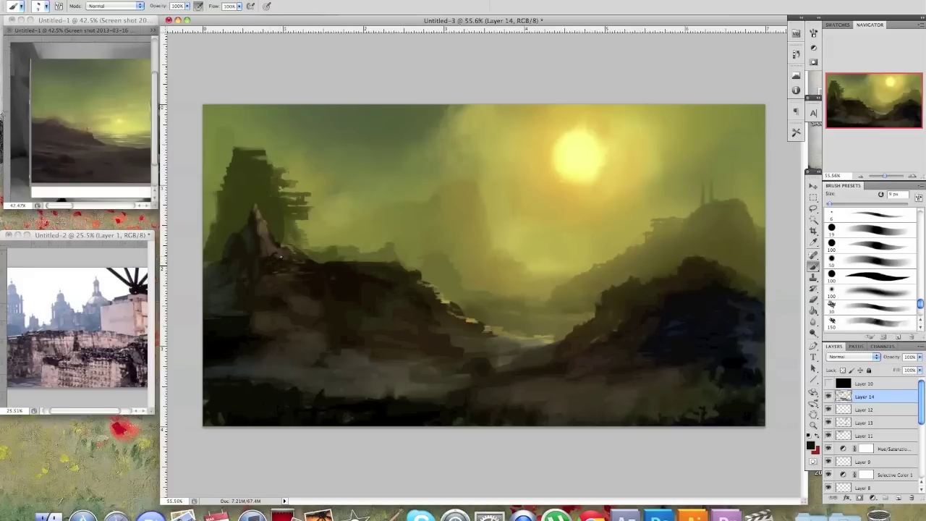
pyautogui.keyDown('alt'); pyautogui.click(269, 244); pyautogui.keyUp('alt')
pyautogui.moveTo(275, 254)
pyautogui.mouseDown()
pyautogui.moveTo(288, 271)
pyautogui.moveTo(281, 273)
pyautogui.mouseUp()
# Enlarge the brush to 70 px while working the sampled rock tone over the left slope
pyautogui.press(']')
pyautogui.press(']')
pyautogui.press(']')
pyautogui.press(']')
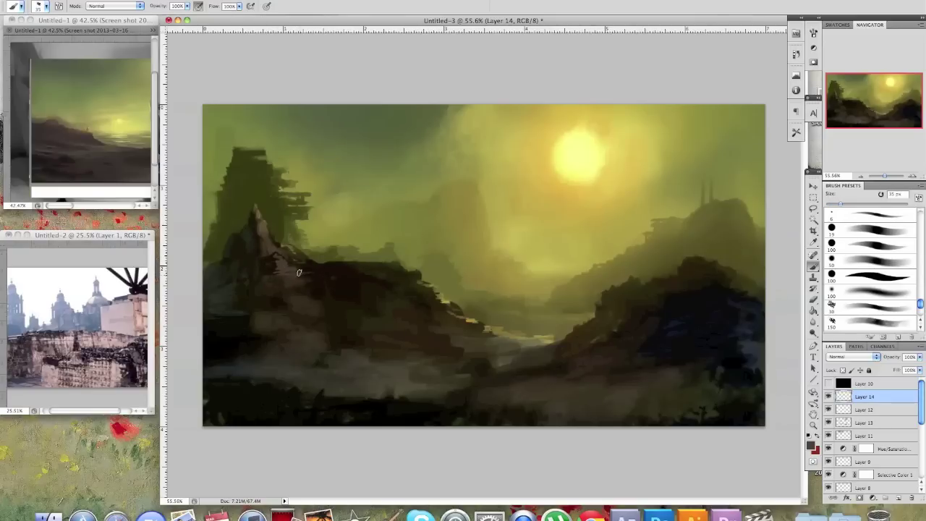
pyautogui.press(']')
pyautogui.press(']')
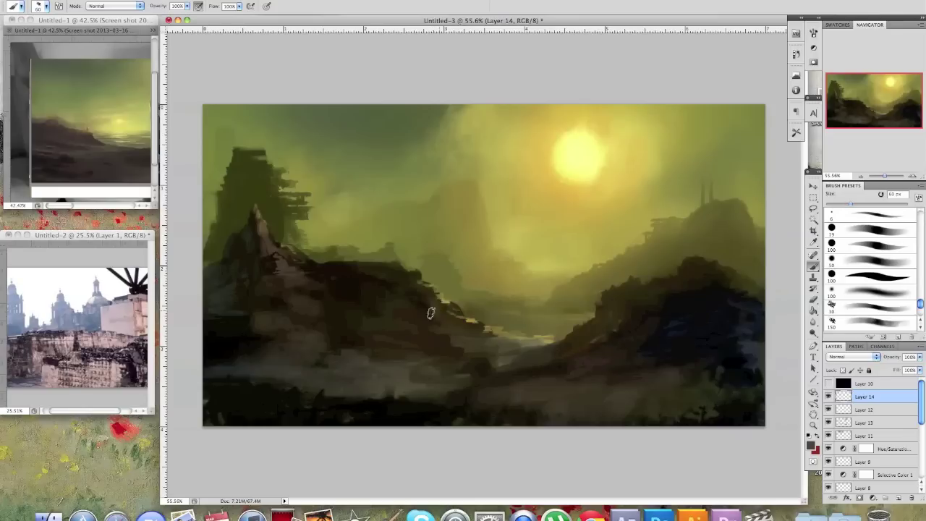
pyautogui.press(']')
# Choose the 424 textured brush at 150 px, sample the valley's haze colour and add a new layer above Layer 14
pyautogui.click(48, 7)
pyautogui.doubleClick(118, 271)
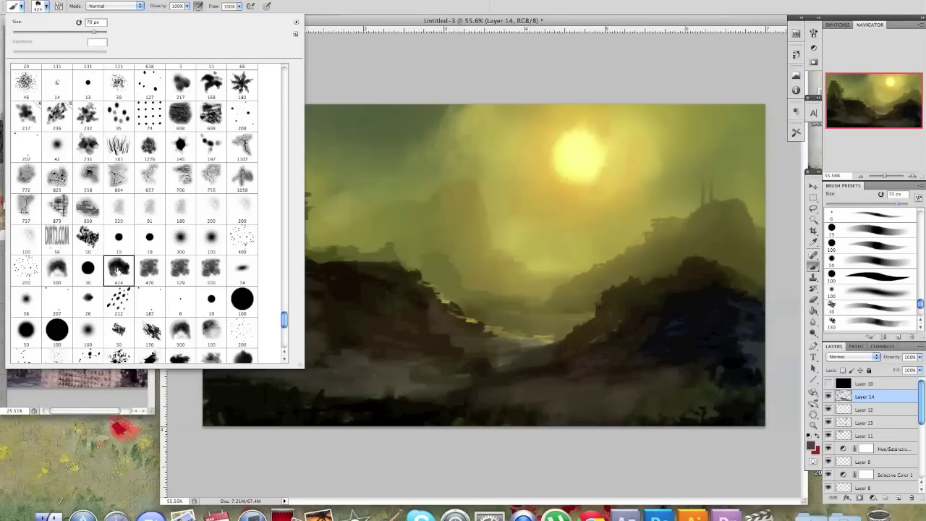
pyautogui.press('[')
pyautogui.press('[')
pyautogui.press('[')
pyautogui.press('[')
pyautogui.keyDown('alt'); pyautogui.click(510, 282); pyautogui.keyUp('alt')
pyautogui.moveTo(454, 334); pyautogui.dragTo(428, 330)
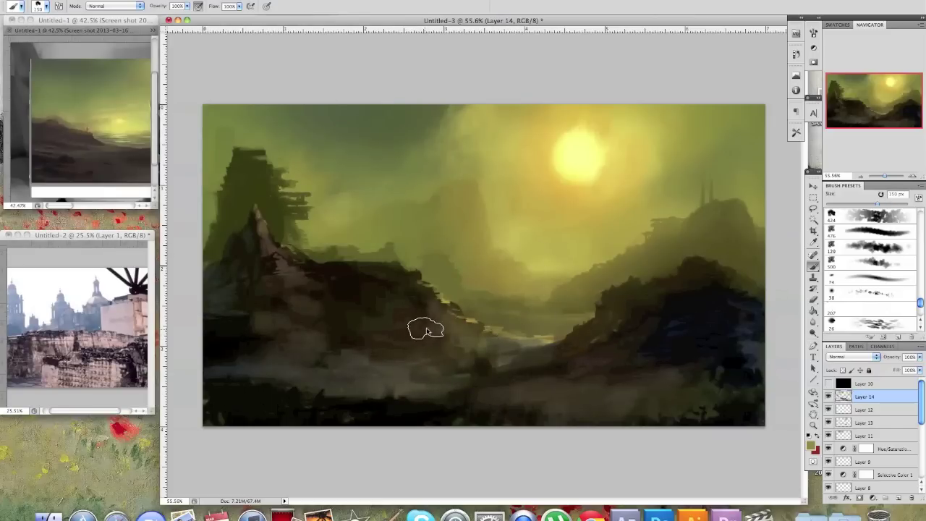
pyautogui.click(898, 498)
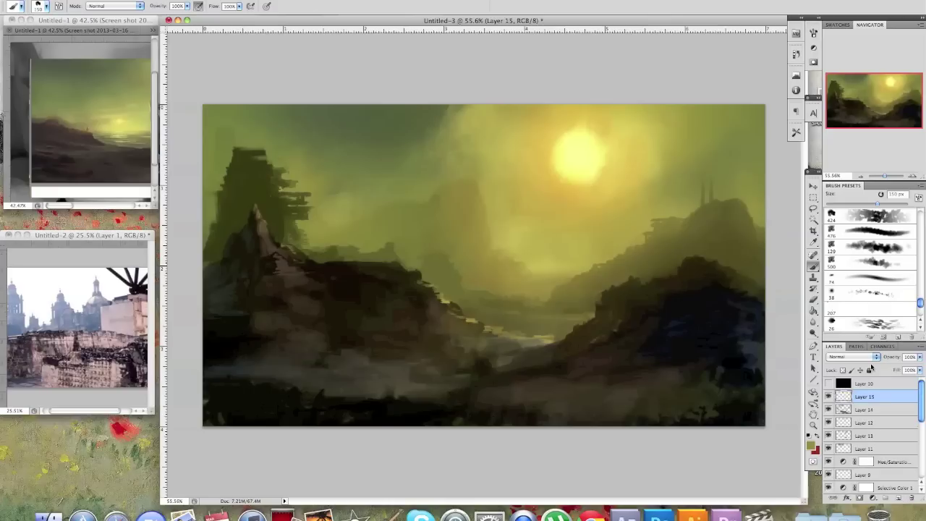
# Reduce the brush to 40 px and paint tones where the left slope meets the river
pyautogui.press('[')
pyautogui.press('[')
pyautogui.press('[')
pyautogui.press('[')
pyautogui.press('[')
pyautogui.press('[')
pyautogui.press('[')
pyautogui.press('[')
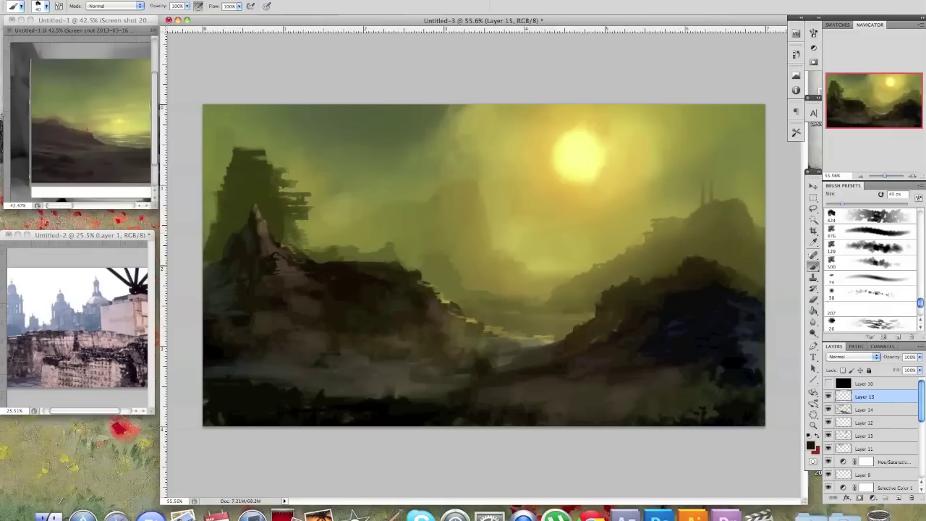
# Switch to the 500 textured brush, resize it to 125 px and sample a tone from the foreground slope
pyautogui.click(45, 8)
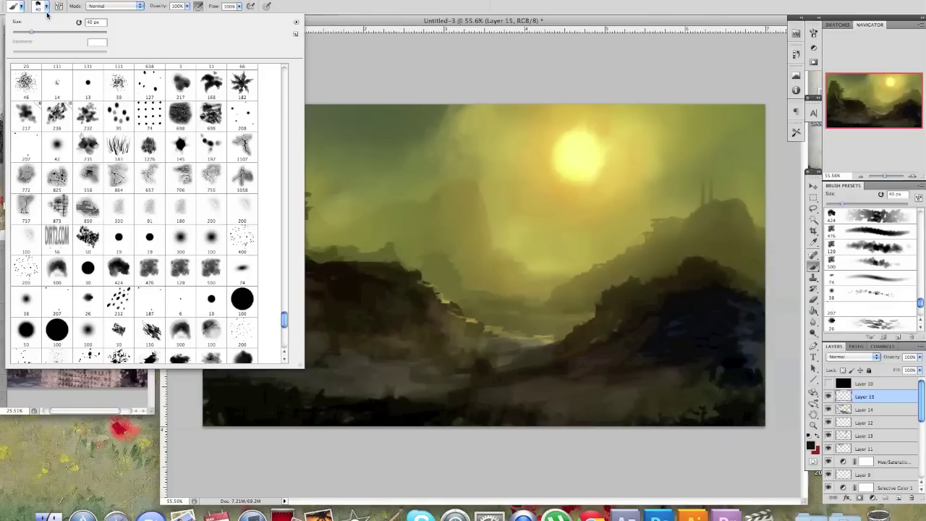
pyautogui.click(61, 276)
pyautogui.click(473, 346)
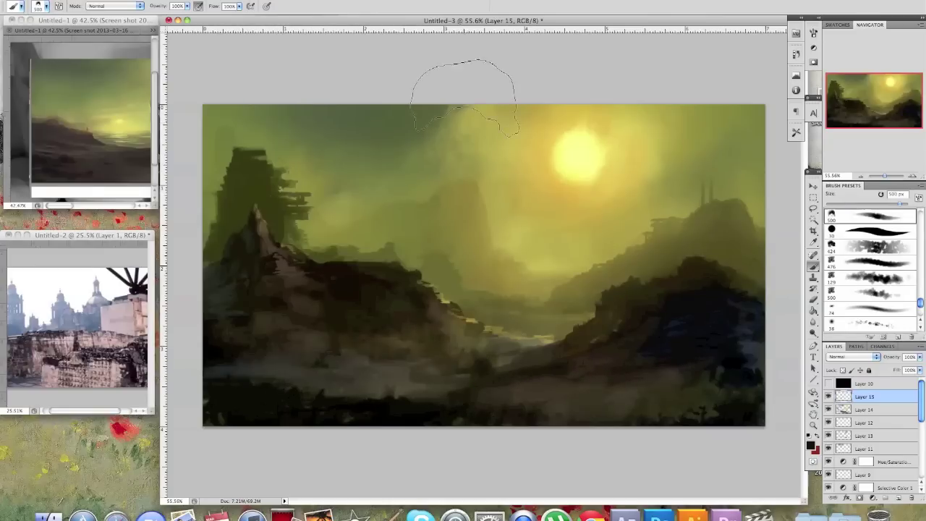
pyautogui.press('[')
pyautogui.press('[')
pyautogui.press('[')
pyautogui.press('[')
pyautogui.press('[')
pyautogui.press('[')
pyautogui.press('[')
pyautogui.press('[')
pyautogui.keyDown('alt'); pyautogui.click(534, 373); pyautogui.keyUp('alt')
pyautogui.press(']')
pyautogui.press(']')
pyautogui.press(']')
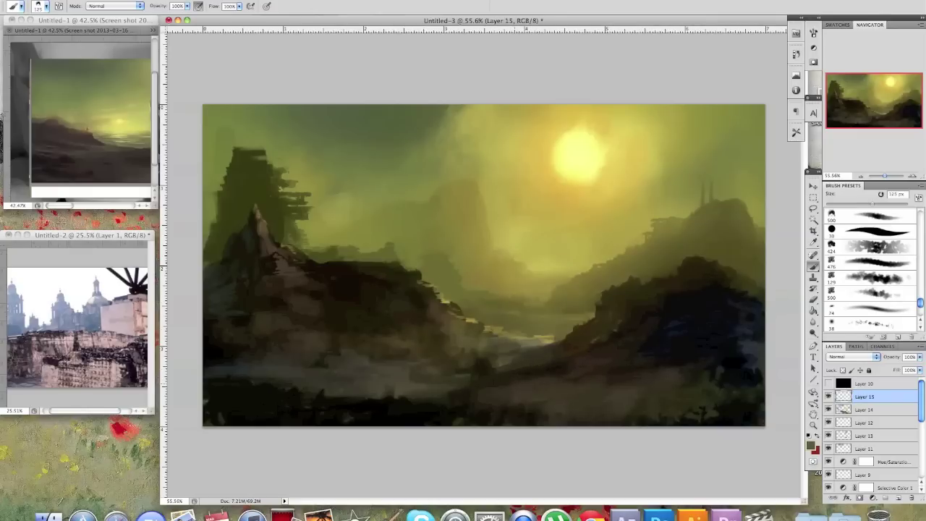
# Sample a dark foreground tone, reduce the brush to 30 px and darken the blue patch on the right hill
pyautogui.keyDown('alt'); pyautogui.click(678, 369); pyautogui.keyUp('alt')
pyautogui.press('[')
pyautogui.press('[')
pyautogui.press('[')
pyautogui.press('[')
pyautogui.press('[')
pyautogui.press('[')
pyautogui.press('[')
pyautogui.press('[')
pyautogui.press('[')
pyautogui.press('[')
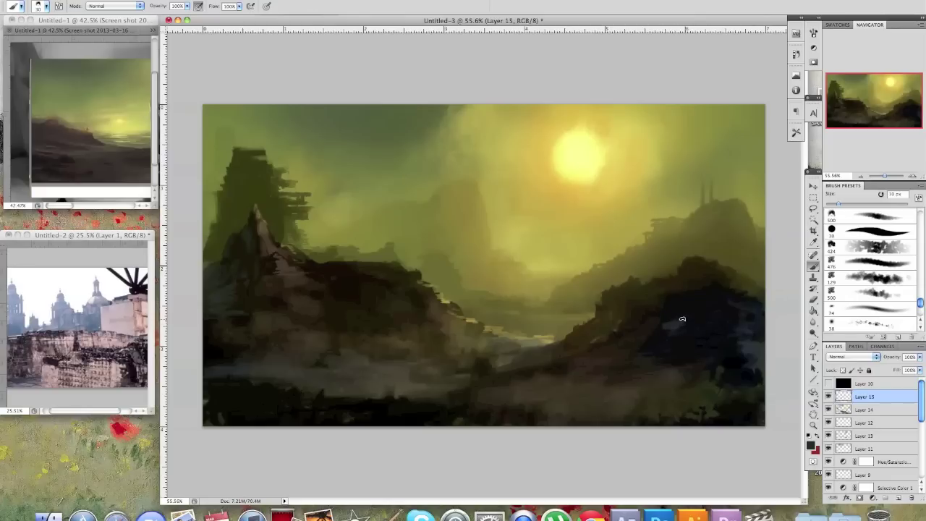
# Sample shadow tones from the right hill and paint short rocky strokes across its dark face
pyautogui.keyDown('alt'); pyautogui.click(669, 314); pyautogui.keyUp('alt')
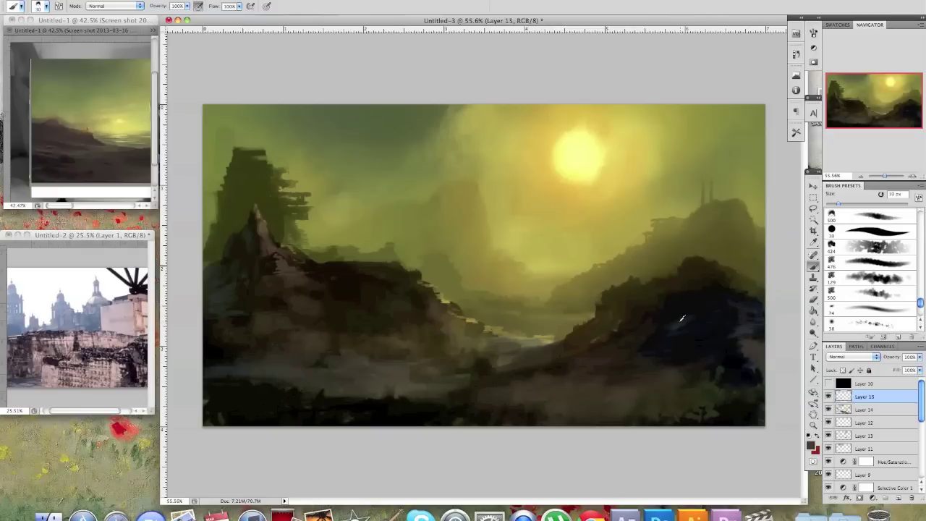
pyautogui.keyDown('alt'); pyautogui.click(681, 326); pyautogui.keyUp('alt')
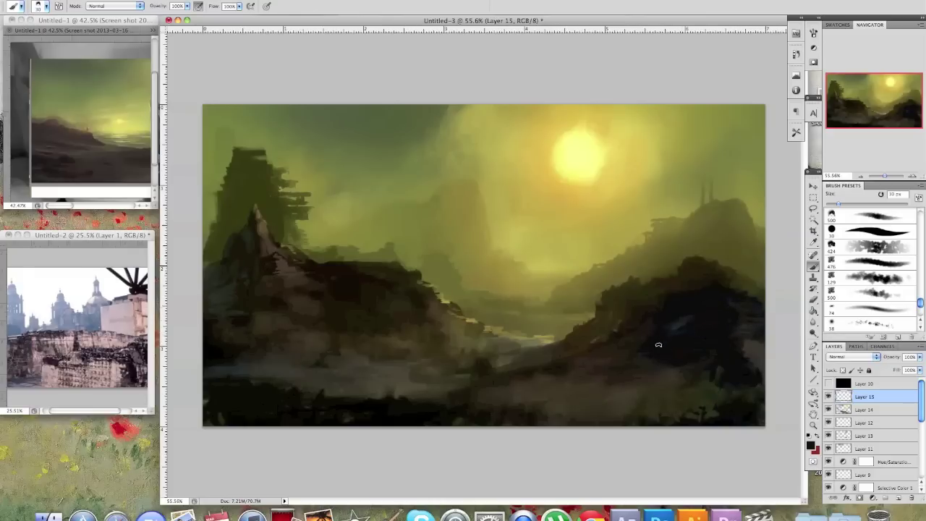
pyautogui.keyDown('alt'); pyautogui.click(681, 324); pyautogui.keyUp('alt')
pyautogui.moveTo(688, 292); pyautogui.dragTo(668, 302)
pyautogui.click(713, 305)
pyautogui.click(715, 320)
pyautogui.moveTo(717, 321); pyautogui.dragTo(707, 329)
pyautogui.moveTo(726, 340); pyautogui.dragTo(721, 348)
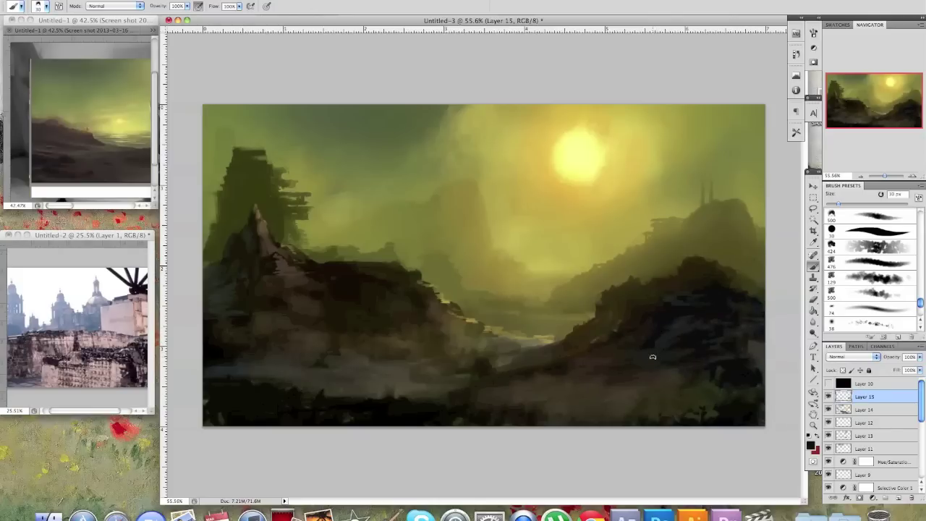
# Sample the right hill's lower tone, enlarge the brush to 125 px and blend it into the foreground
pyautogui.keyDown('alt'); pyautogui.click(650, 335); pyautogui.keyUp('alt')
pyautogui.press(']')
pyautogui.press(']')
pyautogui.press(']')
pyautogui.press(']')
pyautogui.press(']')
pyautogui.press(']')
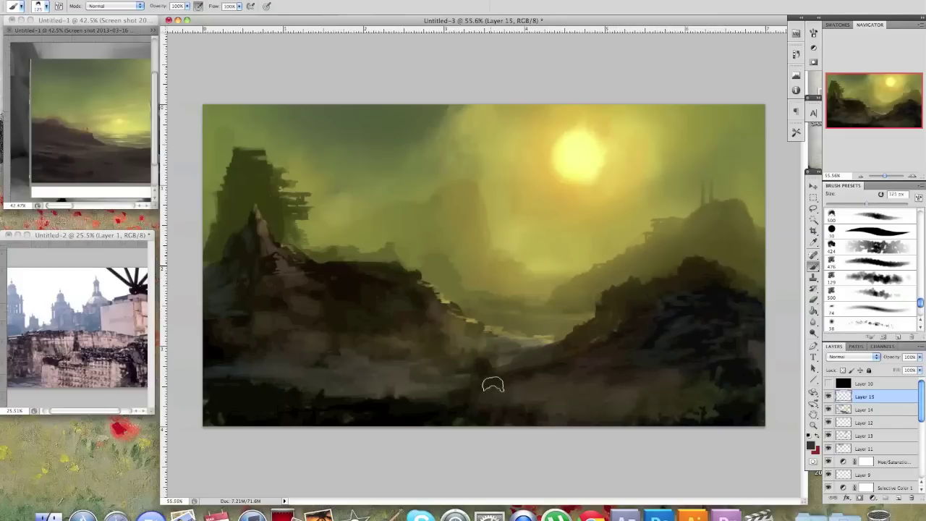
# Enlarge the brush to 300 px and soften the right foreground with sampled dark grey-brown tones
pyautogui.press(']')
pyautogui.press(']')
pyautogui.press(']')
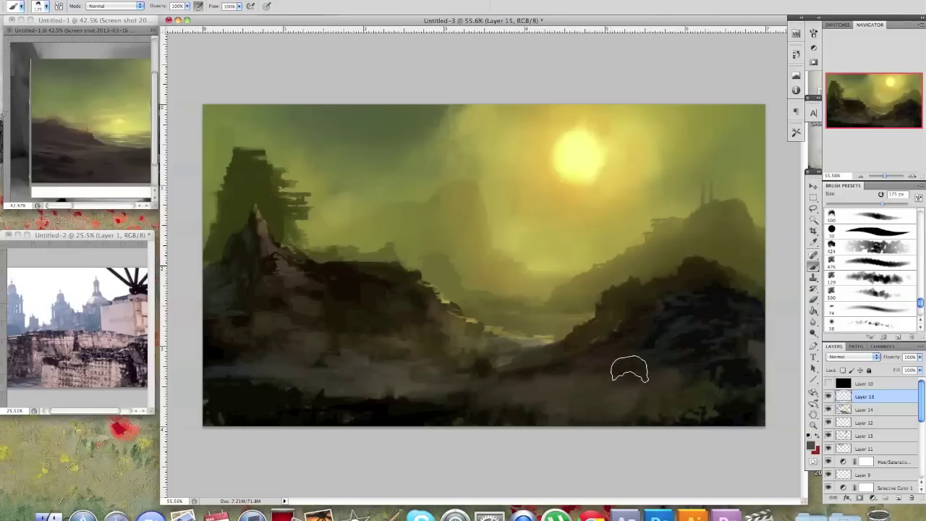
pyautogui.press(']')
pyautogui.press(']')
pyautogui.press(']')
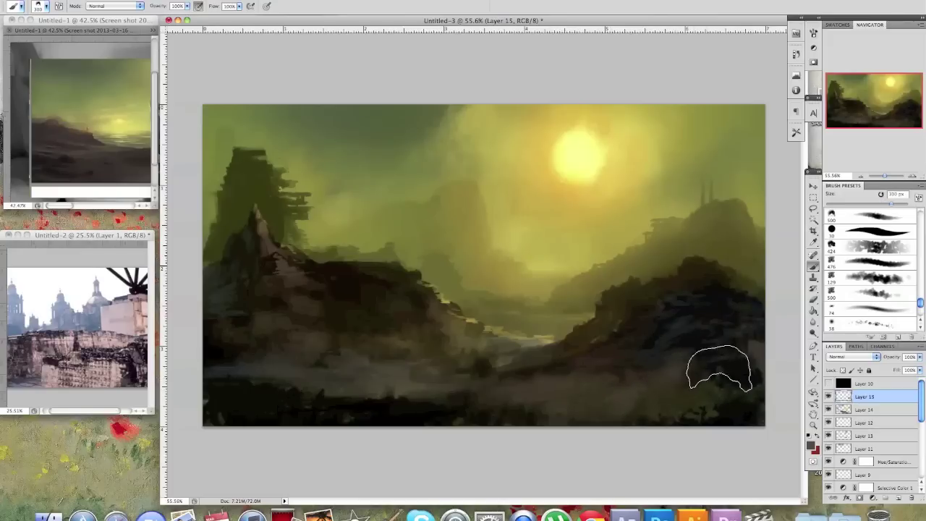
pyautogui.keyDown('alt'); pyautogui.click(686, 401); pyautogui.keyUp('alt')
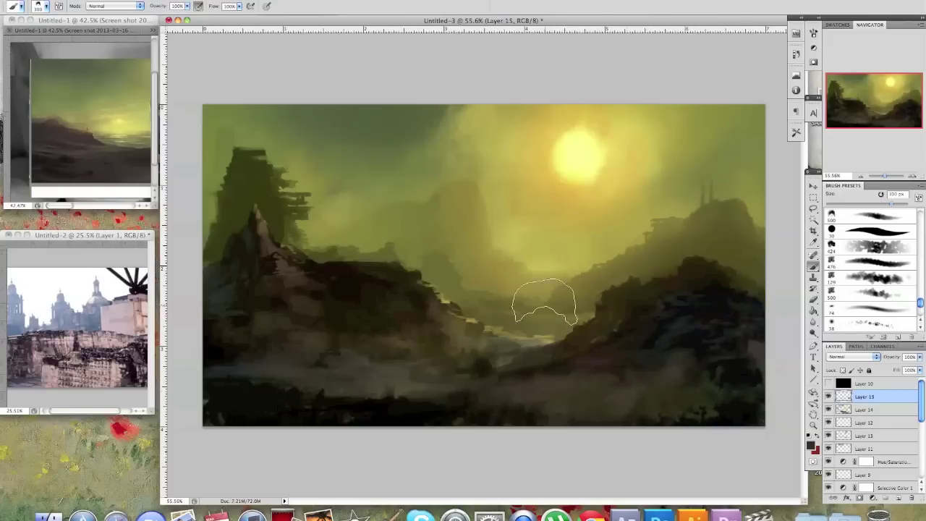
# Sample the sun's pale yellow and paint a glow on the horizon between the hills, resizing the brush to 175 px
pyautogui.keyDown('alt'); pyautogui.click(571, 156); pyautogui.keyUp('alt')
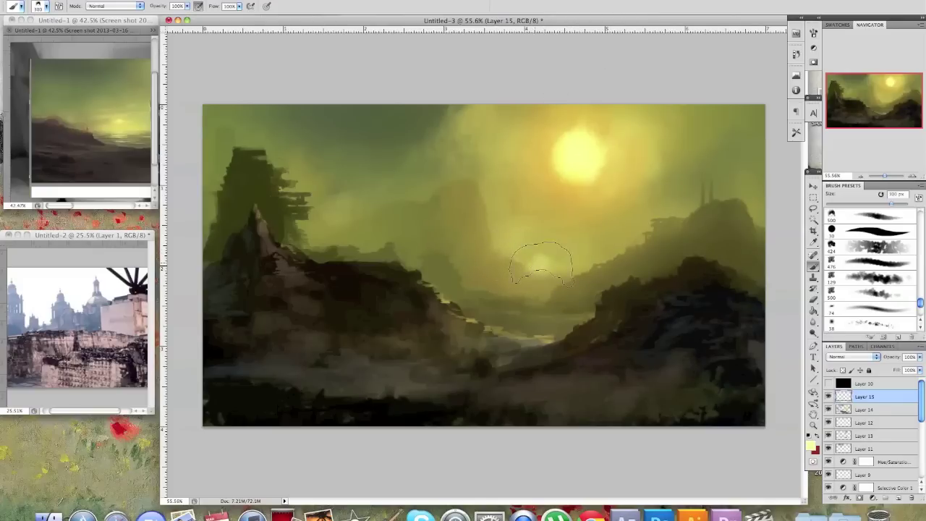
pyautogui.press('[')
pyautogui.press('[')
pyautogui.press('[')
pyautogui.press('[')
pyautogui.press('[')
pyautogui.press('[')
pyautogui.press('[')
pyautogui.press('[')
pyautogui.press('[')
pyautogui.press('[')
pyautogui.press('[')
pyautogui.press(']')
pyautogui.press(']')
pyautogui.press(']')
pyautogui.press(']')
pyautogui.press(']')
pyautogui.press(']')
pyautogui.press(']')
pyautogui.press(']')
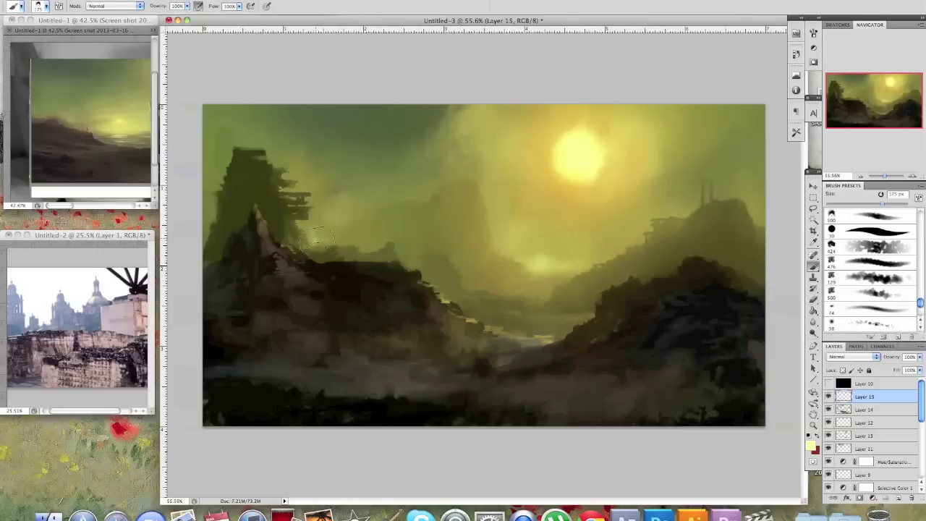
# Paint a pale glow beside the left tower's base and refine it with a sampled tone and a 45 px brush
pyautogui.moveTo(312, 236); pyautogui.dragTo(330, 244)
pyautogui.press('[')
pyautogui.press('[')
pyautogui.press('[')
pyautogui.press('[')
pyautogui.press('[')
pyautogui.press('[')
pyautogui.press('[')
pyautogui.press('[')
pyautogui.press('[')
pyautogui.keyDown('alt'); pyautogui.click(338, 238); pyautogui.keyUp('alt')
pyautogui.moveTo(332, 242); pyautogui.dragTo(308, 230)
# Sample tones from the sky and sun halo and tone down the edge of the horizon glow
pyautogui.keyDown('alt'); pyautogui.click(562, 245); pyautogui.keyUp('alt')
pyautogui.keyDown('alt'); pyautogui.click(566, 188); pyautogui.keyUp('alt')
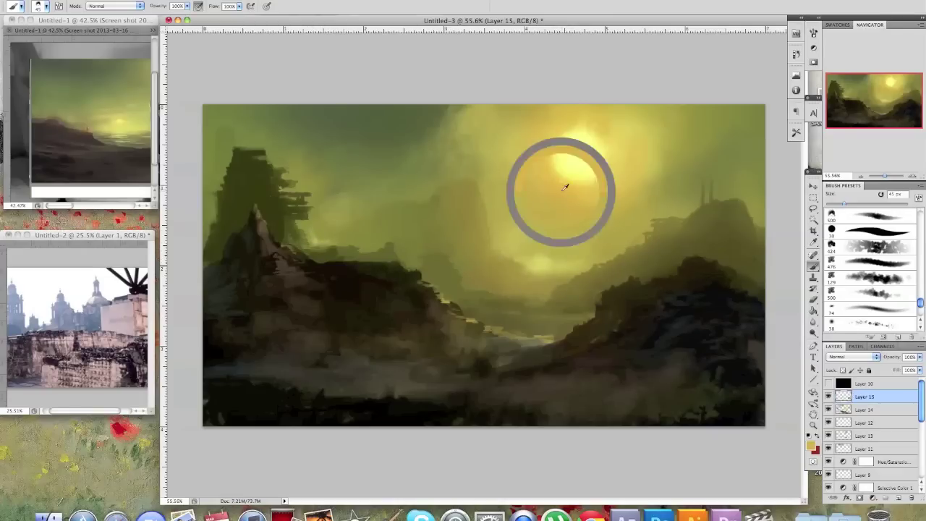
pyautogui.keyDown('alt'); pyautogui.click(541, 268); pyautogui.keyUp('alt')
pyautogui.keyDown('alt'); pyautogui.click(690, 127); pyautogui.keyUp('alt')
pyautogui.moveTo(554, 268); pyautogui.dragTo(547, 271)
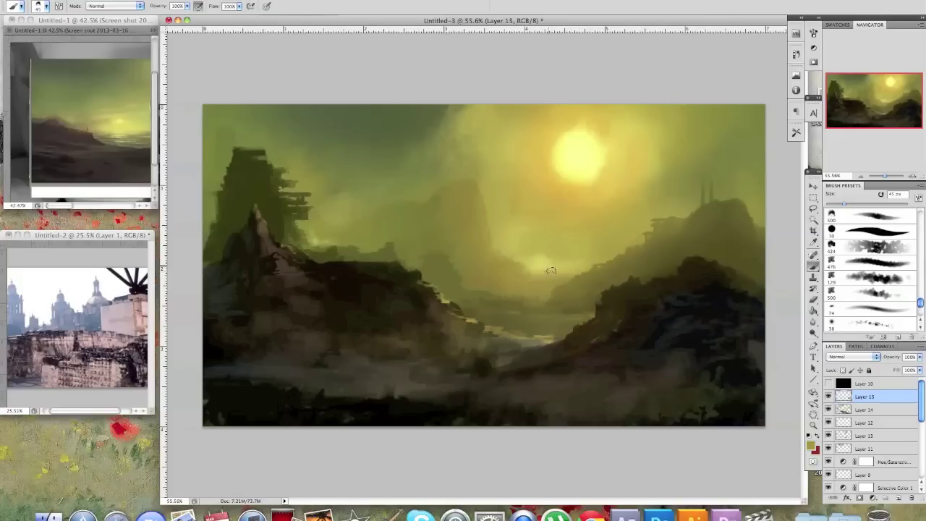
# Sample the horizon glow, reduce the brush to 10 px and paint thin light reflections on the river
pyautogui.keyDown('alt'); pyautogui.click(548, 266); pyautogui.keyUp('alt')
pyautogui.press('[')
pyautogui.press('[')
pyautogui.press('[')
pyautogui.press('[')
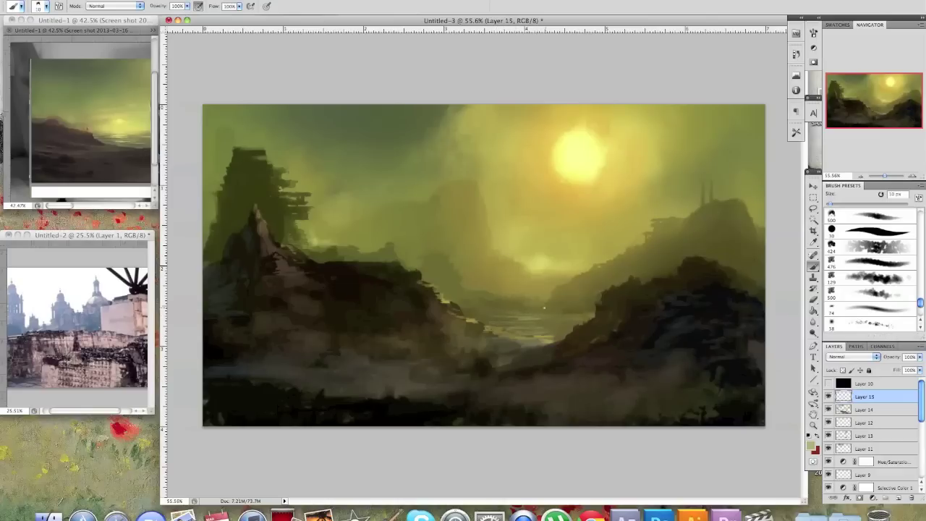
# Enlarge the brush to 30 px and rework the river surface with sampled water tones
pyautogui.press(']')
pyautogui.press(']')
pyautogui.keyDown('alt'); pyautogui.click(534, 305); pyautogui.keyUp('alt')
pyautogui.keyDown('alt'); pyautogui.click(482, 308); pyautogui.keyUp('alt')
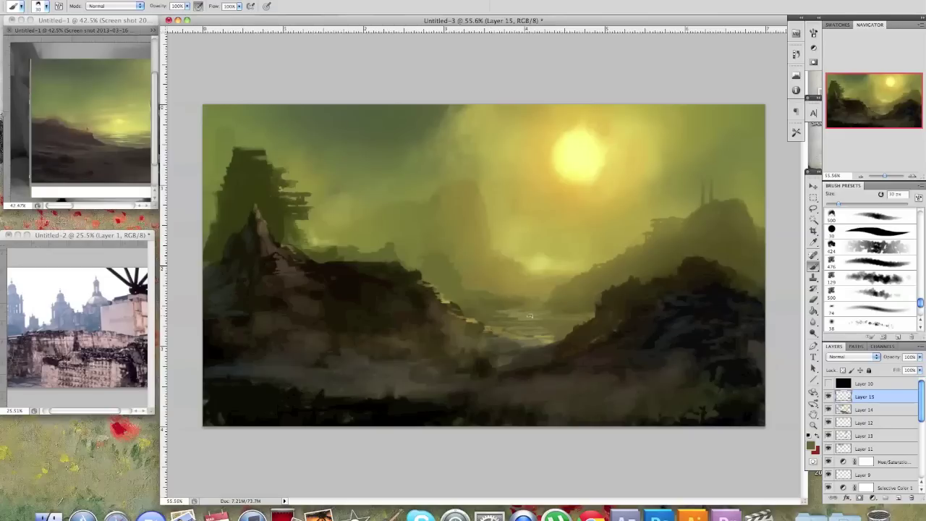
pyautogui.keyDown('alt'); pyautogui.click(533, 338); pyautogui.keyUp('alt')
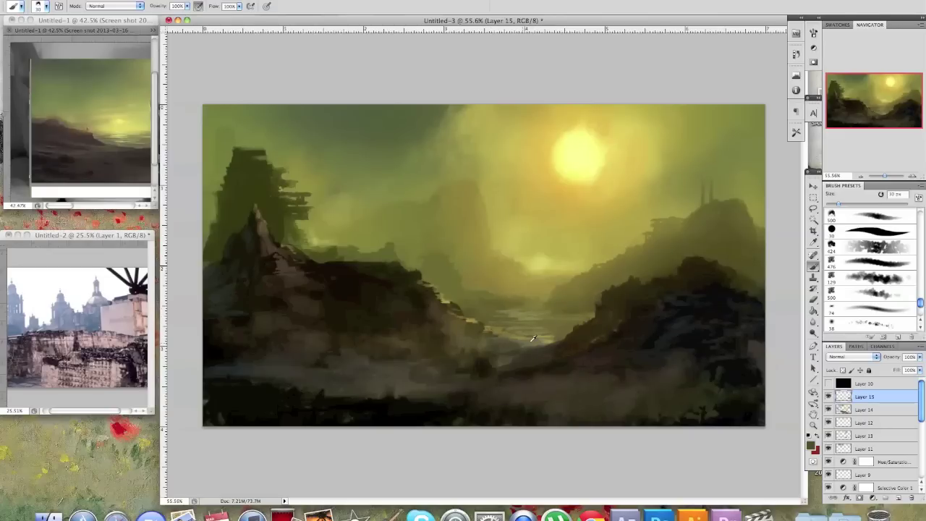
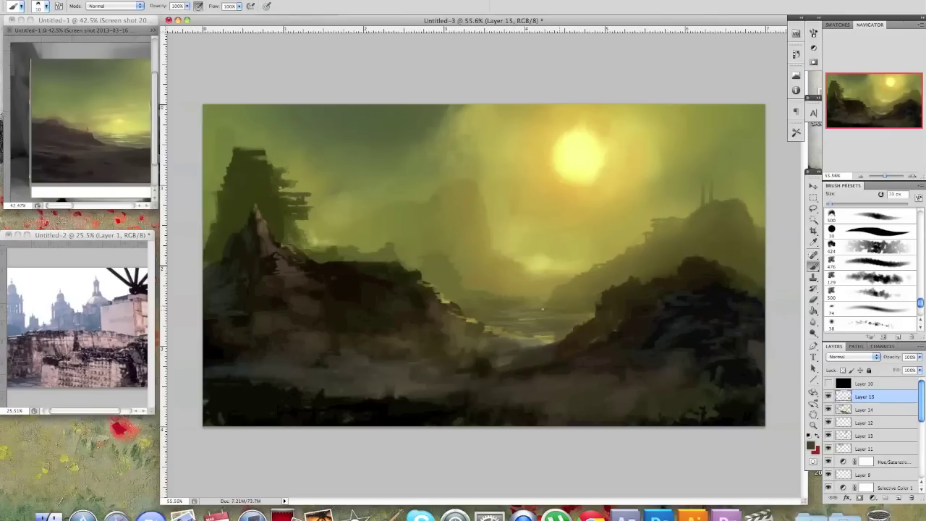
# Sample river and horizon tones and paint fine 10 px ripples across the water toward the left bank
pyautogui.keyDown('alt'); pyautogui.click(544, 335); pyautogui.keyUp('alt')
pyautogui.keyDown('alt'); pyautogui.click(548, 264); pyautogui.keyUp('alt')
pyautogui.keyDown('alt'); pyautogui.click(553, 307); pyautogui.keyUp('alt')
pyautogui.keyDown('alt'); pyautogui.click(574, 297); pyautogui.keyUp('alt')
pyautogui.moveTo(497, 321); pyautogui.dragTo(482, 321)
pyautogui.scroll(-2, 482, 320)
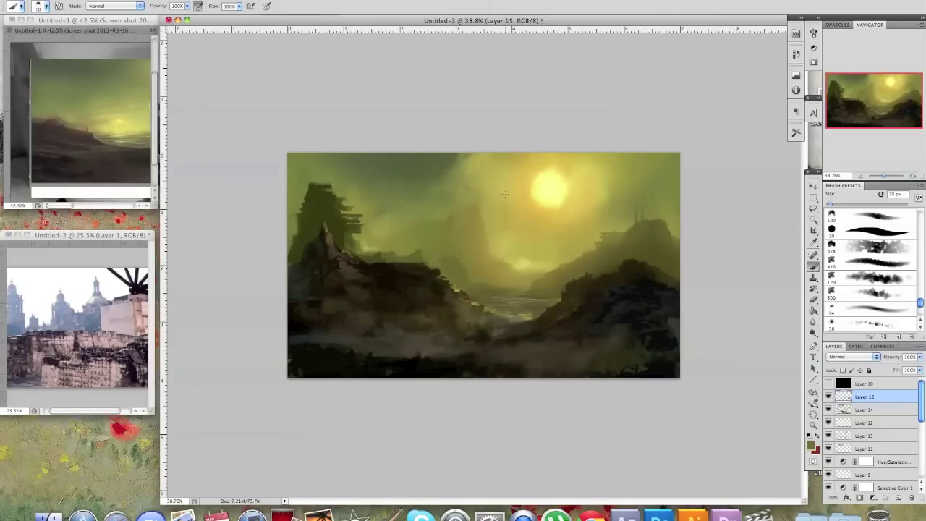
# Enlarge the brush to 125 px, sample a dark sky tone and dab it over the left slope's ridge
pyautogui.press(']')
pyautogui.press(']')
pyautogui.press(']')
pyautogui.press(']')
pyautogui.press(']')
pyautogui.press(']')
pyautogui.press(']')
pyautogui.keyDown('alt'); pyautogui.click(430, 165); pyautogui.keyUp('alt')
pyautogui.press(']')
pyautogui.press(']')
pyautogui.press(']')
pyautogui.press(']')
pyautogui.press(']')
pyautogui.press('[')
pyautogui.press('[')
pyautogui.click(402, 266)
# Sample the dark ground tone from the reference painting and switch to the 150 textured brush at 45 px
pyautogui.keyDown('alt'); pyautogui.click(77, 139); pyautogui.keyUp('alt')
pyautogui.click(47, 5)
pyautogui.click(153, 333)
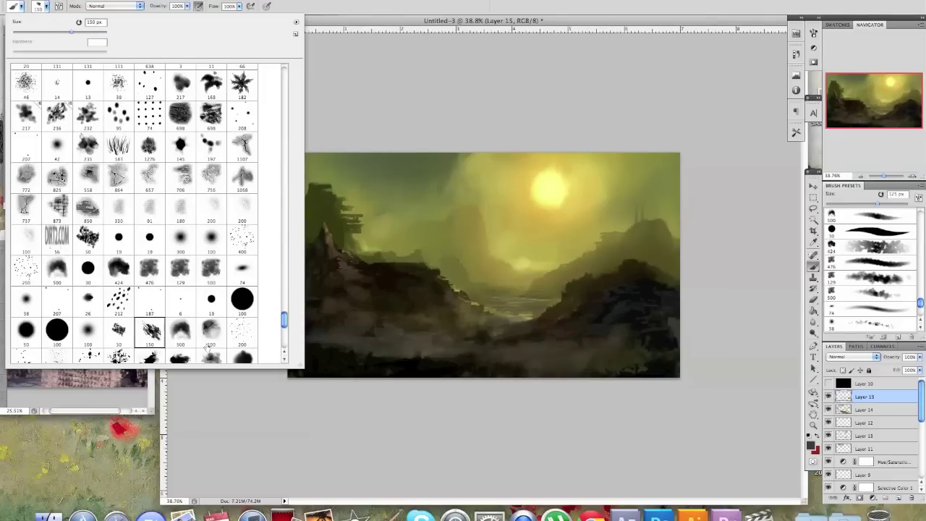
pyautogui.click(324, 433)
pyautogui.press('[')
pyautogui.press('[')
pyautogui.press('[')
pyautogui.press('[')
pyautogui.press('[')
pyautogui.press('[')
pyautogui.press('[')
pyautogui.press('[')
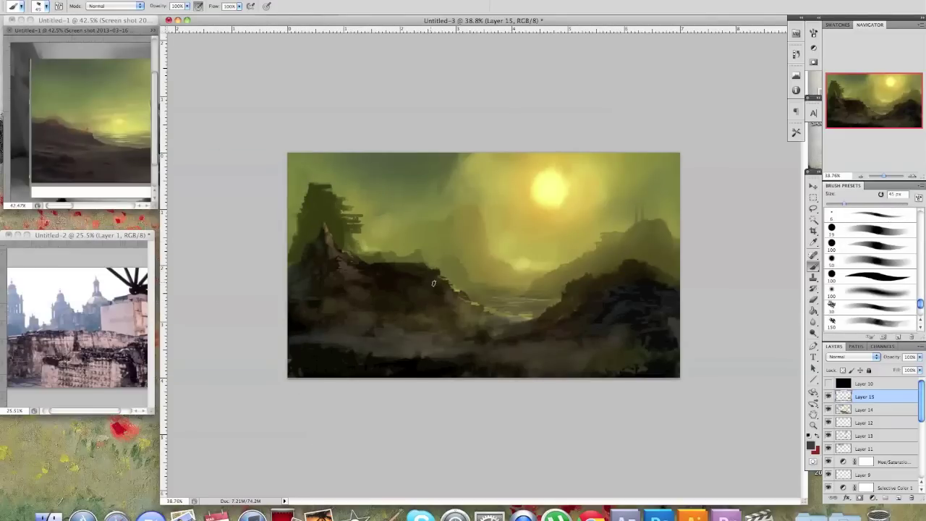
# Sample brown and olive tones along the left slope's ridge and repaint its right-hand end with the 45 px textured brush
pyautogui.moveTo(432, 277)
pyautogui.mouseDown()
pyautogui.moveTo(456, 293)
pyautogui.moveTo(448, 280)
pyautogui.mouseUp()
pyautogui.keyDown('alt'); pyautogui.click(424, 284); pyautogui.keyUp('alt')
pyautogui.click(446, 280)
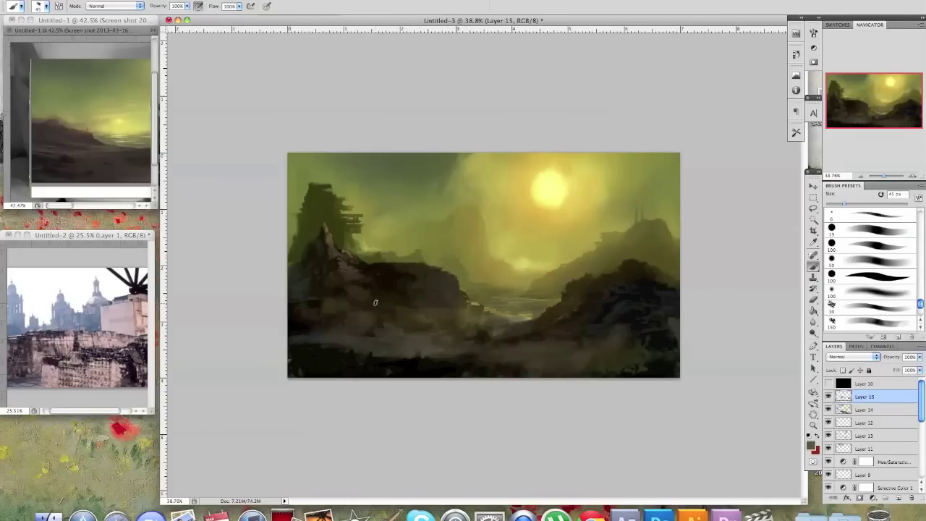
pyautogui.click(446, 293)
pyautogui.keyDown('alt'); pyautogui.click(416, 262); pyautogui.keyUp('alt')
pyautogui.moveTo(415, 260); pyautogui.dragTo(443, 274)
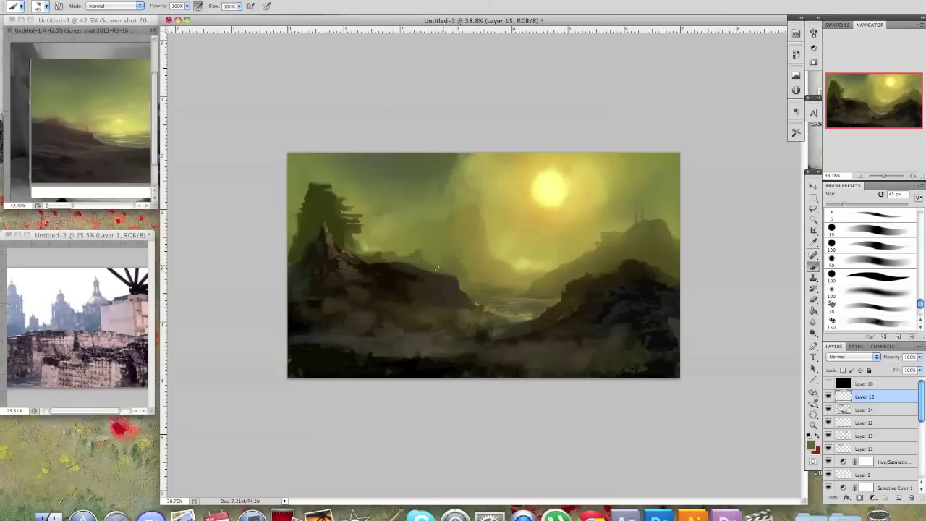
pyautogui.keyDown('alt'); pyautogui.click(416, 277); pyautogui.keyUp('alt')
pyautogui.keyDown('alt'); pyautogui.click(398, 274); pyautogui.keyUp('alt')
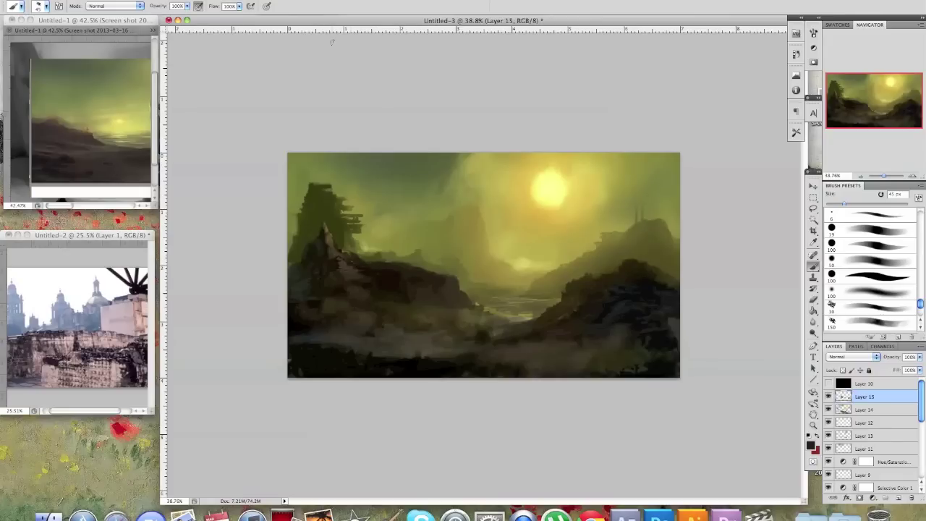
# Sample near-black from the bottom foreground and dab a small dark rock below the left slope with a 40 px brush
pyautogui.press('[')
pyautogui.press('[')
pyautogui.press(']')
pyautogui.press(']')
pyautogui.keyDown('alt'); pyautogui.click(429, 373); pyautogui.keyUp('alt')
pyautogui.press('[')
pyautogui.press(']')
pyautogui.press(']')
pyautogui.click(404, 343)
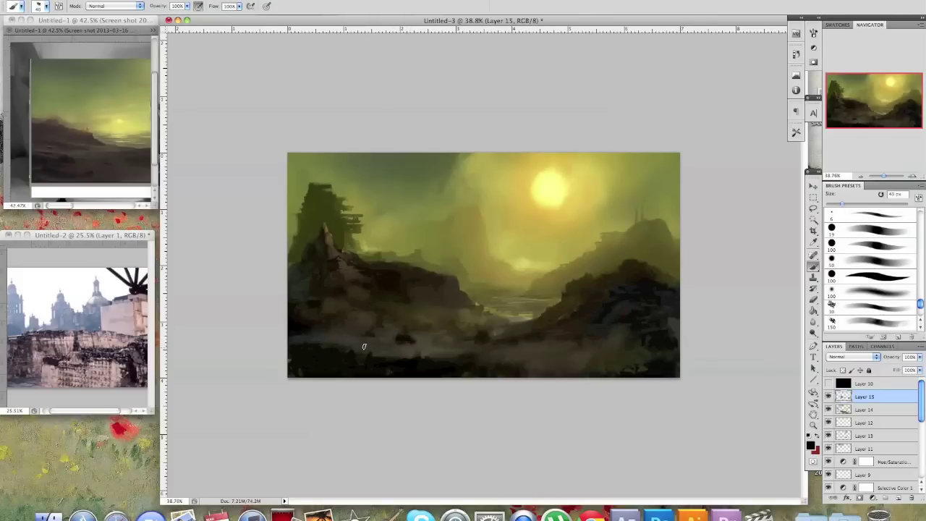
# Sample the surrounding ground tones to refine the small foreground rock, and enlarge the brush to 50 px
pyautogui.keyDown('alt'); pyautogui.click(422, 333); pyautogui.keyUp('alt')
pyautogui.keyDown('alt'); pyautogui.click(408, 333); pyautogui.keyUp('alt')
pyautogui.moveTo(391, 342); pyautogui.dragTo(404, 341)
pyautogui.press(']')
pyautogui.press(']')
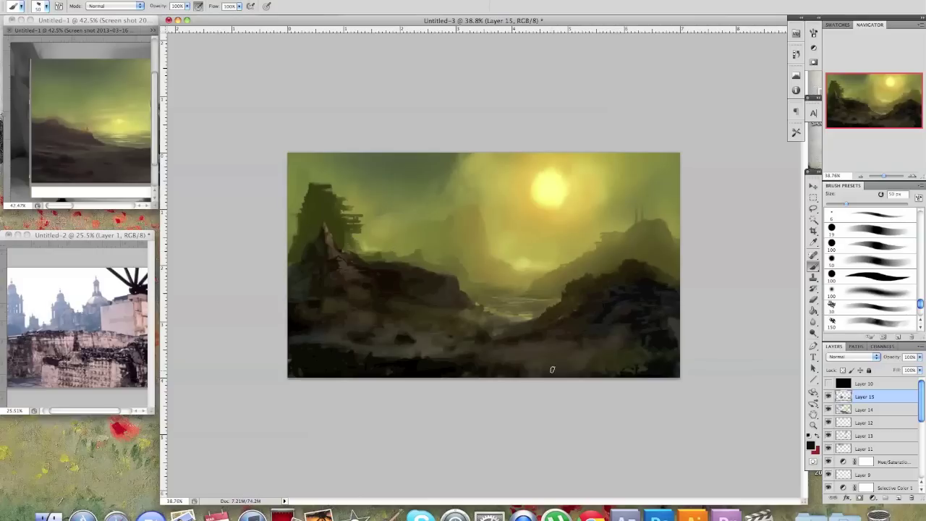
# Sample dark brown 392f25 and nearby tones, and smooth the ground below the right hill and along the bottom edge with a 70 px brush
pyautogui.press('[')
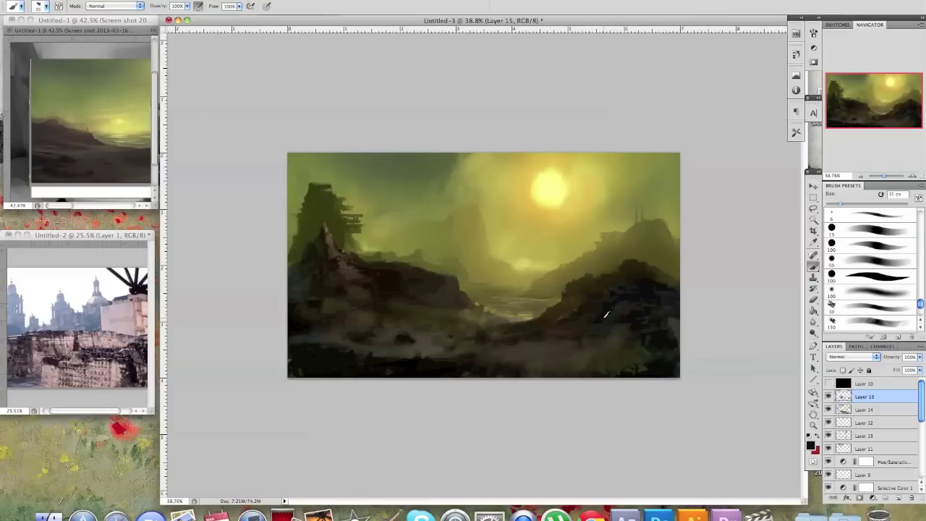
pyautogui.press(']')
pyautogui.press(']')
pyautogui.press(']')
pyautogui.press(']')
pyautogui.press(']')
pyautogui.keyDown('alt'); pyautogui.click(455, 288); pyautogui.keyUp('alt')
pyautogui.click(811, 444)
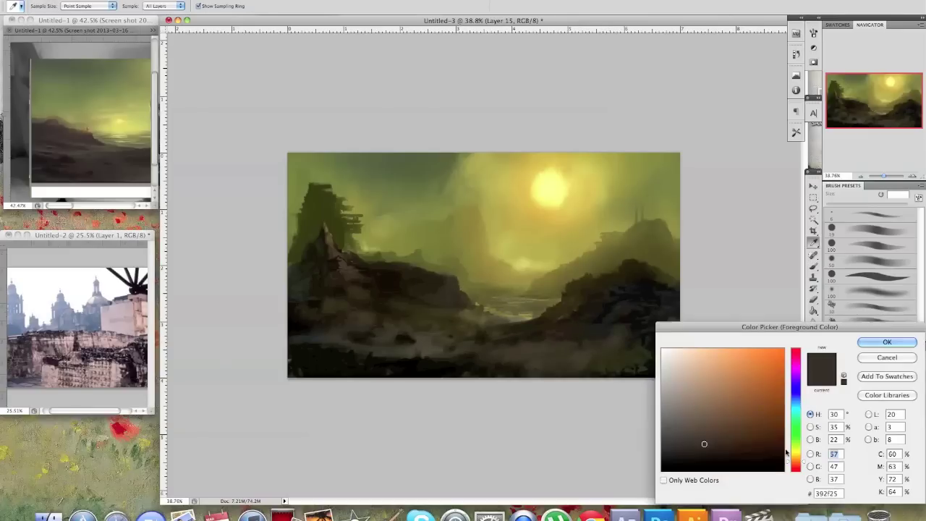
pyautogui.click(887, 342)
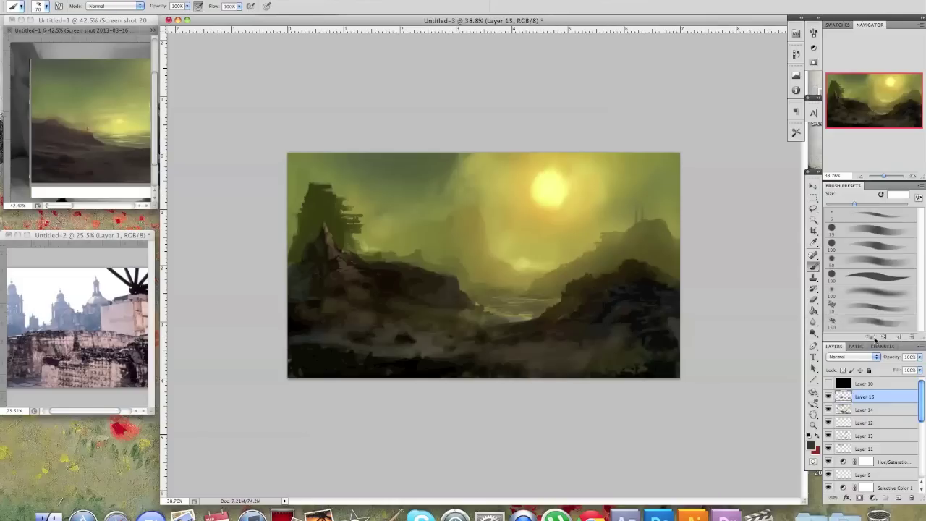
pyautogui.moveTo(593, 338)
pyautogui.mouseDown()
pyautogui.moveTo(553, 350)
pyautogui.moveTo(590, 322)
pyautogui.moveTo(567, 343)
pyautogui.moveTo(531, 344)
pyautogui.mouseUp()
pyautogui.keyDown('alt'); pyautogui.click(595, 330); pyautogui.keyUp('alt')
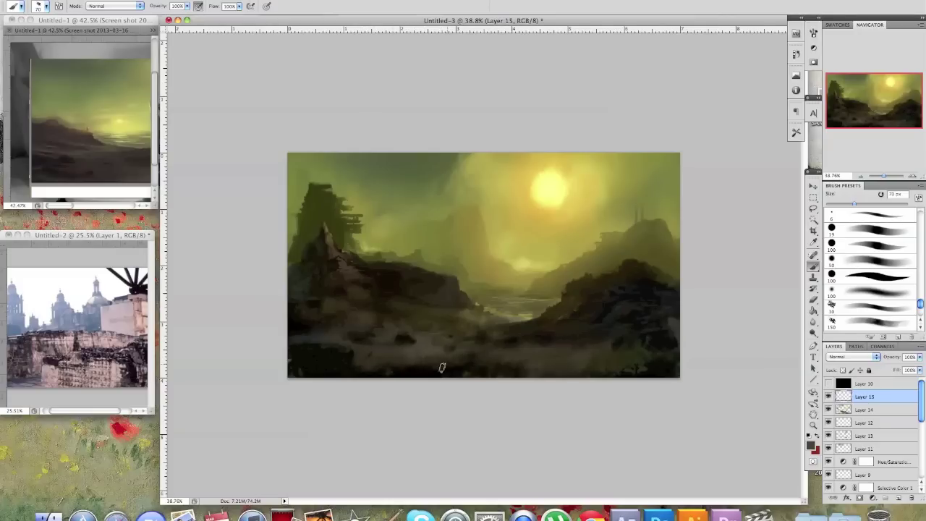
pyautogui.moveTo(422, 376); pyautogui.dragTo(393, 372)
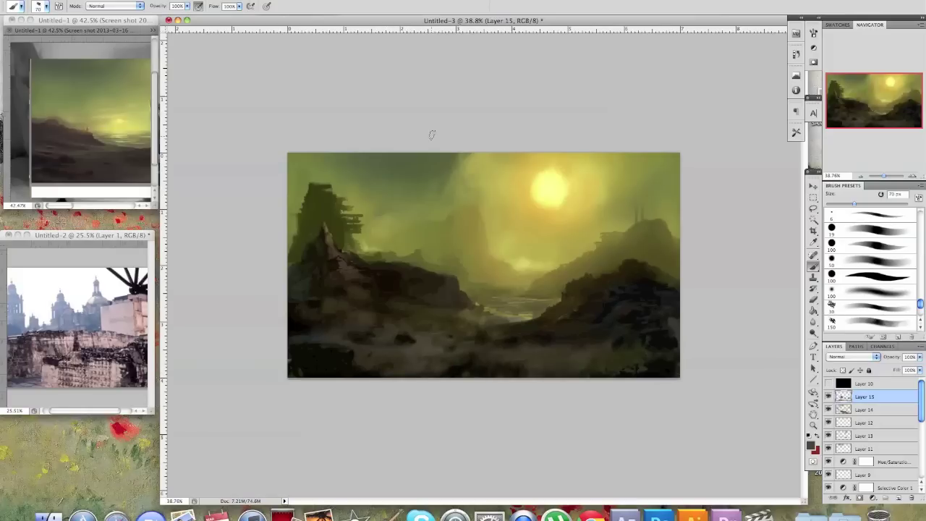
# Reduce the brush to 30 px, sample dark ground tones and touch up the foreground left of the small rock
pyautogui.press('[')
pyautogui.press('[')
pyautogui.press('[')
pyautogui.keyDown('alt'); pyautogui.click(367, 346); pyautogui.keyUp('alt')
pyautogui.keyDown('alt'); pyautogui.click(362, 350); pyautogui.keyUp('alt')
pyautogui.keyDown('alt'); pyautogui.click(422, 344); pyautogui.keyUp('alt')
pyautogui.keyDown('alt'); pyautogui.click(340, 337); pyautogui.keyUp('alt')
pyautogui.click(384, 344)
pyautogui.moveTo(327, 353)
pyautogui.mouseDown()
pyautogui.moveTo(349, 348)
pyautogui.moveTo(449, 366)
pyautogui.mouseUp()
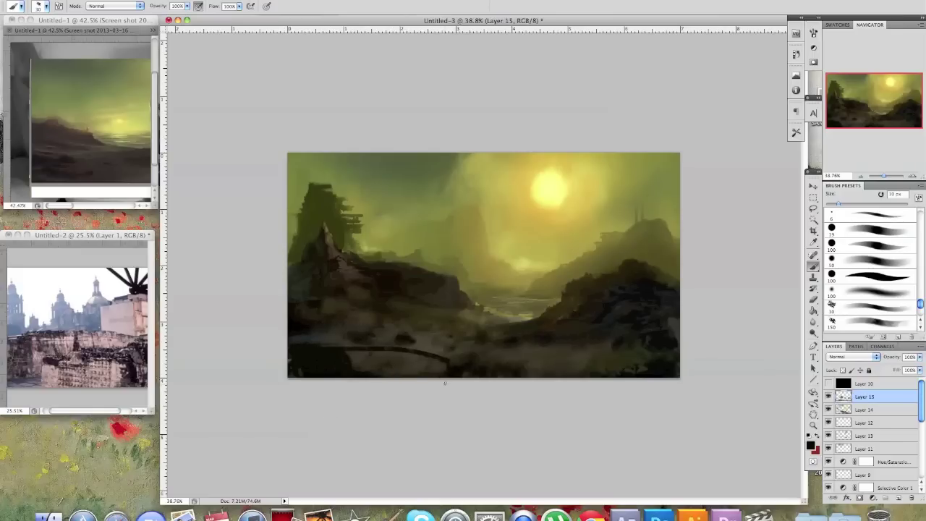
pyautogui.moveTo(330, 266)
pyautogui.mouseDown()
pyautogui.moveTo(437, 271)
pyautogui.moveTo(437, 329)
pyautogui.mouseUp()
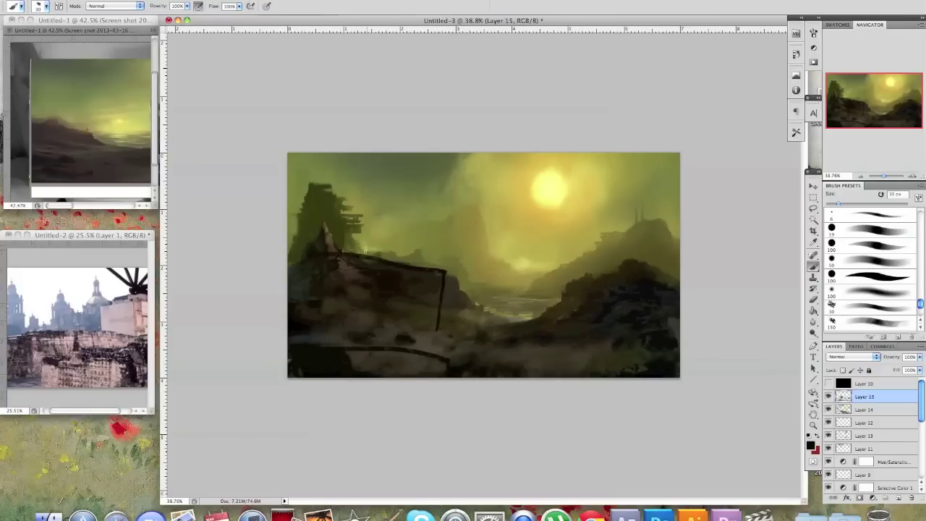
pyautogui.moveTo(346, 238); pyautogui.dragTo(465, 278)
pyautogui.moveTo(423, 208)
pyautogui.mouseDown()
pyautogui.moveTo(499, 235)
pyautogui.moveTo(498, 268)
pyautogui.mouseUp()
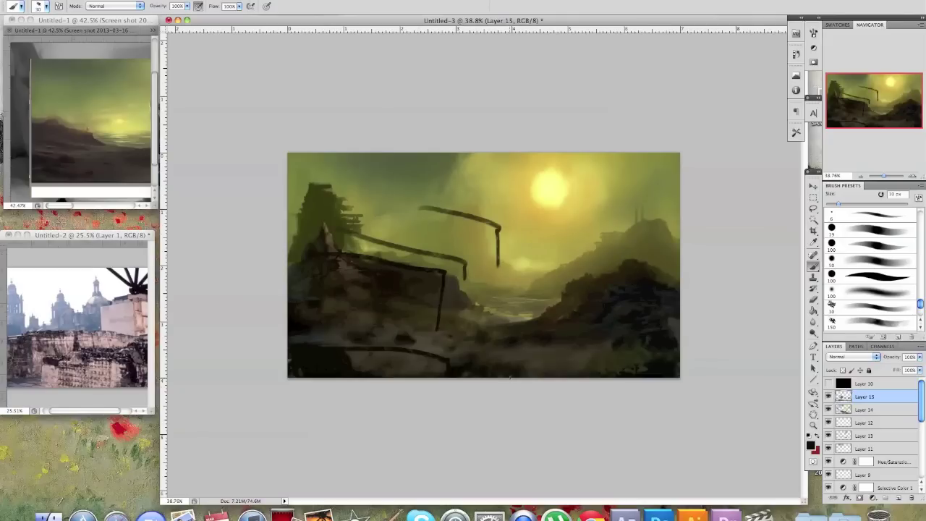
pyautogui.press('super+z')
pyautogui.press('alt+super+z')
pyautogui.press('alt+super+z')
pyautogui.press('alt+super+z')
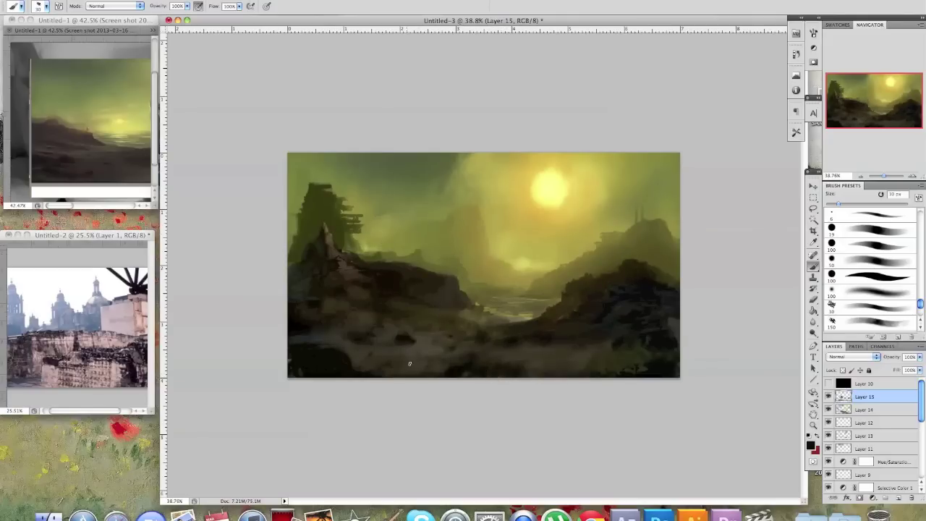
# Touch up the small rock and repaint the lower-left foreground with sampled dark tones and a 40 px brush
pyautogui.click(406, 339)
pyautogui.press(']')
pyautogui.press(']')
pyautogui.keyDown('alt'); pyautogui.click(359, 348); pyautogui.keyUp('alt')
pyautogui.moveTo(320, 341); pyautogui.dragTo(301, 349)
pyautogui.click(301, 349)
pyautogui.keyDown('alt'); pyautogui.click(341, 344); pyautogui.keyUp('alt')
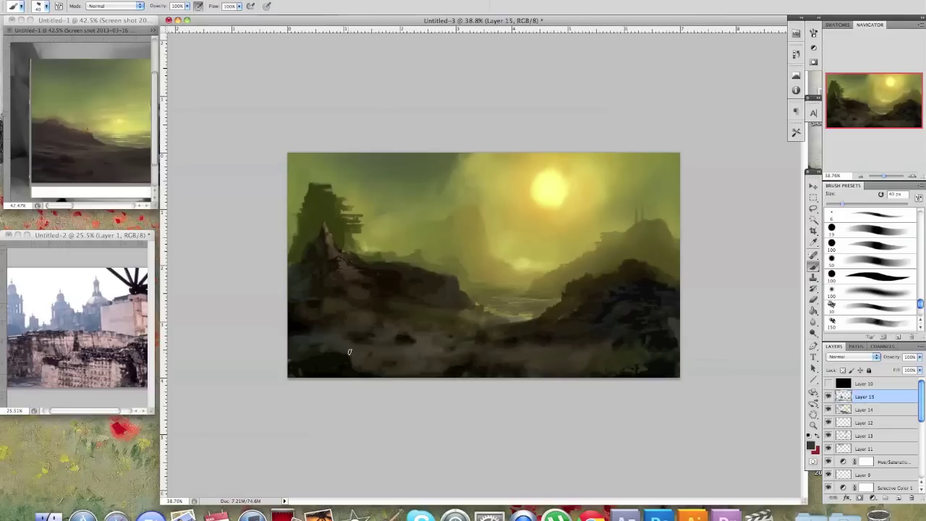
pyautogui.keyDown('alt'); pyautogui.click(347, 359); pyautogui.keyUp('alt')
pyautogui.moveTo(347, 360); pyautogui.dragTo(382, 360)
# Enlarge the brush to 80 px and repaint the left slope's top and face with browns sampled from the slope
pyautogui.press('[')
pyautogui.press('[')
pyautogui.press('[')
pyautogui.press('[')
pyautogui.press('[')
pyautogui.press(']')
pyautogui.keyDown('alt'); pyautogui.click(451, 290); pyautogui.keyUp('alt')
pyautogui.press(']')
pyautogui.press(']')
pyautogui.press(']')
pyautogui.press(']')
pyautogui.press(']')
pyautogui.press(']')
pyautogui.moveTo(395, 266); pyautogui.dragTo(434, 277)
pyautogui.keyDown('alt'); pyautogui.click(402, 279); pyautogui.keyUp('alt')
pyautogui.keyDown('alt'); pyautogui.click(443, 284); pyautogui.keyUp('alt')
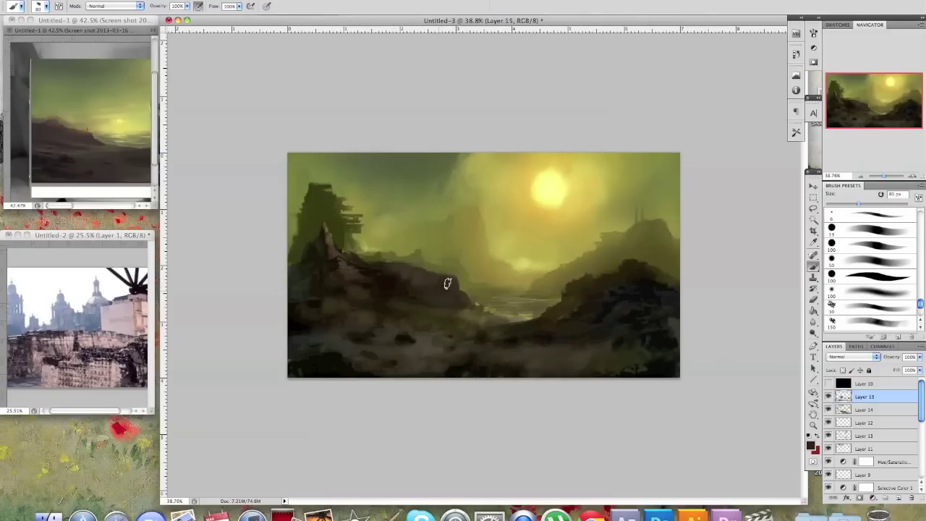
pyautogui.keyDown('alt'); pyautogui.click(387, 278); pyautogui.keyUp('alt')
pyautogui.keyDown('alt'); pyautogui.click(336, 254); pyautogui.keyUp('alt')
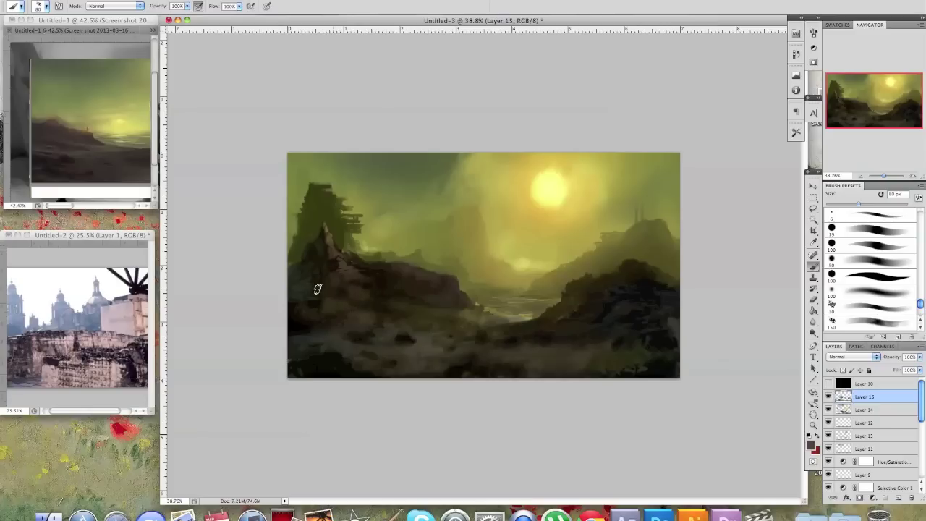
pyautogui.press('super+e')
pyautogui.press('super+shift+alt+n')
pyautogui.press('[')
pyautogui.press(']')
pyautogui.press(']')
pyautogui.press(']')
pyautogui.press(']')
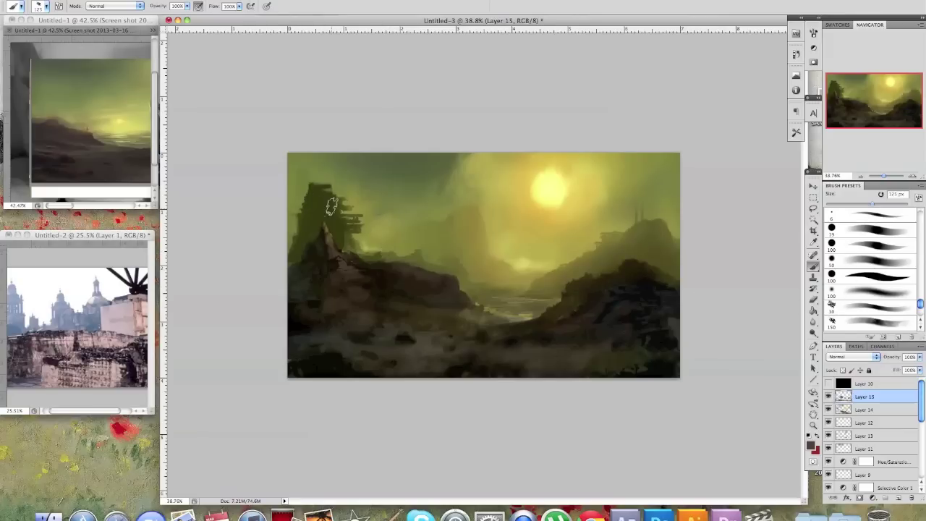
pyautogui.keyDown('alt'); pyautogui.click(560, 189); pyautogui.keyUp('alt')
pyautogui.press('[')
pyautogui.press('[')
pyautogui.press('[')
pyautogui.press('[')
pyautogui.press('[')
pyautogui.press('[')
pyautogui.press('[')
pyautogui.press('[')
pyautogui.moveTo(318, 214); pyautogui.dragTo(334, 210)
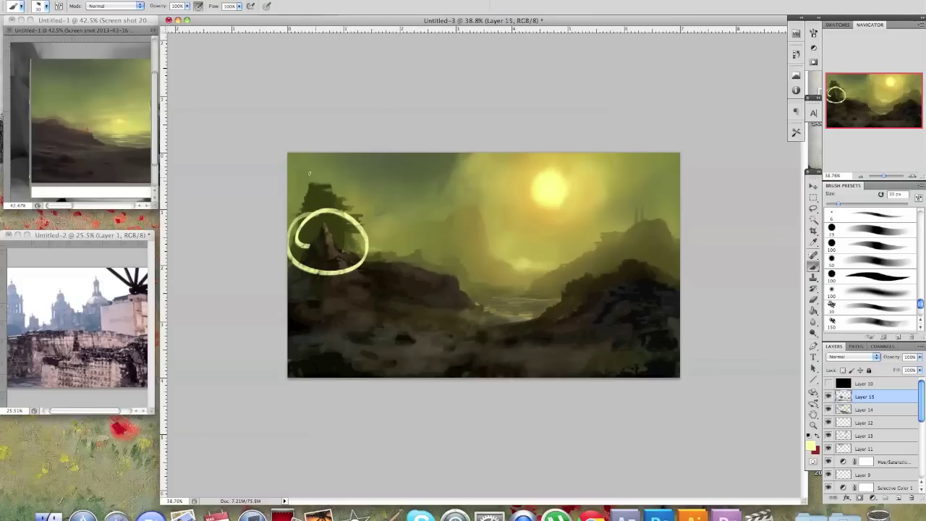
pyautogui.moveTo(315, 176); pyautogui.dragTo(319, 211)
pyautogui.hotkey('ctrl', 'alt', 'z')
pyautogui.hotkey('ctrl', 'alt', 'z')
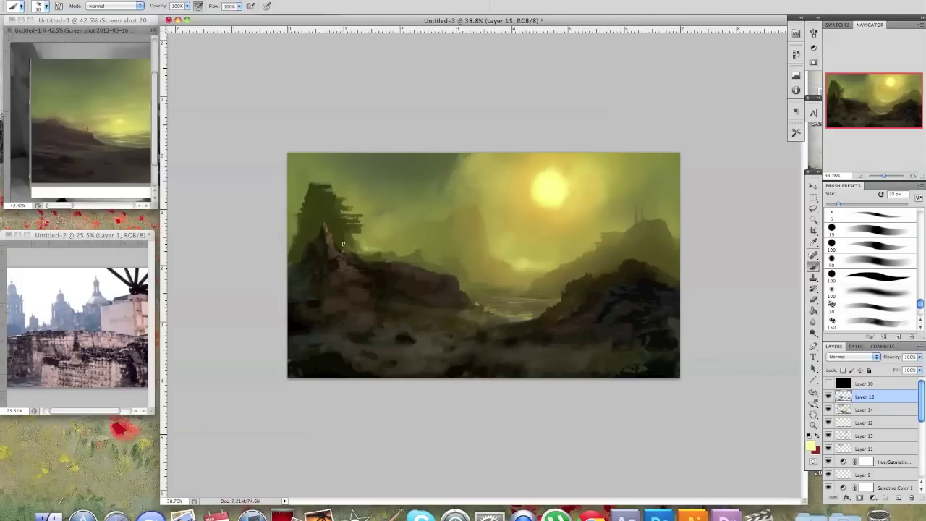
pyautogui.moveTo(313, 173)
pyautogui.mouseDown()
pyautogui.moveTo(348, 178)
pyautogui.moveTo(315, 160)
pyautogui.mouseUp()
pyautogui.hotkey('ctrl', 'alt', 'z')
# Switch to the soft 100 brush, sample the green tone at the left tower's top and add a new layer
pyautogui.click(863, 292)
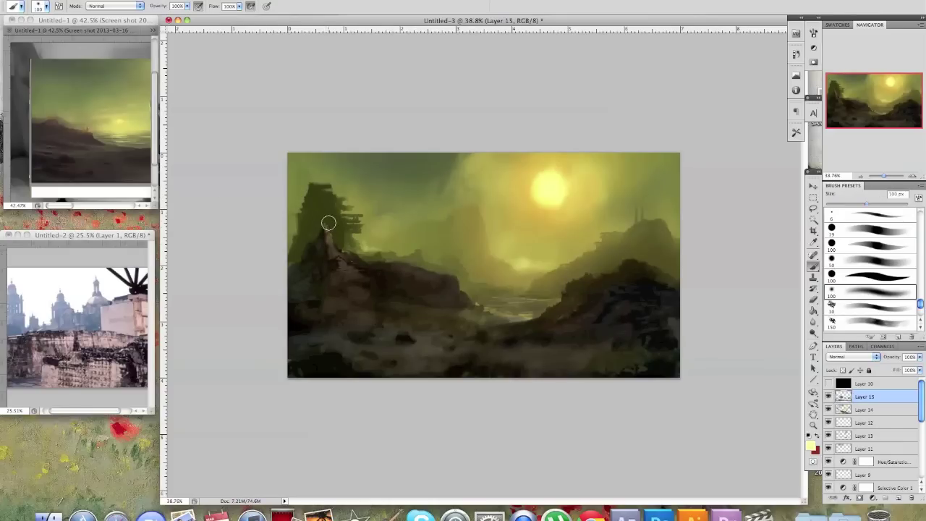
pyautogui.moveTo(322, 260); pyautogui.dragTo(322, 225)
pyautogui.hotkey('ctrl', 'z')
pyautogui.keyDown('alt'); pyautogui.click(310, 184); pyautogui.keyUp('alt')
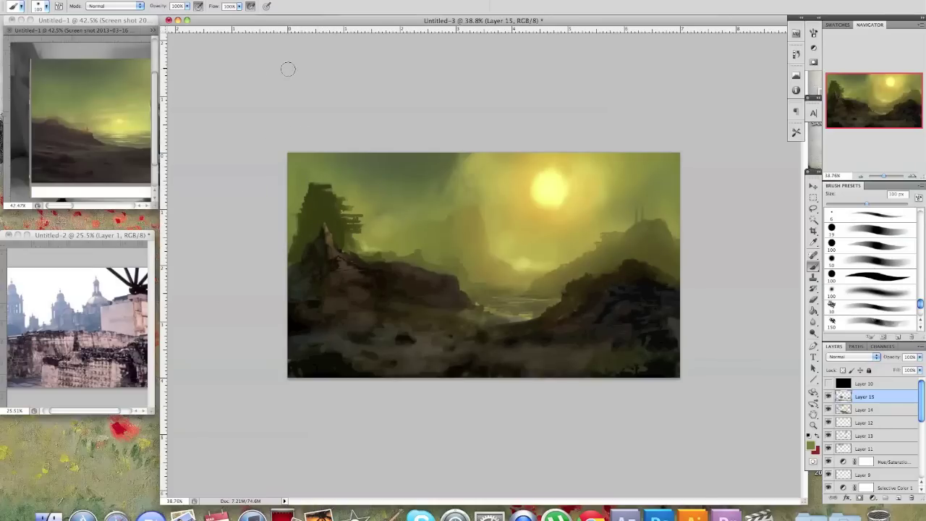
pyautogui.click(899, 499)
# Brush soft green haze over the left tower with the brush at 300 px and 250 px, sampling the sky above it
pyautogui.press(']')
pyautogui.press(']')
pyautogui.press(']')
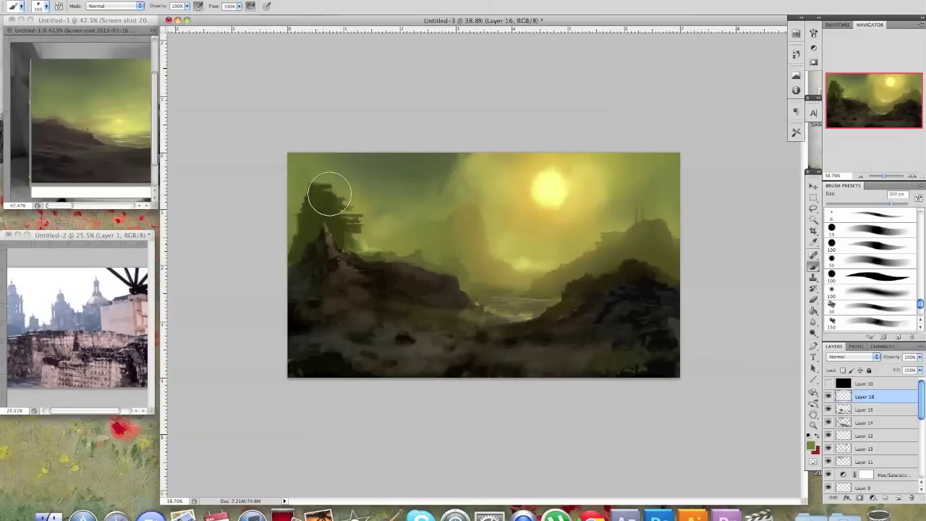
pyautogui.moveTo(354, 209)
pyautogui.mouseDown()
pyautogui.moveTo(352, 236)
pyautogui.moveTo(345, 201)
pyautogui.moveTo(354, 227)
pyautogui.moveTo(322, 203)
pyautogui.moveTo(315, 178)
pyautogui.moveTo(301, 251)
pyautogui.moveTo(301, 185)
pyautogui.moveTo(292, 248)
pyautogui.moveTo(306, 216)
pyautogui.moveTo(306, 142)
pyautogui.moveTo(294, 199)
pyautogui.moveTo(299, 145)
pyautogui.mouseUp()
pyautogui.keyDown('alt'); pyautogui.click(315, 172); pyautogui.keyUp('alt')
pyautogui.moveTo(312, 196)
pyautogui.mouseDown()
pyautogui.moveTo(353, 224)
pyautogui.moveTo(342, 197)
pyautogui.moveTo(351, 238)
pyautogui.moveTo(344, 205)
pyautogui.moveTo(364, 234)
pyautogui.mouseUp()
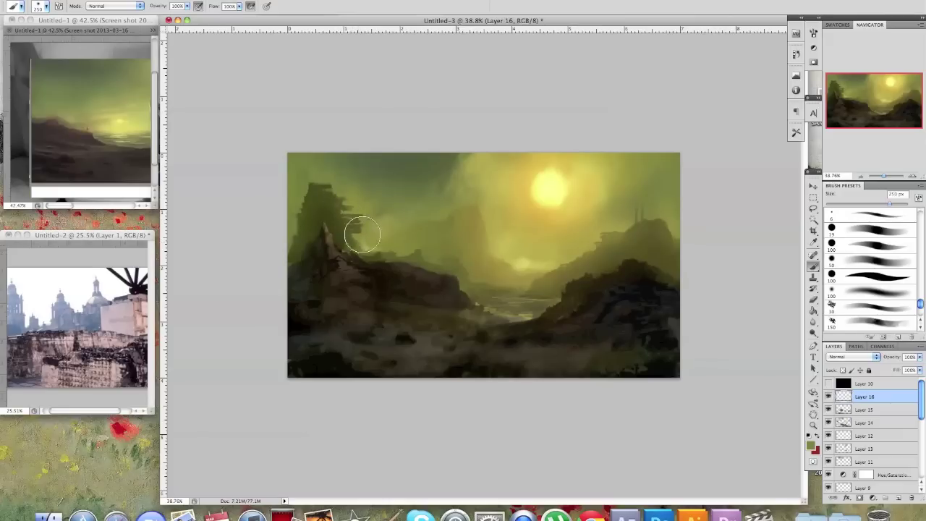
pyautogui.keyDown('alt'); pyautogui.click(383, 227); pyautogui.keyUp('alt')
pyautogui.press('[')
pyautogui.press('[')
pyautogui.press('[')
pyautogui.press('[')
pyautogui.press('[')
pyautogui.press('[')
pyautogui.press('[')
pyautogui.press('[')
pyautogui.press('[')
pyautogui.press('[')
pyautogui.press('[')
pyautogui.press('[')
pyautogui.press('[')
pyautogui.moveTo(317, 216); pyautogui.dragTo(319, 226)
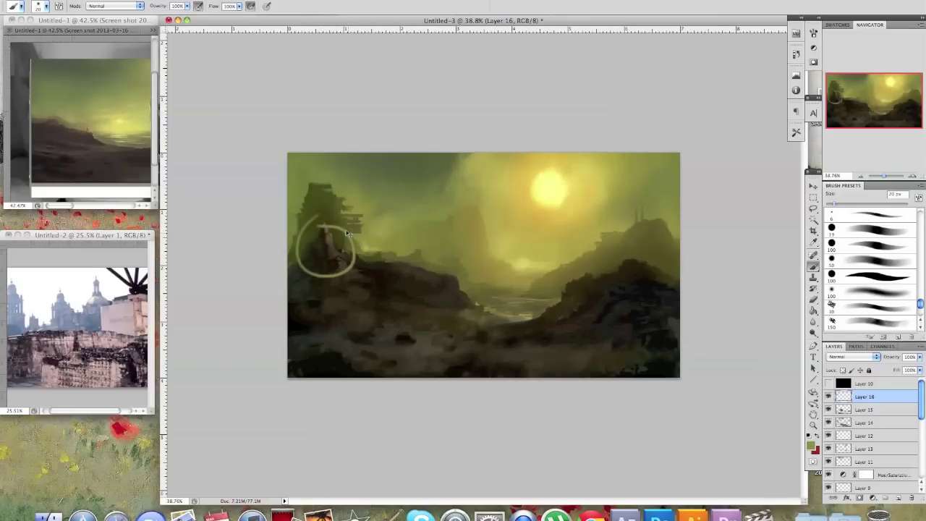
# Sample the green haze at the canvas's left edge and veil the left tower's base with the soft brush at 200 px
pyautogui.keyDown('alt'); pyautogui.click(289, 223); pyautogui.keyUp('alt')
pyautogui.press(']')
pyautogui.press(']')
pyautogui.press(']')
pyautogui.press(']')
pyautogui.press(']')
pyautogui.press(']')
pyautogui.press(']')
pyautogui.press(']')
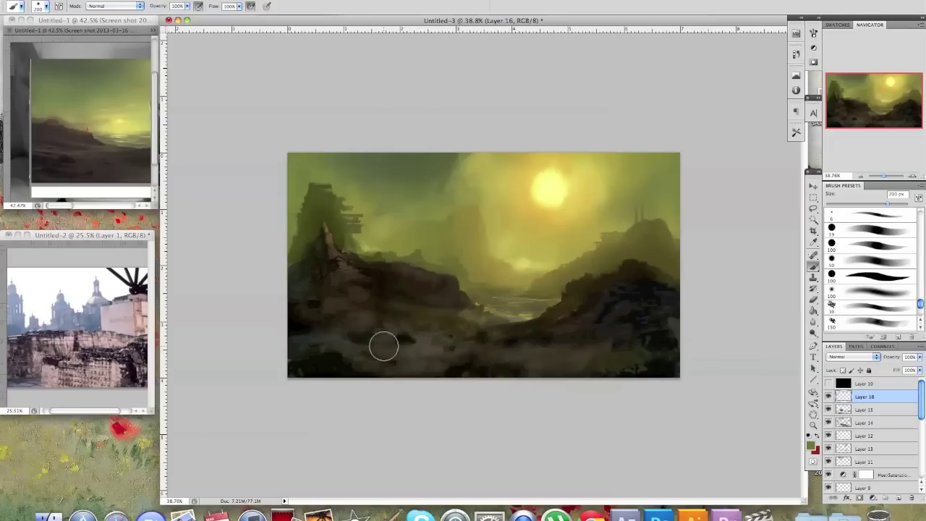
# Try painting over the right slope's ridge and the sky beside the sun with a smaller soft brush
pyautogui.press('[')
pyautogui.press('[')
pyautogui.press('[')
pyautogui.press('[')
pyautogui.press('[')
pyautogui.press('[')
pyautogui.press('[')
pyautogui.press('[')
pyautogui.press('[')
pyautogui.press('[')
pyautogui.press('[')
pyautogui.moveTo(563, 278)
pyautogui.mouseDown()
pyautogui.moveTo(555, 341)
pyautogui.moveTo(566, 262)
pyautogui.moveTo(668, 266)
pyautogui.mouseUp()
pyautogui.moveTo(566, 207)
pyautogui.mouseDown()
pyautogui.moveTo(556, 183)
pyautogui.moveTo(649, 183)
pyautogui.mouseUp()
pyautogui.press('super+z')
pyautogui.press('super+z')
pyautogui.press('super+z')
pyautogui.press('super+alt+z')
# Sample greens from the sky and soften the sky right of the sun and beside the left tower
pyautogui.keyDown('alt'); pyautogui.click(387, 201); pyautogui.keyUp('alt')
pyautogui.press(']')
pyautogui.press(']')
pyautogui.press(']')
pyautogui.press(']')
pyautogui.press(']')
pyautogui.press(']')
pyautogui.keyDown('alt'); pyautogui.click(380, 166); pyautogui.keyUp('alt')
pyautogui.moveTo(645, 191)
pyautogui.mouseDown()
pyautogui.moveTo(649, 202)
pyautogui.moveTo(639, 190)
pyautogui.moveTo(650, 187)
pyautogui.mouseUp()
pyautogui.moveTo(640, 155)
pyautogui.mouseDown()
pyautogui.moveTo(643, 189)
pyautogui.moveTo(630, 206)
pyautogui.mouseUp()
pyautogui.keyDown('alt'); pyautogui.click(631, 191); pyautogui.keyUp('alt')
pyautogui.keyDown('alt'); pyautogui.click(609, 180); pyautogui.keyUp('alt')
pyautogui.moveTo(376, 210); pyautogui.dragTo(391, 227)
# Sample yellow near the sun and paint light glints on the river with the brush at 15 px and 10 px
pyautogui.press('[')
pyautogui.press('[')
pyautogui.press('[')
pyautogui.press('[')
pyautogui.press('[')
pyautogui.press('[')
pyautogui.press('[')
pyautogui.press('[')
pyautogui.press('[')
pyautogui.press('[')
pyautogui.press('[')
pyautogui.press('[')
pyautogui.press('[')
pyautogui.press('[')
pyautogui.press('[')
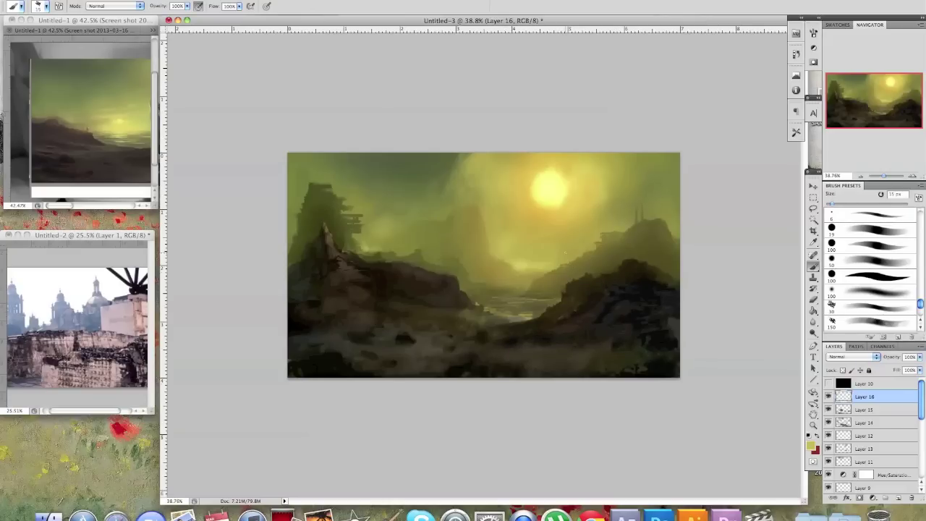
pyautogui.keyDown('alt'); pyautogui.click(577, 176); pyautogui.keyUp('alt')
pyautogui.moveTo(494, 312)
pyautogui.mouseDown()
pyautogui.moveTo(518, 311)
pyautogui.moveTo(504, 300)
pyautogui.mouseUp()
pyautogui.moveTo(520, 304); pyautogui.dragTo(523, 308)
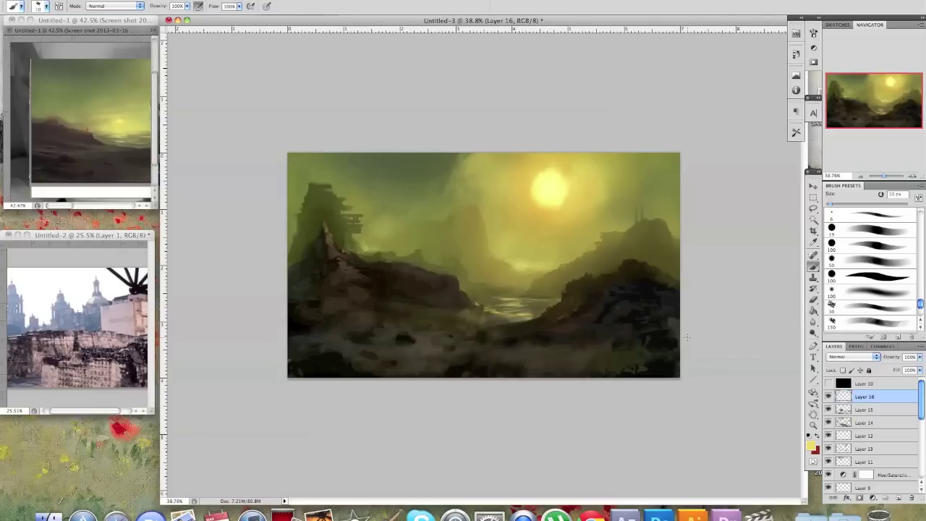
# Paint a bright edge along the river's right bank and reshape it with dark brown sampled from the slope, using a 9 px brush
pyautogui.keyDown('alt'); pyautogui.click(543, 161); pyautogui.keyUp('alt')
pyautogui.moveTo(586, 321); pyautogui.dragTo(652, 320)
pyautogui.keyDown('alt'); pyautogui.click(557, 356); pyautogui.keyUp('alt')
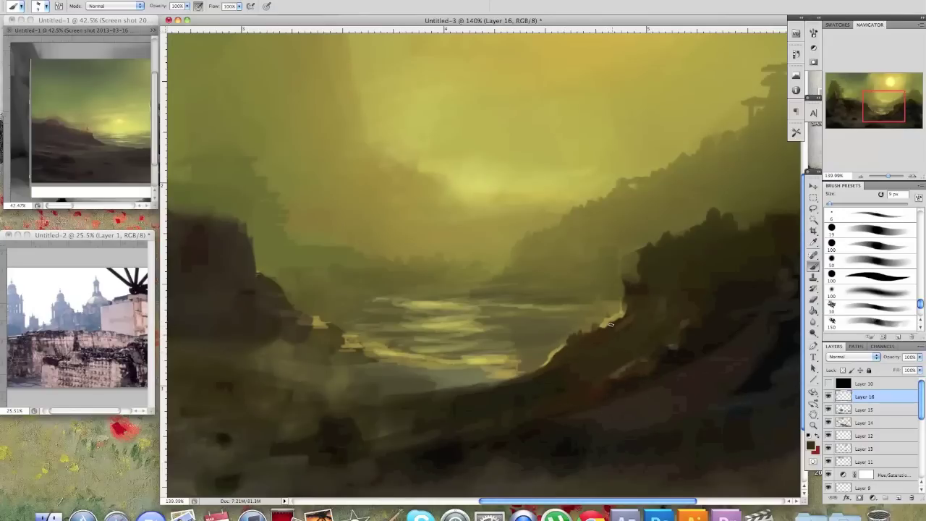
pyautogui.moveTo(622, 318)
pyautogui.mouseDown()
pyautogui.moveTo(533, 326)
pyautogui.moveTo(509, 343)
pyautogui.mouseUp()
pyautogui.moveTo(528, 307); pyautogui.dragTo(579, 307)
# Add a new layer above Layer 16 and brush sampled sky haze over the valley below the sun with the soft 100 brush
pyautogui.click(128, 140)
pyautogui.moveTo(128, 141); pyautogui.dragTo(91, 150)
pyautogui.click(715, 347)
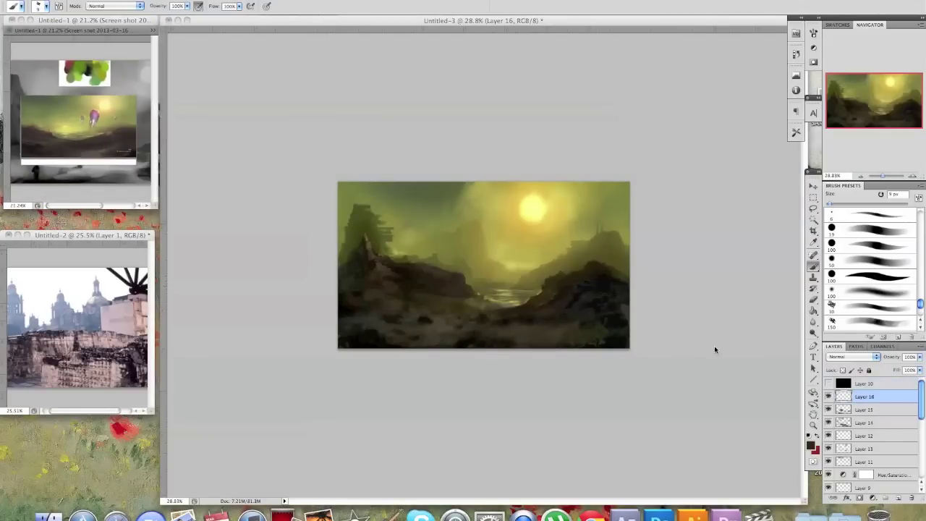
pyautogui.moveTo(629, 247); pyautogui.dragTo(605, 253)
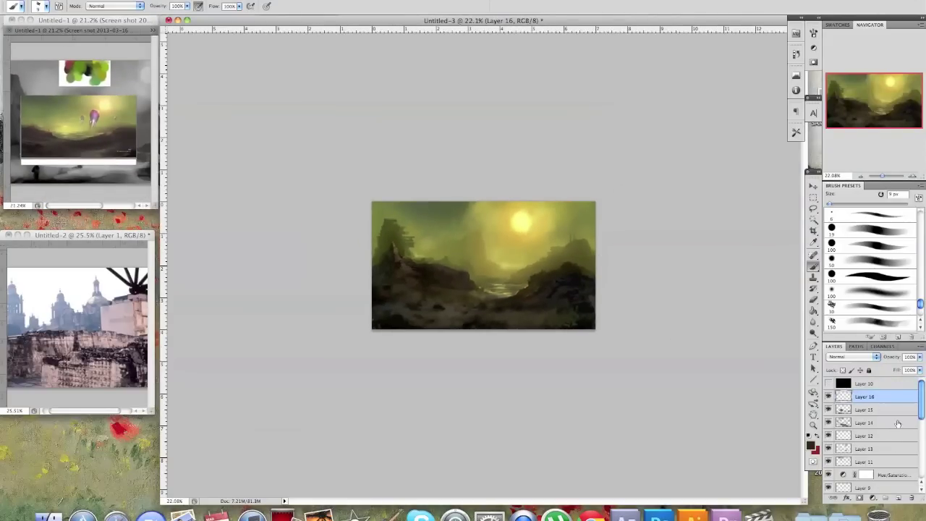
pyautogui.click(898, 498)
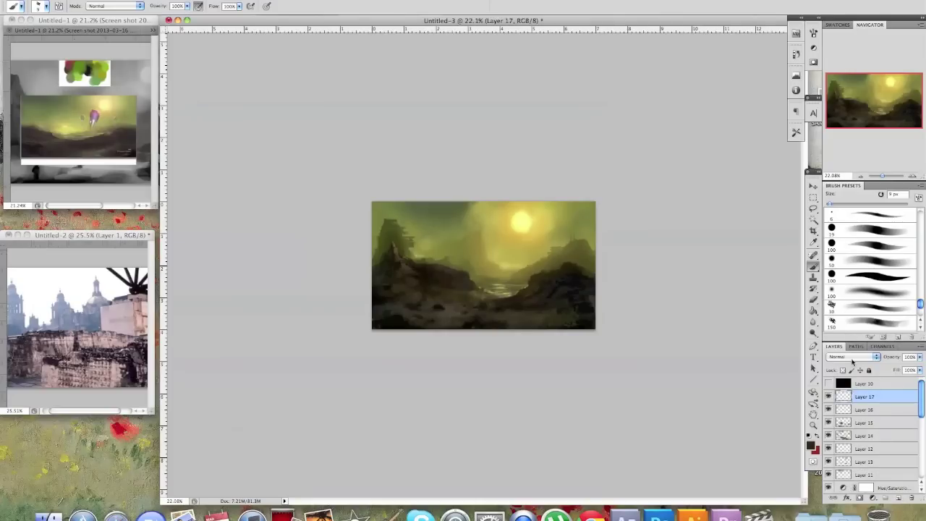
pyautogui.click(864, 293)
pyautogui.press(']')
pyautogui.press(']')
pyautogui.press(']')
pyautogui.keyDown('alt'); pyautogui.click(451, 209); pyautogui.keyUp('alt')
pyautogui.moveTo(500, 259); pyautogui.dragTo(523, 251)
# Try more soft haze around the sun and the sky above it with the brush enlarged to 250 px
pyautogui.press(']')
pyautogui.press(']')
pyautogui.press(']')
pyautogui.press('[')
pyautogui.press('[')
pyautogui.moveTo(500, 246); pyautogui.dragTo(492, 244)
pyautogui.press(']')
pyautogui.press(']')
pyautogui.moveTo(500, 200); pyautogui.dragTo(504, 198)
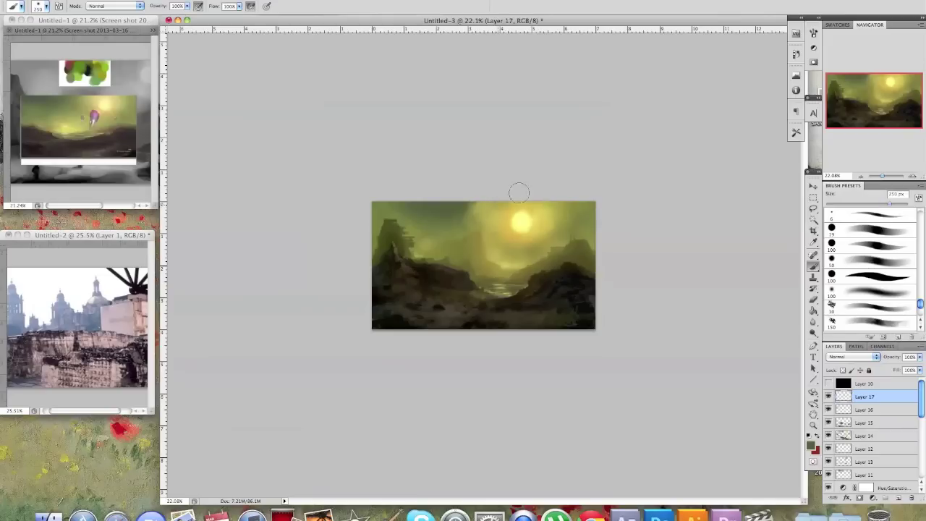
pyautogui.press('alt+super+z')
pyautogui.press('alt+super+z')
# Brush soft green haze across the distant valley below the sun and up its left side, varying the brush size
pyautogui.press(']')
pyautogui.press('[')
pyautogui.press('[')
pyautogui.press('[')
pyautogui.press('[')
pyautogui.press('[')
pyautogui.press('[')
pyautogui.moveTo(497, 251); pyautogui.dragTo(509, 255)
pyautogui.press(']')
pyautogui.press(']')
pyautogui.press(']')
pyautogui.press(']')
pyautogui.press('[')
pyautogui.press('[')
pyautogui.moveTo(508, 258); pyautogui.dragTo(467, 229)
# Sample yellow beside the sun and veil the distant right cliffs and slope top with the soft brush at 300 px
pyautogui.keyDown('alt'); pyautogui.click(71, 130); pyautogui.keyUp('alt')
pyautogui.press(']')
pyautogui.press(']')
pyautogui.press(']')
pyautogui.press(']')
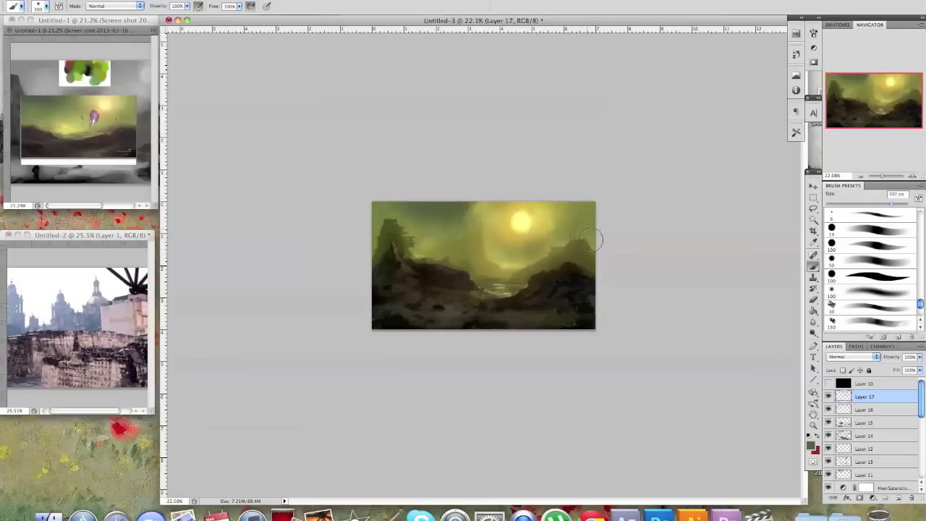
pyautogui.keyDown('alt'); pyautogui.click(551, 214); pyautogui.keyUp('alt')
pyautogui.moveTo(590, 244); pyautogui.dragTo(540, 254)
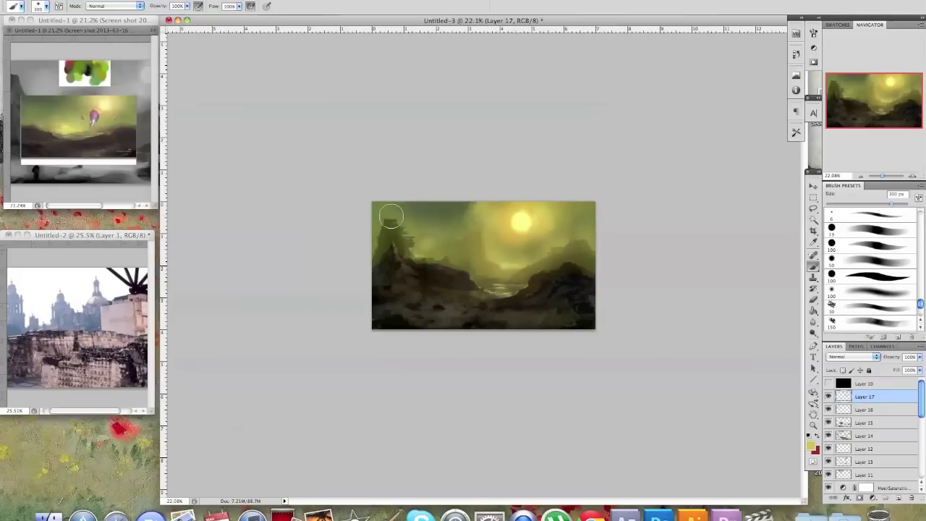
pyautogui.moveTo(383, 225); pyautogui.dragTo(418, 217)
pyautogui.press('super+z')
pyautogui.moveTo(594, 262); pyautogui.dragTo(545, 267)
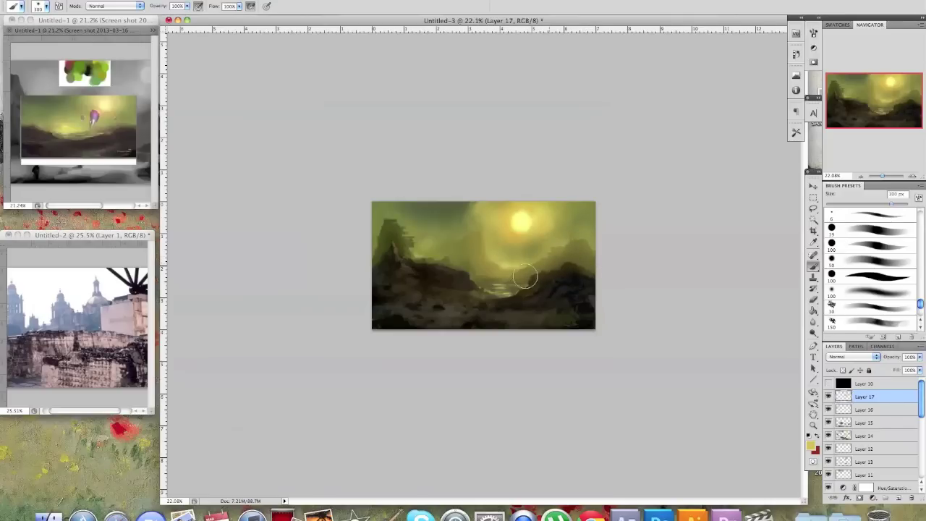
# Brush haze from the river into the foreground at 80 px and undo the trial strokes on the right slope and left tower
pyautogui.press('[')
pyautogui.press('[')
pyautogui.press('[')
pyautogui.press('[')
pyautogui.press('[')
pyautogui.press('[')
pyautogui.press('[')
pyautogui.press('[')
pyautogui.moveTo(527, 265); pyautogui.dragTo(442, 325)
pyautogui.moveTo(592, 272)
pyautogui.mouseDown()
pyautogui.moveTo(552, 258)
pyautogui.moveTo(501, 284)
pyautogui.mouseUp()
pyautogui.press('super+z')
pyautogui.moveTo(403, 223)
pyautogui.mouseDown()
pyautogui.moveTo(479, 249)
pyautogui.moveTo(385, 219)
pyautogui.mouseUp()
pyautogui.press('super+z')
# Add a layer above Layer 17 and brush green haze sampled from the sky over the left tower and slope at 500 px
pyautogui.click(898, 498)
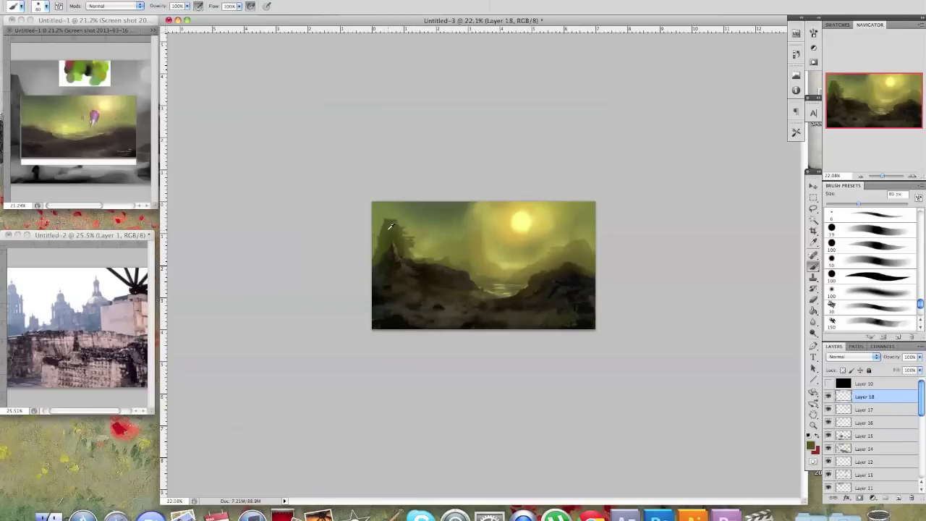
pyautogui.press(']')
pyautogui.press(']')
pyautogui.press(']')
pyautogui.press(']')
pyautogui.press(']')
pyautogui.press(']')
pyautogui.press(']')
pyautogui.press(']')
pyautogui.press(']')
pyautogui.press(']')
pyautogui.moveTo(393, 243); pyautogui.dragTo(391, 288)
pyautogui.keyDown('alt'); pyautogui.click(425, 247); pyautogui.keyUp('alt')
pyautogui.moveTo(435, 271)
pyautogui.mouseDown()
pyautogui.moveTo(480, 285)
pyautogui.moveTo(410, 290)
pyautogui.moveTo(476, 285)
pyautogui.mouseUp()
pyautogui.moveTo(397, 295)
pyautogui.mouseDown()
pyautogui.moveTo(428, 261)
pyautogui.moveTo(404, 299)
pyautogui.moveTo(405, 242)
pyautogui.moveTo(392, 286)
pyautogui.moveTo(400, 233)
pyautogui.mouseUp()
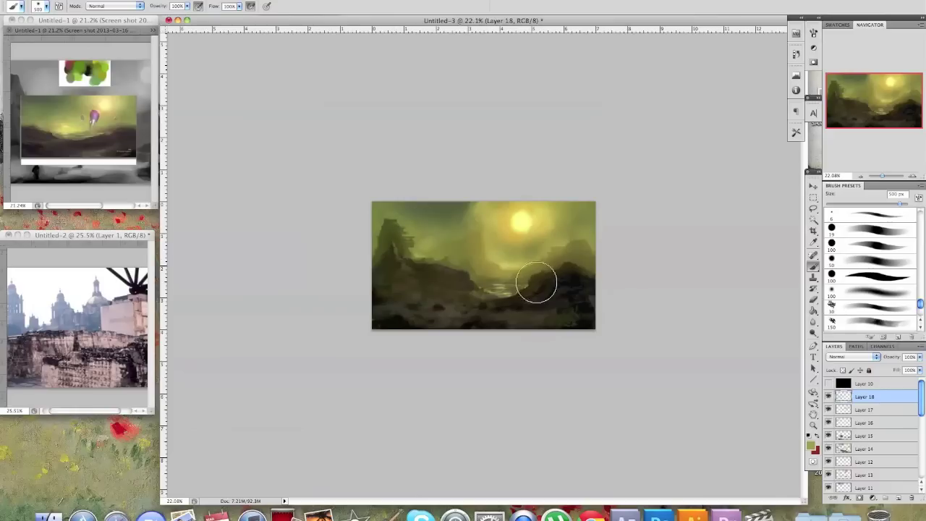
# Set Layer 18 to Screen at reduced opacity and brush yellow sampled beside the sun over the left slope
pyautogui.click(860, 358)
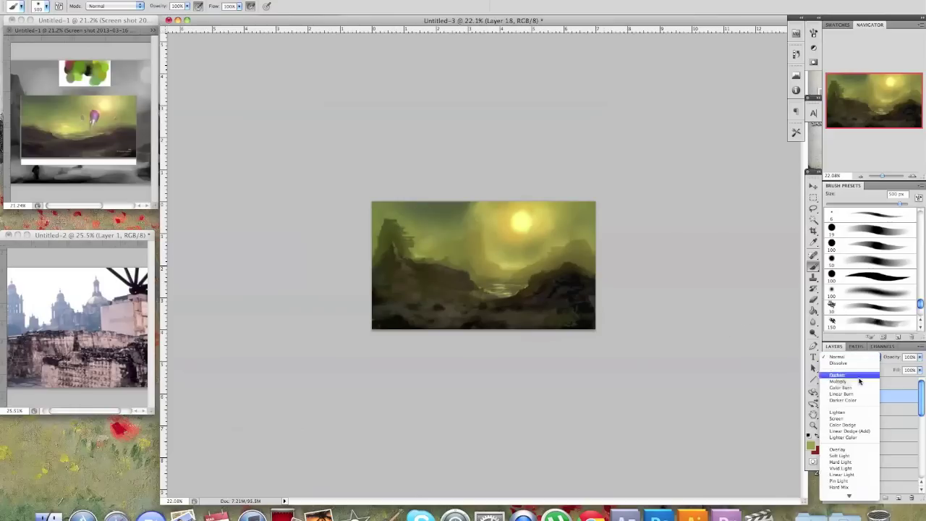
pyautogui.click(854, 415)
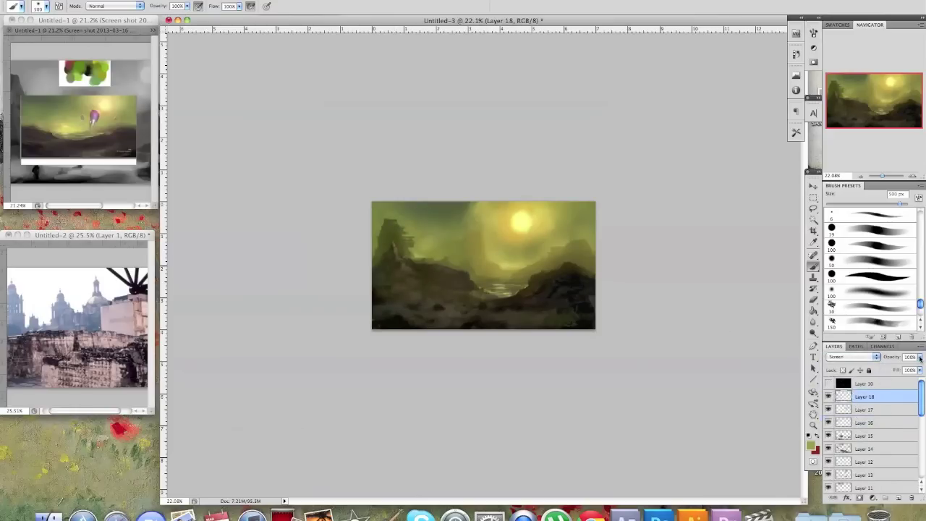
pyautogui.click(878, 357)
pyautogui.click(864, 395)
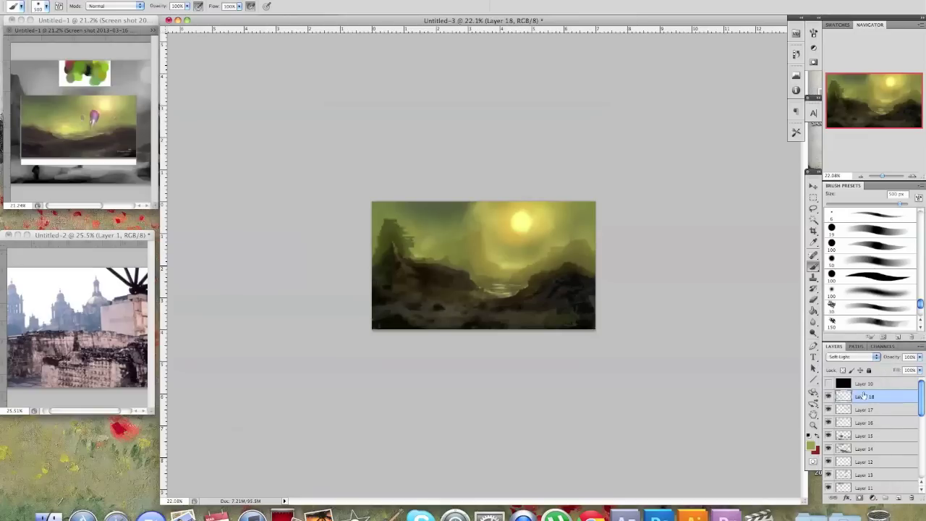
pyautogui.click(868, 358)
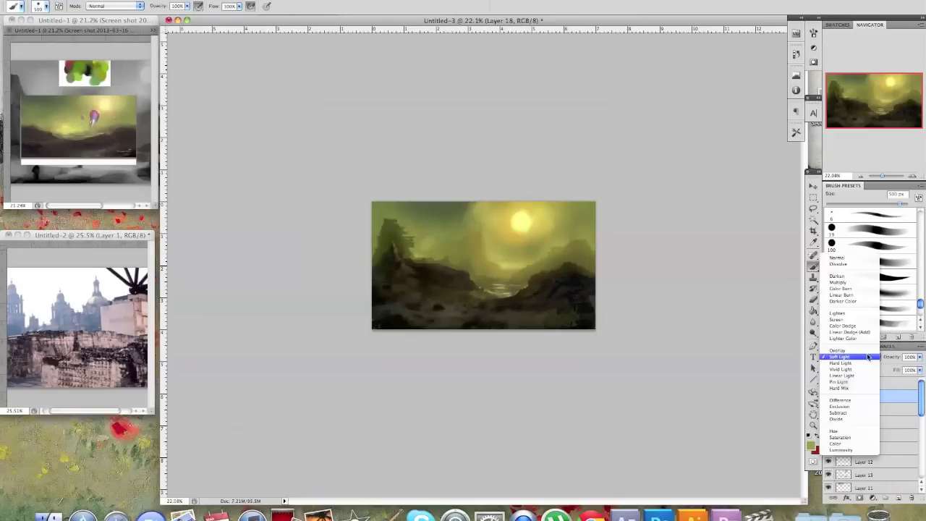
pyautogui.click(863, 319)
pyautogui.moveTo(920, 357); pyautogui.dragTo(913, 370)
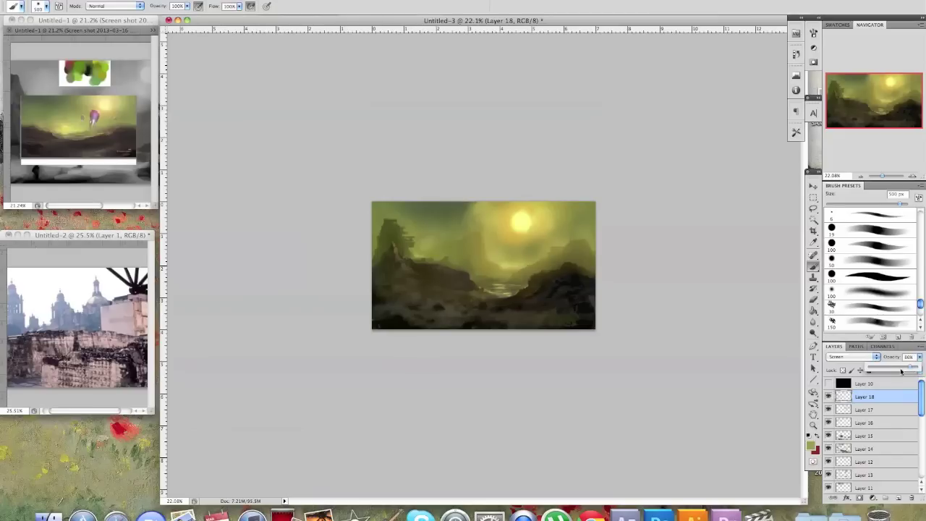
pyautogui.keyDown('alt'); pyautogui.click(540, 222); pyautogui.keyUp('alt')
pyautogui.moveTo(392, 252); pyautogui.dragTo(391, 292)
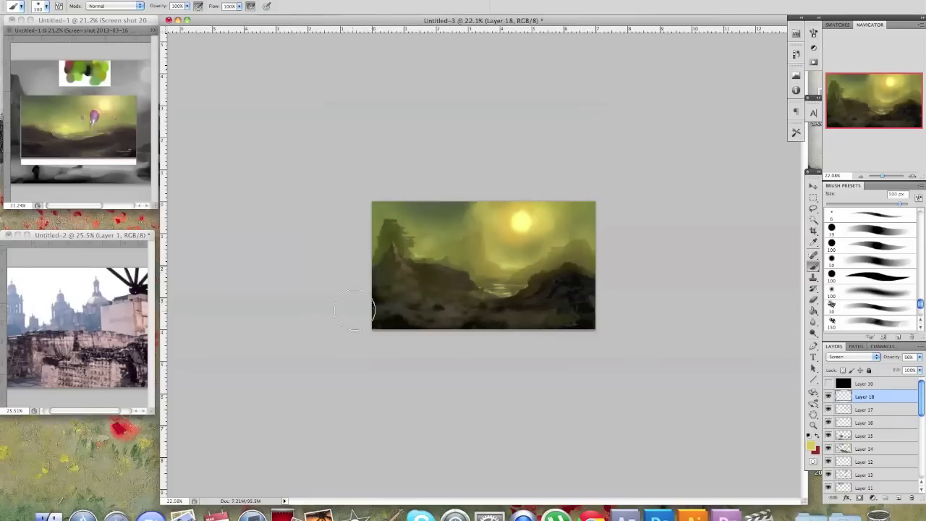
# Add a layer above Layer 18 and rework the foreground using the textured 150 brush and a dark tone sampled from the right slope
pyautogui.click(899, 498)
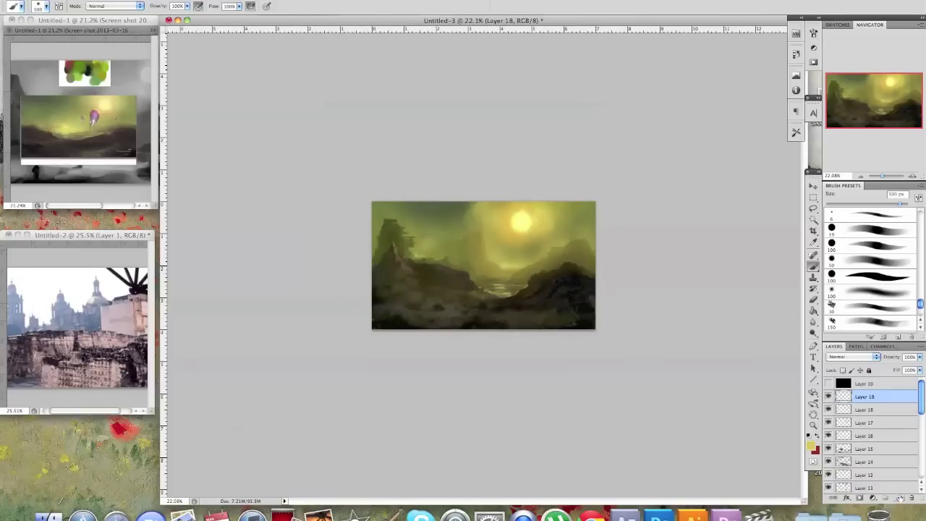
pyautogui.click(862, 323)
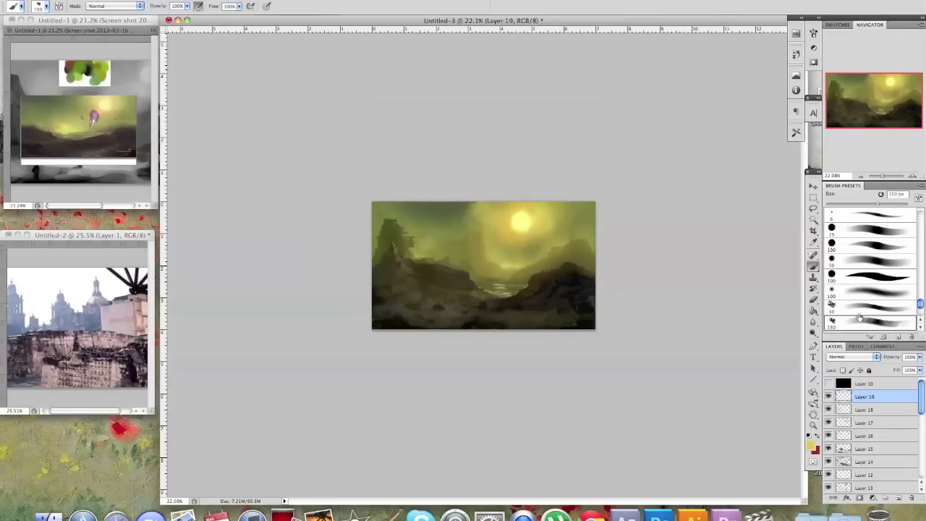
pyautogui.keyDown('alt'); pyautogui.click(557, 290); pyautogui.keyUp('alt')
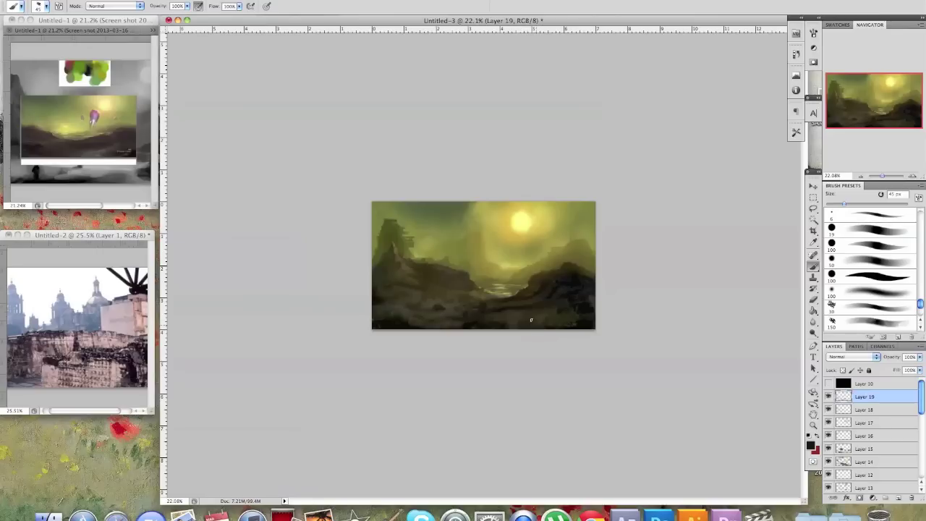
# Sample the left slope's brown, adjust the foreground colour to 827056 and reduce the brush to 15 px
pyautogui.press('i')
pyautogui.click(407, 264)
pyautogui.click(810, 446)
pyautogui.moveTo(715, 424); pyautogui.dragTo(703, 409)
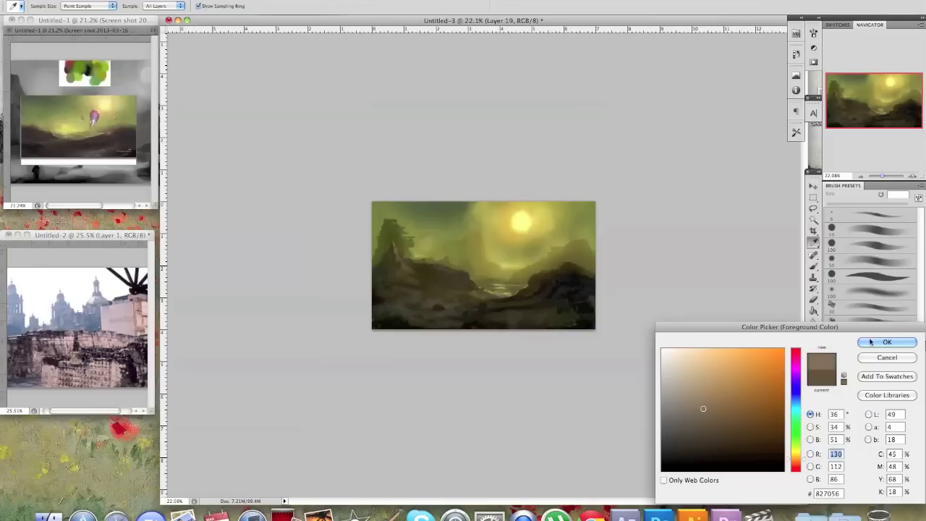
pyautogui.click(871, 342)
pyautogui.press('b')
pyautogui.press('[')
pyautogui.press('[')
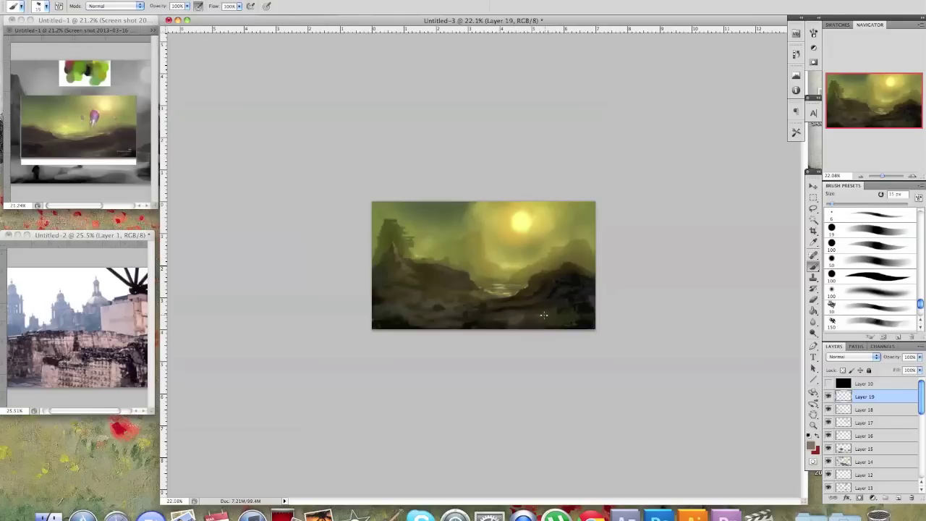
# Paint over the foreground with tones sampled from the riverbank and ground, using the textured 150 brush at 60 px and 45 px
pyautogui.keyDown('alt'); pyautogui.click(492, 291); pyautogui.keyUp('alt')
pyautogui.press('.')
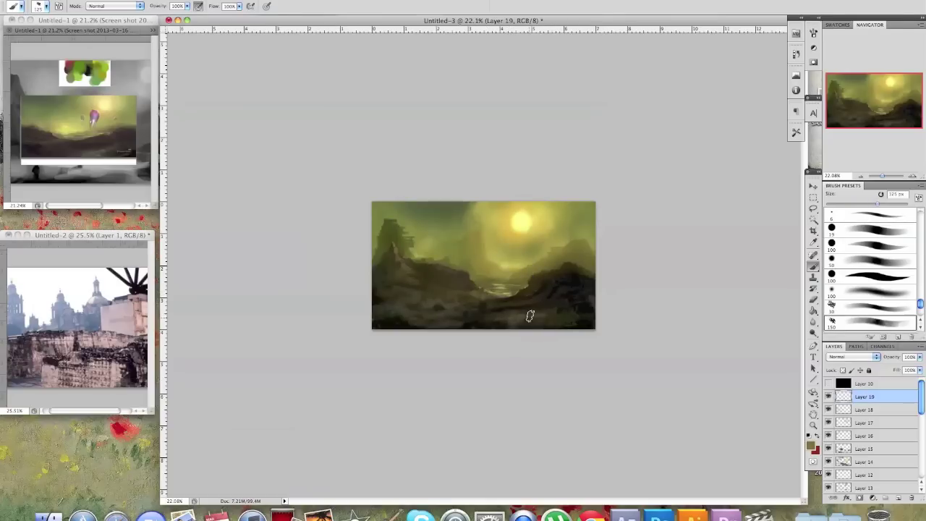
pyautogui.press('[')
pyautogui.press('[')
pyautogui.press('[')
pyautogui.press('[')
pyautogui.press('[')
pyautogui.press('[')
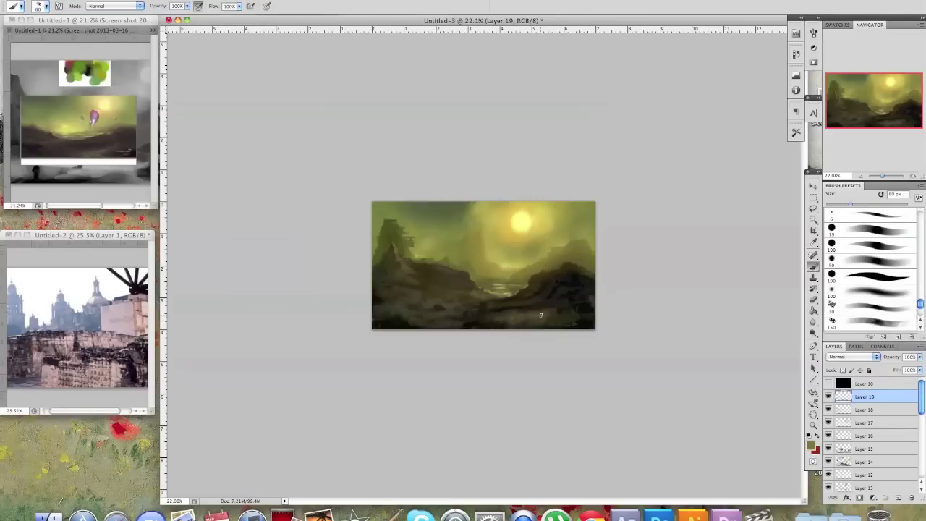
pyautogui.keyDown('alt'); pyautogui.click(517, 308); pyautogui.keyUp('alt')
pyautogui.keyDown('alt'); pyautogui.click(509, 309); pyautogui.keyUp('alt')
pyautogui.moveTo(554, 314); pyautogui.dragTo(682, 259)
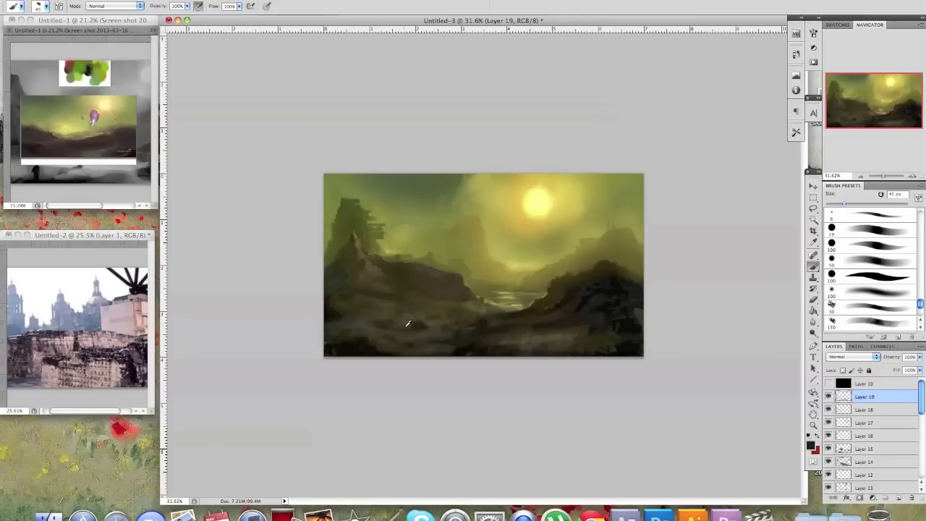
pyautogui.keyDown('alt'); pyautogui.click(368, 344); pyautogui.keyUp('alt')
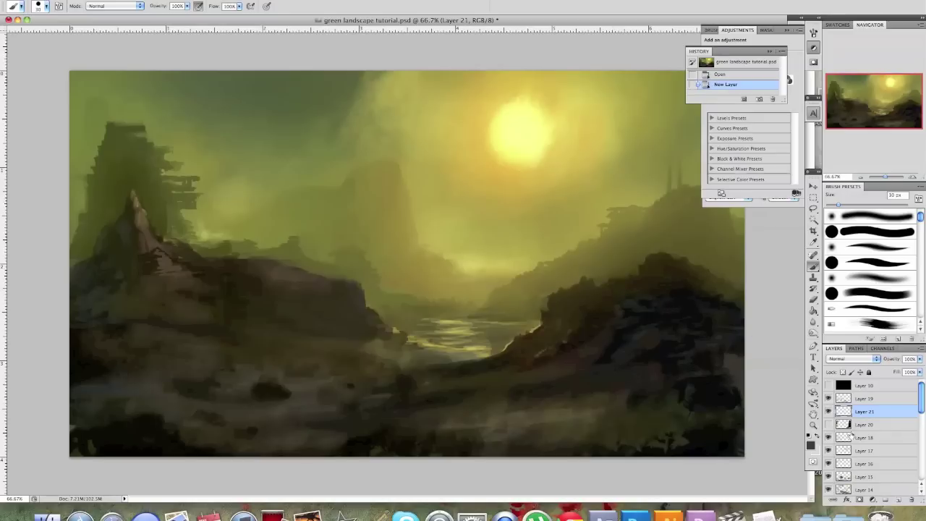
# Add a new layer above Layer 21 and choose the 502 px tree-shaped brush preset
pyautogui.click(898, 500)
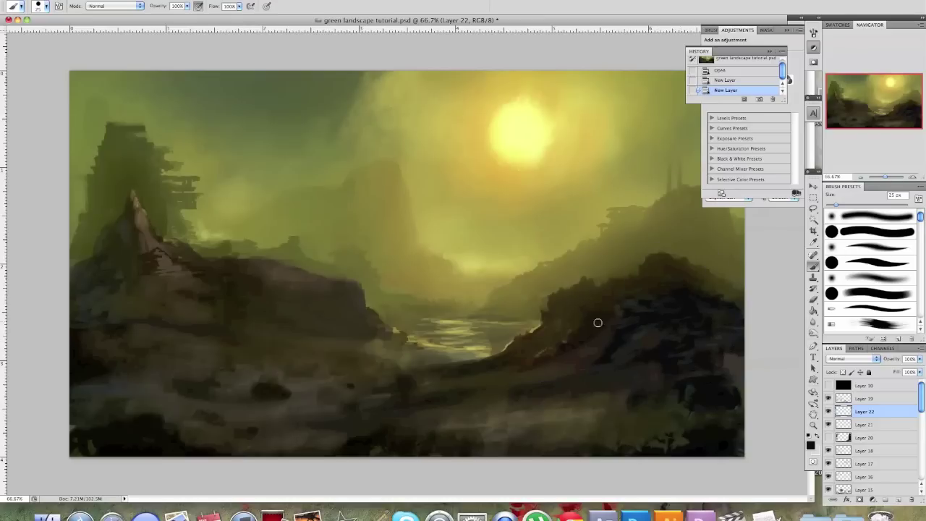
pyautogui.click(46, 6)
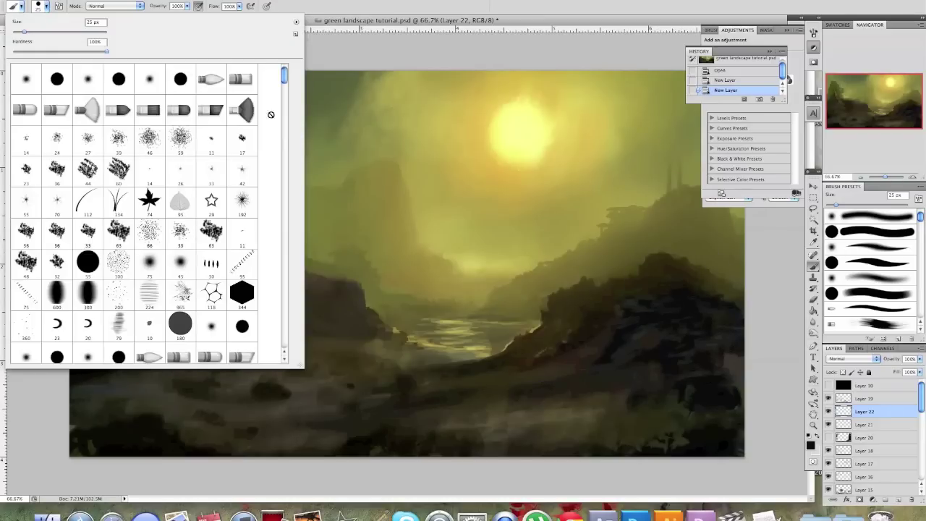
pyautogui.moveTo(284, 76)
pyautogui.mouseDown()
pyautogui.moveTo(284, 340)
pyautogui.moveTo(283, 225)
pyautogui.mouseUp()
pyautogui.click(88, 234)
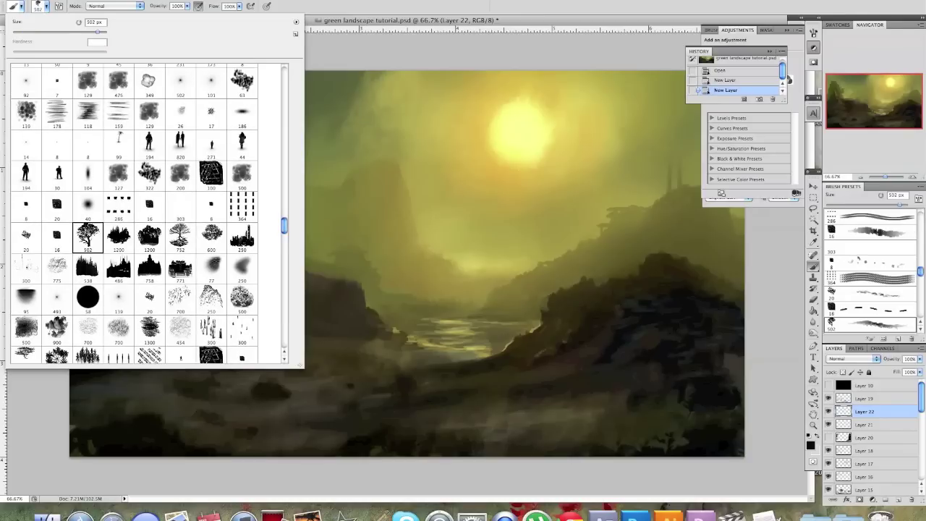
# Stamp a large black tree mass over the right edge of the painting with the tree brush at about 500 px
pyautogui.click(749, 351)
pyautogui.press('[')
pyautogui.press('[')
pyautogui.press('[')
pyautogui.press('[')
pyautogui.press('[')
pyautogui.press('[')
pyautogui.press('[')
pyautogui.press('[')
pyautogui.press(']')
pyautogui.press(']')
pyautogui.press(']')
pyautogui.press(']')
pyautogui.press(']')
pyautogui.press(']')
pyautogui.press(']')
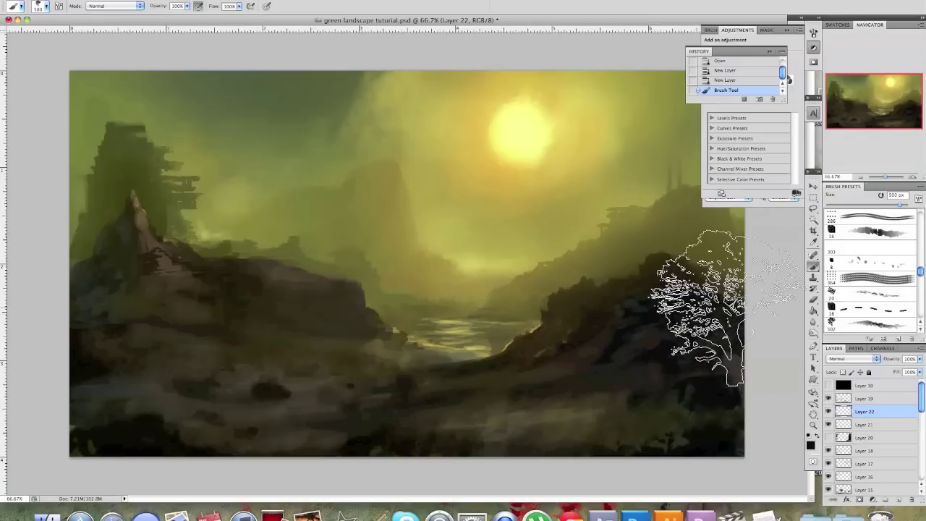
pyautogui.moveTo(725, 275)
pyautogui.mouseDown()
pyautogui.moveTo(727, 266)
pyautogui.moveTo(716, 303)
pyautogui.moveTo(742, 242)
pyautogui.moveTo(729, 240)
pyautogui.mouseUp()
# Reduce the tree brush to 175 px and fill in smaller foliage within the right-hand tree mass
pyautogui.press('[')
pyautogui.press('[')
pyautogui.press('[')
pyautogui.press('[')
pyautogui.press('[')
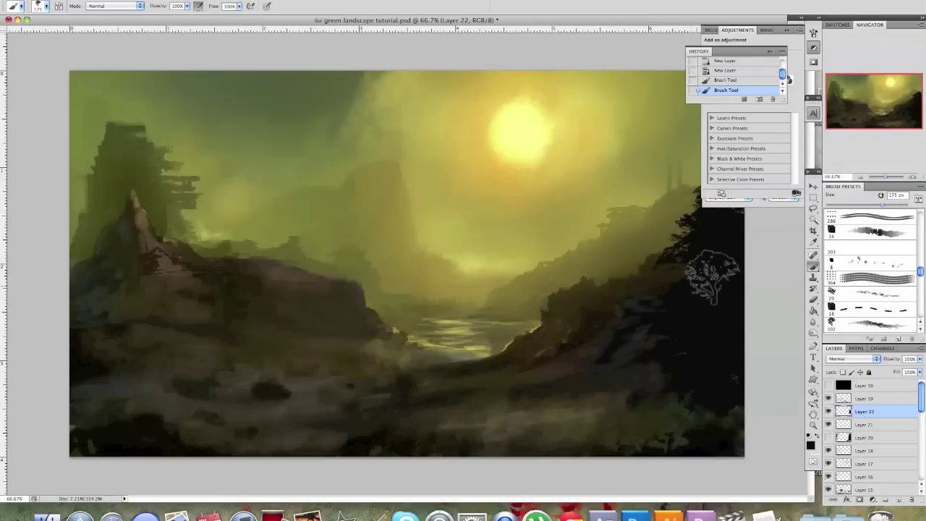
pyautogui.moveTo(729, 329)
pyautogui.mouseDown()
pyautogui.moveTo(731, 247)
pyautogui.moveTo(754, 315)
pyautogui.mouseUp()
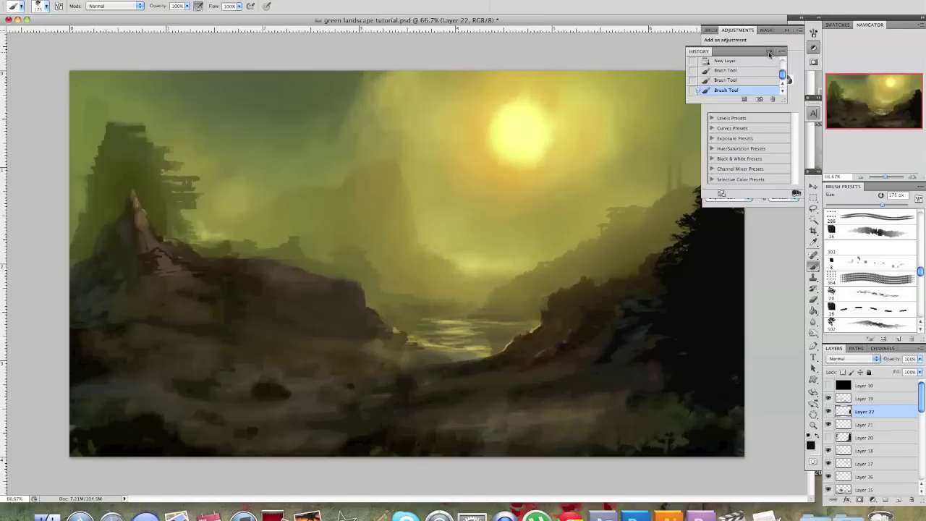
# Collapse the History, Adjustments and Character panels to uncover the right side of the canvas
pyautogui.click(769, 52)
pyautogui.click(787, 31)
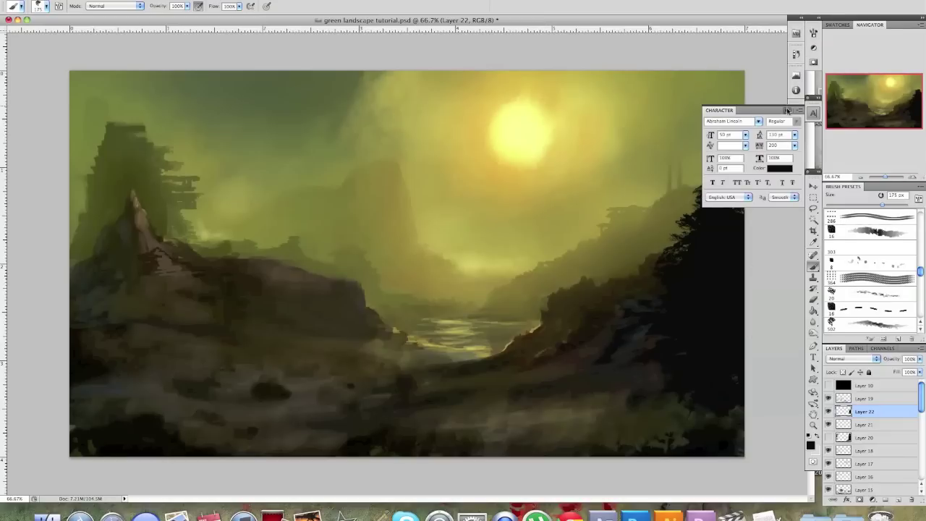
pyautogui.click(788, 109)
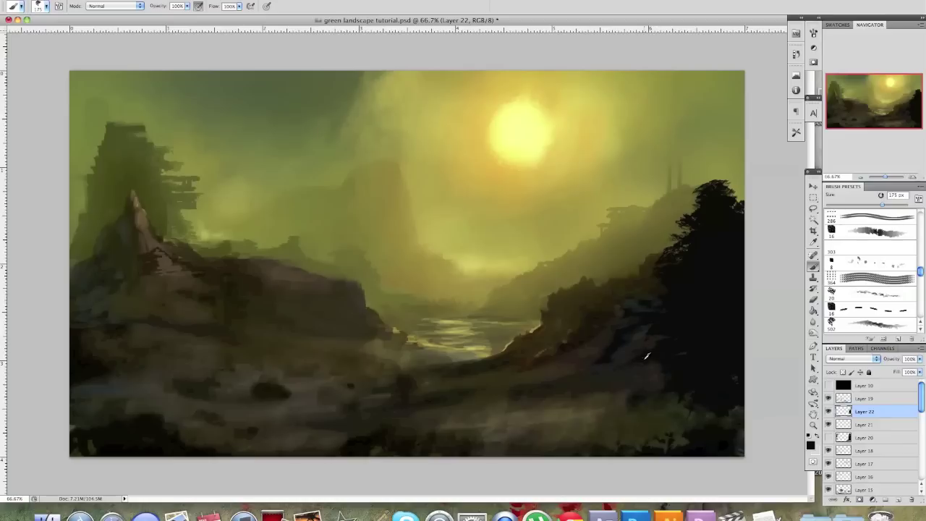
# Stamp dark tree crowns above the right-hand tree mass with the tree brush at 175 px, sampling its dark tone
pyautogui.click(692, 172)
pyautogui.keyDown('alt'); pyautogui.click(709, 268); pyautogui.keyUp('alt')
pyautogui.click(713, 194)
pyautogui.click(717, 173)
pyautogui.click(734, 154)
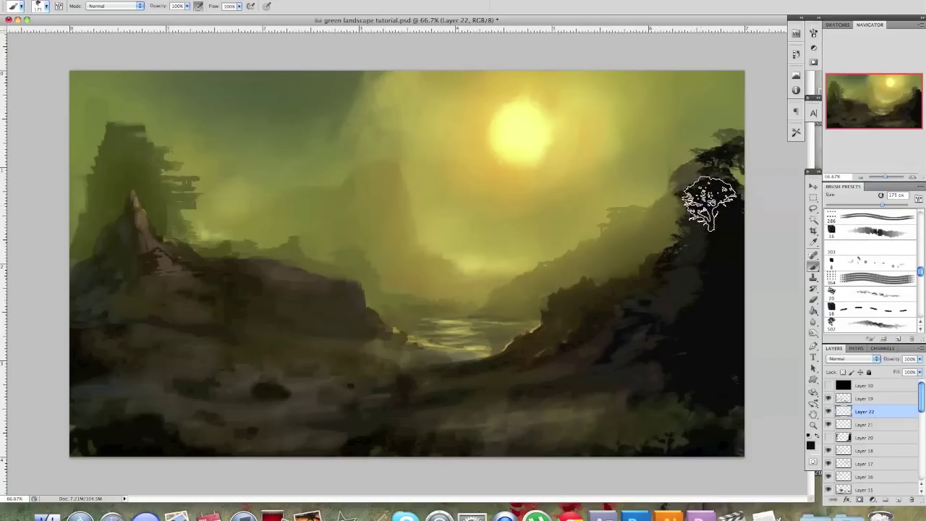
# Enlarge the tree brush to 600 px and stamp a broad crown over the right-hand tree mass
pyautogui.press(']')
pyautogui.press(']')
pyautogui.press(']')
pyautogui.press(']')
pyautogui.press(']')
pyautogui.press(']')
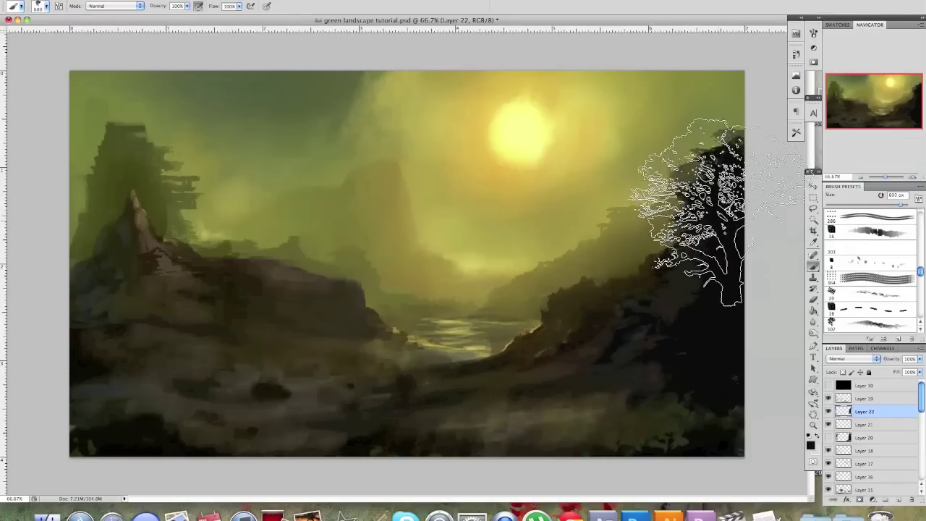
pyautogui.click(739, 205)
# Reduce the tree brush to 125 px and stamp dark foliage along the lower right slope beneath the trees
pyautogui.press('[')
pyautogui.press('[')
pyautogui.press('[')
pyautogui.press('[')
pyautogui.press('[')
pyautogui.press('[')
pyautogui.press('[')
pyautogui.press('[')
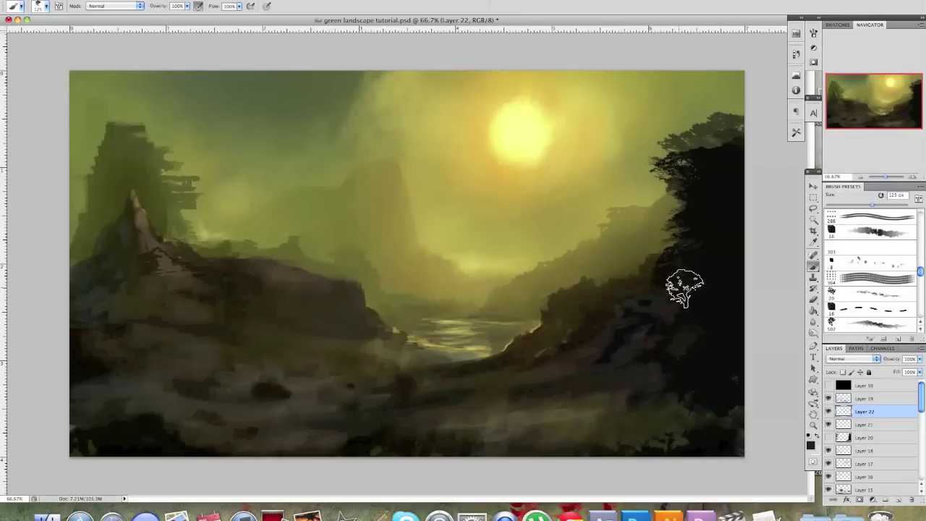
pyautogui.moveTo(652, 383); pyautogui.dragTo(688, 347)
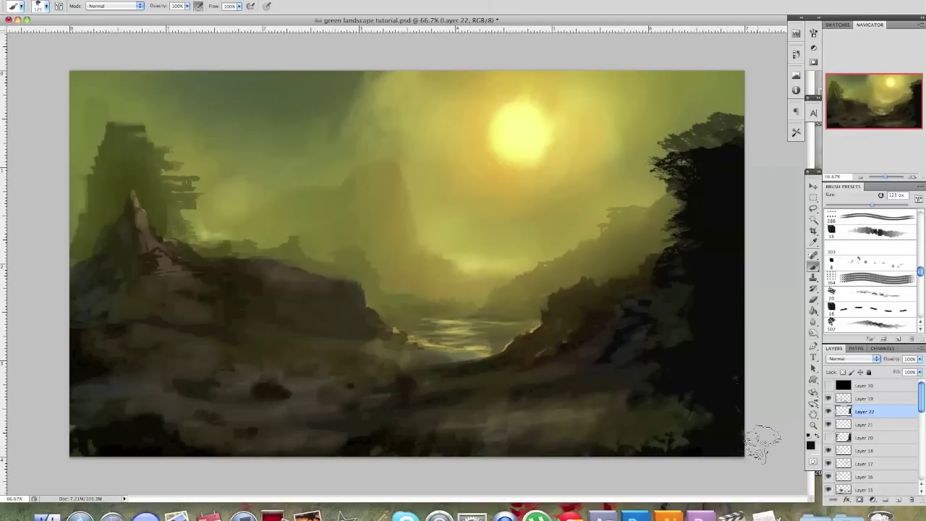
# Stamp dark trees along the painting's left edge with an enlarged tree brush and reduce the brush to 80 px
pyautogui.press(']')
pyautogui.press(']')
pyautogui.press(']')
pyautogui.press(']')
pyautogui.press(']')
pyautogui.press(']')
pyautogui.press(']')
pyautogui.moveTo(66, 364)
pyautogui.mouseDown()
pyautogui.moveTo(45, 378)
pyautogui.moveTo(45, 248)
pyautogui.moveTo(36, 324)
pyautogui.moveTo(57, 306)
pyautogui.mouseUp()
pyautogui.press('[')
pyautogui.press('[')
pyautogui.press('[')
pyautogui.press('[')
pyautogui.press('[')
pyautogui.press('[')
pyautogui.press('[')
pyautogui.press('[')
pyautogui.press('[')
pyautogui.press('[')
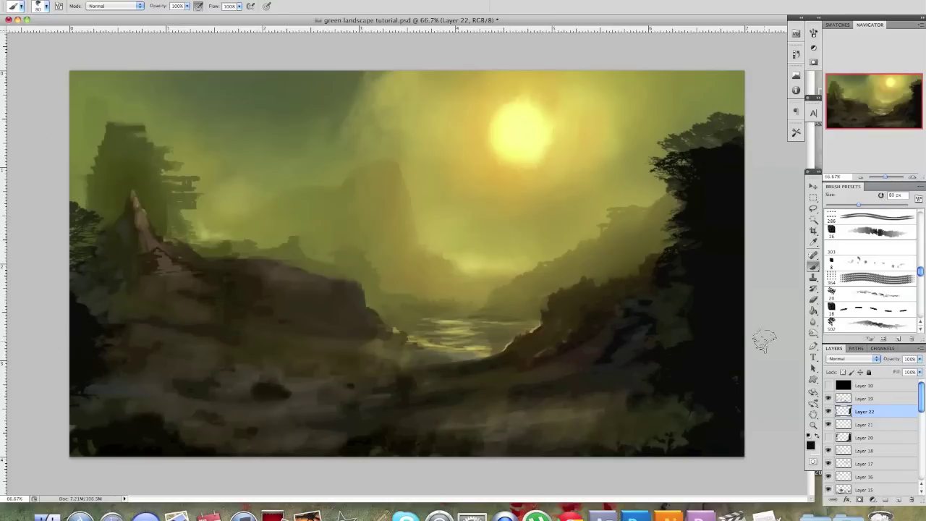
# Choose the 758 px silhouette brush preset
pyautogui.click(46, 7)
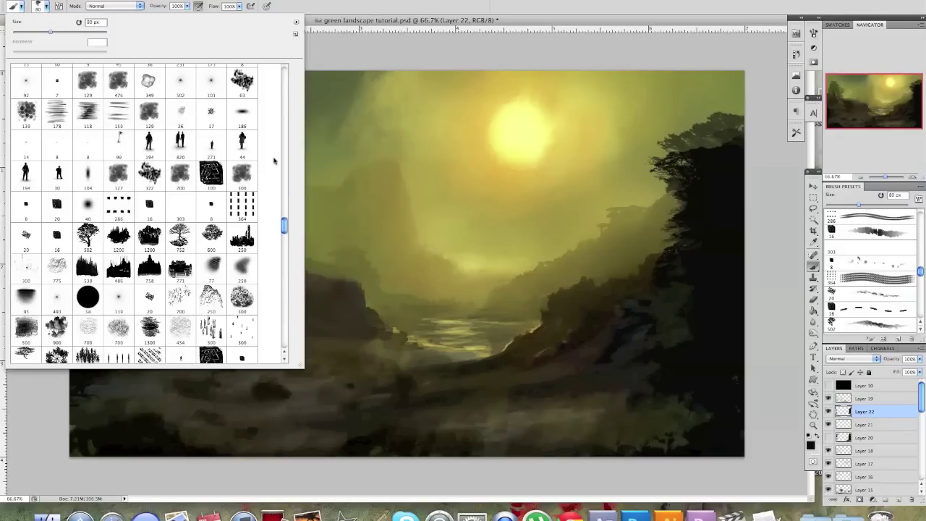
pyautogui.moveTo(286, 229)
pyautogui.mouseDown()
pyautogui.moveTo(286, 248)
pyautogui.moveTo(286, 225)
pyautogui.mouseUp()
pyautogui.click(150, 282)
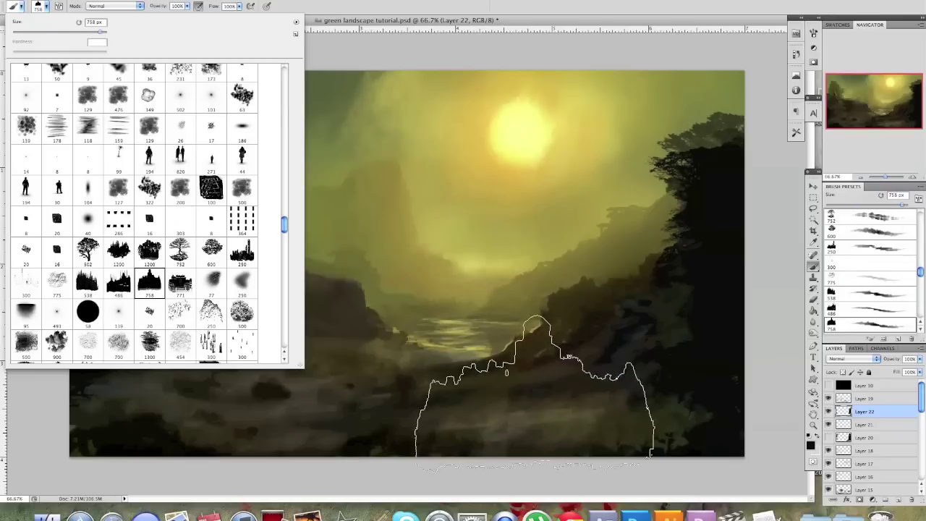
pyautogui.press('Return')
# Paint sky green over the upper part of the left tower with the silhouette brush at a much smaller size
pyautogui.press('[')
pyautogui.press('[')
pyautogui.press('[')
pyautogui.press('[')
pyautogui.press('[')
pyautogui.press('[')
pyautogui.press('[')
pyautogui.press('[')
pyautogui.press('[')
pyautogui.moveTo(105, 113)
pyautogui.mouseDown()
pyautogui.moveTo(102, 146)
pyautogui.moveTo(112, 124)
pyautogui.moveTo(128, 119)
pyautogui.moveTo(137, 151)
pyautogui.moveTo(101, 186)
pyautogui.moveTo(109, 165)
pyautogui.moveTo(140, 147)
pyautogui.moveTo(134, 172)
pyautogui.moveTo(127, 164)
pyautogui.moveTo(105, 179)
pyautogui.moveTo(96, 203)
pyautogui.moveTo(95, 139)
pyautogui.moveTo(124, 139)
pyautogui.moveTo(143, 173)
pyautogui.mouseUp()
# Reduce the silhouette brush to 30 px and paint sky green around the edge of the left rock spire
pyautogui.press('[')
pyautogui.press('[')
pyautogui.press('[')
pyautogui.press('[')
pyautogui.press('[')
pyautogui.press('[')
pyautogui.press('[')
pyautogui.press('[')
pyautogui.press('[')
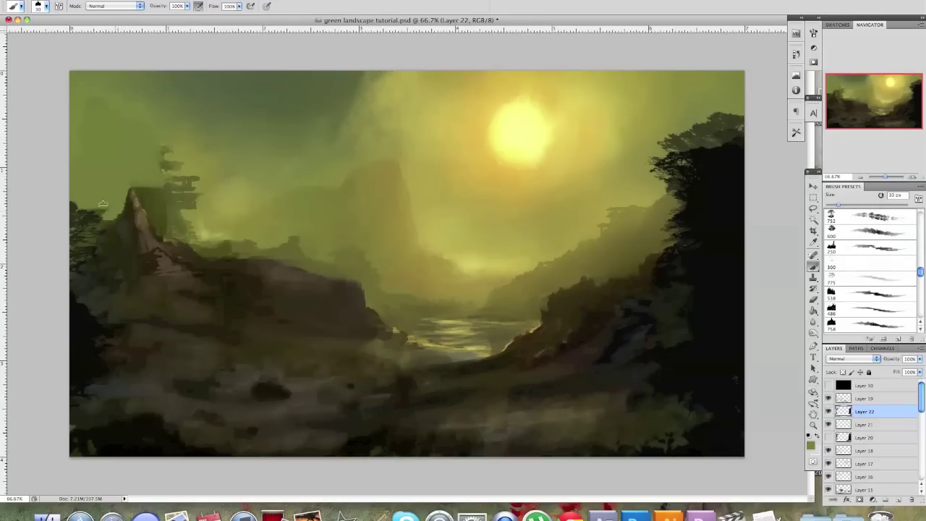
pyautogui.moveTo(102, 214)
pyautogui.mouseDown()
pyautogui.moveTo(91, 223)
pyautogui.moveTo(91, 212)
pyautogui.moveTo(99, 227)
pyautogui.moveTo(85, 243)
pyautogui.mouseUp()
# Paint out more of the left tower with greens sampled from the nearby sky, enlarging the silhouette brush to 175 px
pyautogui.press(']')
pyautogui.press(']')
pyautogui.press(']')
pyautogui.press(']')
pyautogui.moveTo(153, 170); pyautogui.dragTo(163, 196)
pyautogui.press('[')
pyautogui.press('[')
pyautogui.keyDown('alt'); pyautogui.click(192, 161); pyautogui.keyUp('alt')
pyautogui.moveTo(165, 151)
pyautogui.mouseDown()
pyautogui.moveTo(174, 153)
pyautogui.moveTo(112, 127)
pyautogui.moveTo(112, 146)
pyautogui.moveTo(149, 94)
pyautogui.mouseUp()
pyautogui.press(']')
pyautogui.press(']')
pyautogui.press(']')
pyautogui.press(']')
pyautogui.press(']')
pyautogui.press(']')
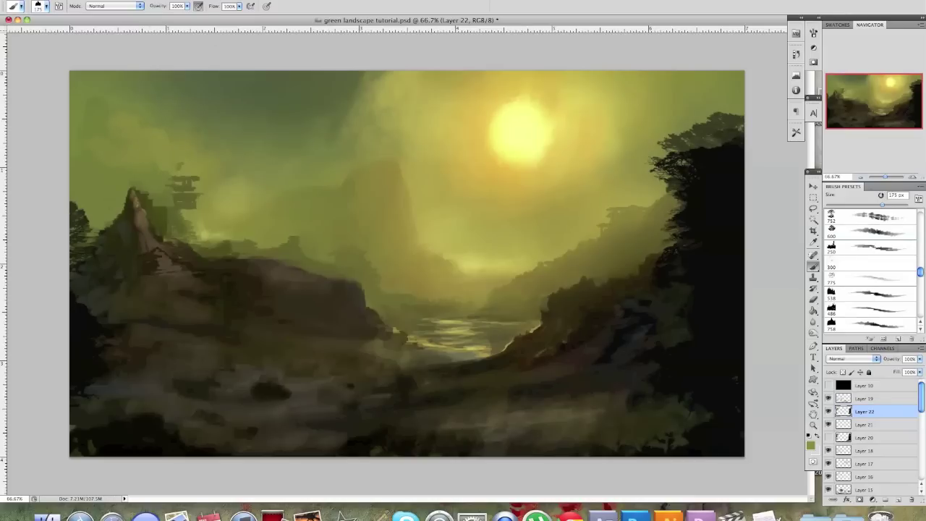
# Choose the textured 150 px brush preset
pyautogui.click(47, 7)
pyautogui.moveTo(285, 233); pyautogui.dragTo(281, 326)
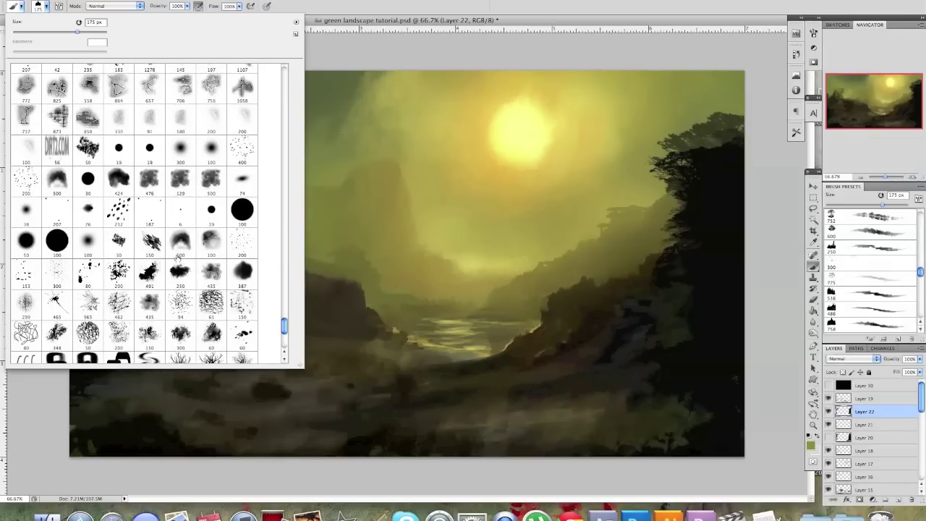
pyautogui.click(150, 242)
pyautogui.click(455, 370)
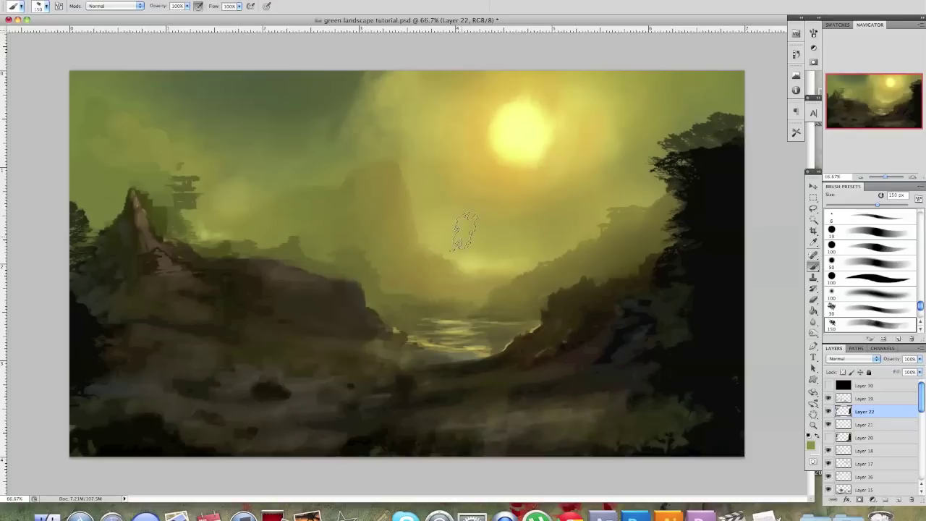
# Reduce the textured brush to 40 px, sample the right slope's dark tone and adjust the foreground colour to blue-grey 292b2e
pyautogui.press('[')
pyautogui.press('[')
pyautogui.press('[')
pyautogui.press('[')
pyautogui.press('[')
pyautogui.press('[')
pyautogui.press('[')
pyautogui.press('[')
pyautogui.keyDown('alt'); pyautogui.click(612, 356); pyautogui.keyUp('alt')
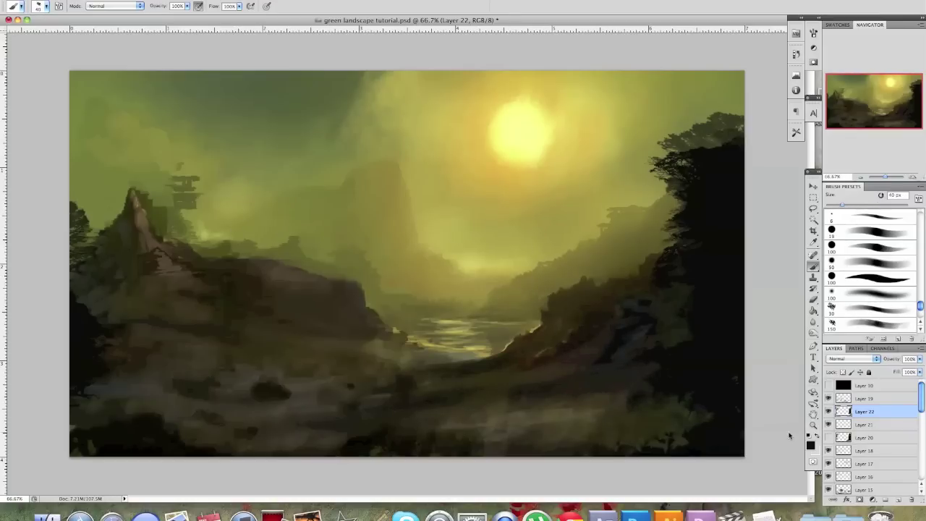
pyautogui.click(811, 448)
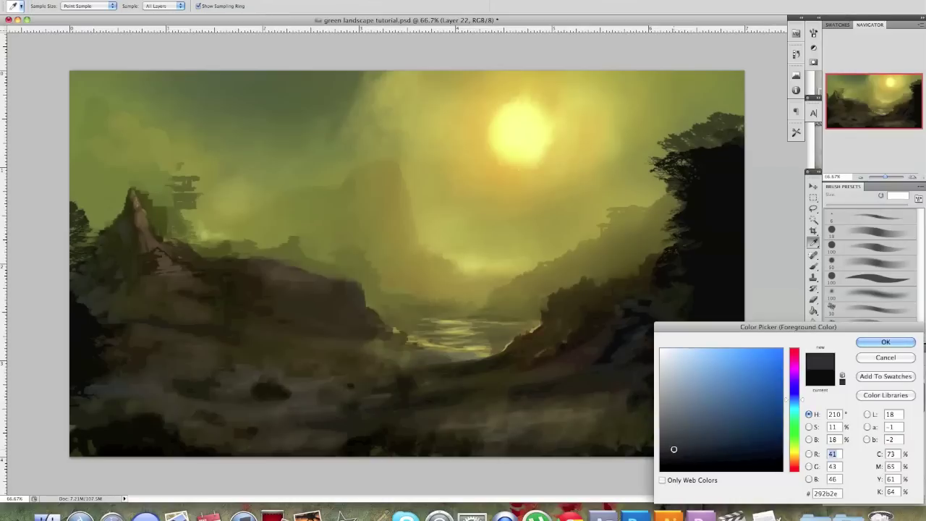
pyautogui.click(873, 351)
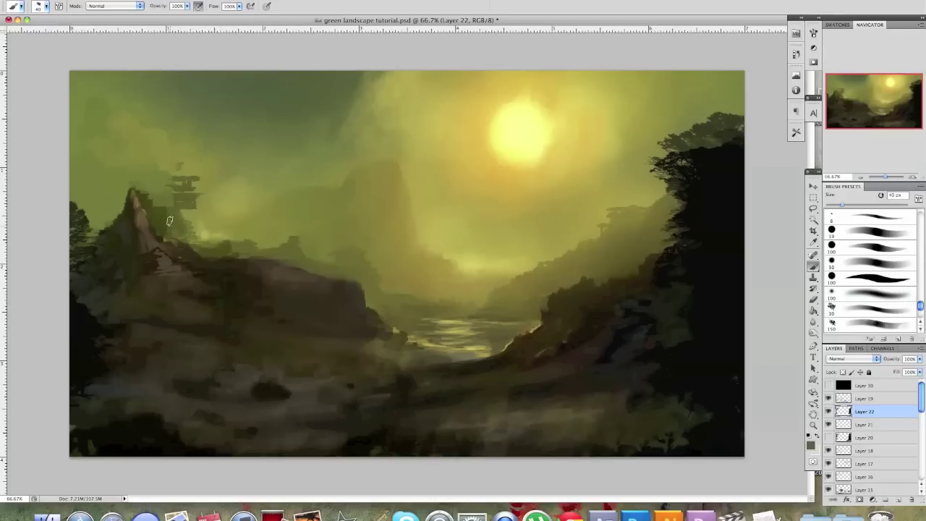
# Readjust the foreground colour and begin a new tower behind the left rock spire with the 40 px textured brush
pyautogui.click(812, 446)
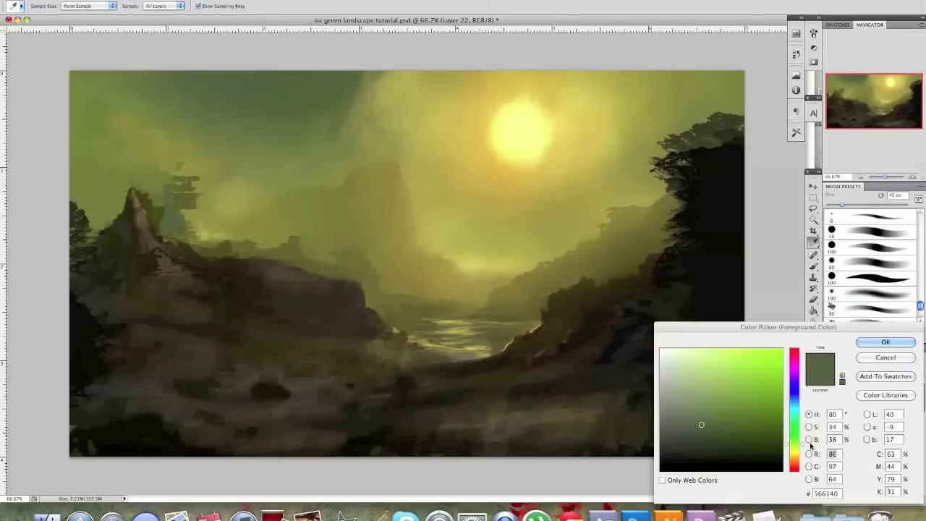
pyautogui.click(875, 344)
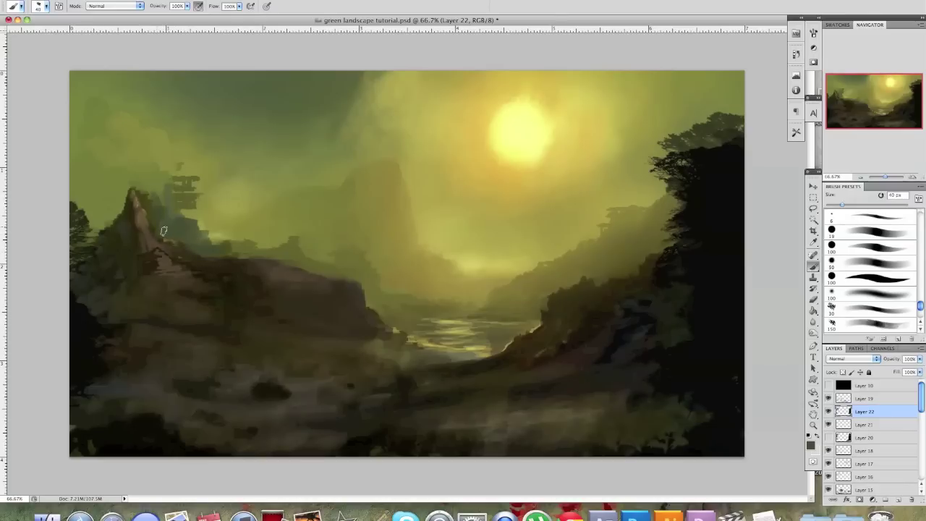
pyautogui.moveTo(168, 209)
pyautogui.mouseDown()
pyautogui.moveTo(158, 229)
pyautogui.moveTo(164, 202)
pyautogui.moveTo(165, 220)
pyautogui.moveTo(172, 223)
pyautogui.moveTo(179, 212)
pyautogui.moveTo(168, 189)
pyautogui.moveTo(205, 235)
pyautogui.moveTo(158, 198)
pyautogui.moveTo(168, 177)
pyautogui.mouseUp()
# Enlarge the textured brush and block in the body of the new tower down to its right-hand base
pyautogui.press(']')
pyautogui.press(']')
pyautogui.press(']')
pyautogui.press(']')
pyautogui.press(']')
pyautogui.press(']')
pyautogui.press(']')
pyautogui.moveTo(173, 176)
pyautogui.mouseDown()
pyautogui.moveTo(176, 134)
pyautogui.moveTo(194, 143)
pyautogui.moveTo(194, 131)
pyautogui.moveTo(194, 154)
pyautogui.moveTo(206, 163)
pyautogui.moveTo(198, 165)
pyautogui.moveTo(218, 181)
pyautogui.moveTo(194, 173)
pyautogui.moveTo(214, 207)
pyautogui.moveTo(193, 212)
pyautogui.moveTo(236, 242)
pyautogui.moveTo(225, 204)
pyautogui.moveTo(241, 226)
pyautogui.mouseUp()
# Reduce the textured brush to 50 px and shape the new tower's stepped silhouette against the sky
pyautogui.press('[')
pyautogui.press('[')
pyautogui.press('[')
pyautogui.press('[')
pyautogui.press('[')
pyautogui.moveTo(231, 174)
pyautogui.mouseDown()
pyautogui.moveTo(222, 199)
pyautogui.moveTo(219, 187)
pyautogui.moveTo(196, 193)
pyautogui.moveTo(215, 171)
pyautogui.moveTo(209, 137)
pyautogui.moveTo(204, 172)
pyautogui.moveTo(194, 143)
pyautogui.moveTo(206, 118)
pyautogui.moveTo(197, 114)
pyautogui.moveTo(186, 125)
pyautogui.moveTo(178, 120)
pyautogui.moveTo(171, 185)
pyautogui.moveTo(185, 154)
pyautogui.moveTo(165, 176)
pyautogui.mouseUp()
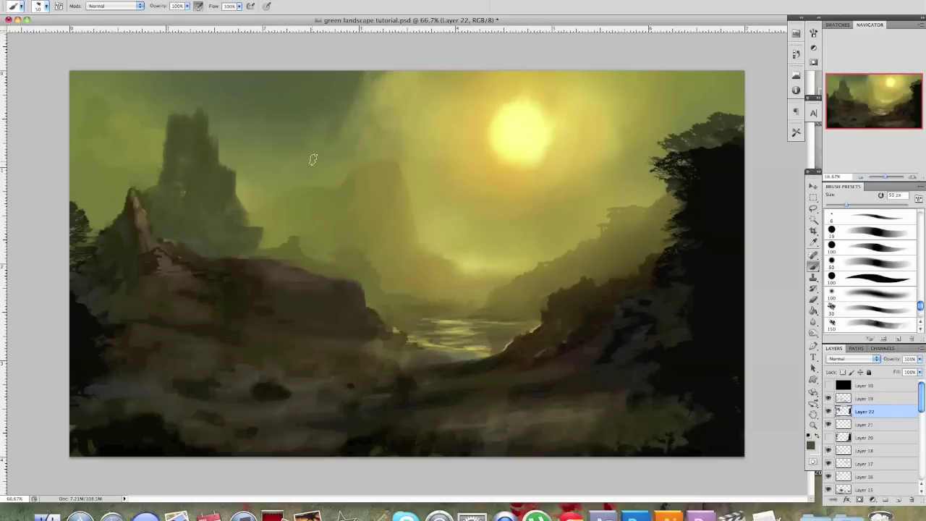
pyautogui.moveTo(291, 171); pyautogui.dragTo(547, 171)
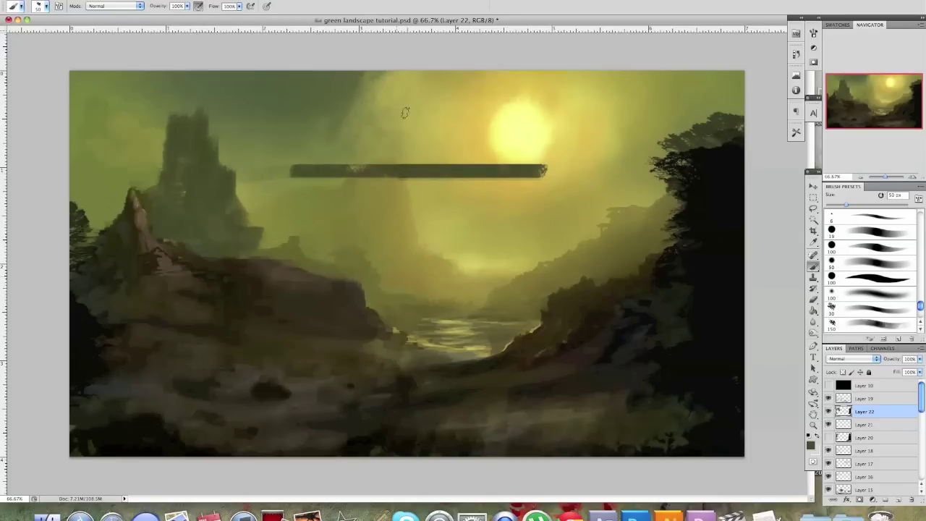
pyautogui.moveTo(434, 171); pyautogui.dragTo(588, 173)
pyautogui.moveTo(383, 173); pyautogui.dragTo(613, 172)
pyautogui.moveTo(362, 171); pyautogui.dragTo(579, 173)
pyautogui.moveTo(462, 88)
pyautogui.mouseDown()
pyautogui.moveTo(462, 375)
pyautogui.moveTo(476, 134)
pyautogui.mouseUp()
pyautogui.press('super+alt+z')
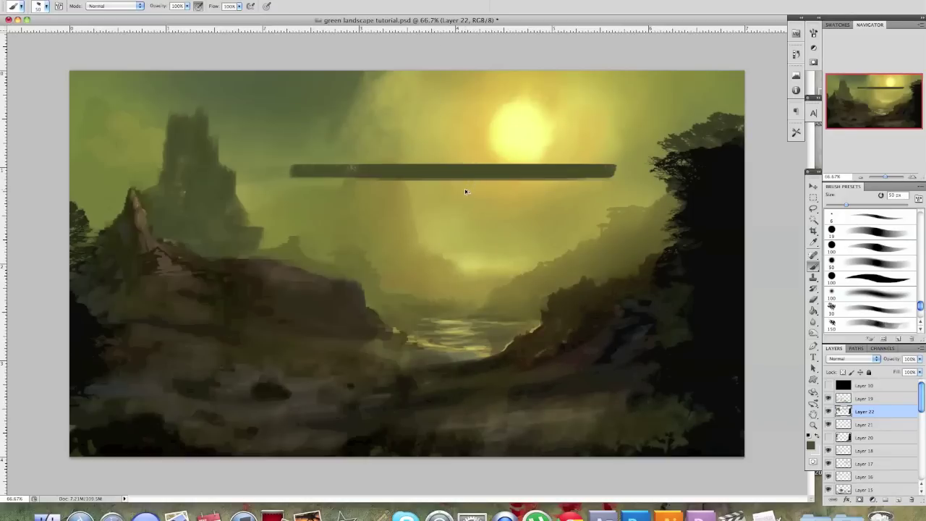
pyautogui.press('super+alt+z')
pyautogui.press('super+alt+z')
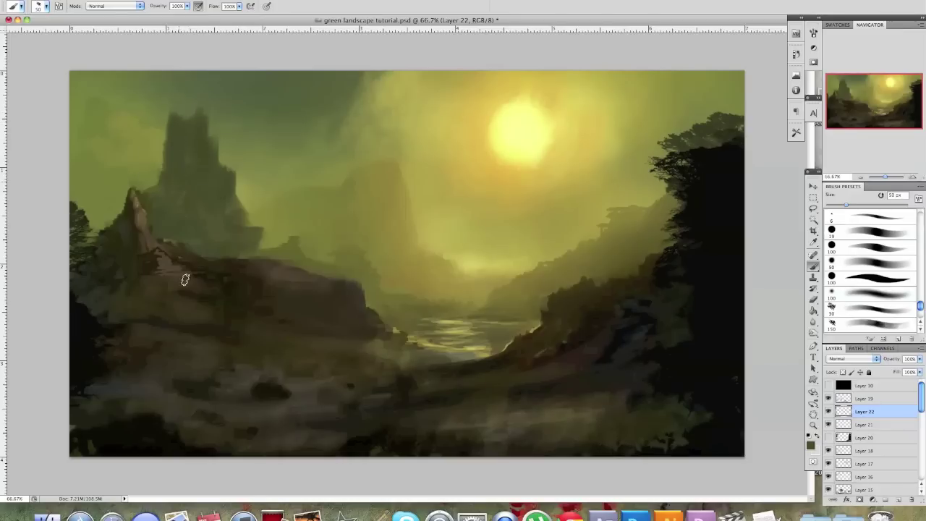
# Reduce the textured brush to 35 px and shade the new tower's face with dark tones sampled from the right slope
pyautogui.press('[')
pyautogui.press('[')
pyautogui.press('[')
pyautogui.keyDown('alt'); pyautogui.click(603, 317); pyautogui.keyUp('alt')
pyautogui.keyDown('alt'); pyautogui.click(634, 325); pyautogui.keyUp('alt')
pyautogui.moveTo(168, 174)
pyautogui.mouseDown()
pyautogui.moveTo(169, 204)
pyautogui.moveTo(190, 204)
pyautogui.moveTo(201, 224)
pyautogui.mouseUp()
# Sample greens from the tower and distant ridge and paint over the tower's lower left side
pyautogui.keyDown('alt'); pyautogui.click(169, 189); pyautogui.keyUp('alt')
pyautogui.keyDown('alt'); pyautogui.click(292, 244); pyautogui.keyUp('alt')
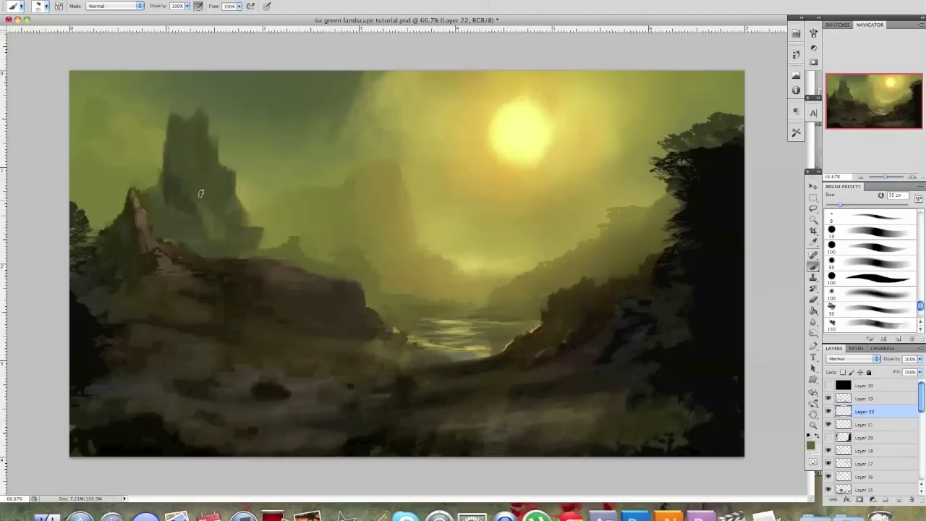
pyautogui.keyDown('alt'); pyautogui.click(181, 200); pyautogui.keyUp('alt')
pyautogui.moveTo(149, 190); pyautogui.dragTo(159, 197)
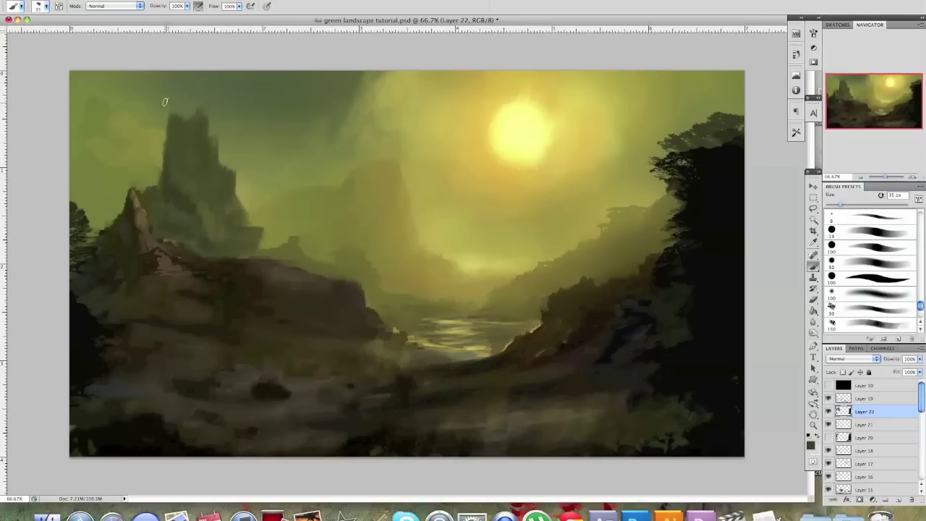
# Sample greens from the tower and paint vertical rock texture on its face and left edge with the brush at 25 px
pyautogui.keyDown('alt'); pyautogui.click(216, 141); pyautogui.keyUp('alt')
pyautogui.moveTo(198, 117); pyautogui.dragTo(203, 115)
pyautogui.moveTo(197, 147)
pyautogui.mouseDown()
pyautogui.moveTo(187, 166)
pyautogui.moveTo(193, 151)
pyautogui.mouseUp()
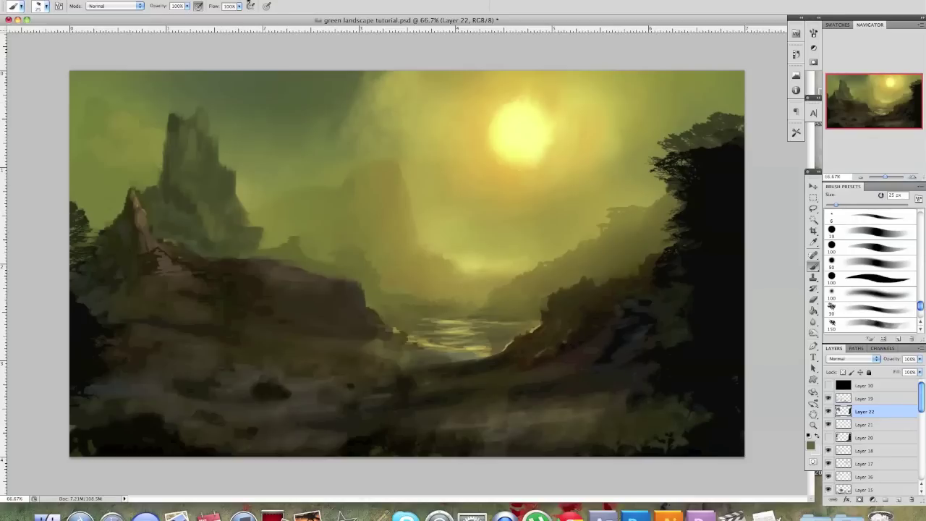
pyautogui.moveTo(191, 178)
pyautogui.mouseDown()
pyautogui.moveTo(182, 160)
pyautogui.moveTo(186, 141)
pyautogui.mouseUp()
pyautogui.keyDown('alt'); pyautogui.click(187, 200); pyautogui.keyUp('alt')
pyautogui.moveTo(167, 140); pyautogui.dragTo(158, 184)
# Try painting thin spires beside the tower's lower left flank with the brush at 10 px
pyautogui.press('[')
pyautogui.moveTo(155, 167); pyautogui.dragTo(150, 181)
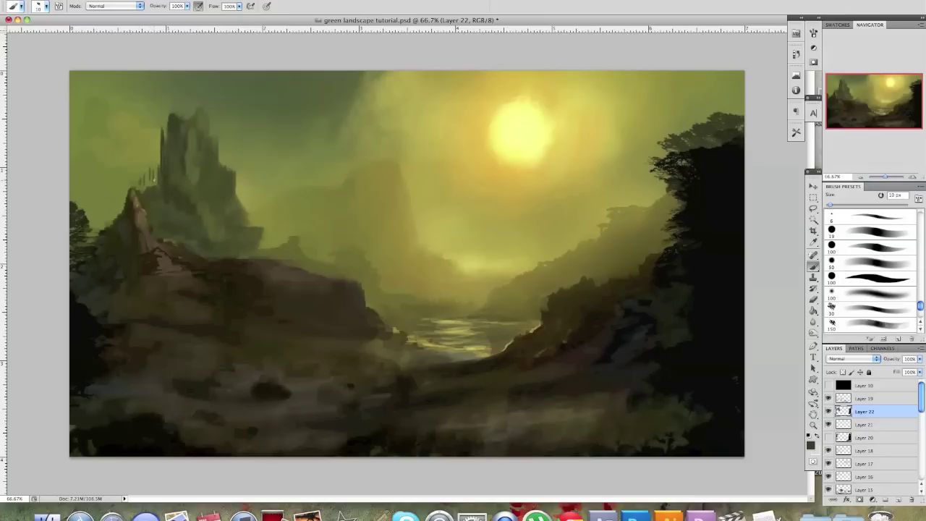
pyautogui.press('super+alt+z')
pyautogui.press('super+alt+z')
# Rebuild the tower's lower left flank and reshape the edge behind the brown peak using colors sampled nearby
pyautogui.moveTo(158, 166); pyautogui.dragTo(156, 188)
pyautogui.keyDown('alt'); pyautogui.click(139, 183); pyautogui.keyUp('alt')
pyautogui.moveTo(140, 193)
pyautogui.mouseDown()
pyautogui.moveTo(164, 211)
pyautogui.moveTo(167, 176)
pyautogui.mouseUp()
pyautogui.keyDown('alt'); pyautogui.click(148, 198); pyautogui.keyUp('alt')
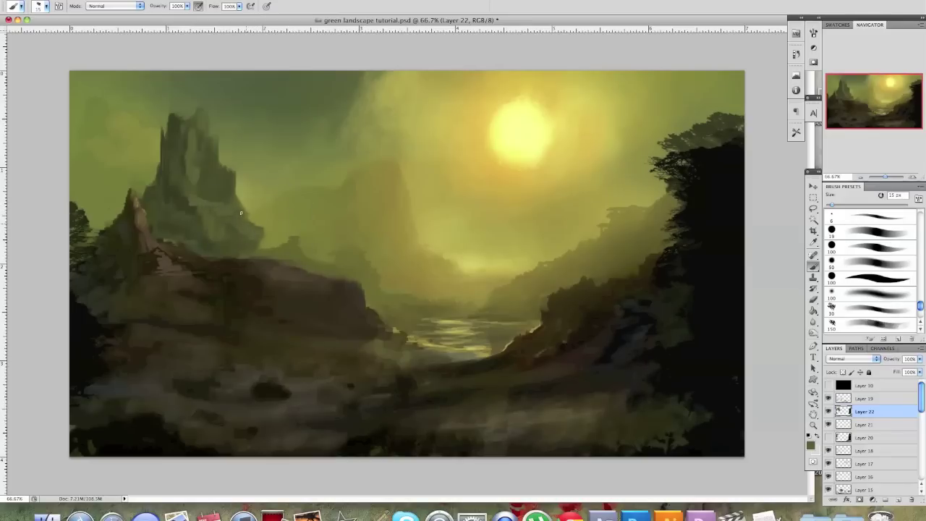
# Sample greens from the tower and refine its lower right base with the brush at 15 px
pyautogui.keyDown('alt'); pyautogui.click(191, 207); pyautogui.keyUp('alt')
pyautogui.moveTo(262, 251); pyautogui.dragTo(267, 247)
pyautogui.keyDown('alt'); pyautogui.click(257, 231); pyautogui.keyUp('alt')
pyautogui.keyDown('alt'); pyautogui.click(257, 230); pyautogui.keyUp('alt')
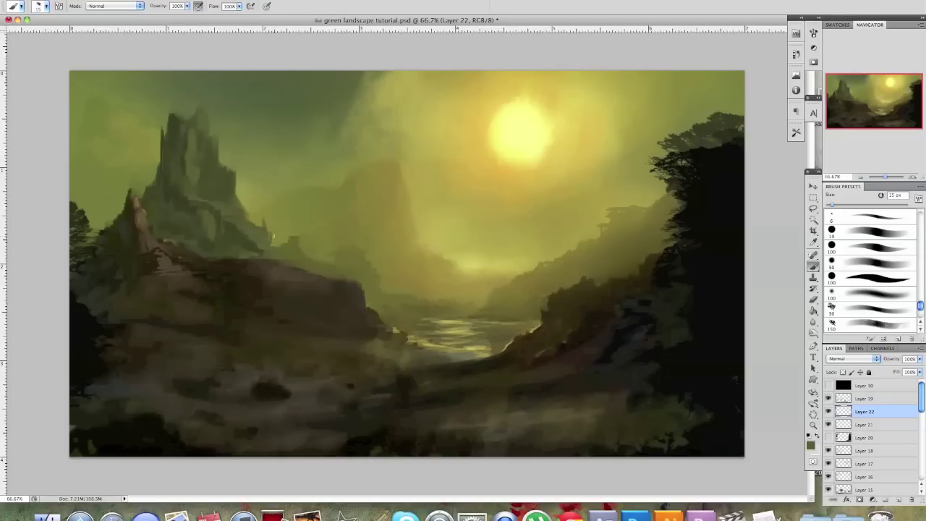
# Extend the tower's base into a jagged green ridge with a small pinnacle above the brown cliff, undoing the stray mark below it
pyautogui.keyDown('alt'); pyautogui.click(246, 237); pyautogui.keyUp('alt')
pyautogui.moveTo(270, 250); pyautogui.dragTo(281, 256)
pyautogui.keyDown('alt'); pyautogui.click(291, 244); pyautogui.keyUp('alt')
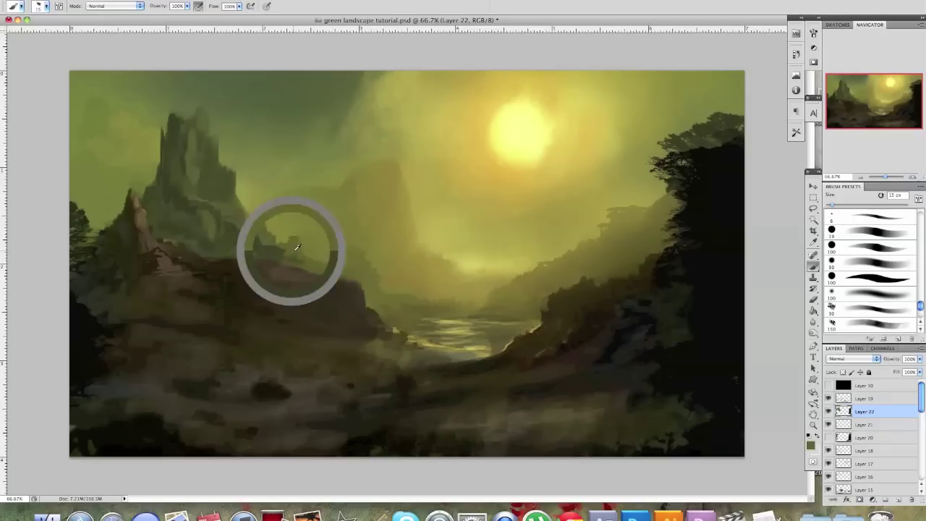
pyautogui.keyDown('alt'); pyautogui.click(267, 241); pyautogui.keyUp('alt')
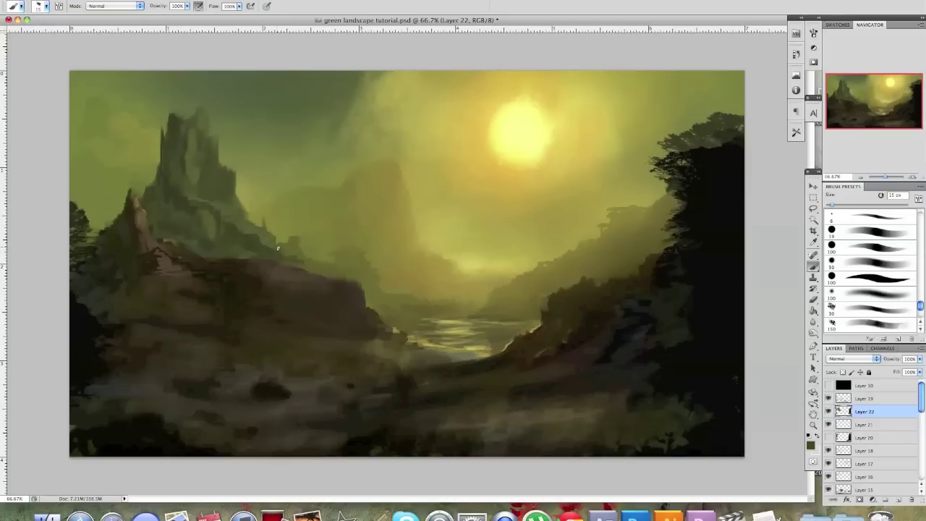
pyautogui.moveTo(281, 251)
pyautogui.mouseDown()
pyautogui.moveTo(282, 233)
pyautogui.moveTo(293, 256)
pyautogui.mouseUp()
pyautogui.click(288, 232)
pyautogui.click(310, 270)
pyautogui.press('super+z')
pyautogui.keyDown('alt'); pyautogui.click(308, 258); pyautogui.keyUp('alt')
# Sample a dark tone, enlarge the brush and paint a tall black rock pillar on the right slope
pyautogui.keyDown('alt'); pyautogui.click(234, 280); pyautogui.keyUp('alt')
pyautogui.press(']')
pyautogui.press(']')
pyautogui.press(']')
pyautogui.click(621, 339)
pyautogui.press(']')
pyautogui.press(']')
pyautogui.moveTo(610, 311)
pyautogui.mouseDown()
pyautogui.moveTo(615, 265)
pyautogui.moveTo(620, 291)
pyautogui.moveTo(613, 263)
pyautogui.mouseUp()
# Reduce the brush to 15 px and widen the dark rock around the tall pillar's base
pyautogui.press('[')
pyautogui.press('[')
pyautogui.press('[')
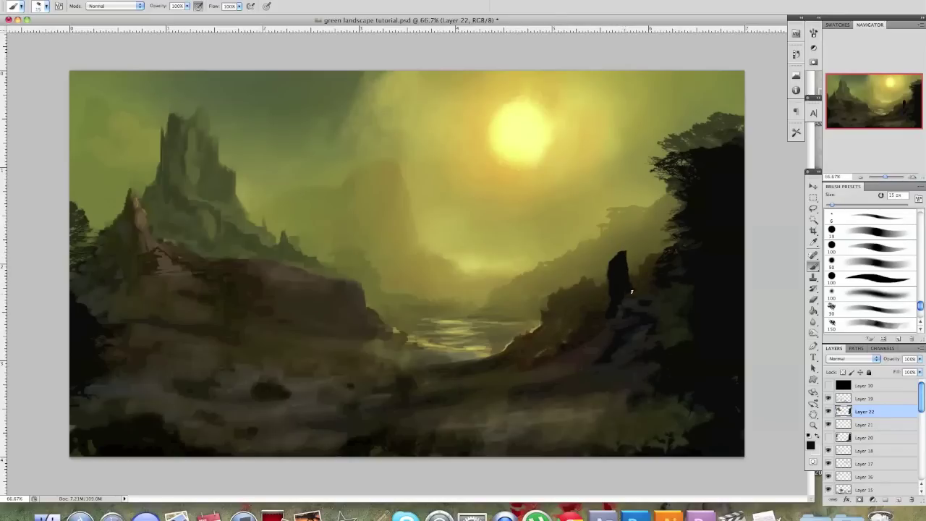
pyautogui.moveTo(624, 293)
pyautogui.mouseDown()
pyautogui.moveTo(628, 304)
pyautogui.moveTo(615, 317)
pyautogui.moveTo(600, 301)
pyautogui.moveTo(599, 314)
pyautogui.mouseUp()
# Enlarge the brush and paint a second, smaller black pillar lower down the right slope
pyautogui.press(']')
pyautogui.press(']')
pyautogui.press(']')
pyautogui.press(']')
pyautogui.press(']')
pyautogui.moveTo(562, 329); pyautogui.dragTo(571, 299)
# Reduce the brush to 8 px and carry the dark rock edge down the slope below the second pillar
pyautogui.press('[')
pyautogui.press('[')
pyautogui.press('[')
pyautogui.press('[')
pyautogui.press('[')
pyautogui.press('[')
pyautogui.press('[')
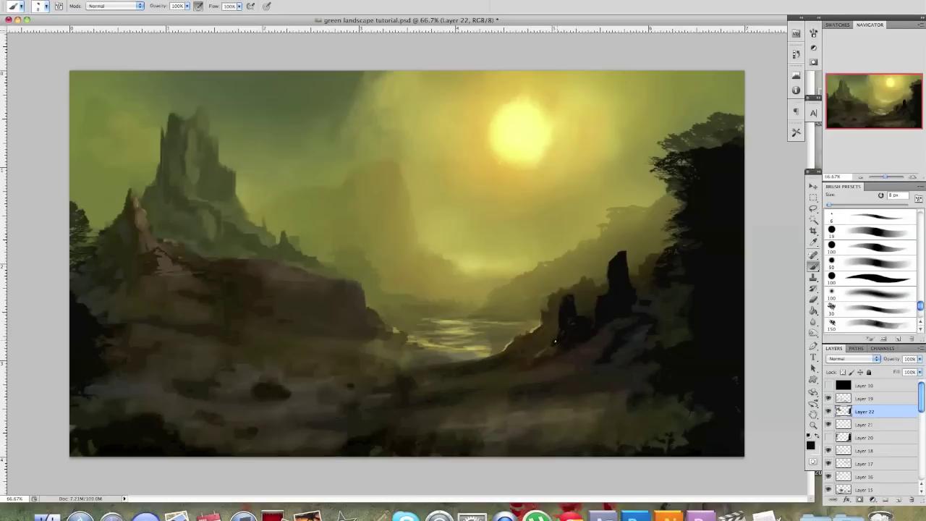
pyautogui.moveTo(528, 365); pyautogui.dragTo(549, 353)
pyautogui.press(']')
pyautogui.press('[')
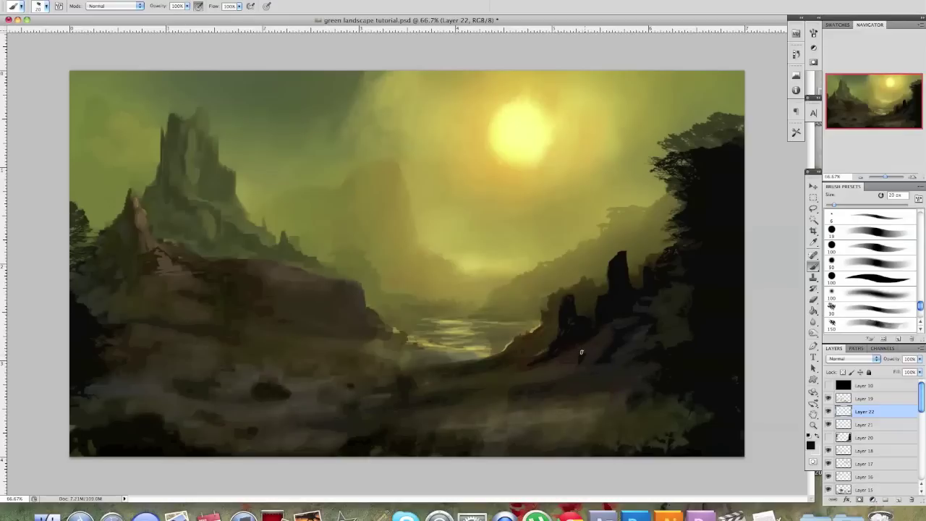
# Adjust the brush size and paint a black rock formation on the near riverbank at the foot of the right slope
pyautogui.press('[')
pyautogui.press('[')
pyautogui.press('[')
pyautogui.press('[')
pyautogui.press('[')
pyautogui.press(']')
pyautogui.press(']')
pyautogui.press(']')
pyautogui.press(']')
pyautogui.press(']')
pyautogui.moveTo(513, 345)
pyautogui.mouseDown()
pyautogui.moveTo(502, 347)
pyautogui.moveTo(514, 337)
pyautogui.moveTo(503, 338)
pyautogui.mouseUp()
# Reduce the brush to 10 px and paint dark ground along the base of the riverbank rock
pyautogui.press('[')
pyautogui.press('[')
pyautogui.press('[')
pyautogui.press('[')
pyautogui.press('[')
pyautogui.press('[')
pyautogui.press('[')
pyautogui.moveTo(498, 366)
pyautogui.mouseDown()
pyautogui.moveTo(485, 366)
pyautogui.moveTo(514, 357)
pyautogui.mouseUp()
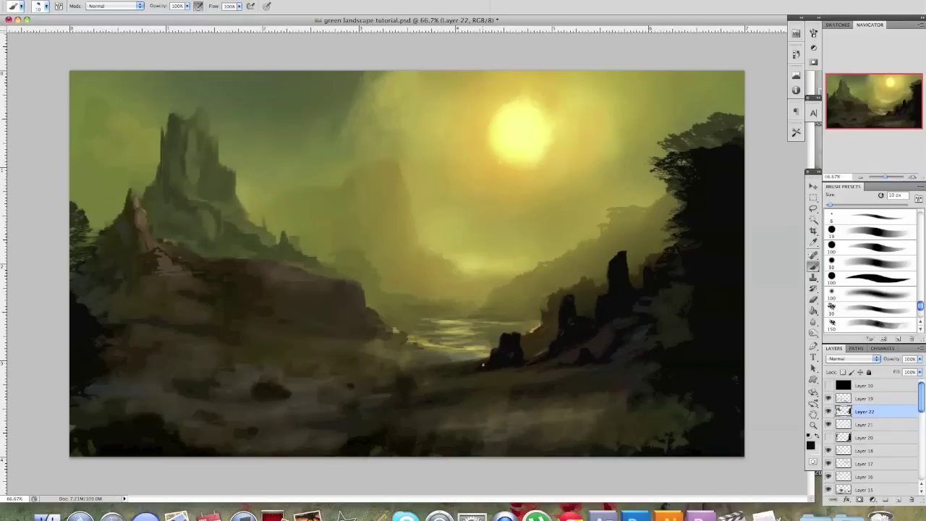
# Enlarge the brush and paint another black rock in front of the river, beside the first riverbank rock
pyautogui.press(']')
pyautogui.press(']')
pyautogui.press(']')
pyautogui.press('[')
pyautogui.press('[')
pyautogui.press('[')
pyautogui.press(']')
pyautogui.press(']')
pyautogui.press(']')
pyautogui.press(']')
pyautogui.press(']')
pyautogui.moveTo(455, 357)
pyautogui.mouseDown()
pyautogui.moveTo(462, 347)
pyautogui.moveTo(467, 362)
pyautogui.moveTo(464, 342)
pyautogui.moveTo(470, 366)
pyautogui.moveTo(469, 338)
pyautogui.mouseUp()
# Reduce the brush to 7 px and sharpen the silhouette of the rock in front of the river
pyautogui.press('[')
pyautogui.press('[')
pyautogui.press('[')
pyautogui.press('[')
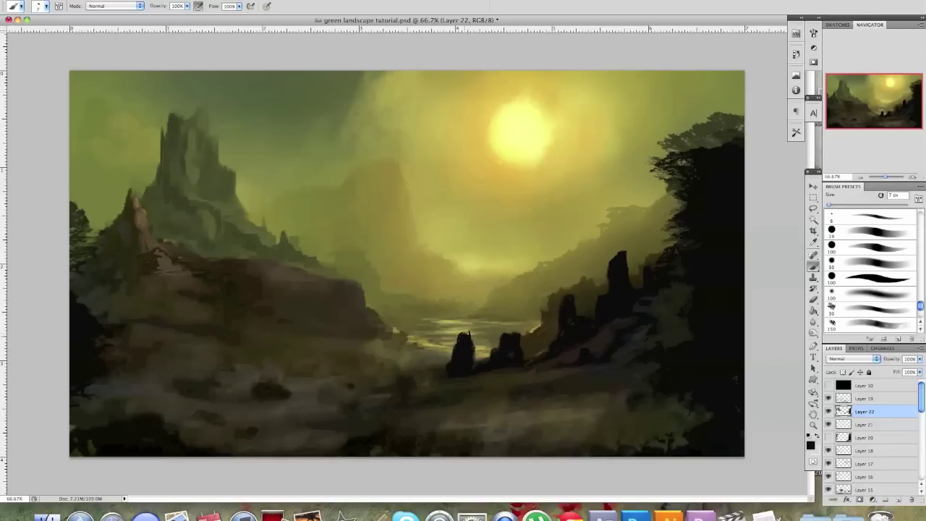
pyautogui.moveTo(479, 358); pyautogui.dragTo(476, 356)
# Try stamping the enlarged textured brush in the sky above the river
pyautogui.press(']')
pyautogui.press(']')
pyautogui.press(']')
pyautogui.press(']')
pyautogui.press(']')
pyautogui.press(']')
pyautogui.press(']')
pyautogui.press(']')
pyautogui.press(']')
pyautogui.press(']')
pyautogui.press(']')
pyautogui.press(']')
pyautogui.press(']')
pyautogui.press(']')
pyautogui.press(']')
pyautogui.press(']')
pyautogui.press(']')
pyautogui.press(']')
pyautogui.click(461, 241)
pyautogui.press('[')
pyautogui.press('[')
pyautogui.press('[')
pyautogui.press('[')
pyautogui.press('[')
pyautogui.press('[')
pyautogui.press('[')
pyautogui.press('[')
pyautogui.press('[')
pyautogui.press('[')
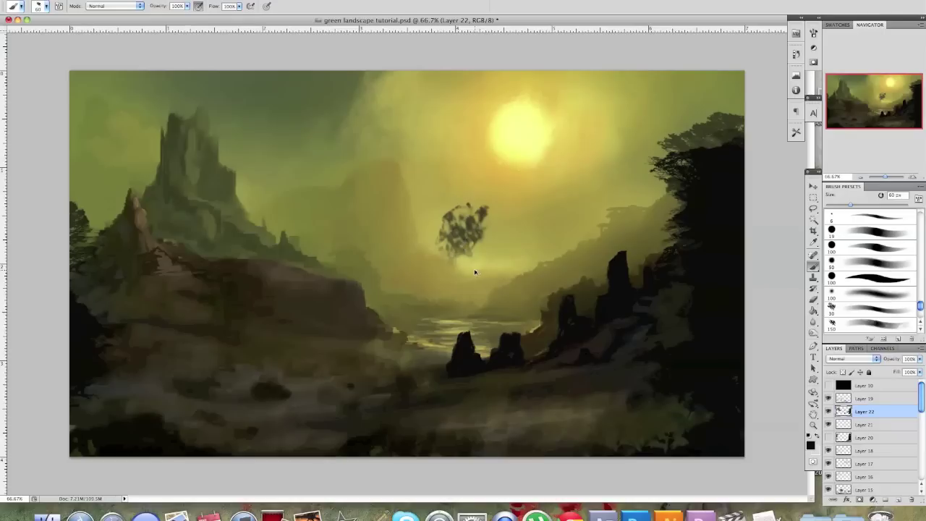
pyautogui.press('super+z')
# Reduce the brush to 8 px, vary its size and add small dark stones beside the riverbank rocks
pyautogui.press('[')
pyautogui.press('[')
pyautogui.press('[')
pyautogui.press('[')
pyautogui.press('[')
pyautogui.press('[')
pyautogui.press('[')
pyautogui.press('[')
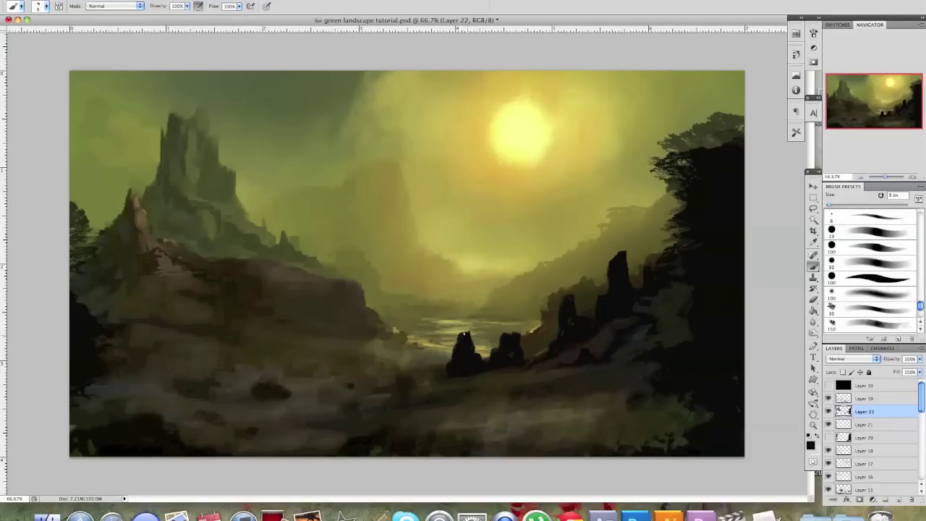
pyautogui.press(']')
pyautogui.press(']')
pyautogui.press(']')
pyautogui.press(']')
pyautogui.press('[')
pyautogui.press('[')
pyautogui.press(']')
pyautogui.press(']')
pyautogui.press(']')
pyautogui.press(']')
pyautogui.press(']')
pyautogui.press(']')
pyautogui.press(']')
# Resize the brush and paint a dark patch at the foot of the left brown cliff
pyautogui.press('[')
pyautogui.press('[')
pyautogui.press('[')
pyautogui.press('[')
pyautogui.press('[')
pyautogui.moveTo(269, 325); pyautogui.dragTo(276, 332)
# Sample the river's yellow, shift its hue to yellow-green and paint water highlights across the left foreground with the brush at 9 px
pyautogui.press('[')
pyautogui.press('[')
pyautogui.keyDown('alt'); pyautogui.click(428, 347); pyautogui.keyUp('alt')
pyautogui.click(810, 445)
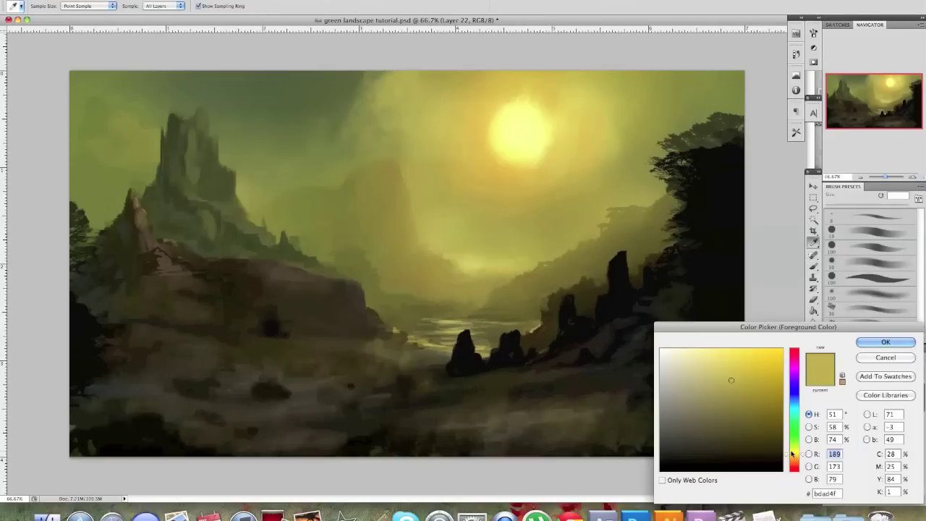
pyautogui.moveTo(792, 452); pyautogui.dragTo(792, 447)
pyautogui.click(868, 345)
pyautogui.moveTo(424, 353)
pyautogui.mouseDown()
pyautogui.moveTo(341, 360)
pyautogui.moveTo(329, 363)
pyautogui.moveTo(337, 372)
pyautogui.moveTo(308, 374)
pyautogui.mouseUp()
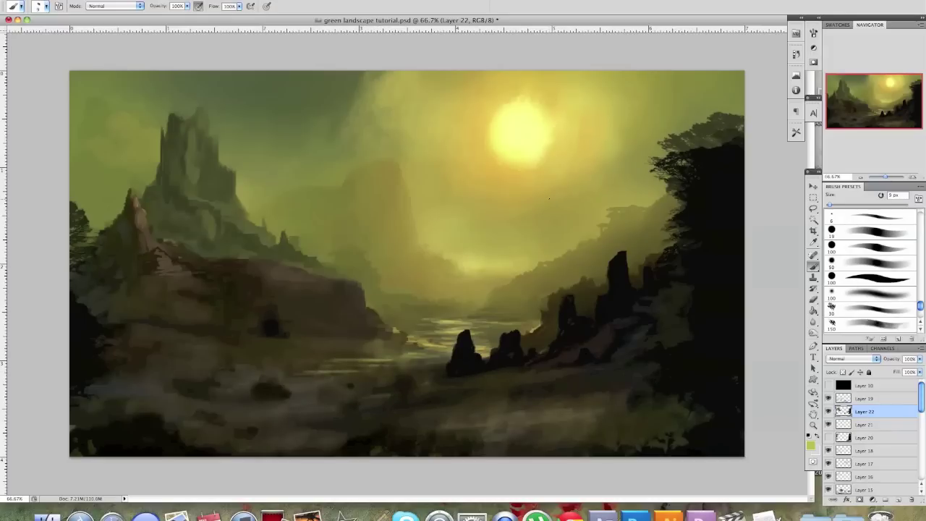
# Lighten the foreground colour to a pale yellow-green and brighten the water along the river's near bend
pyautogui.click(811, 448)
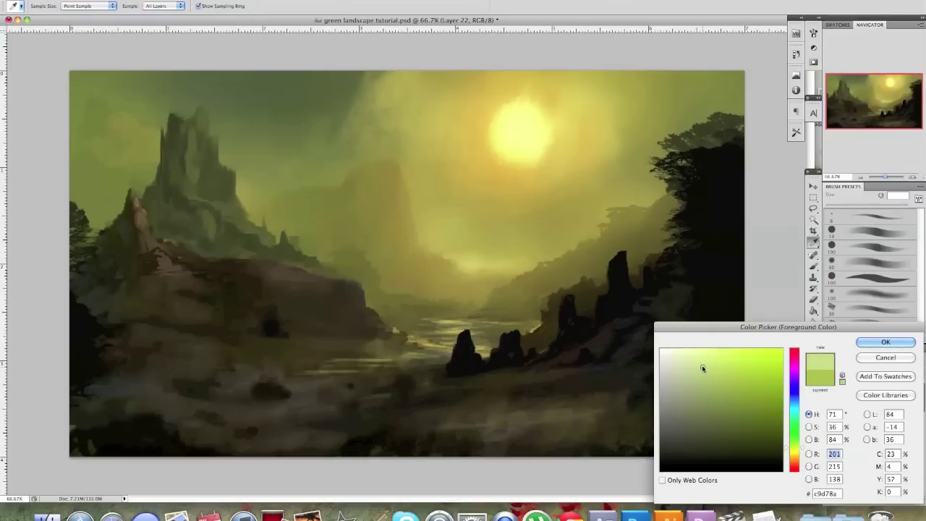
pyautogui.press('Return')
pyautogui.press(']')
pyautogui.press(']')
pyautogui.press(']')
pyautogui.moveTo(332, 364); pyautogui.dragTo(410, 360)
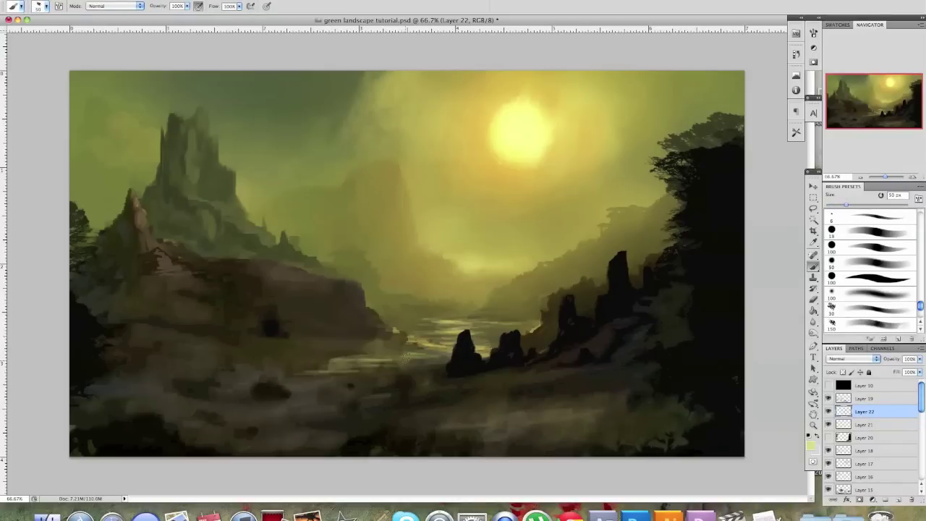
# Reduce the brush to 9 px and extend thin pale water highlights from the river bend into the left foreground
pyautogui.press('[')
pyautogui.press('[')
pyautogui.press('[')
pyautogui.press('[')
pyautogui.press('[')
pyautogui.press('[')
pyautogui.press('[')
pyautogui.press('[')
pyautogui.press('[')
pyautogui.moveTo(338, 365)
pyautogui.mouseDown()
pyautogui.moveTo(319, 365)
pyautogui.moveTo(353, 360)
pyautogui.moveTo(311, 365)
pyautogui.mouseUp()
pyautogui.moveTo(240, 378); pyautogui.dragTo(251, 378)
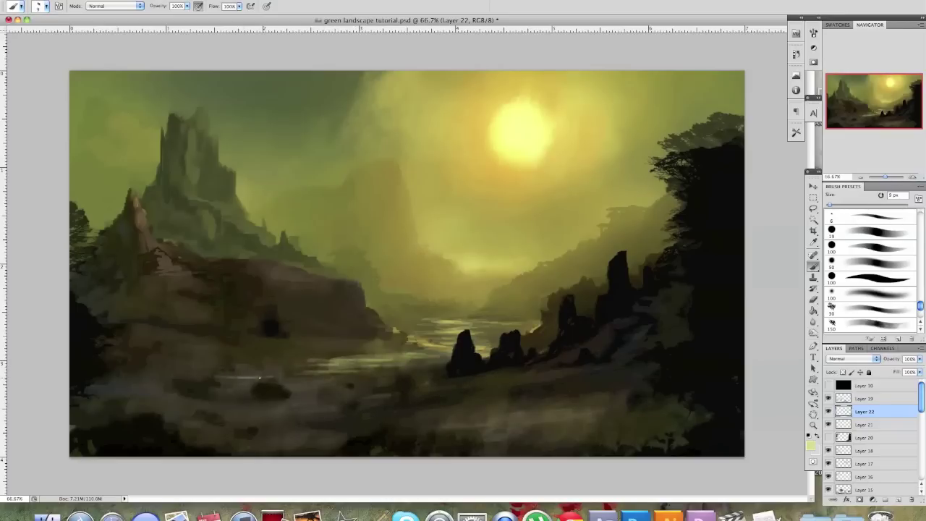
# Choose a muted grey paint colour and paint a long water highlight from the left edge to the river bend
pyautogui.click(810, 439)
pyautogui.moveTo(678, 414); pyautogui.dragTo(682, 402)
pyautogui.click(885, 342)
pyautogui.moveTo(120, 389)
pyautogui.mouseDown()
pyautogui.moveTo(296, 379)
pyautogui.moveTo(257, 374)
pyautogui.moveTo(352, 355)
pyautogui.moveTo(391, 361)
pyautogui.moveTo(391, 373)
pyautogui.moveTo(408, 378)
pyautogui.moveTo(381, 364)
pyautogui.mouseUp()
# Sample dark ground and water tones and rework the bank edges along the river bend, enlarging the brush to 30 px
pyautogui.keyDown('alt'); pyautogui.click(297, 359); pyautogui.keyUp('alt')
pyautogui.keyDown('alt'); pyautogui.click(405, 381); pyautogui.keyUp('alt')
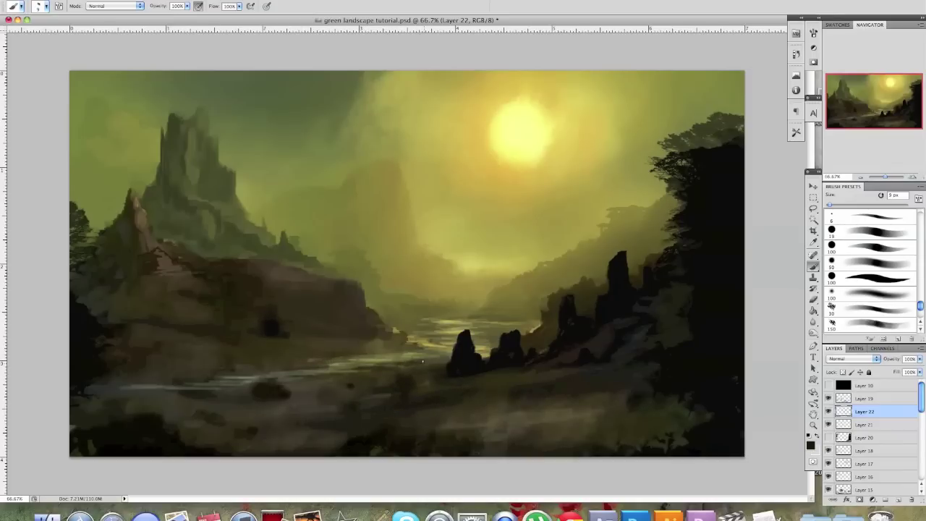
pyautogui.moveTo(380, 358); pyautogui.dragTo(352, 358)
pyautogui.press(']')
pyautogui.press(']')
pyautogui.press(']')
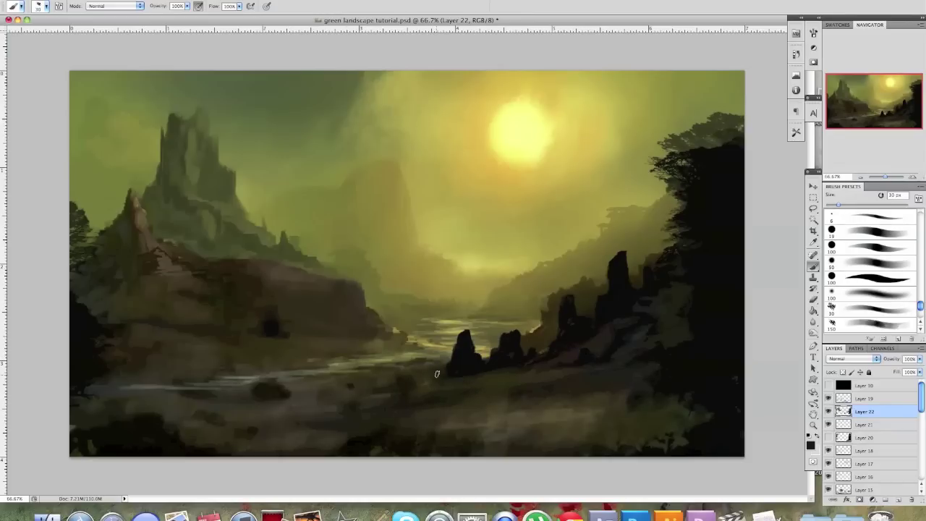
pyautogui.keyDown('alt'); pyautogui.click(332, 363); pyautogui.keyUp('alt')
pyautogui.moveTo(328, 389); pyautogui.dragTo(398, 371)
# Sample the water grey and the dark foreground tone and build up a dark, angular rock in the lower-left corner
pyautogui.keyDown('alt'); pyautogui.click(140, 390); pyautogui.keyUp('alt')
pyautogui.moveTo(122, 395)
pyautogui.mouseDown()
pyautogui.moveTo(156, 404)
pyautogui.moveTo(80, 409)
pyautogui.mouseUp()
pyautogui.moveTo(137, 412); pyautogui.dragTo(112, 413)
pyautogui.keyDown('alt'); pyautogui.click(142, 420); pyautogui.keyUp('alt')
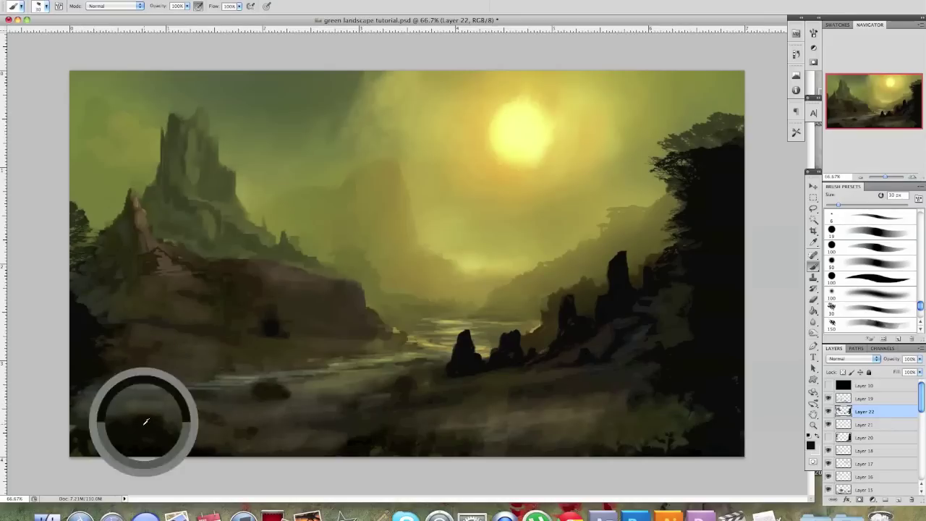
pyautogui.moveTo(161, 412)
pyautogui.mouseDown()
pyautogui.moveTo(177, 442)
pyautogui.moveTo(244, 442)
pyautogui.mouseUp()
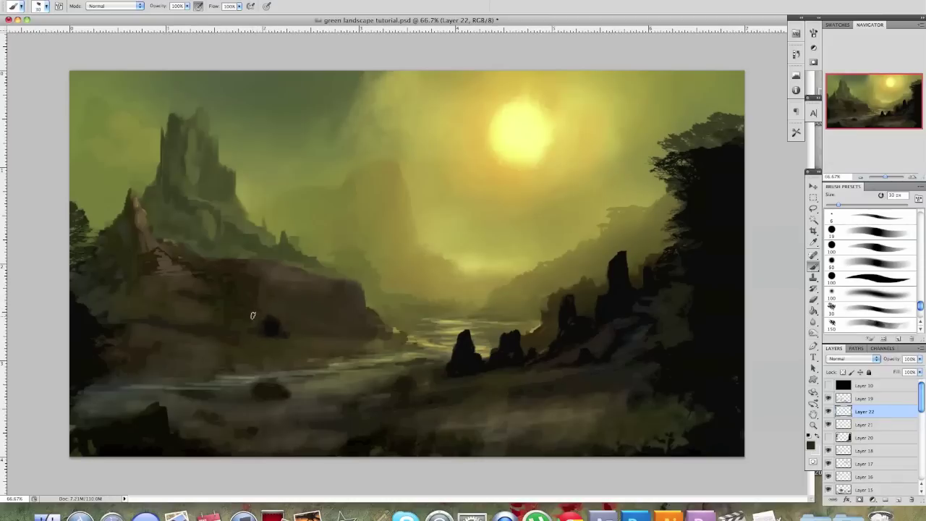
# Sample the light brown of the left spire, extend the lit ridge down the cliff, and pick up darker ground tones
pyautogui.keyDown('alt'); pyautogui.click(137, 211); pyautogui.keyUp('alt')
pyautogui.keyDown('alt'); pyautogui.click(166, 265); pyautogui.keyUp('alt')
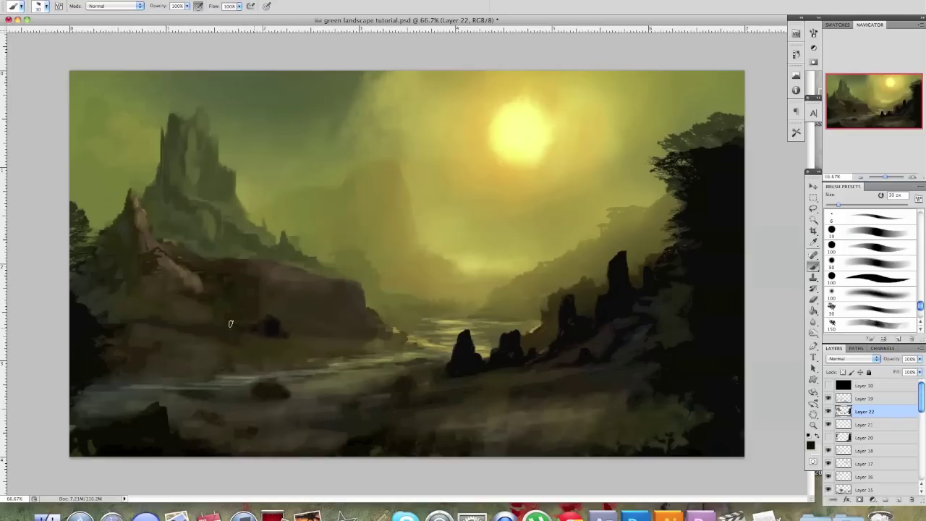
pyautogui.keyDown('alt'); pyautogui.click(255, 345); pyautogui.keyUp('alt')
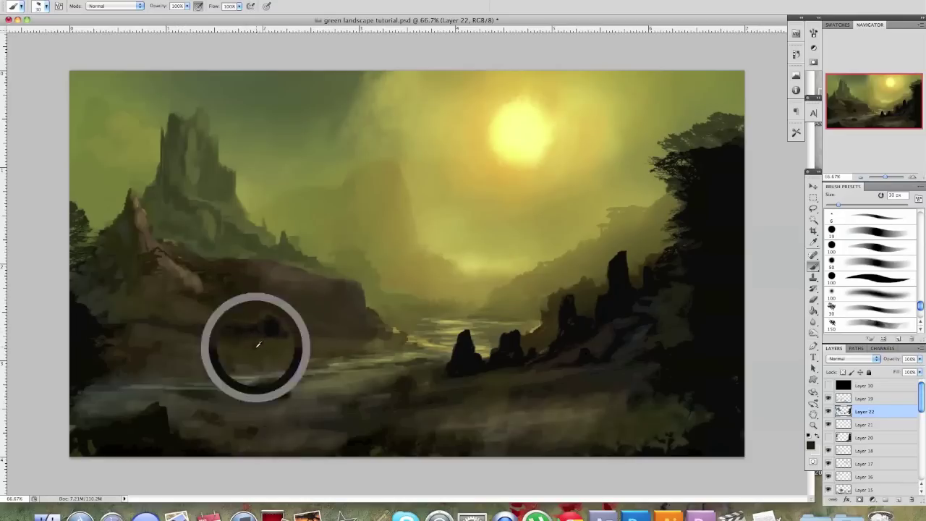
# Sample the left tower's greens and paint over its pale central hollow with the brush at 15 px
pyautogui.keyDown('alt'); pyautogui.click(208, 165); pyautogui.keyUp('alt')
pyautogui.press('[')
pyautogui.press('[')
pyautogui.press('[')
pyautogui.press('[')
pyautogui.press('[')
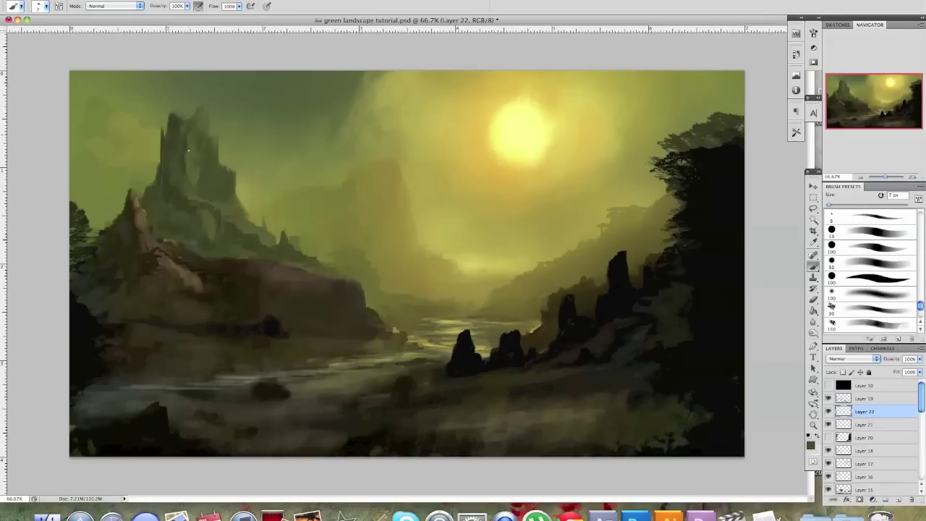
pyautogui.press(']')
pyautogui.press(']')
pyautogui.press(']')
pyautogui.keyDown('alt'); pyautogui.click(185, 164); pyautogui.keyUp('alt')
pyautogui.hotkey('ctrl', 'z')
pyautogui.moveTo(189, 156); pyautogui.dragTo(192, 151)
pyautogui.keyDown('alt'); pyautogui.click(179, 125); pyautogui.keyUp('alt')
pyautogui.keyDown('alt'); pyautogui.click(194, 148); pyautogui.keyUp('alt')
pyautogui.moveTo(192, 172)
pyautogui.mouseDown()
pyautogui.moveTo(194, 149)
pyautogui.moveTo(186, 180)
pyautogui.moveTo(177, 181)
pyautogui.mouseUp()
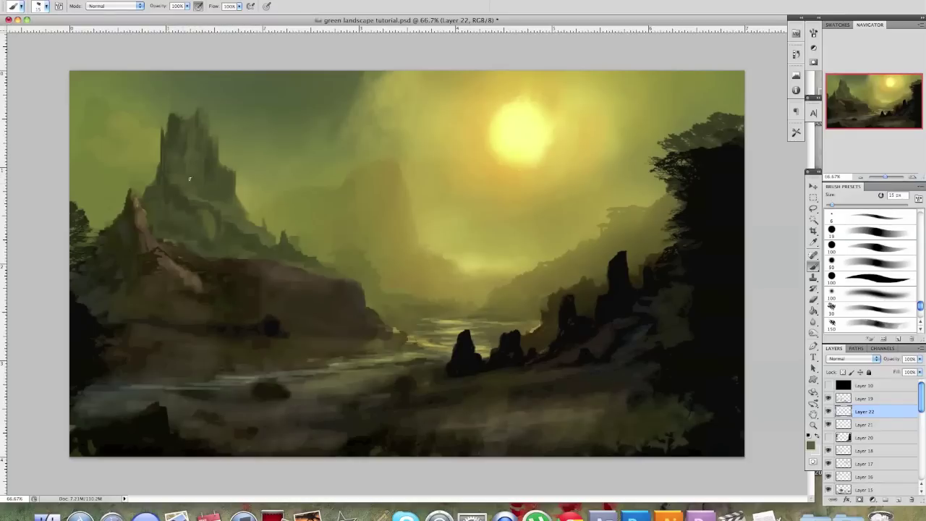
# Blend the tower's lower wall and rocky base with sampled dark and misty greens
pyautogui.keyDown('alt'); pyautogui.click(174, 186); pyautogui.keyUp('alt')
pyautogui.moveTo(184, 159)
pyautogui.mouseDown()
pyautogui.moveTo(186, 181)
pyautogui.moveTo(195, 182)
pyautogui.moveTo(186, 139)
pyautogui.mouseUp()
pyautogui.moveTo(196, 191); pyautogui.dragTo(202, 192)
pyautogui.keyDown('alt'); pyautogui.click(194, 199); pyautogui.keyUp('alt')
pyautogui.keyDown('alt'); pyautogui.click(435, 342); pyautogui.keyUp('alt')
pyautogui.moveTo(189, 194); pyautogui.dragTo(179, 184)
pyautogui.keyDown('alt'); pyautogui.click(210, 145); pyautogui.keyUp('alt')
pyautogui.press('super+minus')
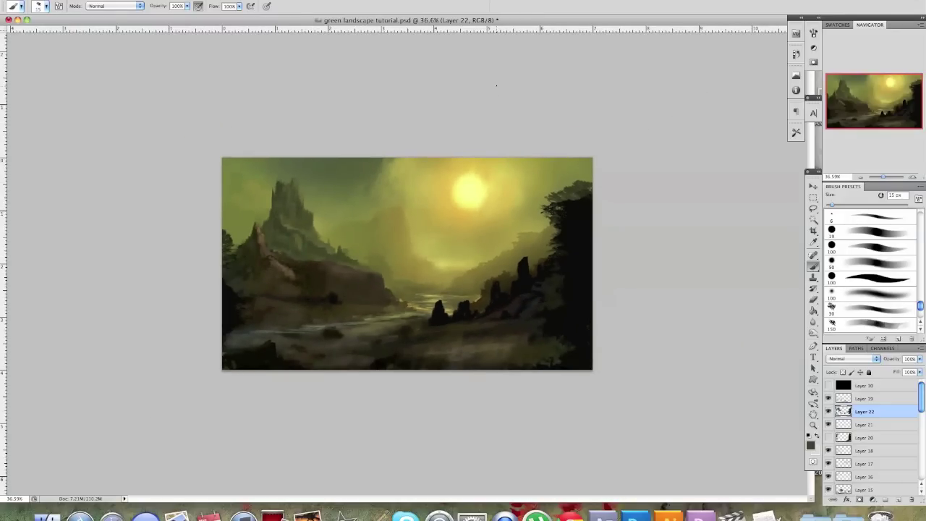
# Select Layer 19, toggle its visibility to compare the painting, and add a new layer above it
pyautogui.scroll(5, 490, 325)
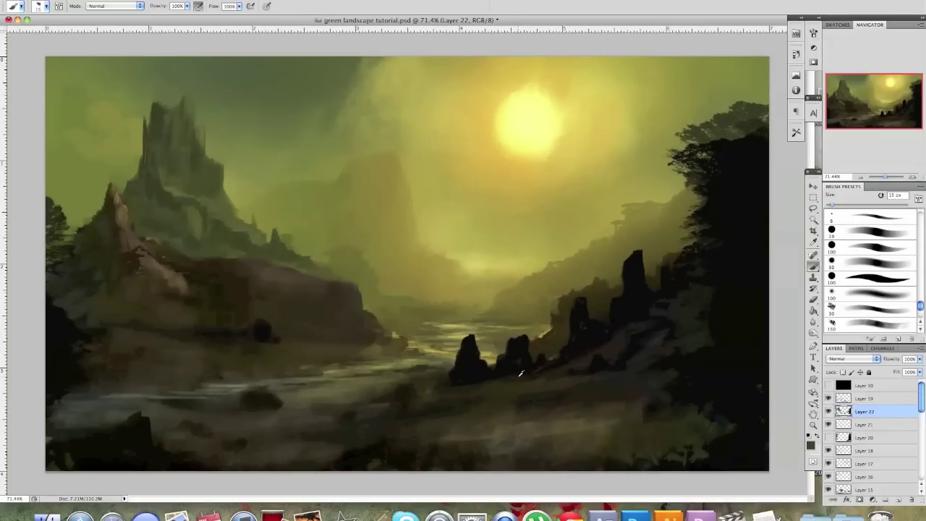
pyautogui.keyDown('alt'); pyautogui.click(514, 371); pyautogui.keyUp('alt')
pyautogui.click(843, 399)
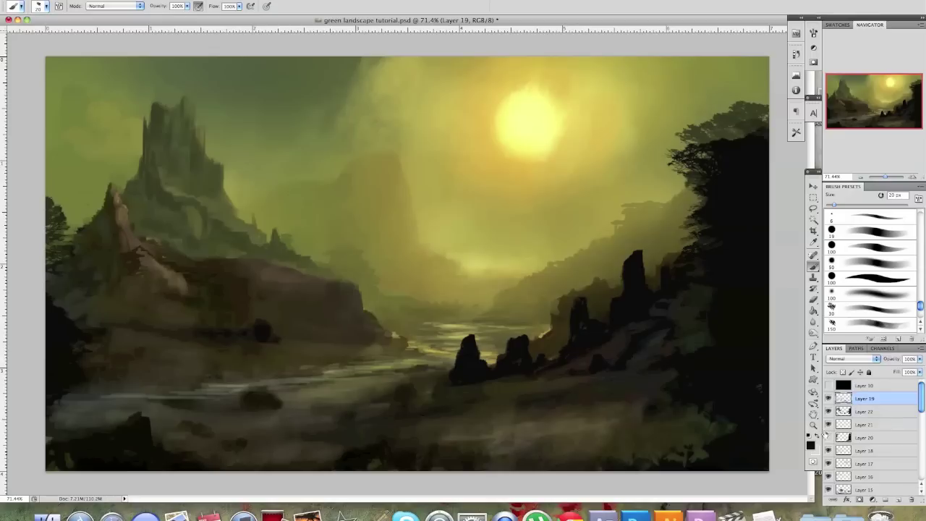
pyautogui.click(829, 398)
pyautogui.click(829, 399)
pyautogui.click(829, 399)
pyautogui.click(829, 399)
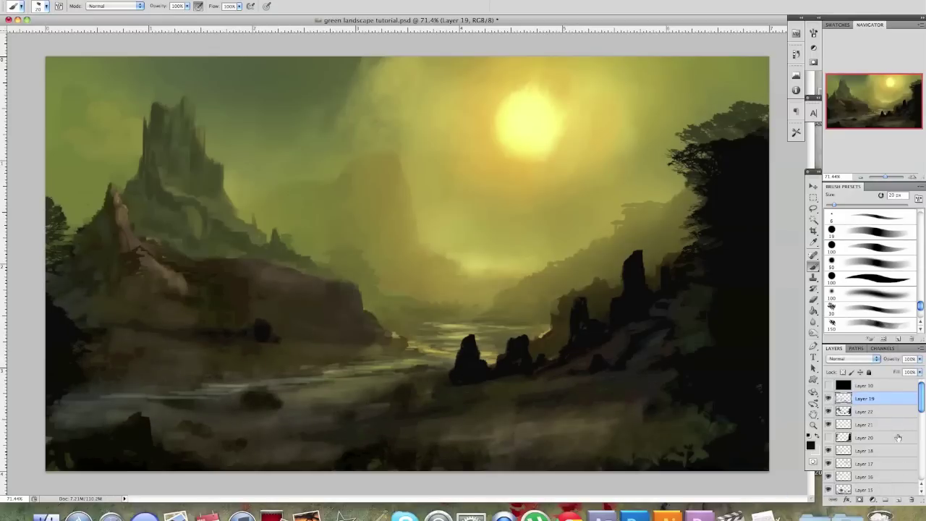
pyautogui.click(899, 500)
# Preview the values in greyscale with the black layer and paint a dark foreground rock below the river stones
pyautogui.click(829, 386)
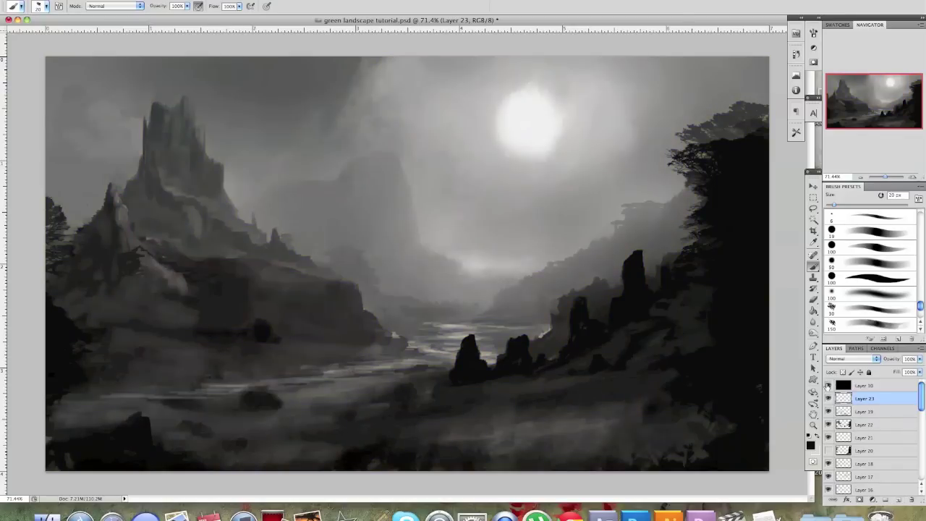
pyautogui.click(829, 386)
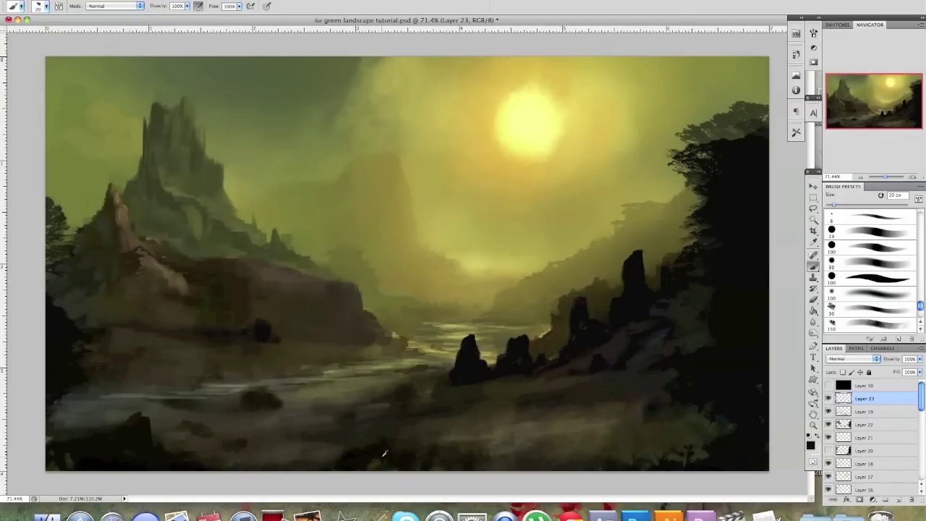
pyautogui.moveTo(528, 454)
pyautogui.mouseDown()
pyautogui.moveTo(535, 405)
pyautogui.moveTo(535, 414)
pyautogui.moveTo(553, 412)
pyautogui.moveTo(538, 422)
pyautogui.moveTo(559, 423)
pyautogui.moveTo(531, 434)
pyautogui.moveTo(540, 437)
pyautogui.moveTo(538, 423)
pyautogui.moveTo(524, 449)
pyautogui.moveTo(567, 444)
pyautogui.moveTo(554, 434)
pyautogui.moveTo(600, 449)
pyautogui.moveTo(575, 454)
pyautogui.moveTo(604, 462)
pyautogui.moveTo(535, 450)
pyautogui.moveTo(515, 457)
pyautogui.moveTo(546, 464)
pyautogui.moveTo(501, 459)
pyautogui.moveTo(522, 454)
pyautogui.moveTo(469, 470)
pyautogui.mouseUp()
pyautogui.keyDown('alt'); pyautogui.click(514, 435); pyautogui.keyUp('alt')
pyautogui.moveTo(517, 433)
pyautogui.mouseDown()
pyautogui.moveTo(534, 404)
pyautogui.moveTo(526, 436)
pyautogui.moveTo(488, 449)
pyautogui.moveTo(498, 455)
pyautogui.mouseUp()
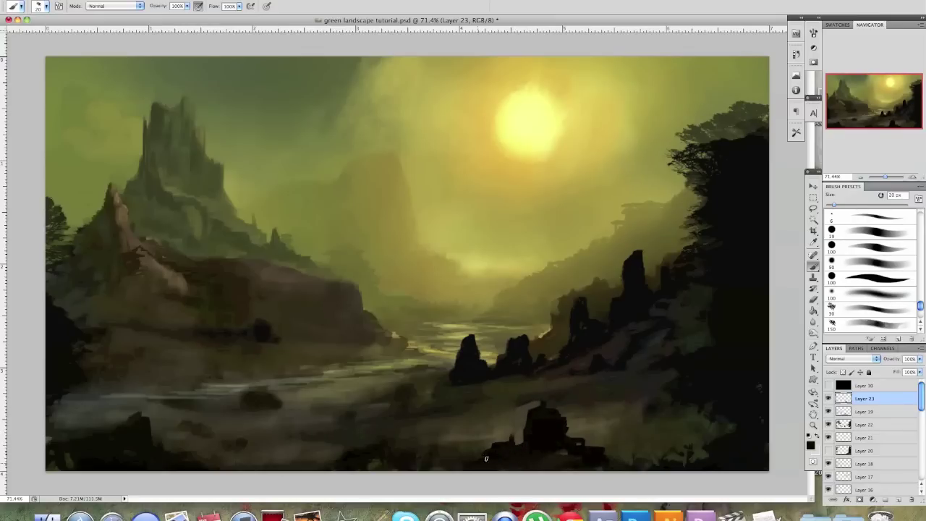
# Sample surrounding ground and dark tones and refine the new foreground rock's silhouette into a jagged, sloping shape
pyautogui.keyDown('alt'); pyautogui.click(519, 440); pyautogui.keyUp('alt')
pyautogui.keyDown('alt'); pyautogui.click(519, 400); pyautogui.keyUp('alt')
pyautogui.keyDown('alt'); pyautogui.click(518, 421); pyautogui.keyUp('alt')
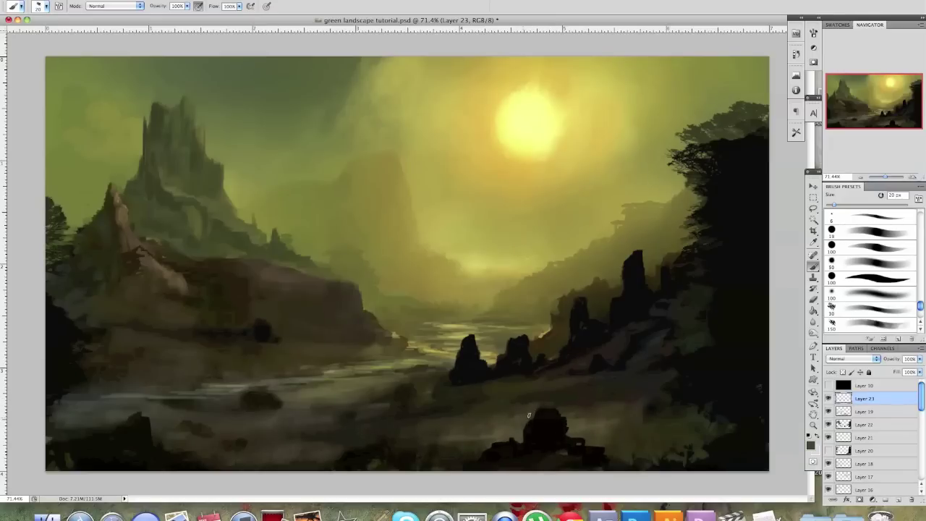
pyautogui.keyDown('alt'); pyautogui.click(568, 420); pyautogui.keyUp('alt')
pyautogui.keyDown('alt'); pyautogui.click(572, 453); pyautogui.keyUp('alt')
pyautogui.moveTo(573, 454); pyautogui.dragTo(537, 426)
pyautogui.keyDown('alt'); pyautogui.click(522, 443); pyautogui.keyUp('alt')
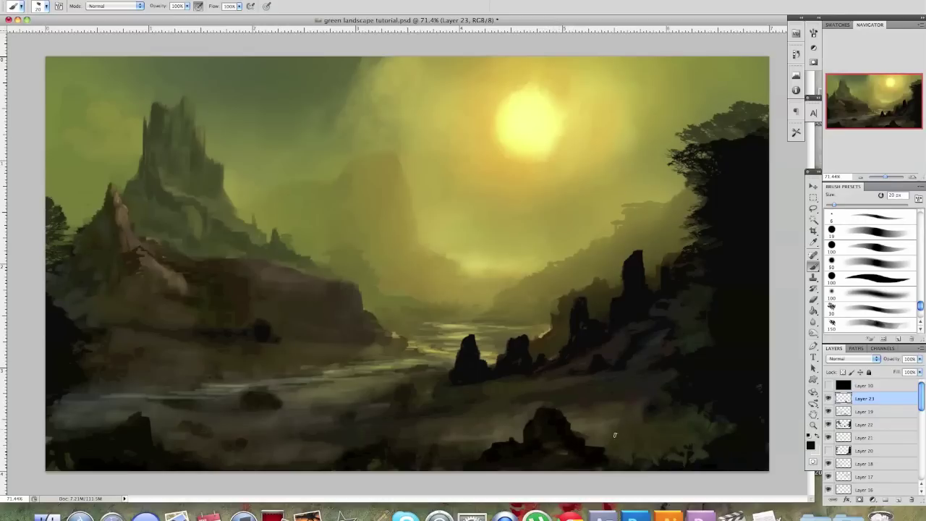
# Sample muted tones and paint subtle lit faces on the tall right-hand pillars and the small riverbank rocks
pyautogui.keyDown('alt'); pyautogui.click(637, 358); pyautogui.keyUp('alt')
pyautogui.moveTo(644, 286); pyautogui.dragTo(643, 272)
pyautogui.moveTo(617, 327); pyautogui.dragTo(613, 333)
pyautogui.keyDown('alt'); pyautogui.click(634, 300); pyautogui.keyUp('alt')
pyautogui.moveTo(636, 299); pyautogui.dragTo(636, 278)
pyautogui.moveTo(483, 372)
pyautogui.mouseDown()
pyautogui.moveTo(472, 357)
pyautogui.moveTo(472, 382)
pyautogui.moveTo(485, 381)
pyautogui.mouseUp()
pyautogui.keyDown('alt'); pyautogui.click(532, 364); pyautogui.keyUp('alt')
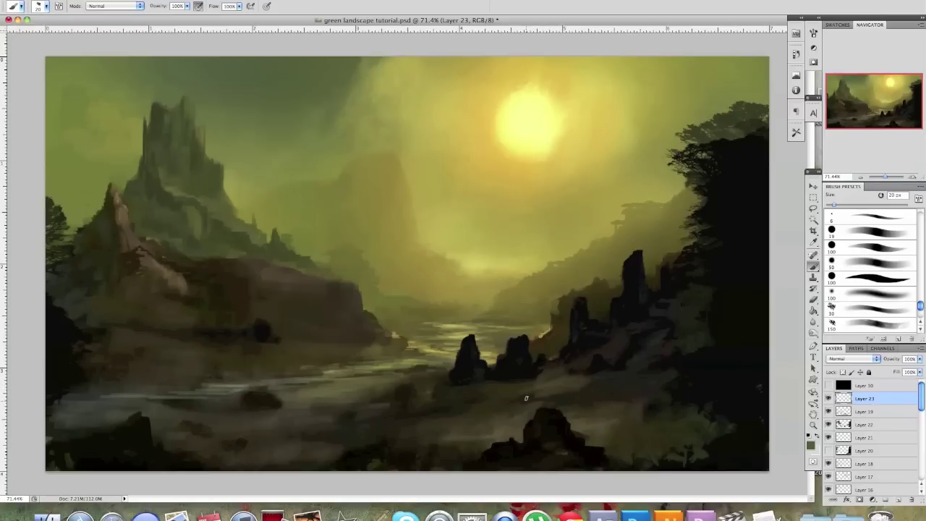
pyautogui.keyDown('alt'); pyautogui.click(537, 374); pyautogui.keyUp('alt')
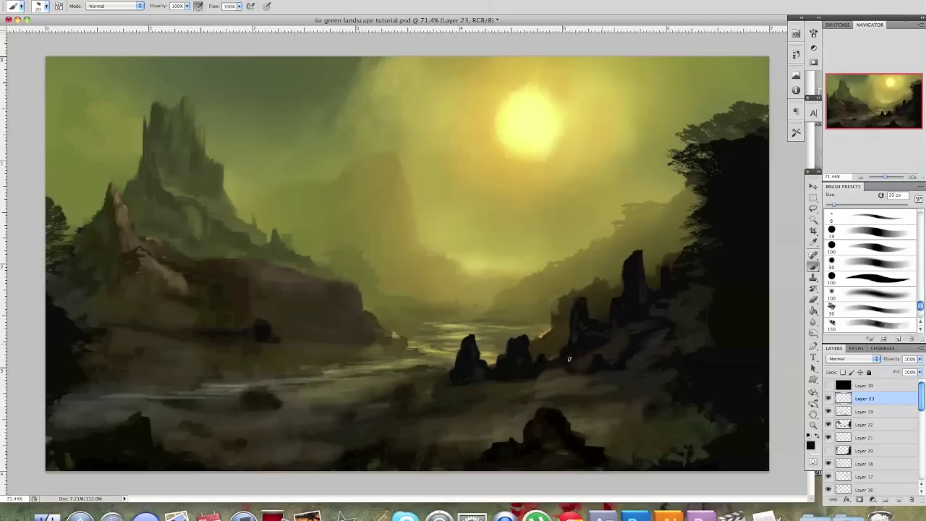
# Darken the rocky slope below the right pillars and soften the ground under the river stones with the brush at 60 px
pyautogui.press(']')
pyautogui.press(']')
pyautogui.press(']')
pyautogui.press(']')
pyautogui.press(']')
pyautogui.press(']')
pyautogui.press(']')
pyautogui.press(']')
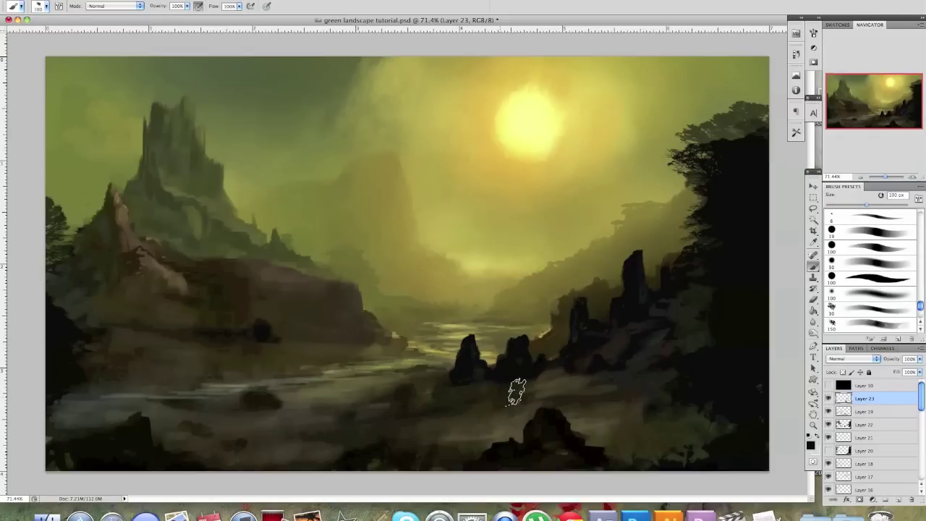
pyautogui.press('[')
pyautogui.press('[')
pyautogui.press('[')
pyautogui.press('[')
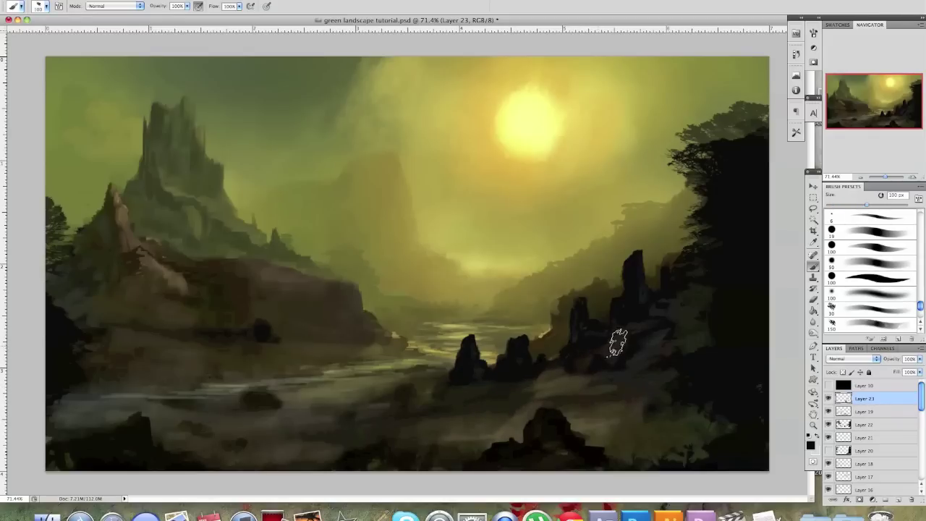
pyautogui.keyDown('alt'); pyautogui.click(481, 410); pyautogui.keyUp('alt')
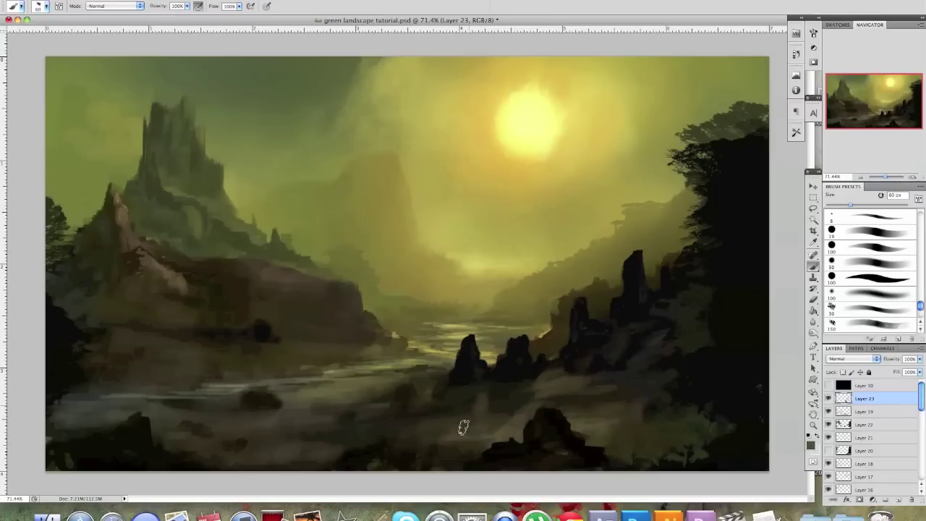
# Sample the river's olive green and add fine highlights to the foreground with a small brush, reduced to 4 px
pyautogui.keyDown('alt'); pyautogui.click(372, 379); pyautogui.keyUp('alt')
pyautogui.press('[')
pyautogui.press('[')
pyautogui.press('[')
pyautogui.press('[')
pyautogui.press('[')
pyautogui.press('[')
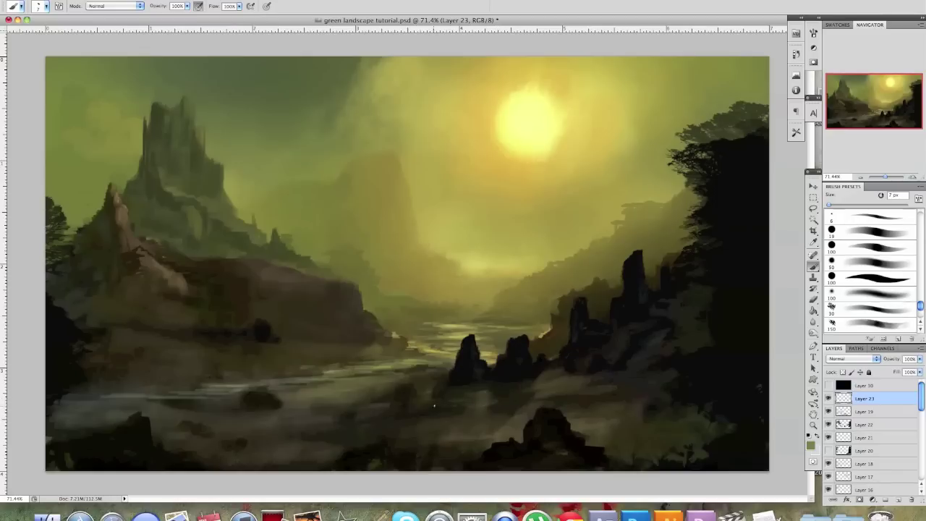
pyautogui.press(']')
pyautogui.press(']')
pyautogui.press(']')
pyautogui.press('[')
pyautogui.press('[')
pyautogui.press('[')
pyautogui.press('[')
pyautogui.press('[')
pyautogui.press('[')
pyautogui.press('[')
pyautogui.press('[')
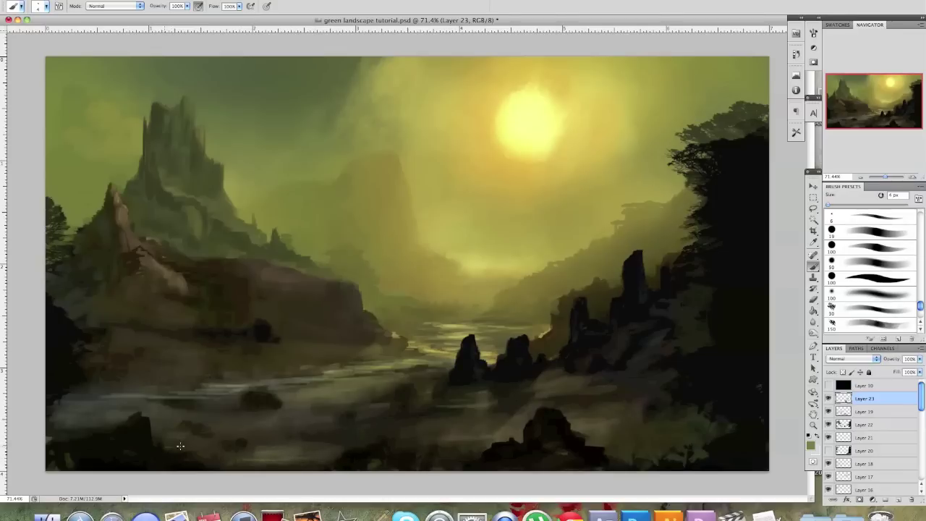
# Enlarge the brush to 8 px and detail the ground beside the right rocky slope with sampled dark tones
pyautogui.press(']')
pyautogui.press(']')
pyautogui.press(']')
pyautogui.keyDown('alt'); pyautogui.click(599, 374); pyautogui.keyUp('alt')
pyautogui.click(572, 377)
pyautogui.keyDown('alt'); pyautogui.click(669, 348); pyautogui.keyUp('alt')
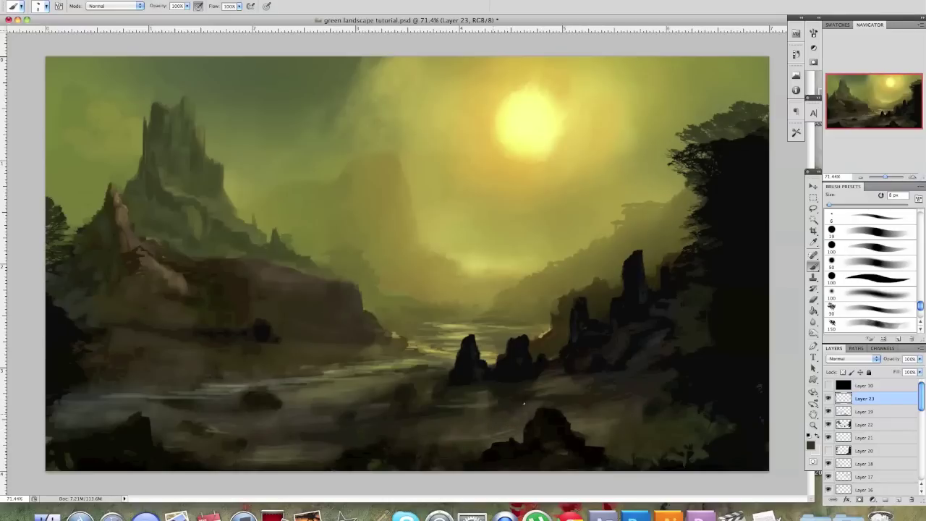
# Reshape the left brown cliff's flat top and steep end into a gradual slope using sampled greens and browns at 30 px
pyautogui.keyDown('alt'); pyautogui.click(312, 260); pyautogui.keyUp('alt')
pyautogui.keyDown('alt'); pyautogui.click(209, 273); pyautogui.keyUp('alt')
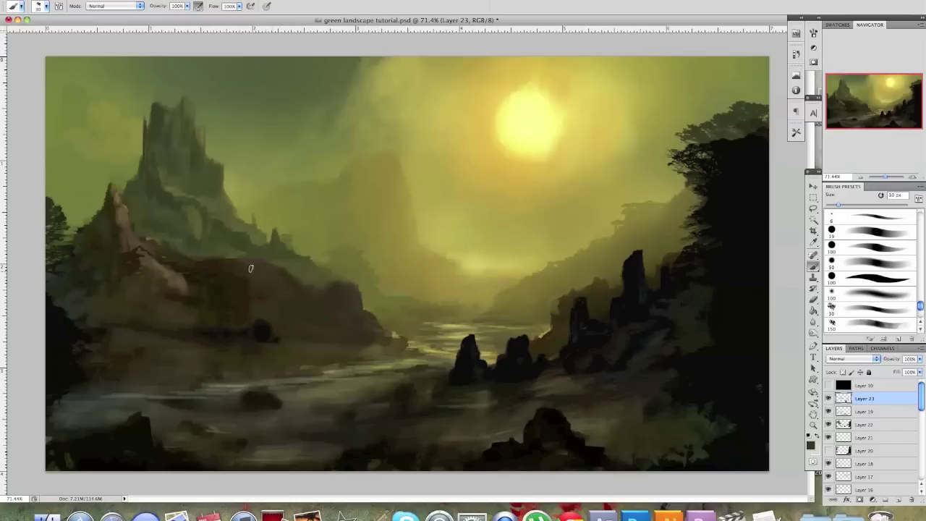
pyautogui.keyDown('alt'); pyautogui.click(330, 279); pyautogui.keyUp('alt')
pyautogui.click(356, 281)
pyautogui.keyDown('alt'); pyautogui.click(337, 276); pyautogui.keyUp('alt')
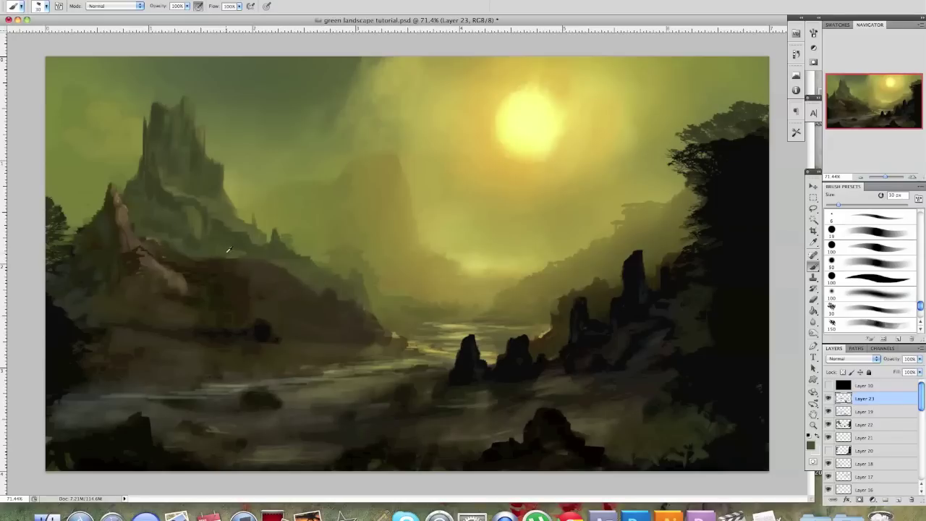
# Sample dark browns, break up the left cliff's crest with a small hump and deepen the shadow along its base
pyautogui.keyDown('alt'); pyautogui.click(246, 262); pyautogui.keyUp('alt')
pyautogui.click(80, 281)
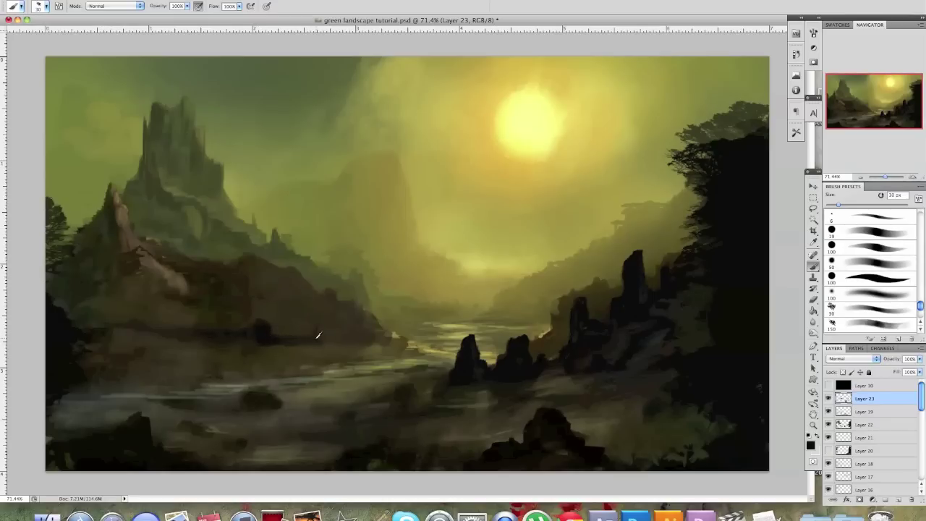
pyautogui.keyDown('alt'); pyautogui.click(252, 332); pyautogui.keyUp('alt')
pyautogui.press('super+minus')
pyautogui.press('super+minus')
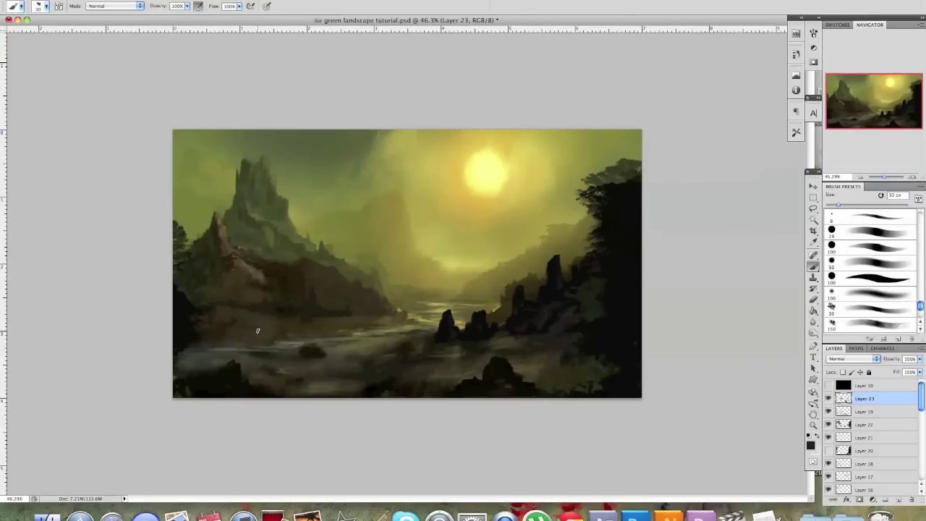
# Sample the tower's green and refine its right side and rocky base with the brush at 15 px
pyautogui.press('super+plus')
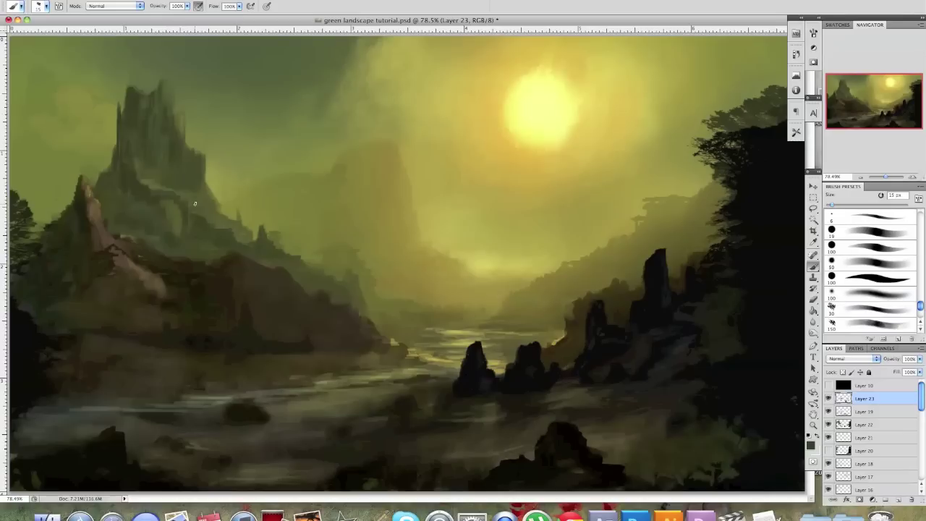
pyautogui.keyDown('alt'); pyautogui.click(189, 186); pyautogui.keyUp('alt')
pyautogui.press('super+minus')
pyautogui.press('super+minus')
pyautogui.press('super+minus')
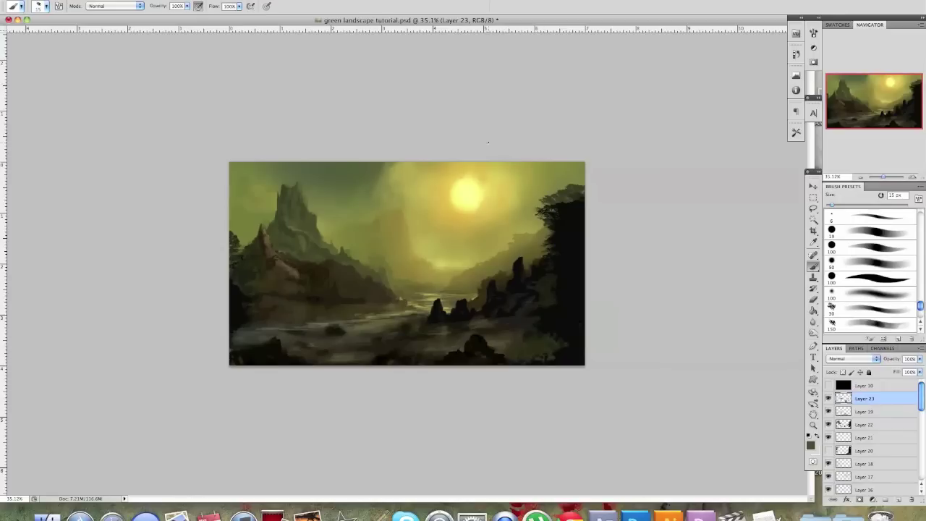
# Sample dark tones from the rocks and ground and paint darker patches across the misty river foreground at 40 px
pyautogui.keyDown('alt'); pyautogui.click(514, 304); pyautogui.keyUp('alt')
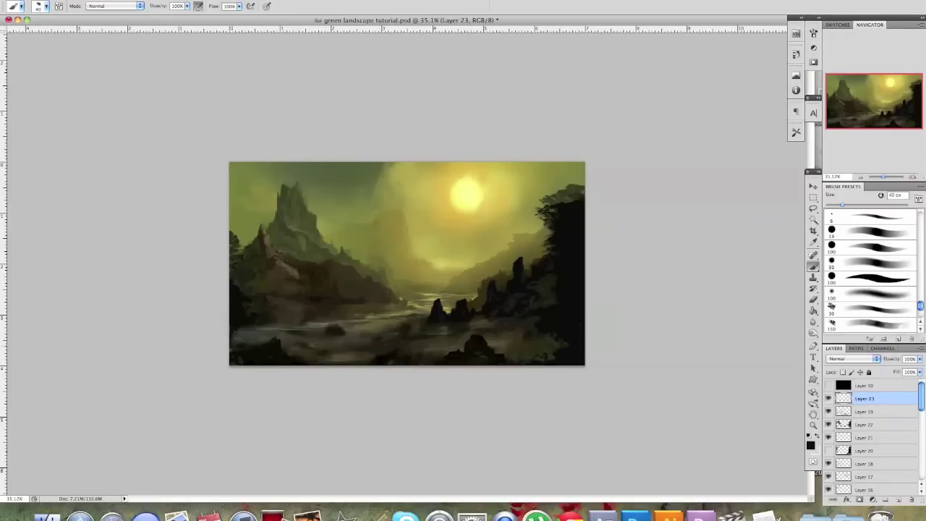
pyautogui.keyDown('alt'); pyautogui.click(341, 336); pyautogui.keyUp('alt')
pyautogui.keyDown('alt'); pyautogui.click(344, 319); pyautogui.keyUp('alt')
pyautogui.keyDown('alt'); pyautogui.click(346, 334); pyautogui.keyUp('alt')
pyautogui.moveTo(389, 346)
pyautogui.mouseDown()
pyautogui.moveTo(425, 340)
pyautogui.moveTo(405, 342)
pyautogui.mouseUp()
pyautogui.keyDown('alt'); pyautogui.click(395, 341); pyautogui.keyUp('alt')
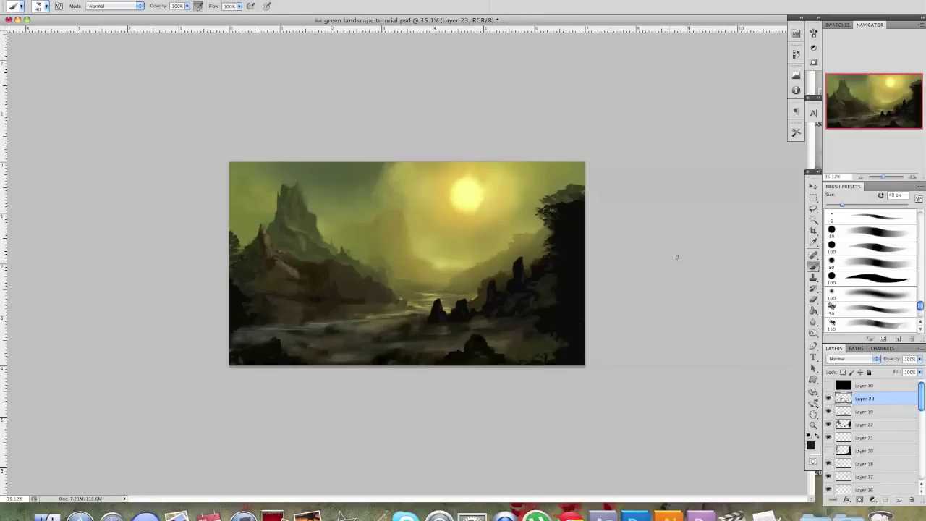
# Add a new layer above the painting and fill it with the merged image using Apply Image
pyautogui.click(897, 500)
pyautogui.click(136, 2)
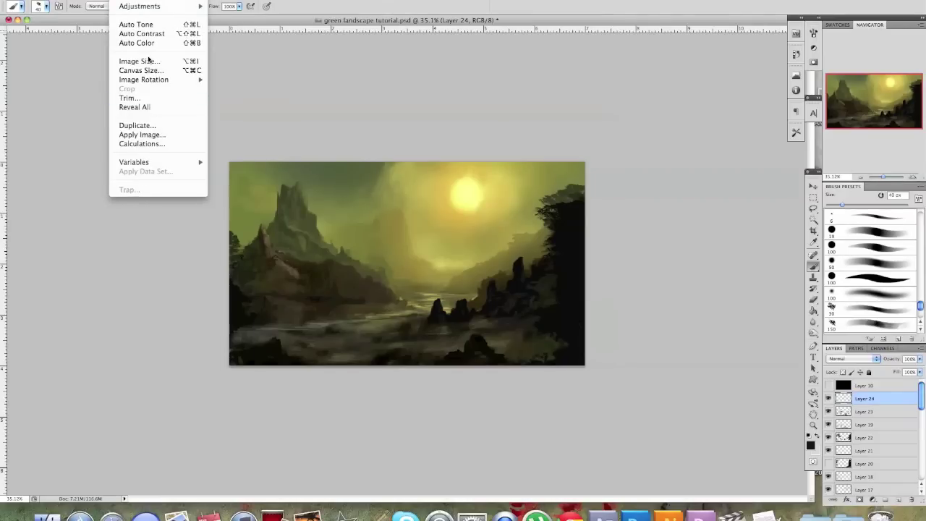
pyautogui.click(155, 135)
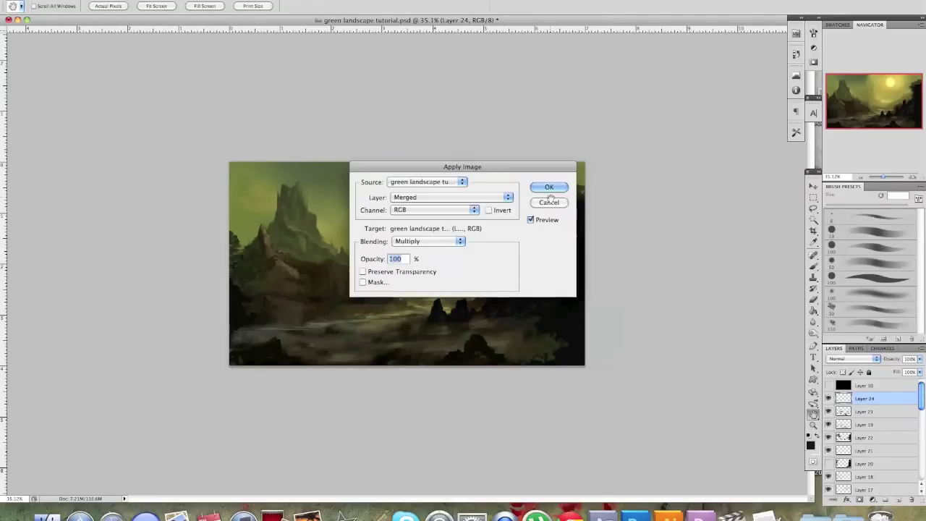
pyautogui.click(544, 186)
# Sharpen the merged copy layer with the basic Sharpen filter
pyautogui.click(206, 3)
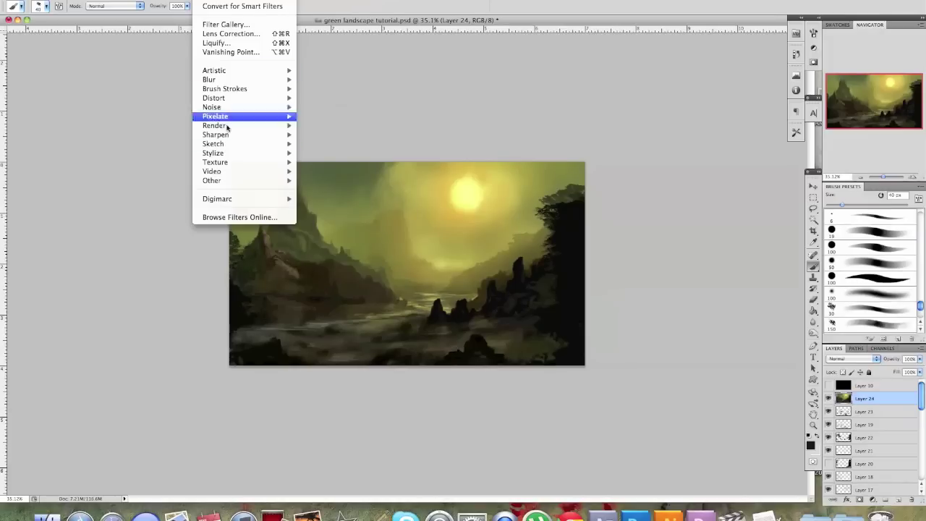
pyautogui.moveTo(278, 136)
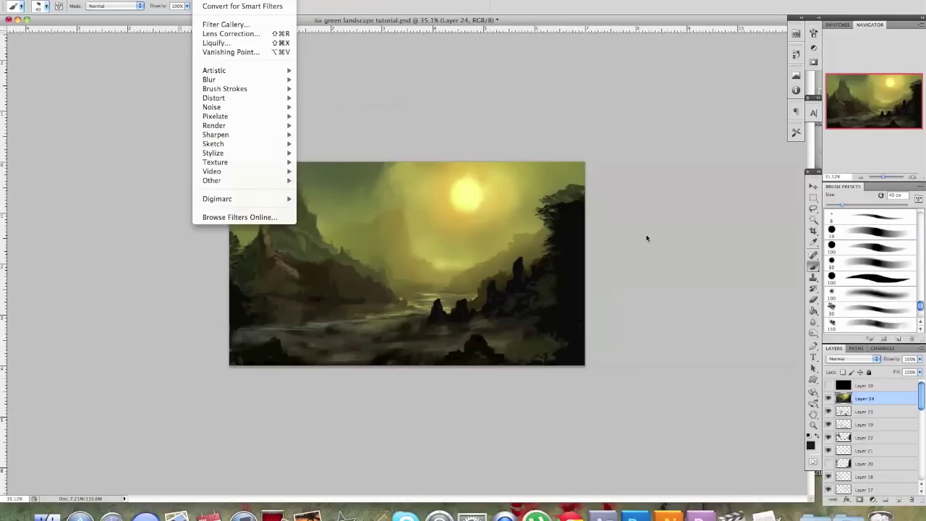
pyautogui.click(550, 191)
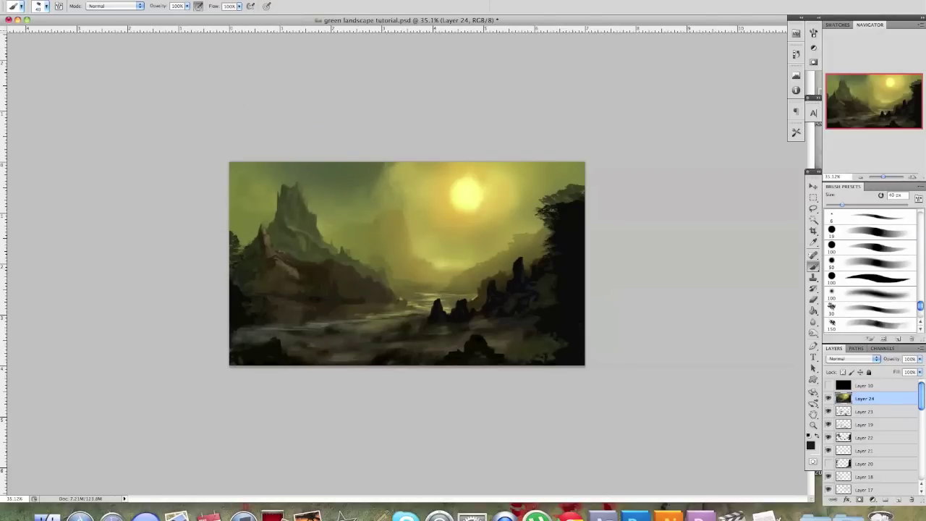
pyautogui.click(206, 3)
pyautogui.moveTo(246, 135)
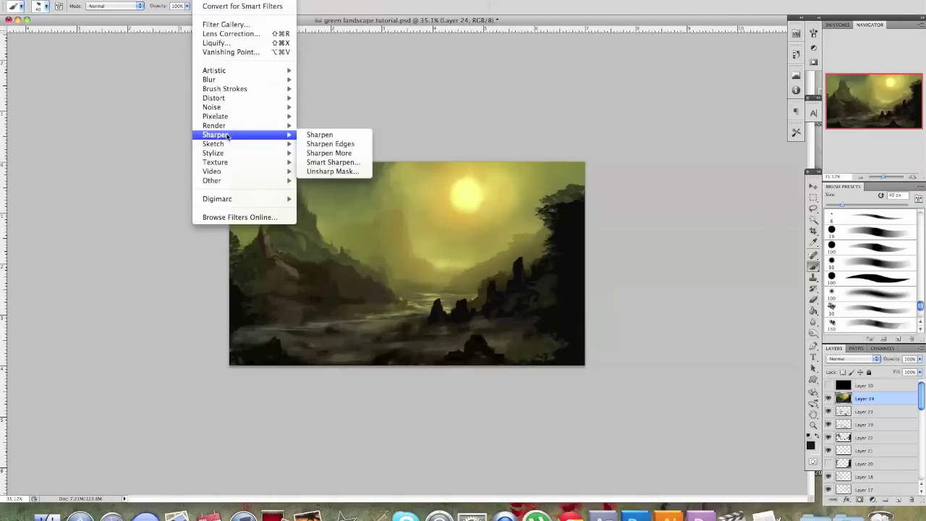
pyautogui.click(349, 135)
pyautogui.click(206, 2)
pyautogui.moveTo(285, 136)
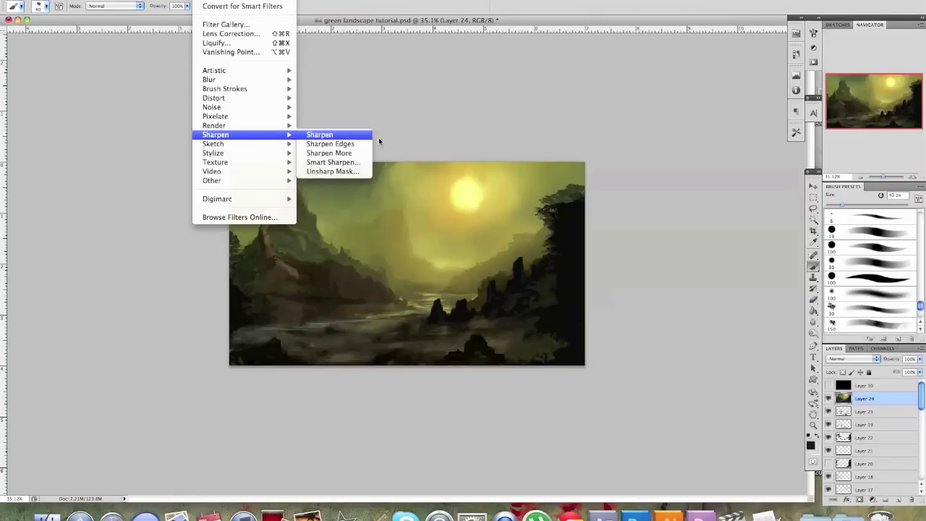
pyautogui.click(322, 135)
# Apply Smart Sharpen to the merged copy with an amount of 63%, a 5.9 px radius and Gaussian Blur removal
pyautogui.click(206, 2)
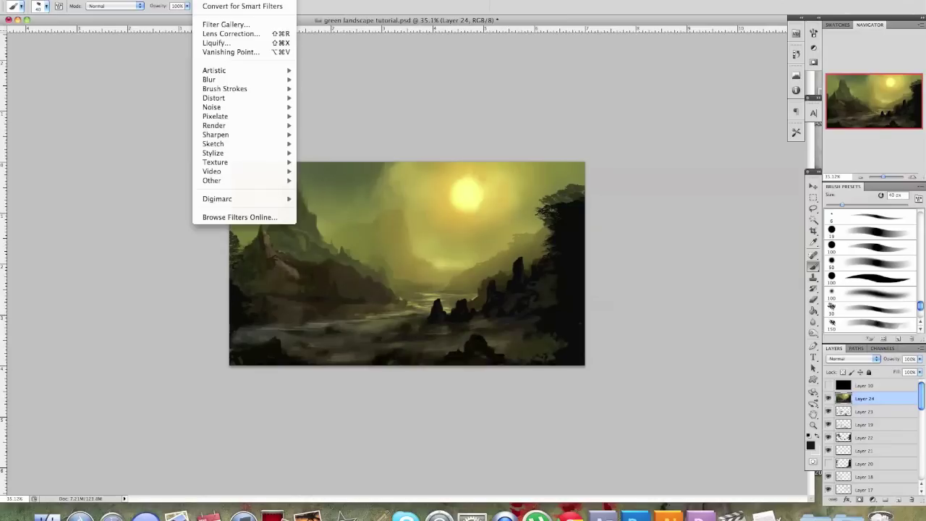
pyautogui.moveTo(238, 136)
pyautogui.click(361, 163)
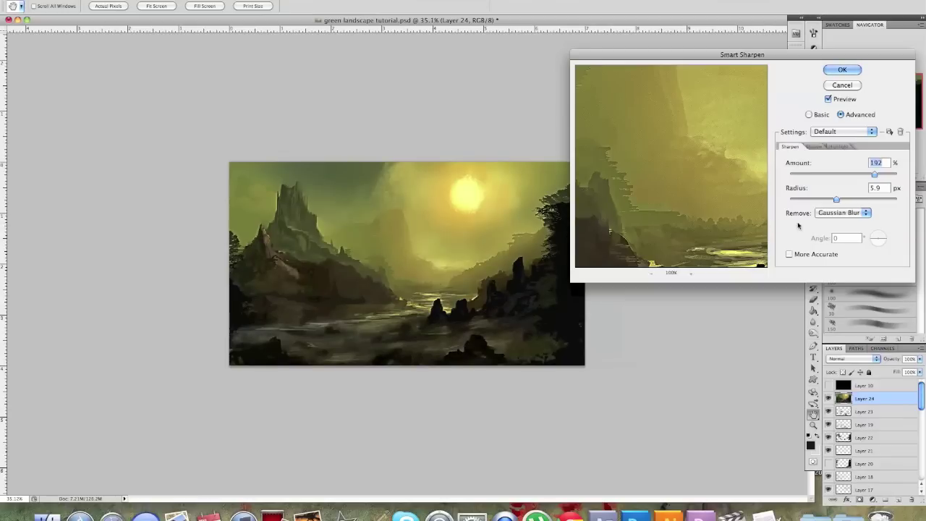
pyautogui.moveTo(875, 175); pyautogui.dragTo(827, 176)
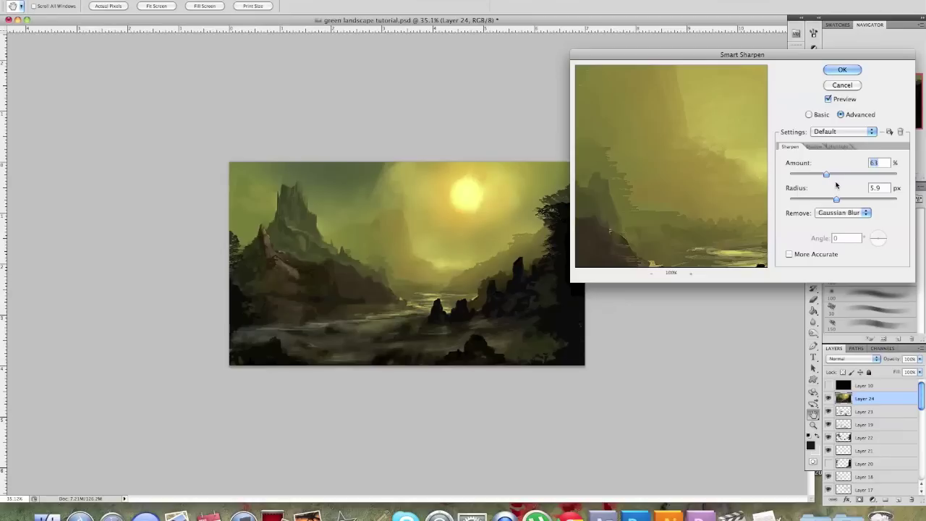
pyautogui.click(842, 70)
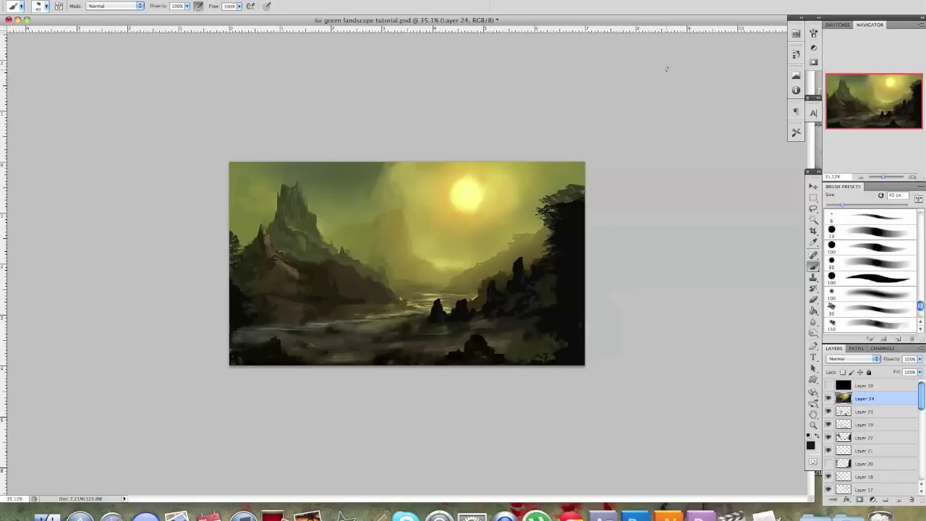
# Choose the 500 px arch-shaped texture brush, sample the sky's dark green, undo the test strokes and add a new layer
pyautogui.click(47, 6)
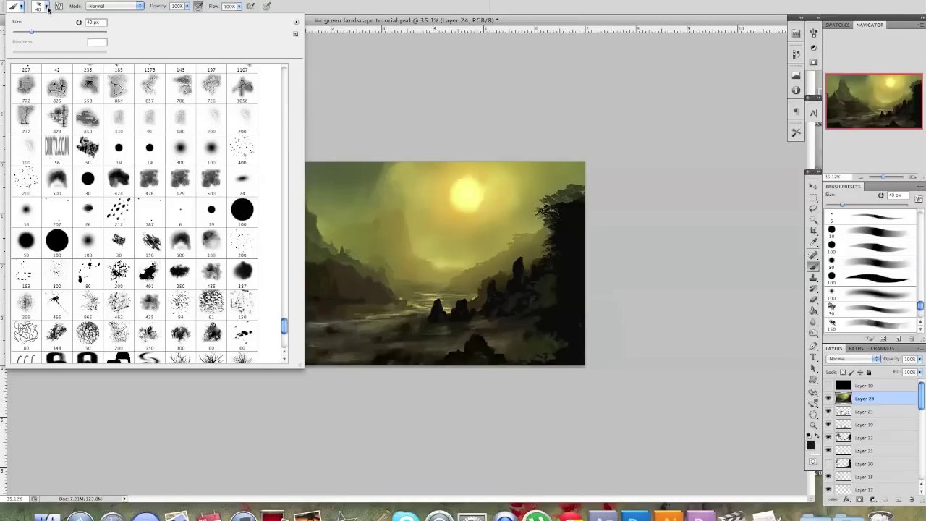
pyautogui.click(180, 242)
pyautogui.click(710, 221)
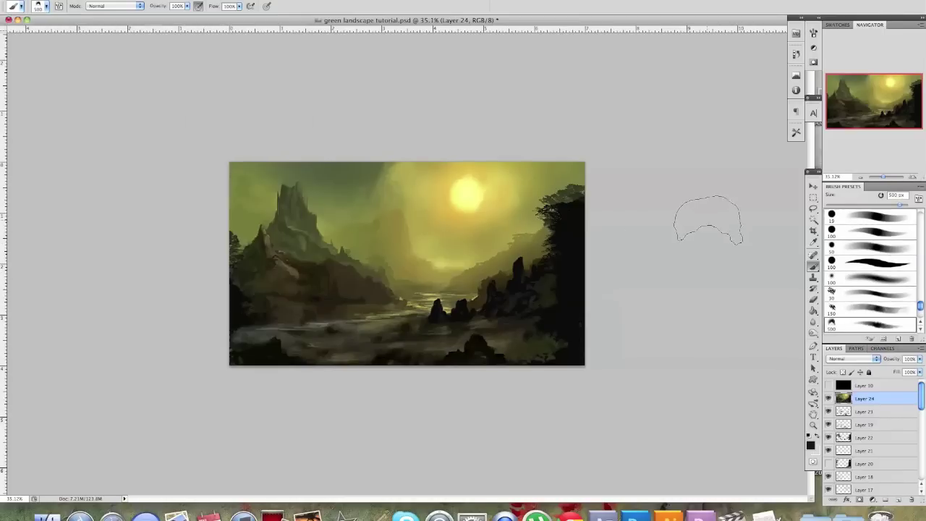
pyautogui.keyDown('alt'); pyautogui.click(382, 192); pyautogui.keyUp('alt')
pyautogui.press('super+z')
pyautogui.press('super+z')
pyautogui.click(898, 500)
pyautogui.press(']')
pyautogui.press(']')
pyautogui.press(']')
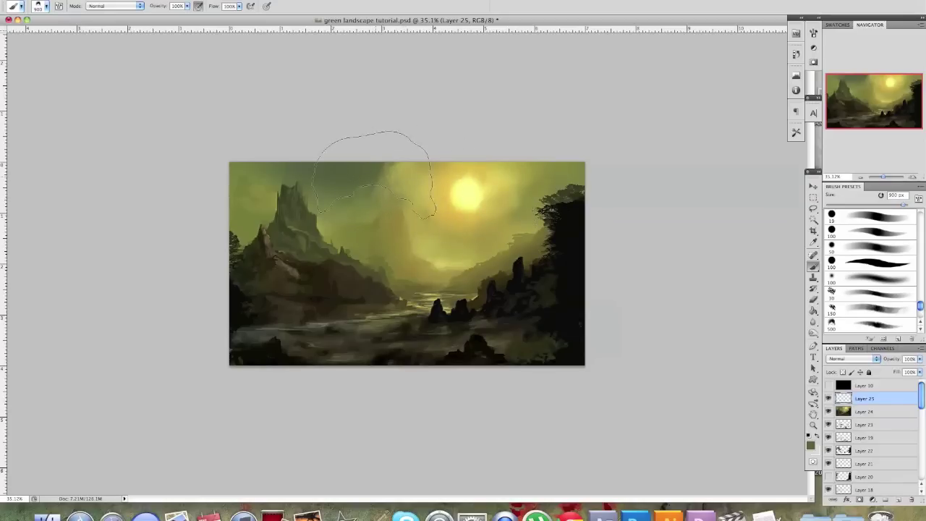
# Set the textured brush to 400 px and paint soft clouds between the tower and the sun with sampled sky greens
pyautogui.press('[')
pyautogui.press('[')
pyautogui.press('[')
pyautogui.press('[')
pyautogui.press('[')
pyautogui.press('[')
pyautogui.press('[')
pyautogui.press('[')
pyautogui.press('[')
pyautogui.keyDown('alt'); pyautogui.click(384, 179); pyautogui.keyUp('alt')
pyautogui.press(']')
pyautogui.press(']')
pyautogui.press(']')
pyautogui.press(']')
pyautogui.press(']')
pyautogui.press(']')
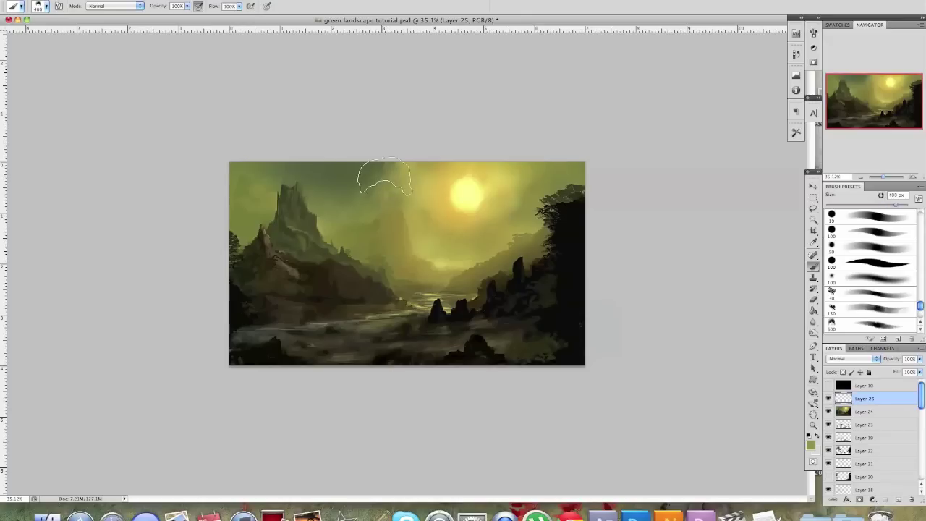
pyautogui.press('[')
pyautogui.press('[')
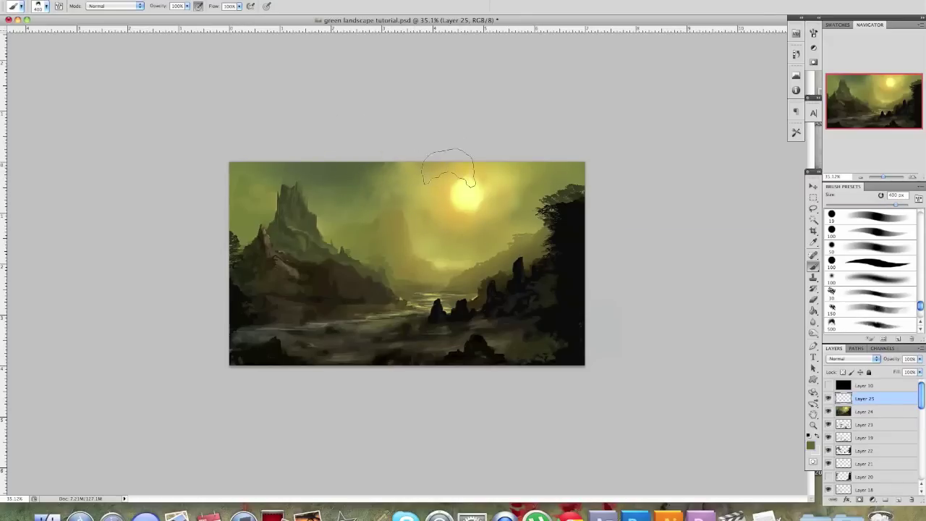
pyautogui.keyDown('alt'); pyautogui.click(429, 203); pyautogui.keyUp('alt')
# Sample the sky's green and paint light haze over the tower and left cliff with the soft round brush at 400 px
pyautogui.keyDown('alt'); pyautogui.click(315, 177); pyautogui.keyUp('alt')
pyautogui.click(867, 282)
pyautogui.press(']')
pyautogui.press(']')
pyautogui.press(']')
pyautogui.press(']')
pyautogui.press(']')
pyautogui.press(']')
pyautogui.press(']')
pyautogui.press(']')
pyautogui.press(']')
pyautogui.press(']')
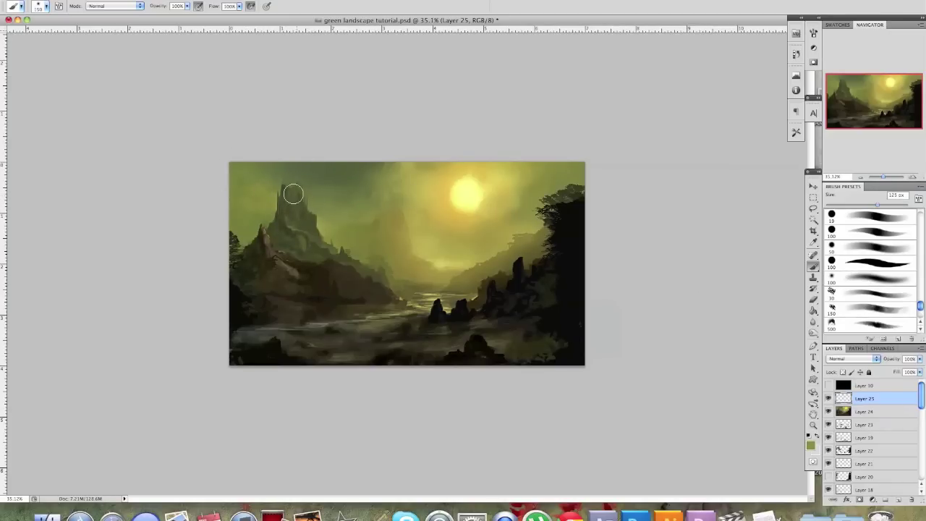
pyautogui.moveTo(278, 221)
pyautogui.mouseDown()
pyautogui.moveTo(290, 232)
pyautogui.moveTo(258, 264)
pyautogui.moveTo(269, 254)
pyautogui.mouseUp()
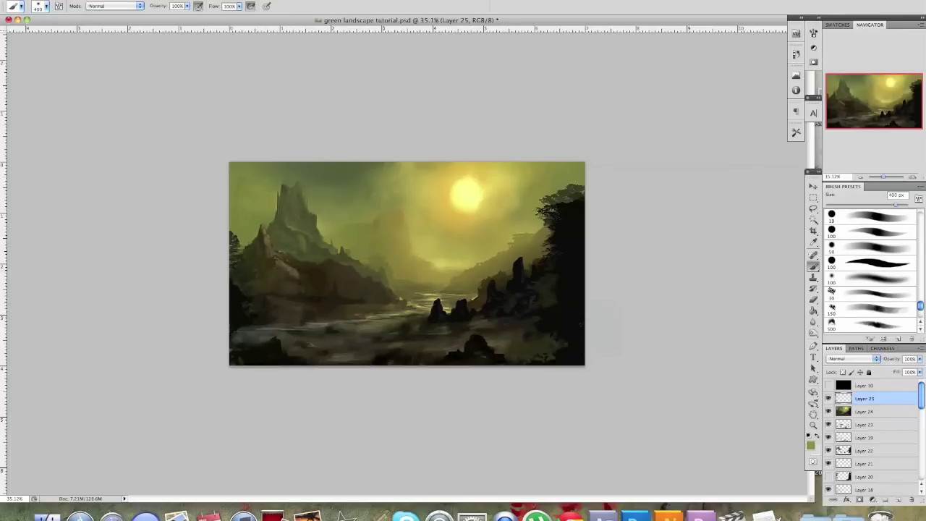
pyautogui.moveTo(353, 266); pyautogui.dragTo(332, 255)
pyautogui.moveTo(306, 224); pyautogui.dragTo(294, 217)
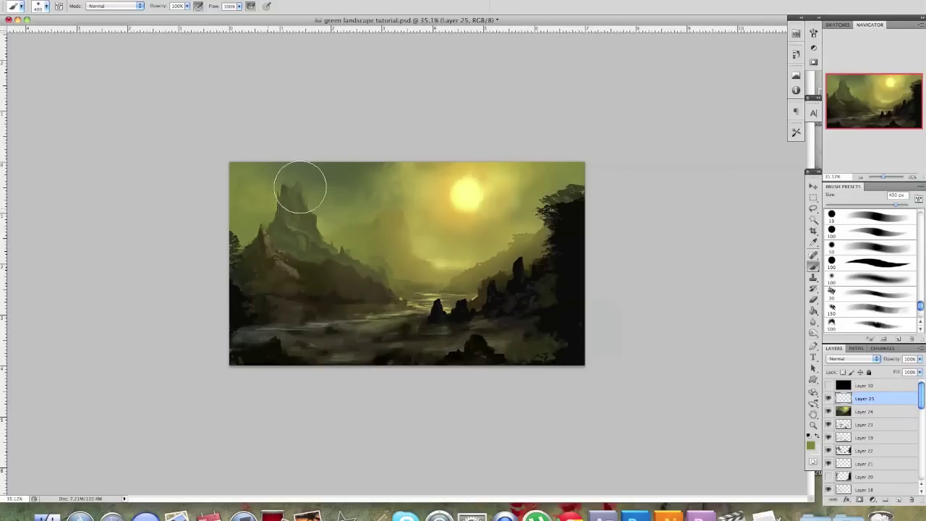
# Sample yellow-green sky tones and build up haze over the tower, the left slope and the dark right-hand trees
pyautogui.keyDown('alt'); pyautogui.click(452, 259); pyautogui.keyUp('alt')
pyautogui.keyDown('alt'); pyautogui.click(336, 217); pyautogui.keyUp('alt')
pyautogui.moveTo(301, 207); pyautogui.dragTo(298, 188)
pyautogui.keyDown('alt'); pyautogui.click(386, 230); pyautogui.keyUp('alt')
pyautogui.moveTo(309, 225); pyautogui.dragTo(370, 280)
pyautogui.keyDown('alt'); pyautogui.click(517, 258); pyautogui.keyUp('alt')
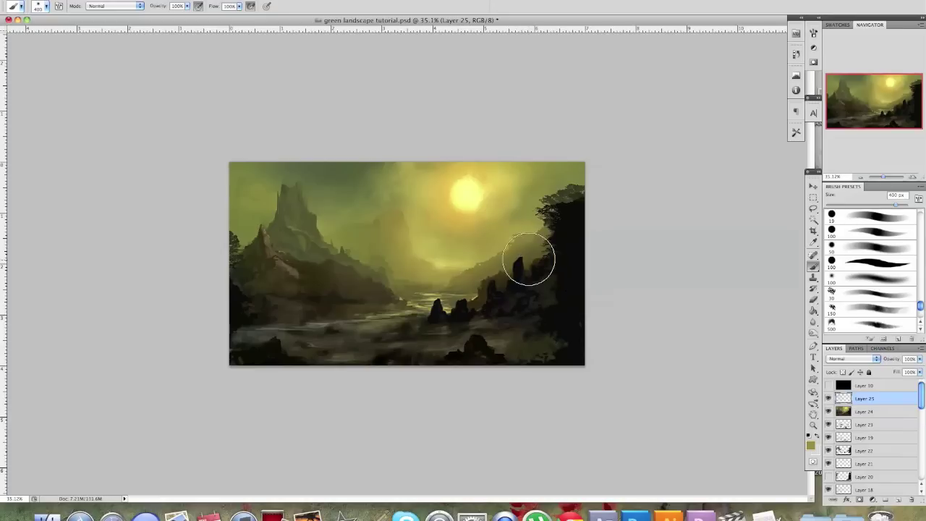
pyautogui.moveTo(539, 242); pyautogui.dragTo(558, 196)
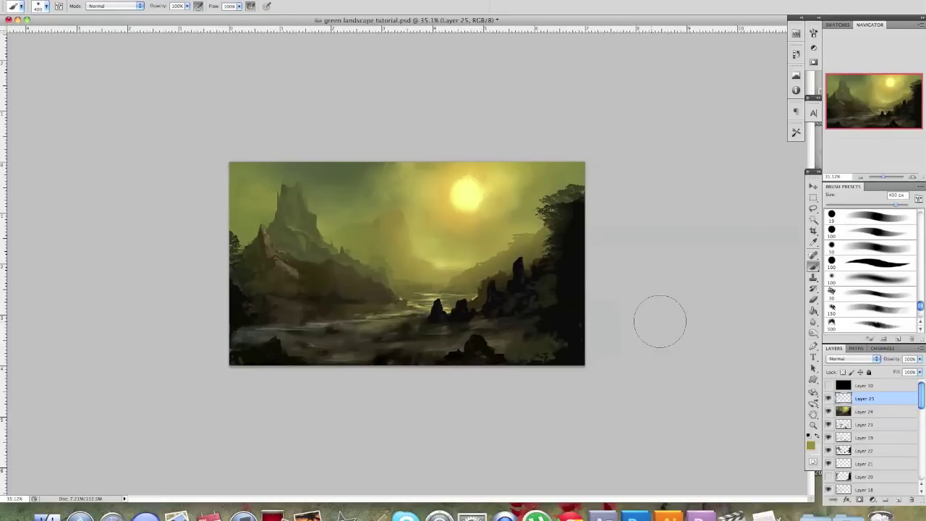
# Add another new layer above the haze and apply the merged image to it
pyautogui.click(898, 499)
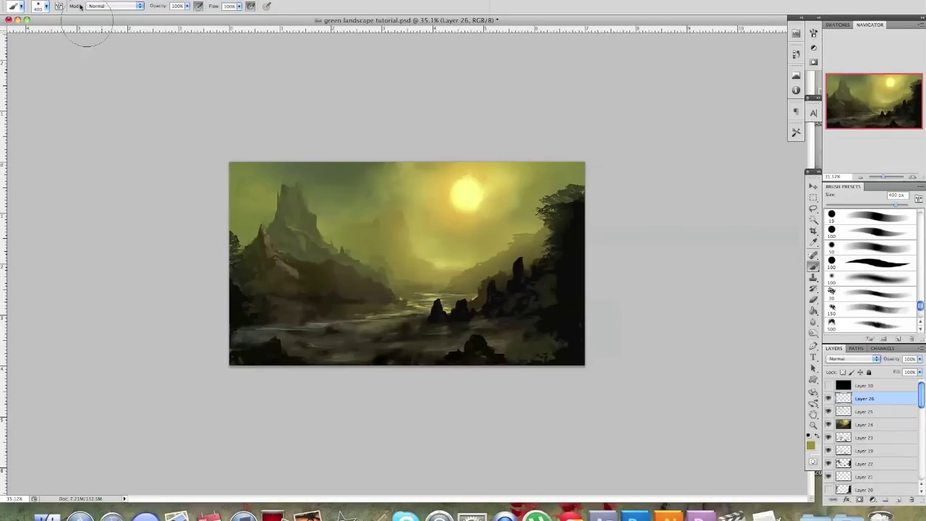
pyautogui.click(116, 1)
pyautogui.click(142, 135)
pyautogui.click(558, 187)
# Try the Linear Dodge (Add), Linear Light, Difference and Screen blend modes on the new merged layer
pyautogui.click(852, 359)
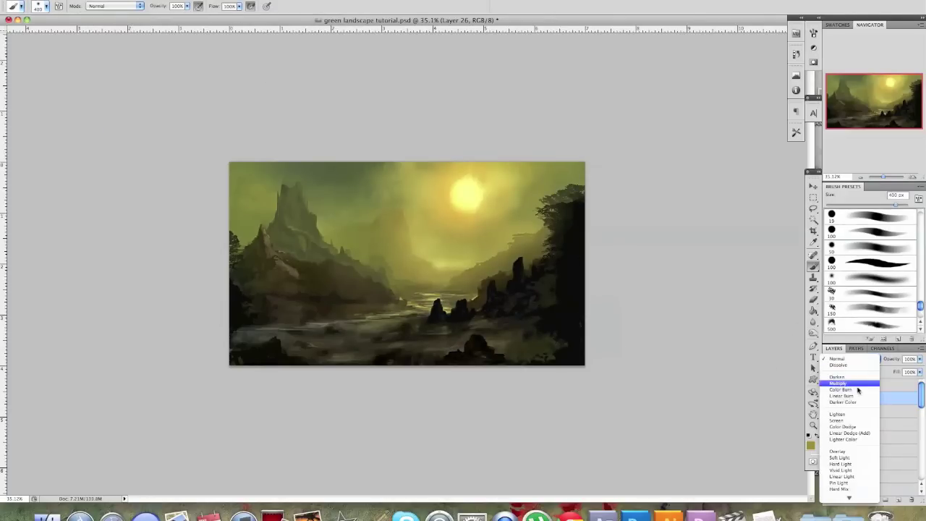
pyautogui.click(853, 427)
pyautogui.click(864, 361)
pyautogui.click(859, 369)
pyautogui.click(861, 361)
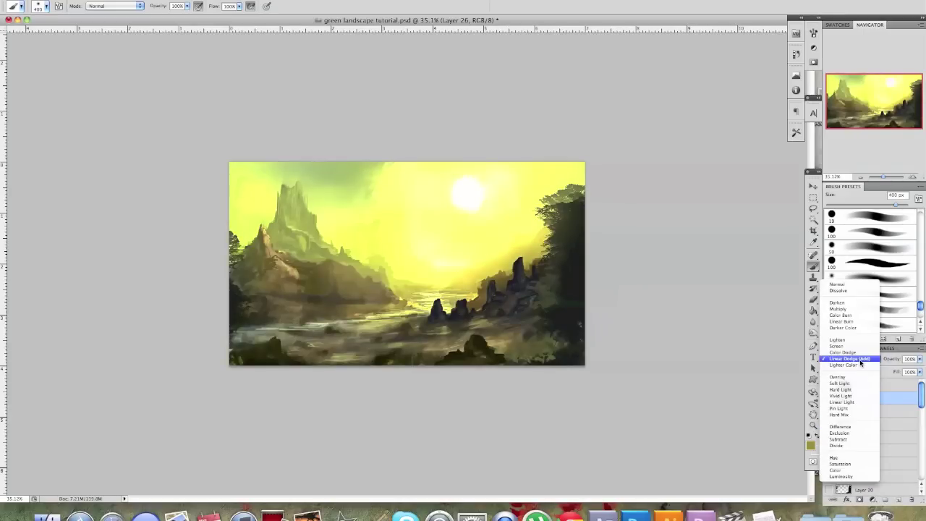
pyautogui.click(845, 402)
pyautogui.click(860, 361)
pyautogui.click(852, 384)
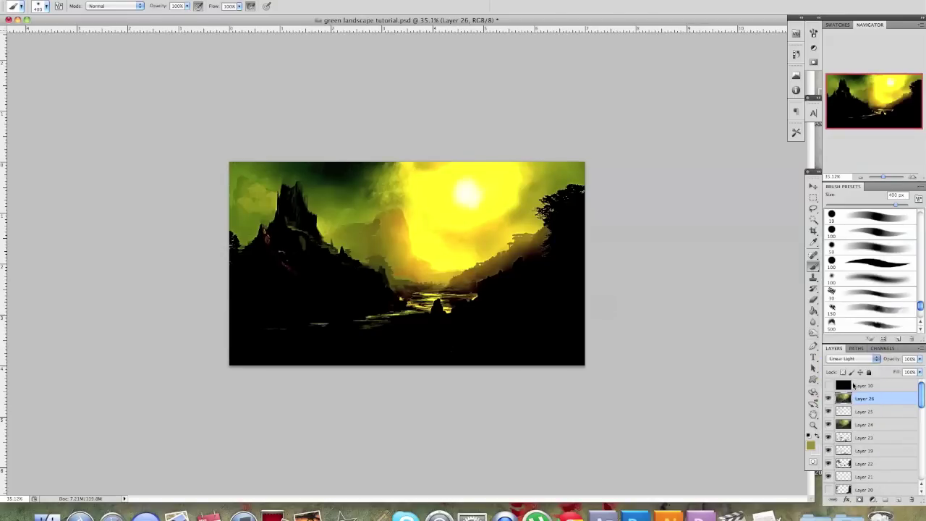
pyautogui.click(859, 365)
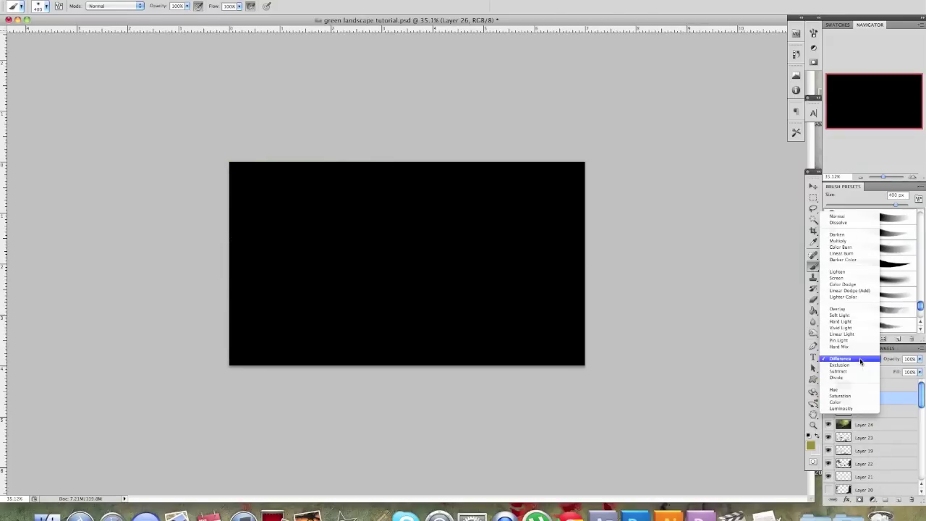
pyautogui.click(854, 282)
# Set the merged layer's blend mode to Linear Dodge (Add) and hide it with a layer mask filled with black
pyautogui.click(858, 361)
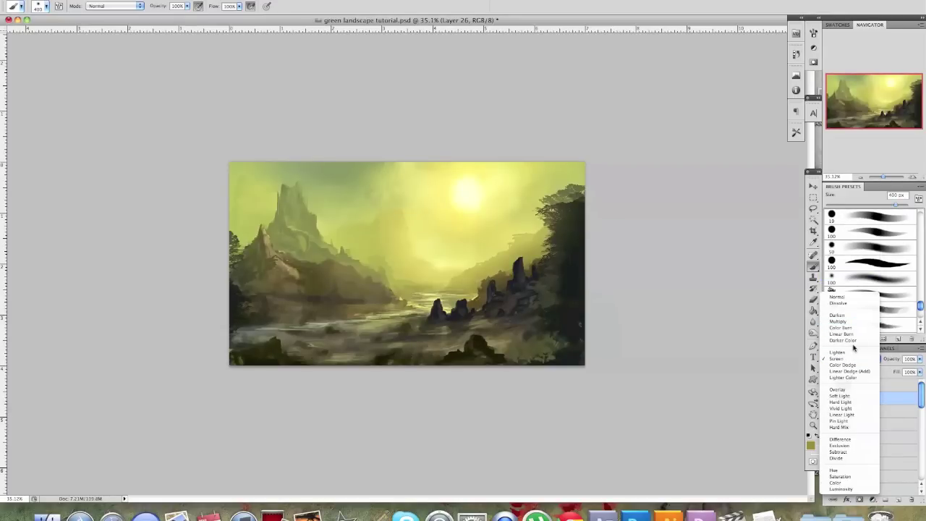
pyautogui.click(852, 373)
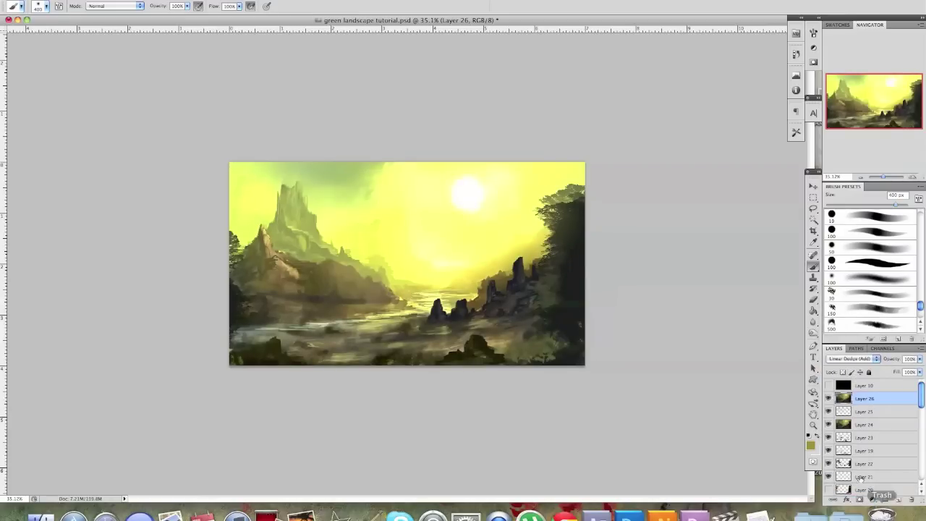
pyautogui.click(860, 500)
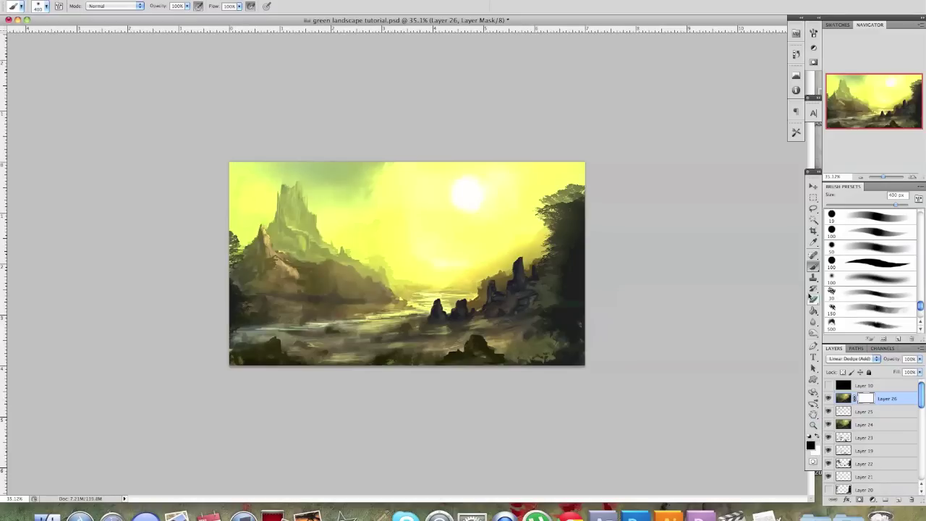
pyautogui.click(814, 310)
pyautogui.click(490, 295)
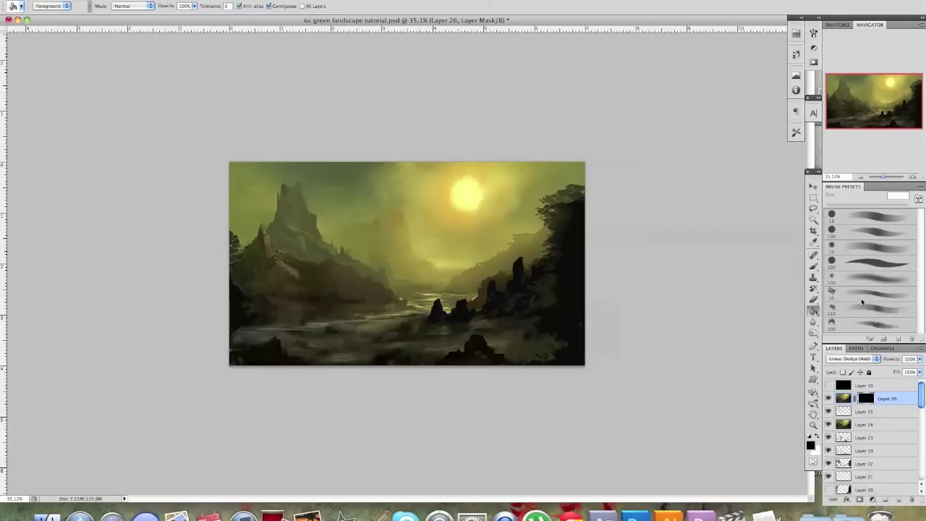
# Paint white on the glow layer's mask with the 212 px speckle brush reduced to 100 px, revealing highlights mid-river
pyautogui.click(813, 266)
pyautogui.click(47, 7)
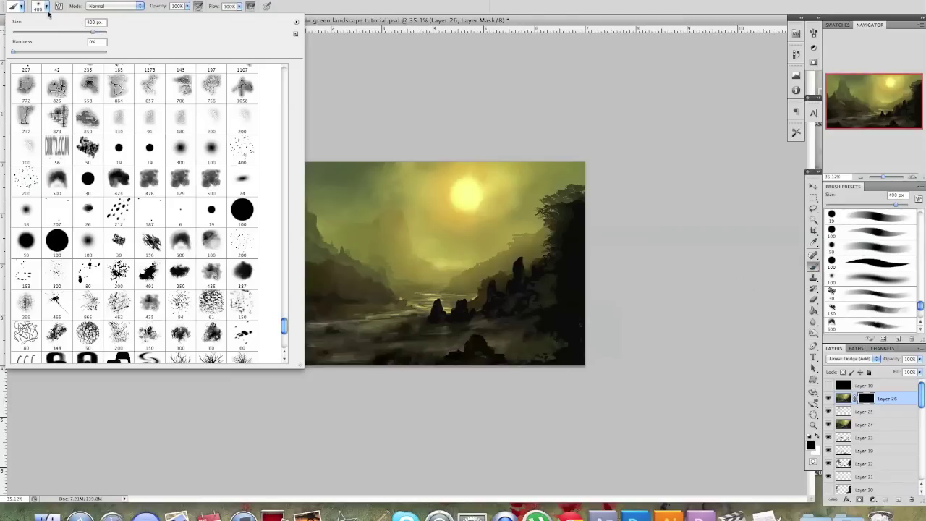
pyautogui.click(118, 210)
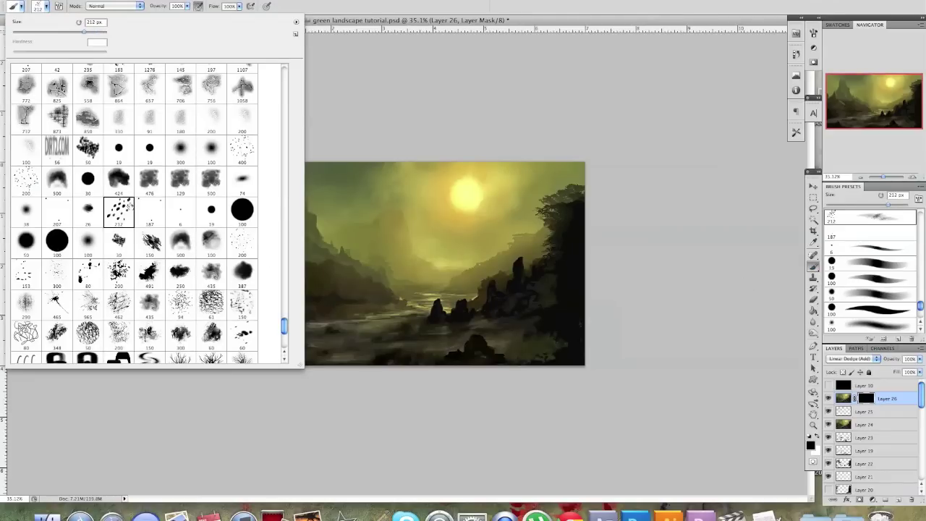
pyautogui.click(467, 112)
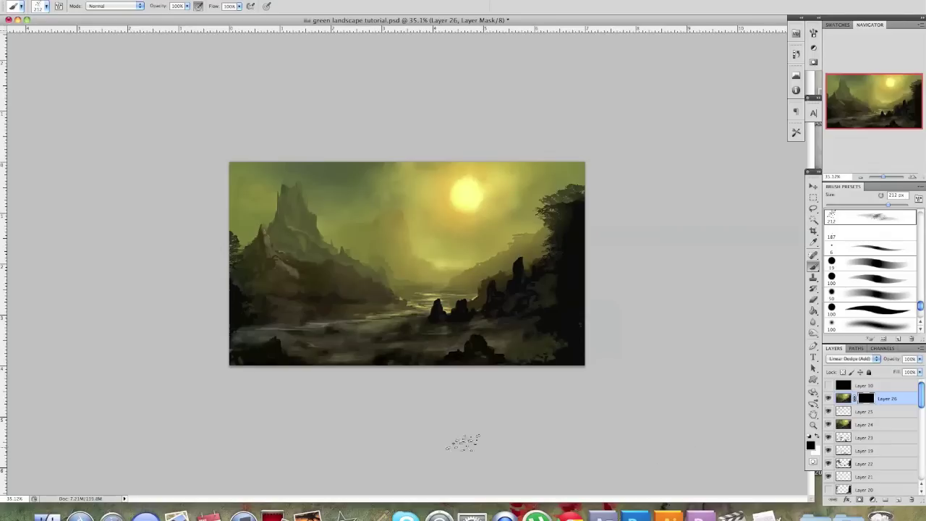
pyautogui.press('x')
pyautogui.press('[')
pyautogui.press('[')
pyautogui.press('[')
pyautogui.press('[')
pyautogui.moveTo(401, 319); pyautogui.dragTo(388, 321)
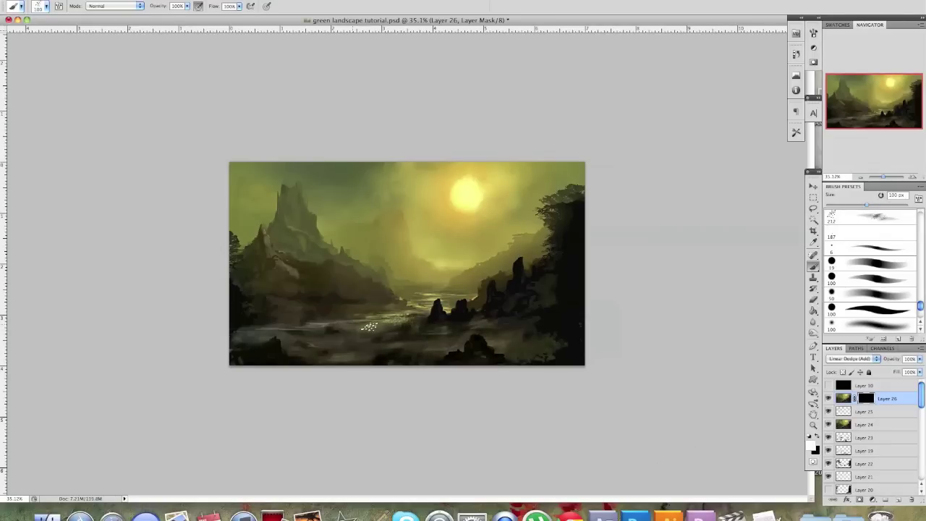
# Extend the speckled highlights along the river's left stretch and onto the rocky peak below the tower
pyautogui.press(']')
pyautogui.press(']')
pyautogui.press(']')
pyautogui.press(']')
pyautogui.press(']')
pyautogui.press(']')
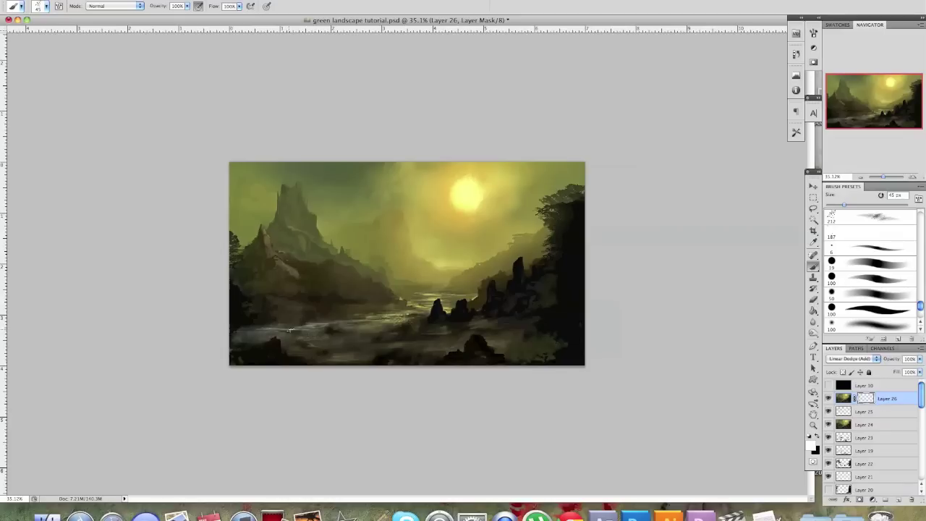
pyautogui.moveTo(295, 333); pyautogui.dragTo(394, 318)
pyautogui.moveTo(265, 241); pyautogui.dragTo(271, 257)
pyautogui.press('[')
pyautogui.press('[')
pyautogui.press('[')
pyautogui.press('[')
# Switch to the 153 px dash-textured brush and add sparkling highlights to the middle of the river
pyautogui.click(46, 7)
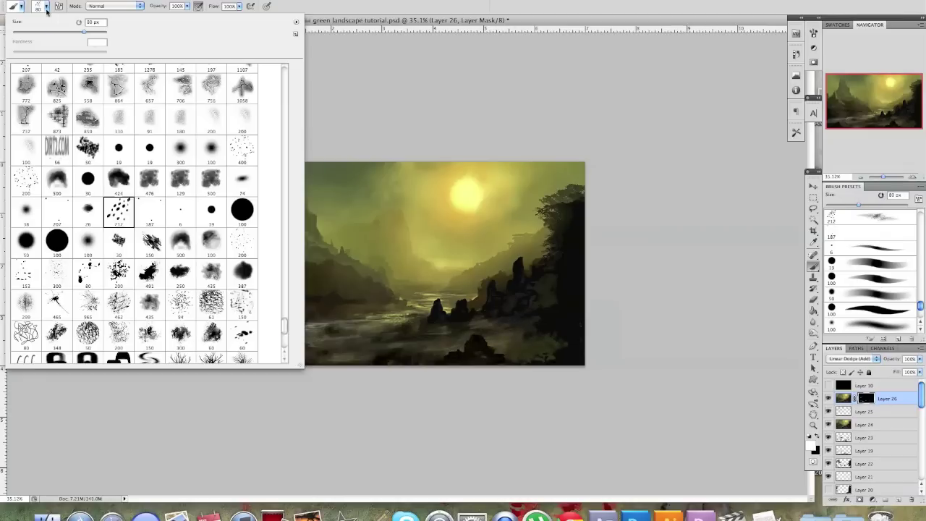
pyautogui.click(32, 275)
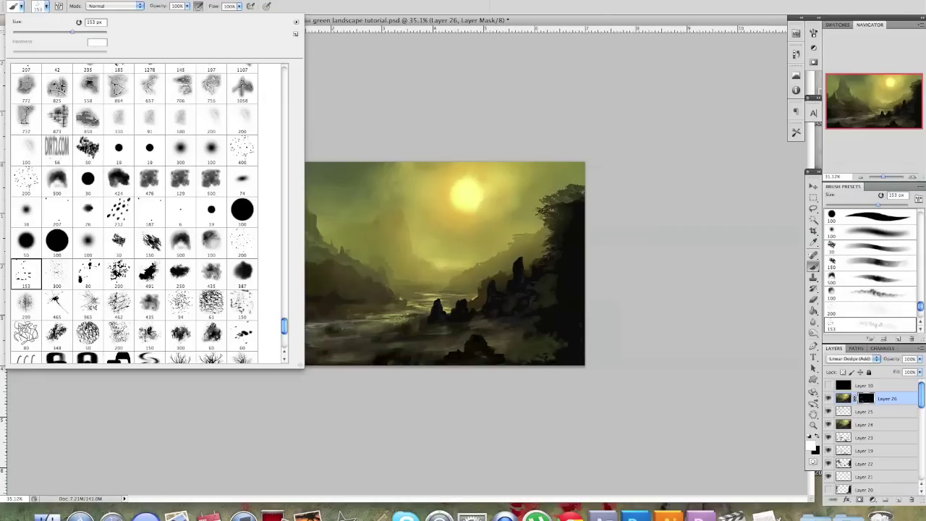
pyautogui.click(501, 331)
pyautogui.moveTo(388, 316); pyautogui.dragTo(414, 321)
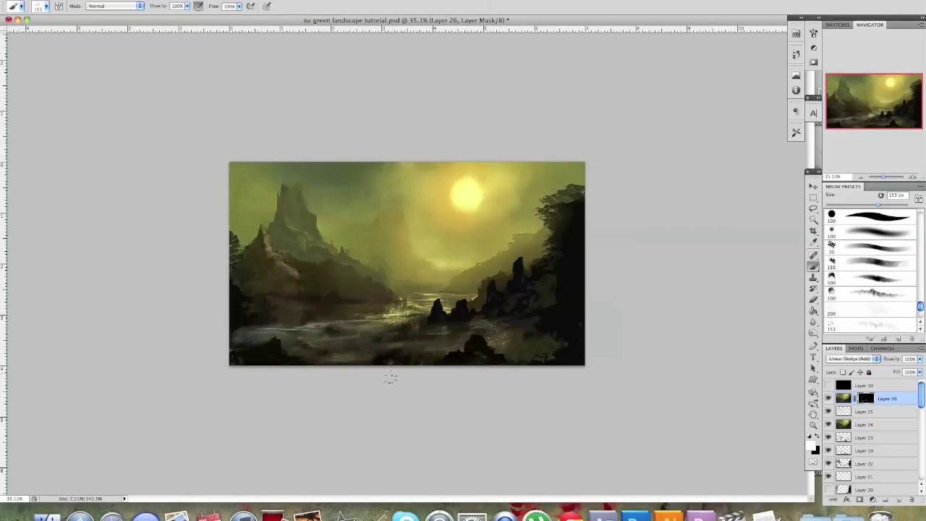
# Choose the 182 px leafy brush and reveal glowing texture in the mist and foliage at the lower right
pyautogui.press('x')
pyautogui.click(46, 7)
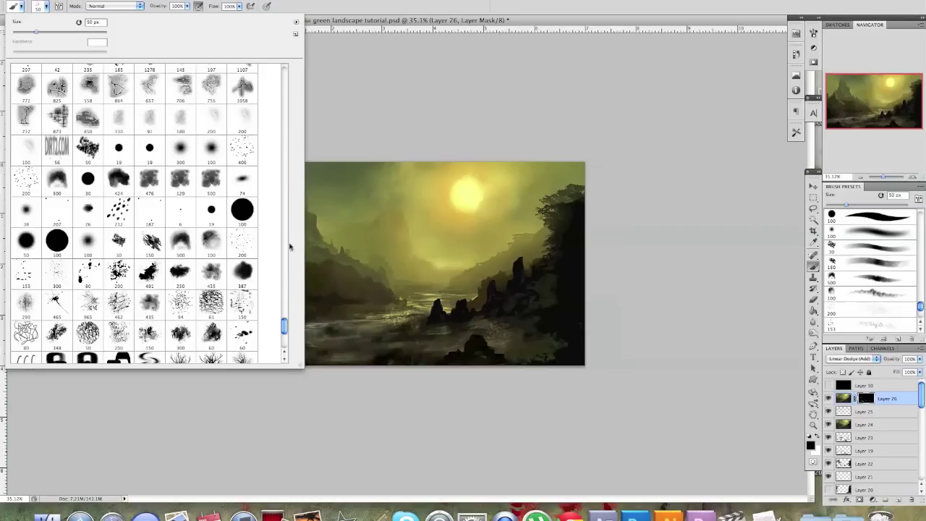
pyautogui.moveTo(284, 327); pyautogui.dragTo(284, 307)
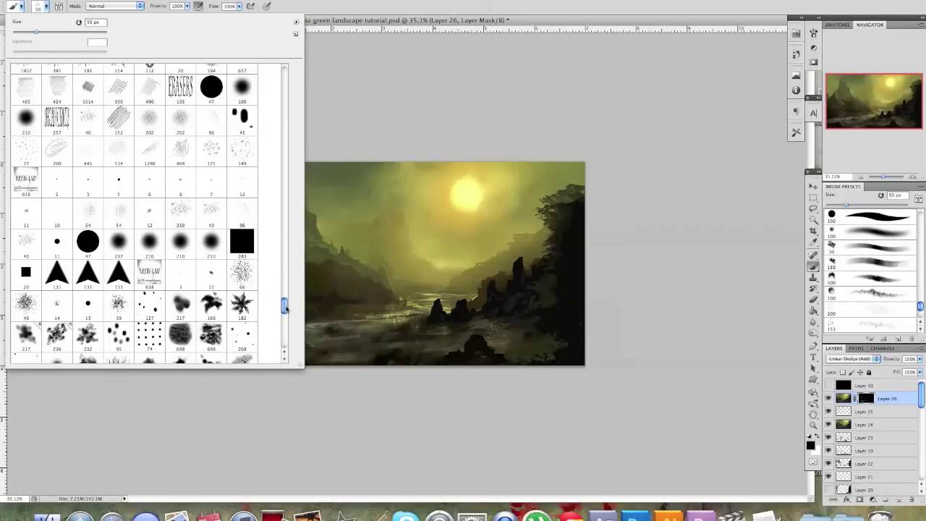
pyautogui.click(248, 310)
pyautogui.click(672, 369)
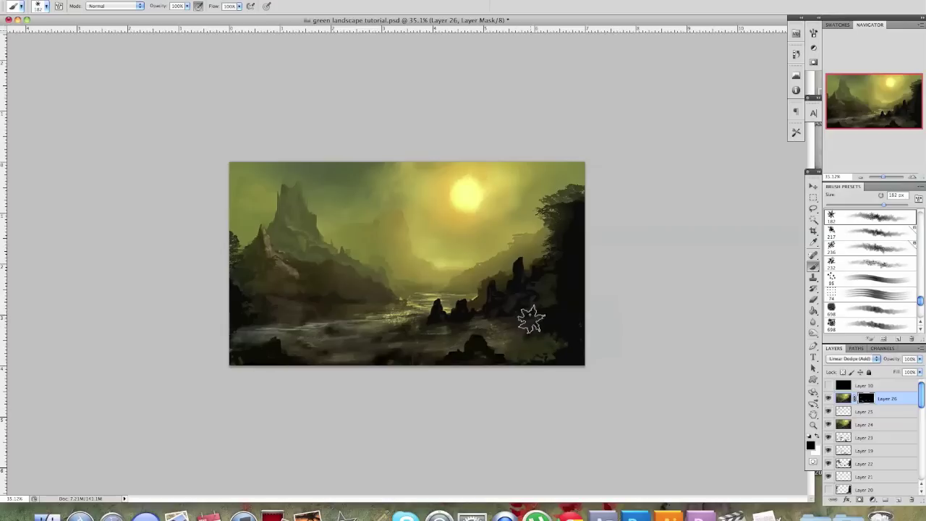
pyautogui.press('x')
pyautogui.moveTo(520, 313)
pyautogui.mouseDown()
pyautogui.moveTo(490, 337)
pyautogui.moveTo(523, 345)
pyautogui.moveTo(512, 345)
pyautogui.moveTo(550, 338)
pyautogui.mouseUp()
# Brighten the river from the foreground mist to the distant bend with the leafy brush reduced to 50 and 25 px
pyautogui.press('[')
pyautogui.press('[')
pyautogui.press('[')
pyautogui.press('[')
pyautogui.press('[')
pyautogui.press('[')
pyautogui.press('[')
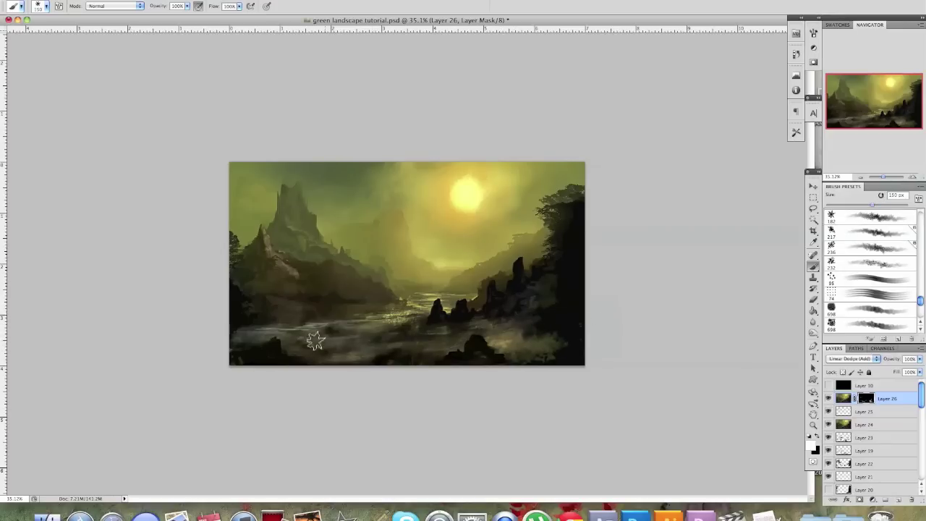
pyautogui.press('[')
pyautogui.moveTo(304, 340)
pyautogui.mouseDown()
pyautogui.moveTo(346, 328)
pyautogui.moveTo(320, 322)
pyautogui.moveTo(403, 317)
pyautogui.moveTo(468, 297)
pyautogui.mouseUp()
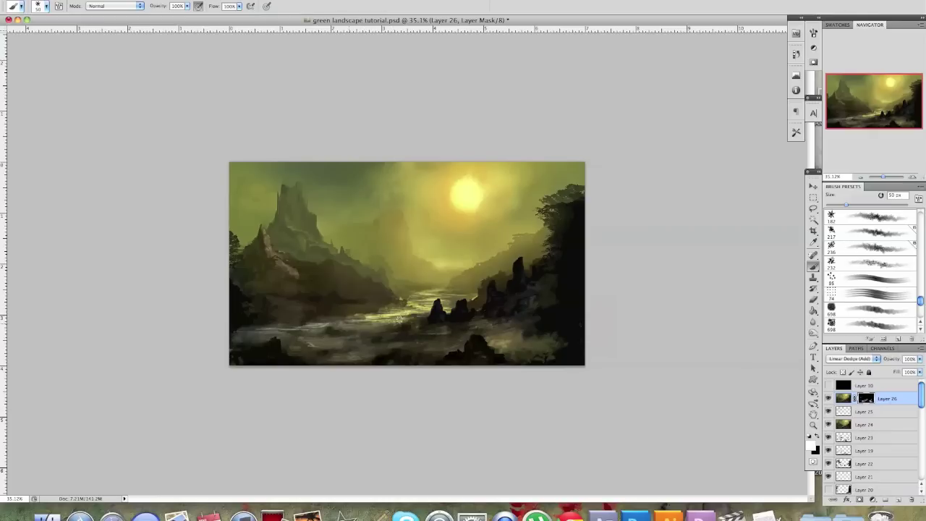
pyautogui.moveTo(370, 326); pyautogui.dragTo(225, 335)
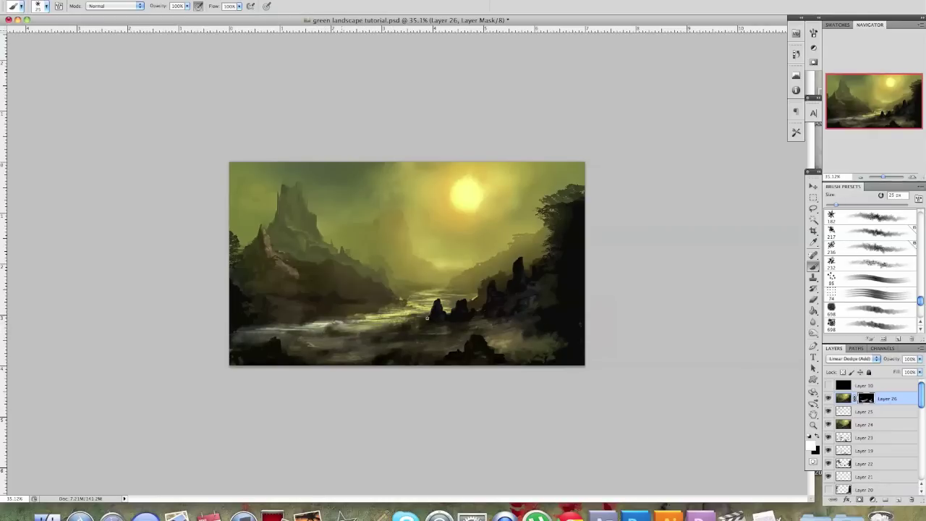
# Reveal scratchy texture over the foreground foliage with a 500 px grass-like brush and undo the last mark
pyautogui.click(45, 6)
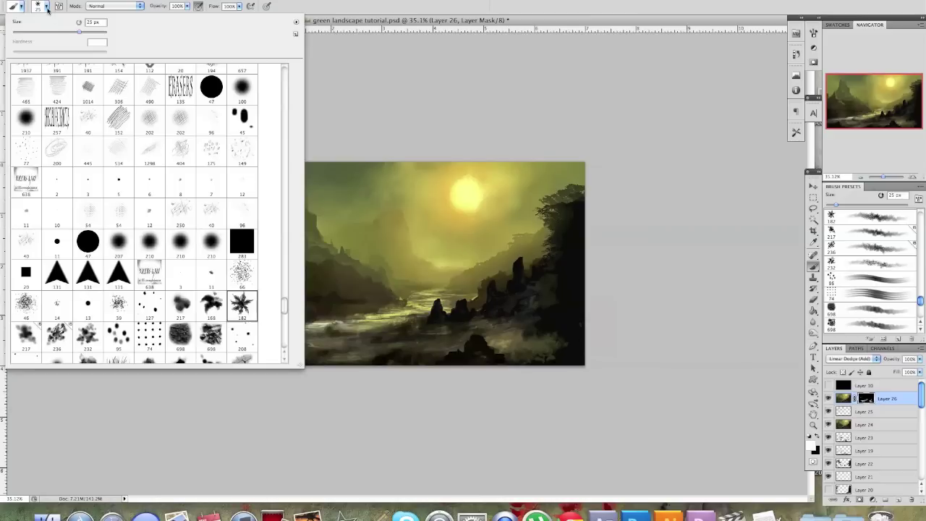
pyautogui.moveTo(284, 310); pyautogui.dragTo(289, 283)
pyautogui.click(181, 241)
pyautogui.click(539, 317)
pyautogui.press(']')
pyautogui.press(']')
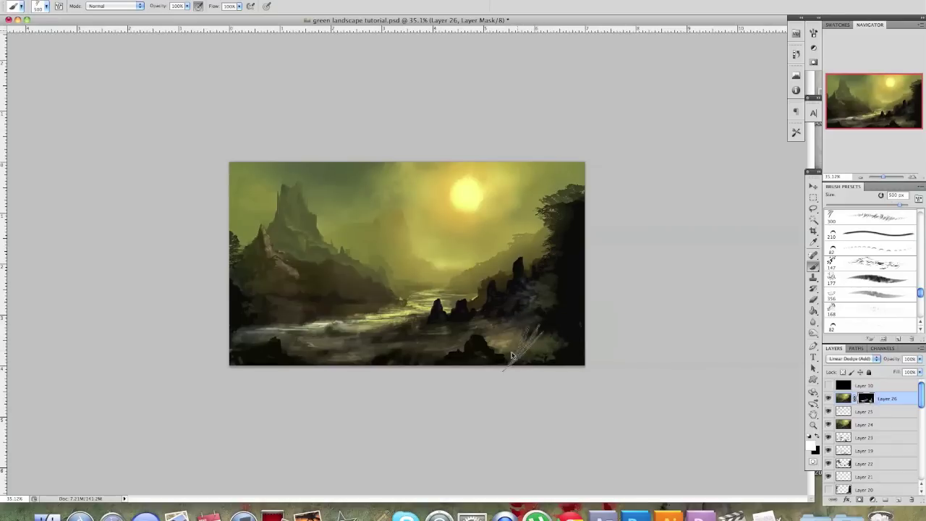
pyautogui.click(544, 230)
pyautogui.press('super+z')
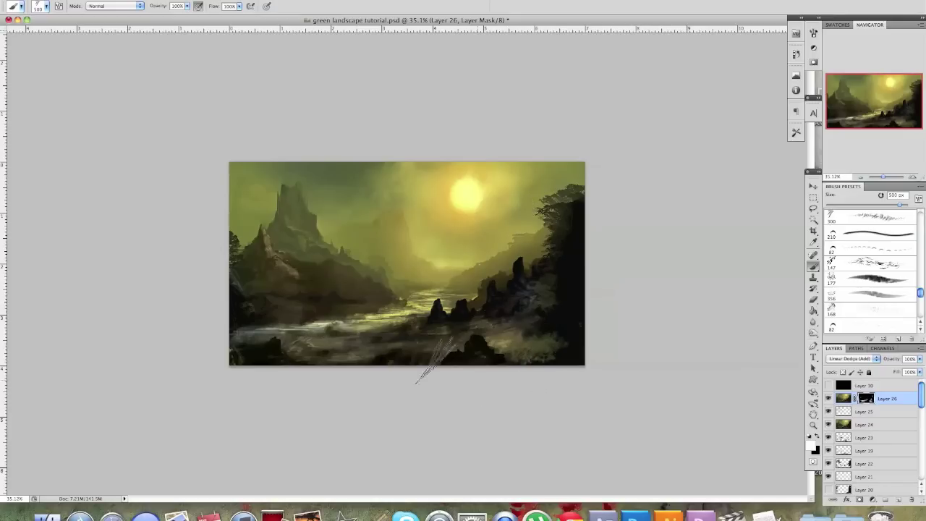
# Add a new layer above the masked glow layer and choose the 500 px soft round brush
pyautogui.click(898, 501)
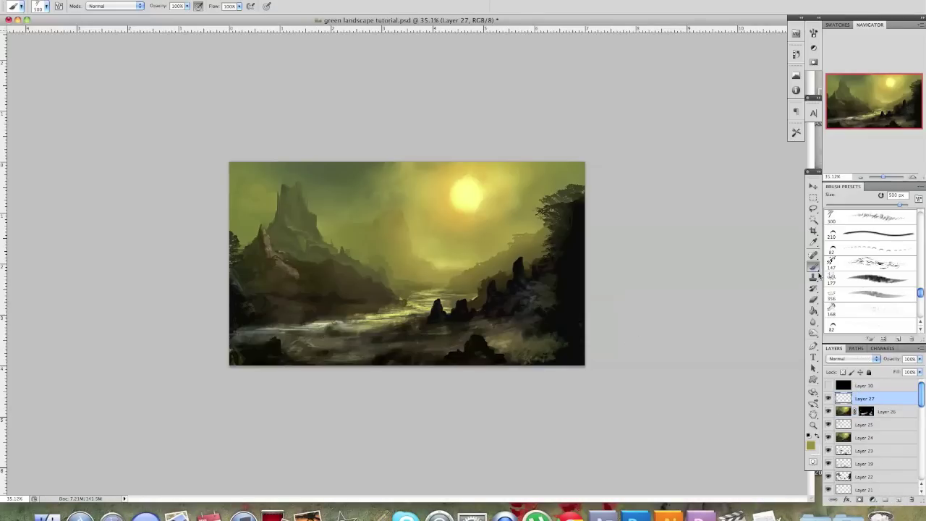
pyautogui.click(46, 6)
pyautogui.moveTo(284, 288); pyautogui.dragTo(283, 72)
pyautogui.click(87, 81)
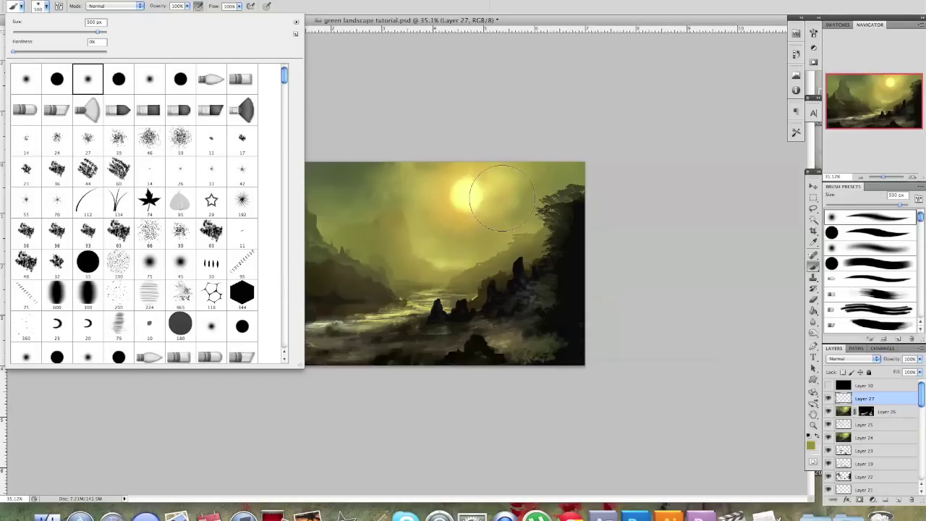
pyautogui.click(861, 249)
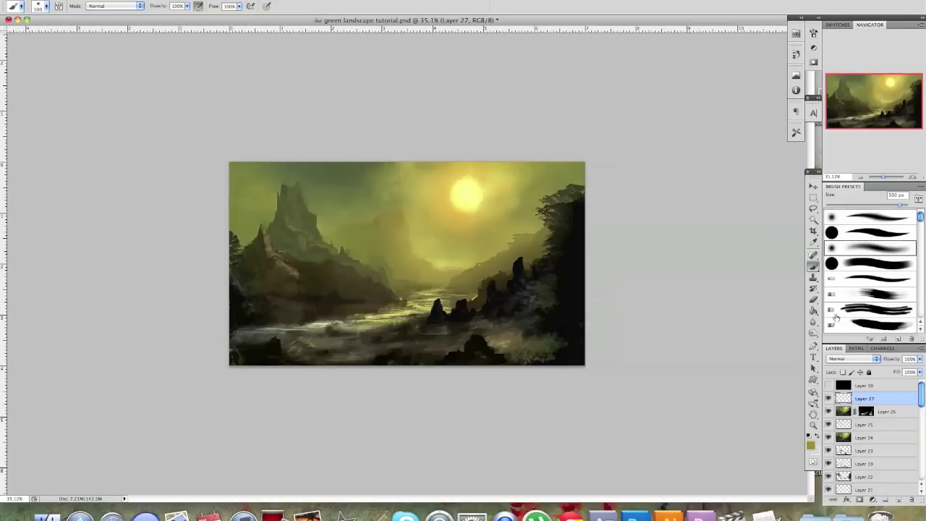
# Set the foreground colour to bright orange and the new layer's blend mode to Color Dodge
pyautogui.click(811, 444)
pyautogui.click(457, 176)
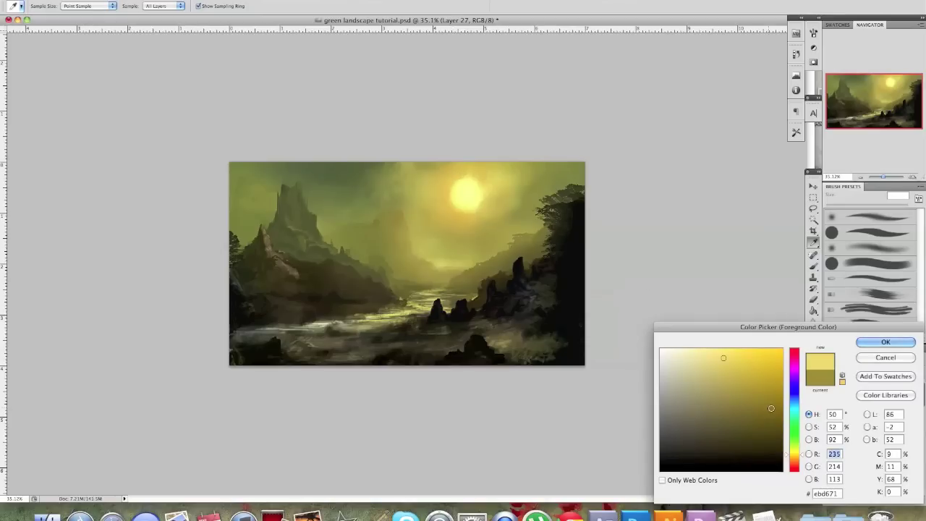
pyautogui.moveTo(794, 454); pyautogui.dragTo(794, 459)
pyautogui.click(886, 342)
pyautogui.click(862, 360)
pyautogui.click(843, 426)
# Try a Color Dodge glow over the sun with the soft brush enlarged to 1300 px
pyautogui.press(']')
pyautogui.press(']')
pyautogui.press(']')
pyautogui.press(']')
pyautogui.press(']')
pyautogui.press(']')
pyautogui.press(']')
pyautogui.press(']')
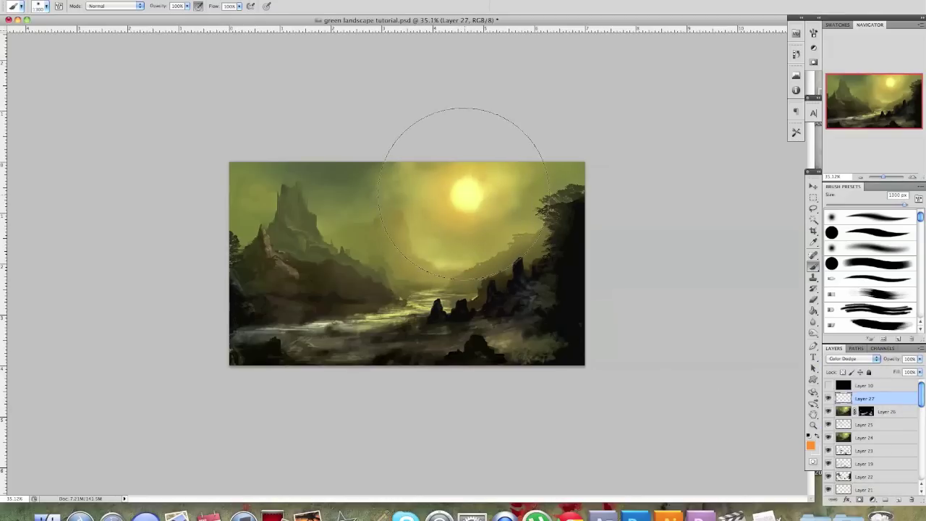
pyautogui.click(463, 203)
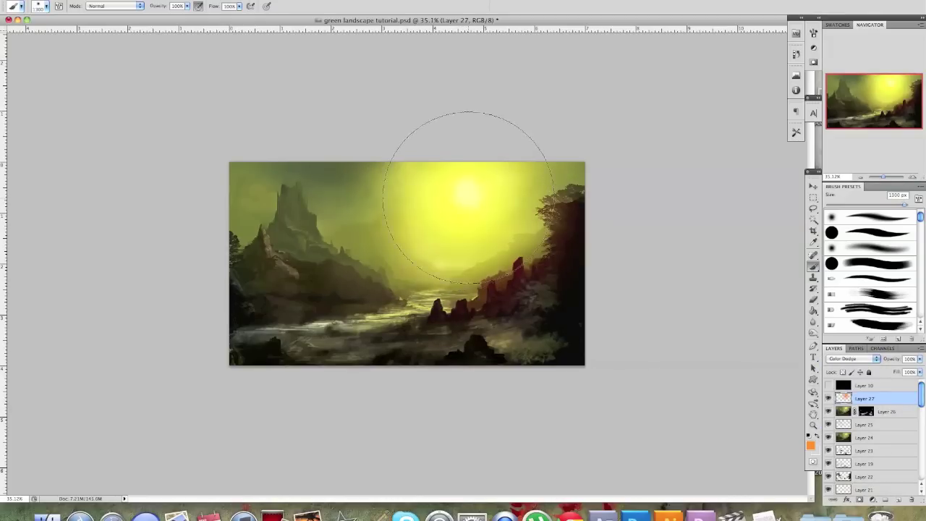
pyautogui.press('super+z')
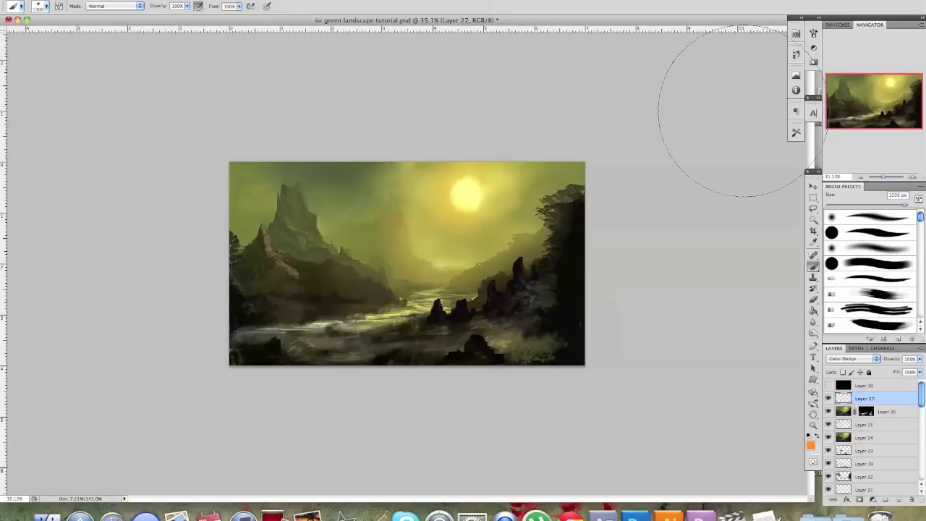
# Try a darker orange Color Dodge glow over the sun and over the sky beside the tower
pyautogui.click(811, 445)
pyautogui.click(781, 390)
pyautogui.press('Return')
pyautogui.click(465, 194)
pyautogui.click(465, 197)
pyautogui.press('super+z')
pyautogui.click(324, 210)
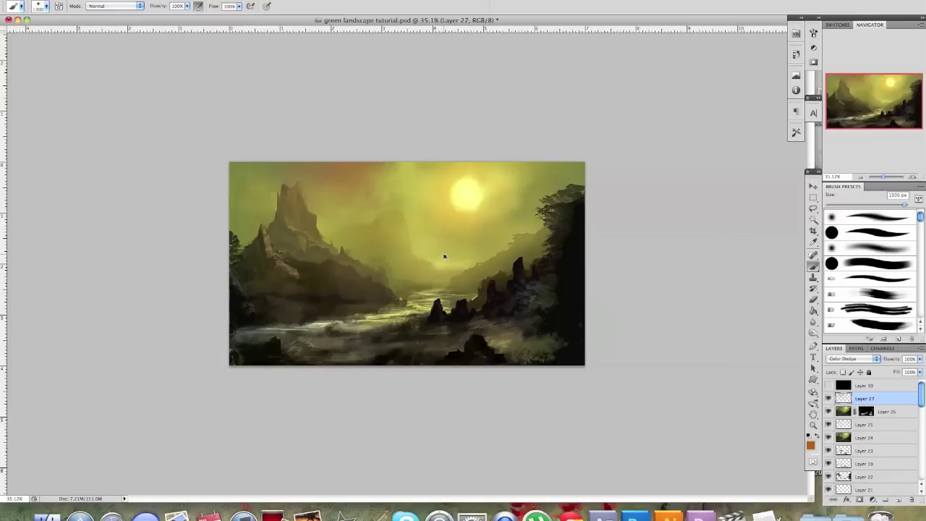
pyautogui.press('super+z')
# Set the new layer's blend mode to Linear Dodge (Add) and try a smaller dark orange glow on the sun
pyautogui.click(848, 359)
pyautogui.click(849, 368)
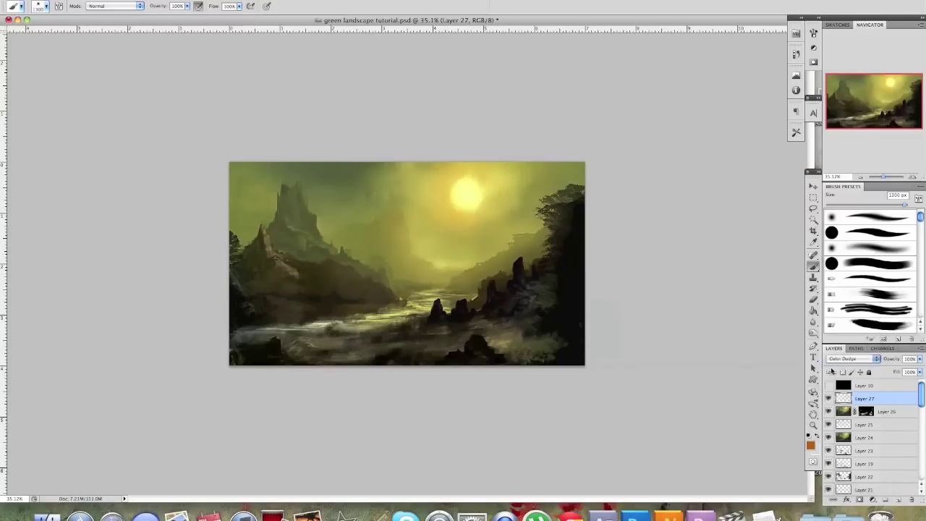
pyautogui.press('[')
pyautogui.press('[')
pyautogui.press('[')
pyautogui.press('[')
pyautogui.press('[')
pyautogui.press('[')
pyautogui.press('[')
pyautogui.press('[')
pyautogui.moveTo(467, 196); pyautogui.dragTo(468, 193)
pyautogui.press(']')
pyautogui.press(']')
pyautogui.press(']')
pyautogui.press(']')
pyautogui.press('super+z')
# Change the foreground colour to pale yellow, #f4de88
pyautogui.click(811, 444)
pyautogui.click(710, 349)
pyautogui.moveTo(710, 349); pyautogui.dragTo(714, 353)
pyautogui.moveTo(795, 447); pyautogui.dragTo(795, 454)
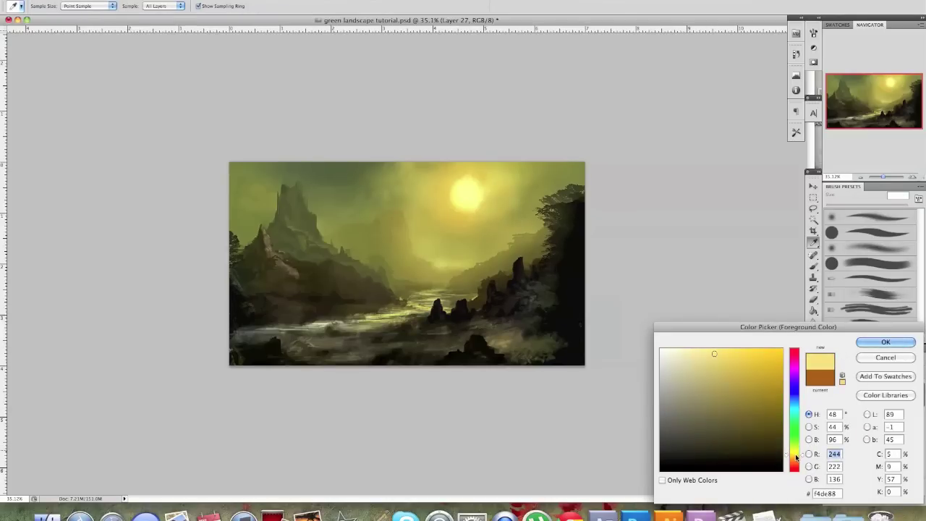
pyautogui.click(886, 343)
# Paint a pale yellow glow around the sun with a 900 px soft brush and lower the layer's opacity to about a third
pyautogui.moveTo(465, 161); pyautogui.dragTo(536, 249)
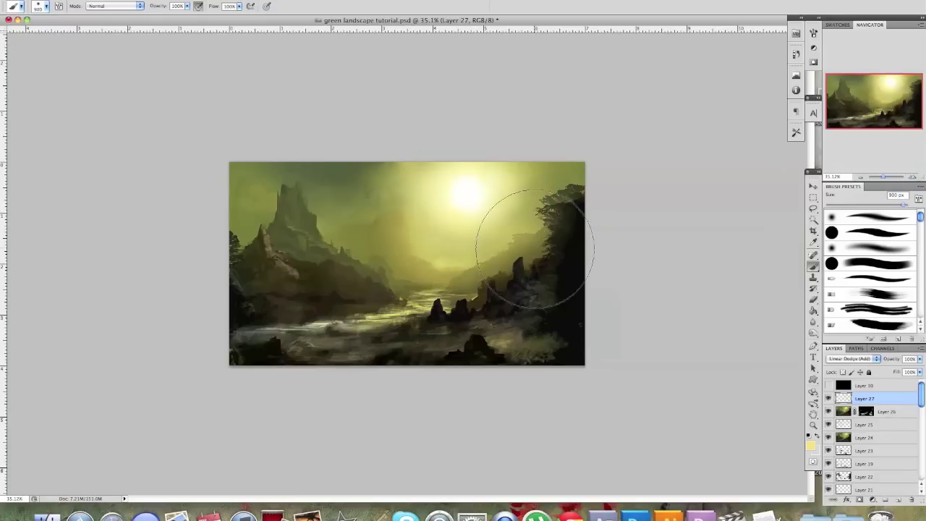
pyautogui.press('super+z')
pyautogui.moveTo(472, 155); pyautogui.dragTo(483, 233)
pyautogui.press('[')
pyautogui.press('[')
pyautogui.press('[')
pyautogui.press('[')
pyautogui.press('[')
pyautogui.press('[')
pyautogui.press('[')
pyautogui.click(921, 360)
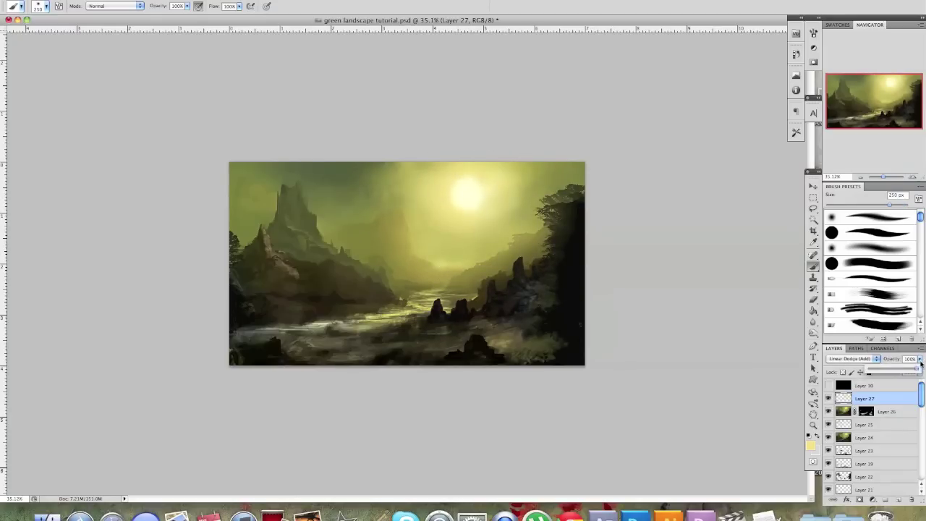
pyautogui.moveTo(903, 371); pyautogui.dragTo(899, 372)
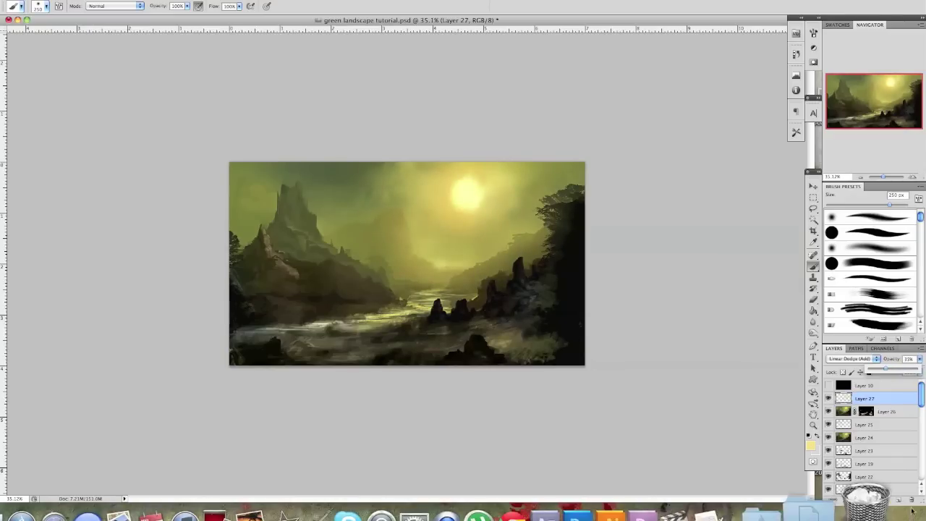
# Add another new layer above the sun glow and set its blend mode to Color
pyautogui.click(896, 496)
pyautogui.click(858, 360)
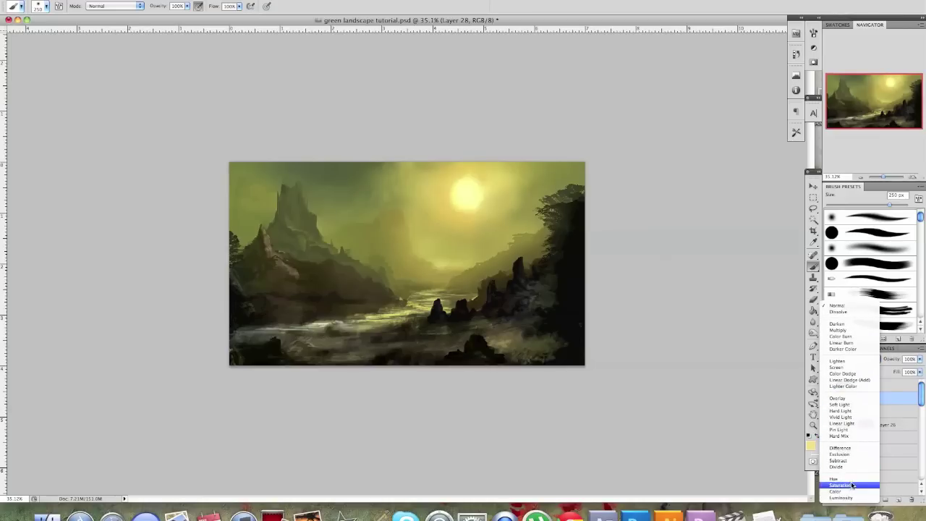
pyautogui.click(852, 485)
pyautogui.click(857, 366)
pyautogui.click(856, 369)
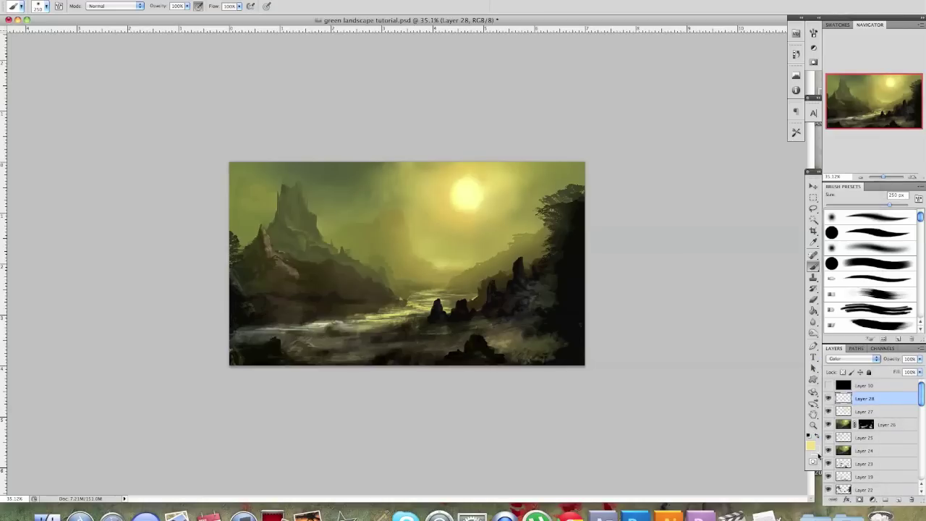
# Change the foreground colour from pale yellow to a saturated bright orange
pyautogui.click(811, 446)
pyautogui.click(795, 463)
pyautogui.click(769, 368)
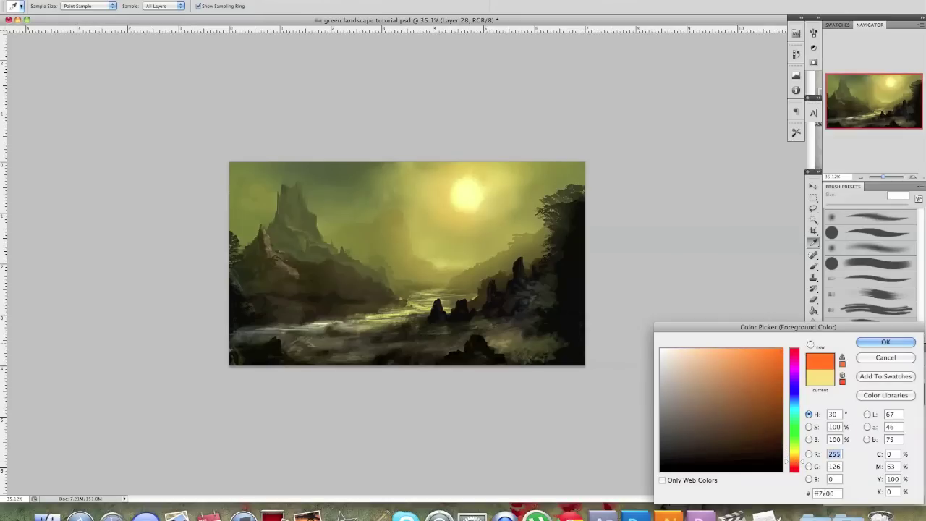
pyautogui.click(886, 341)
# Tint the sky around the sun orange with the enlarged soft brush and undo the last stroke
pyautogui.press('b')
pyautogui.press(']')
pyautogui.press(']')
pyautogui.press(']')
pyautogui.moveTo(474, 202)
pyautogui.mouseDown()
pyautogui.moveTo(506, 208)
pyautogui.moveTo(570, 185)
pyautogui.moveTo(469, 193)
pyautogui.moveTo(515, 200)
pyautogui.moveTo(478, 187)
pyautogui.mouseUp()
pyautogui.press('super+z')
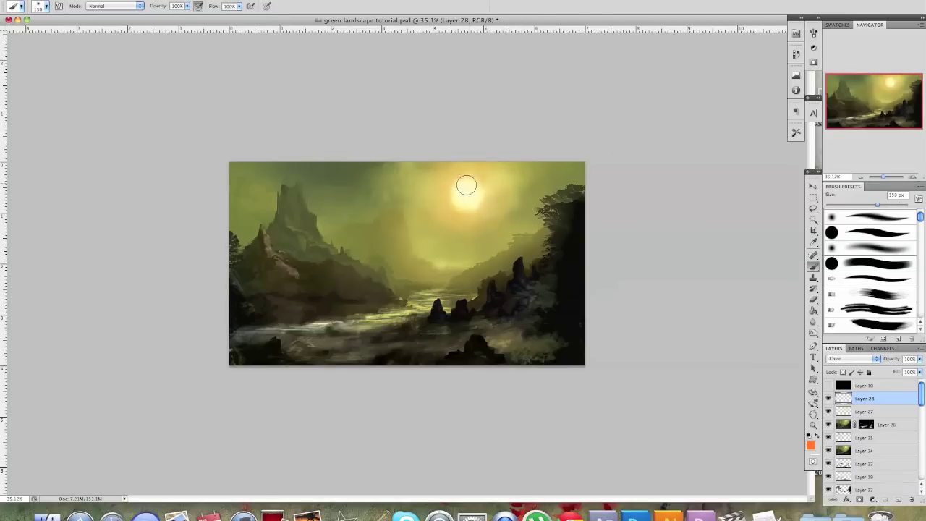
# Add a new layer set to Linear Dodge (Add) and change the foreground colour to a dark orange-brown
pyautogui.click(901, 501)
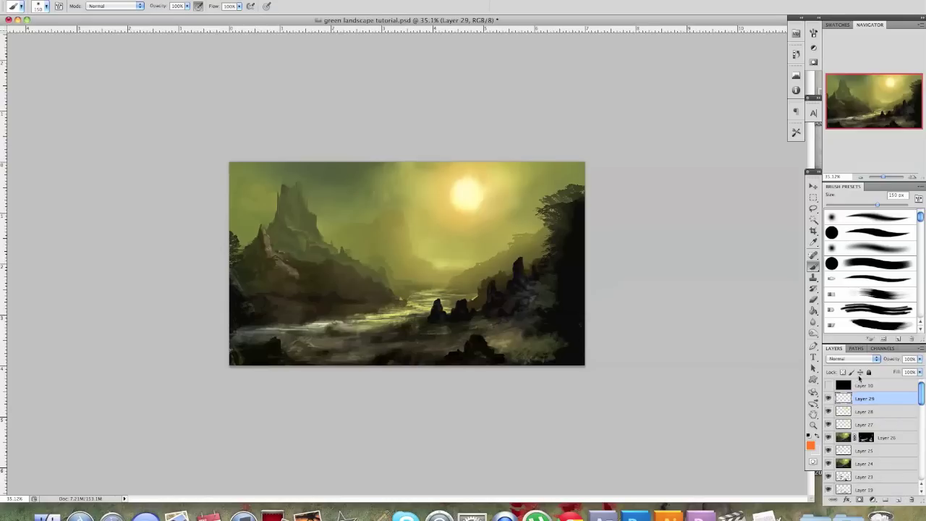
pyautogui.click(863, 360)
pyautogui.click(859, 433)
pyautogui.moveTo(457, 186)
pyautogui.mouseDown()
pyautogui.moveTo(478, 195)
pyautogui.moveTo(469, 190)
pyautogui.mouseUp()
pyautogui.click(810, 444)
pyautogui.moveTo(770, 440); pyautogui.dragTo(782, 408)
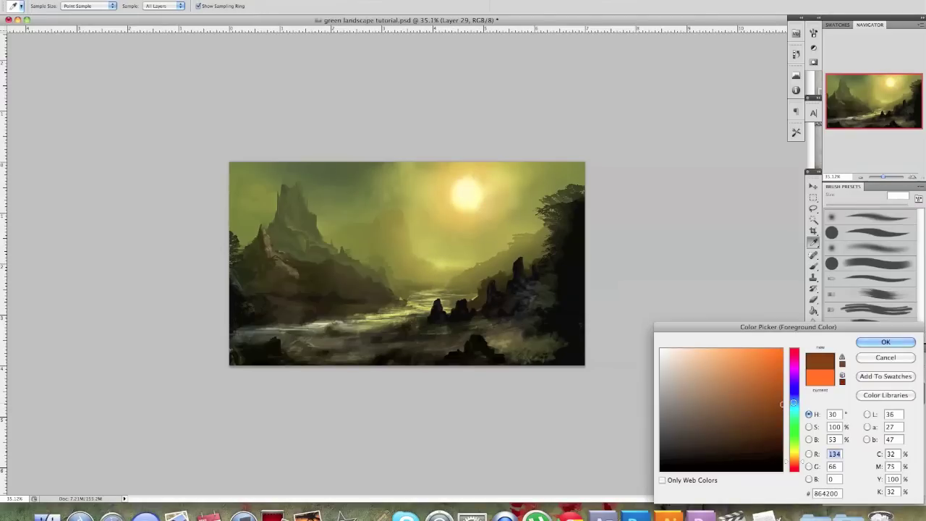
pyautogui.click(876, 345)
# Try orange-brown strokes over the sun in Linear Dodge (Add) and Color Dodge modes, undoing each stroke
pyautogui.moveTo(479, 192)
pyautogui.mouseDown()
pyautogui.moveTo(452, 201)
pyautogui.moveTo(474, 195)
pyautogui.mouseUp()
pyautogui.press('super+z')
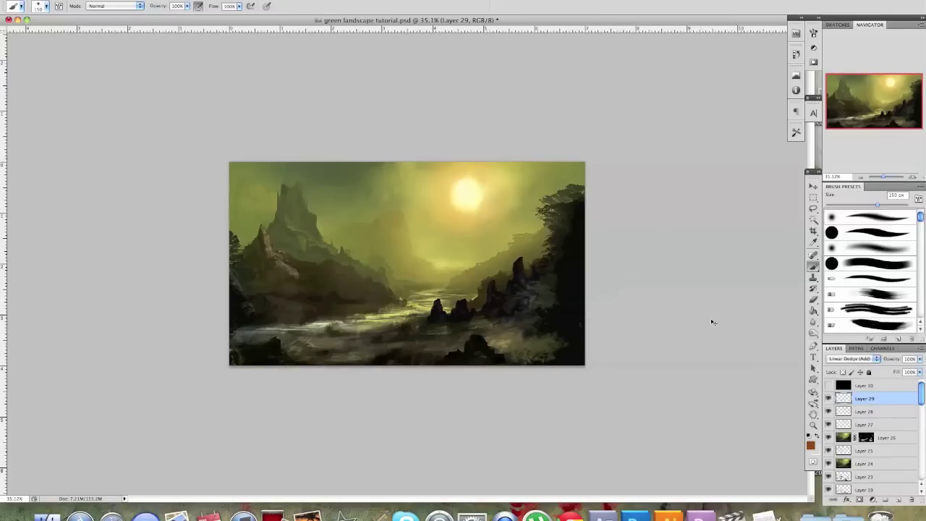
pyautogui.click(855, 359)
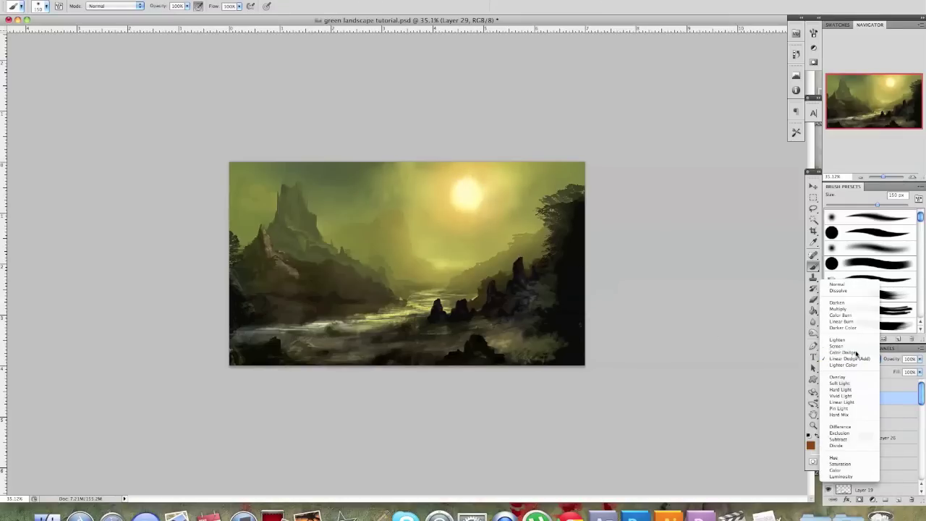
pyautogui.click(854, 352)
pyautogui.moveTo(450, 204); pyautogui.dragTo(467, 194)
pyautogui.press('super+z')
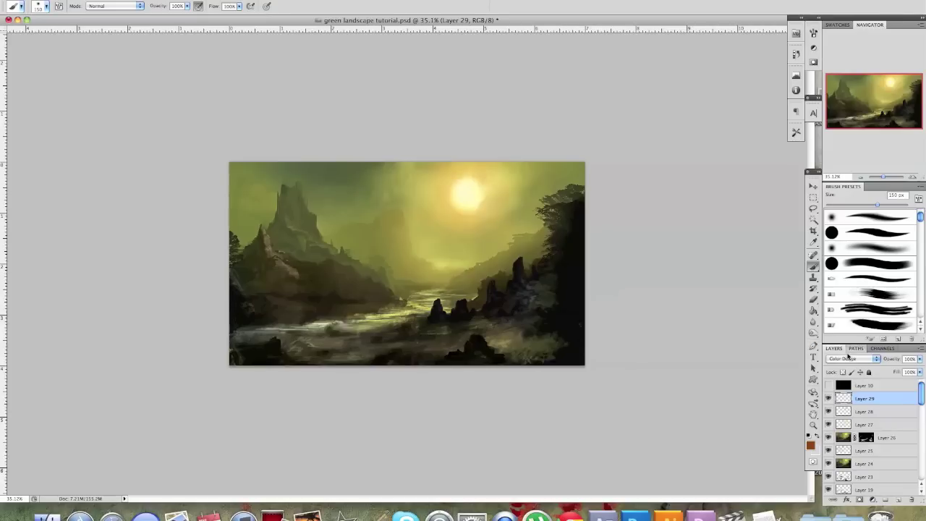
# Set the layer's blend mode to Overlay and dab an orange-brown glow over the sun with an enlarged soft brush
pyautogui.click(851, 359)
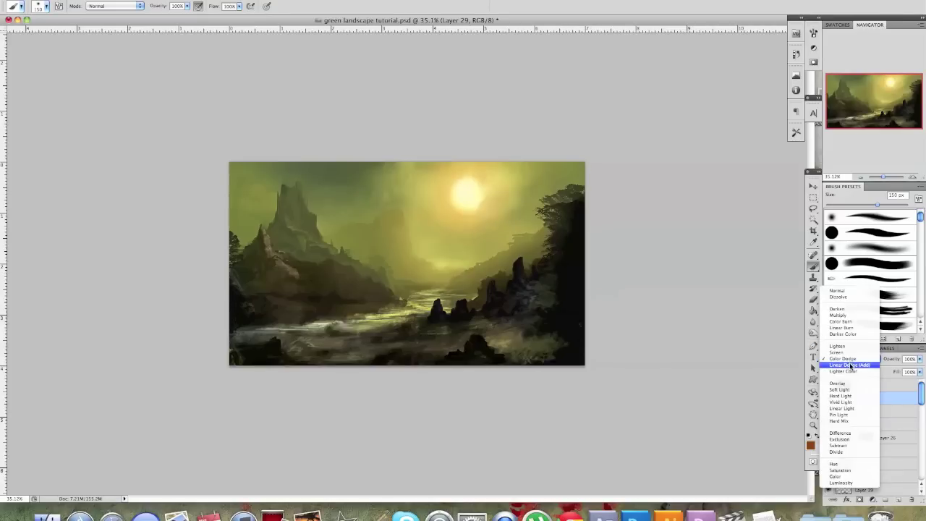
pyautogui.click(850, 382)
pyautogui.moveTo(459, 187); pyautogui.dragTo(459, 210)
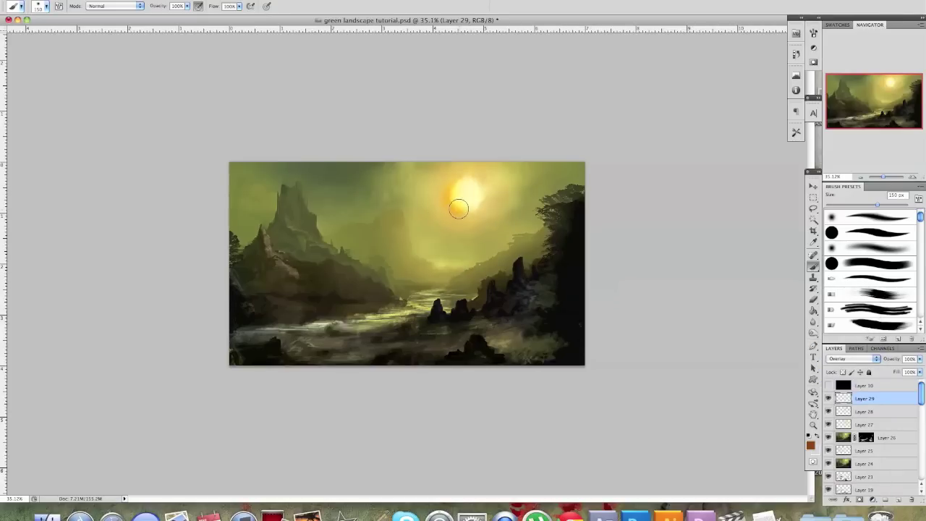
pyautogui.press('super+z')
pyautogui.press(']')
pyautogui.press(']')
pyautogui.click(467, 193)
# Reduce the brush to 100 px and lower the Overlay layer's opacity to 82%
pyautogui.press('[')
pyautogui.press('[')
pyautogui.press('[')
pyautogui.press('[')
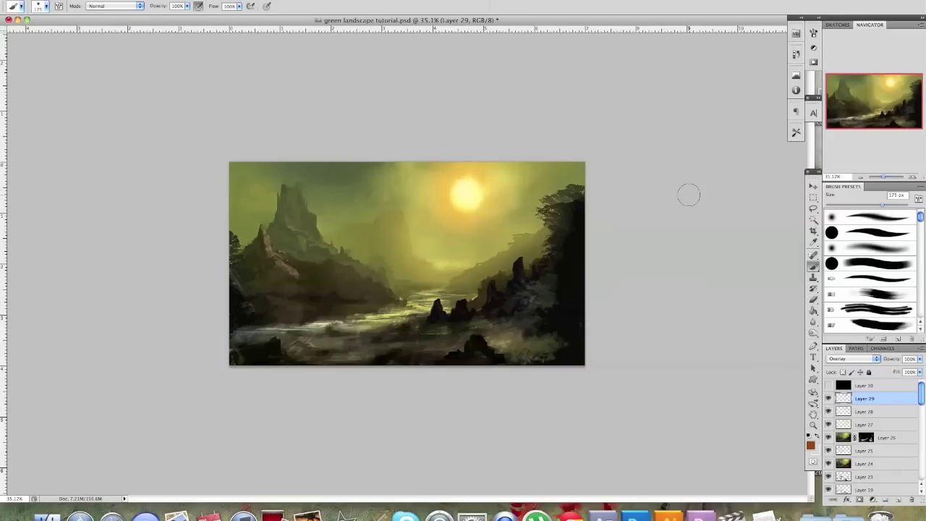
pyautogui.click(920, 360)
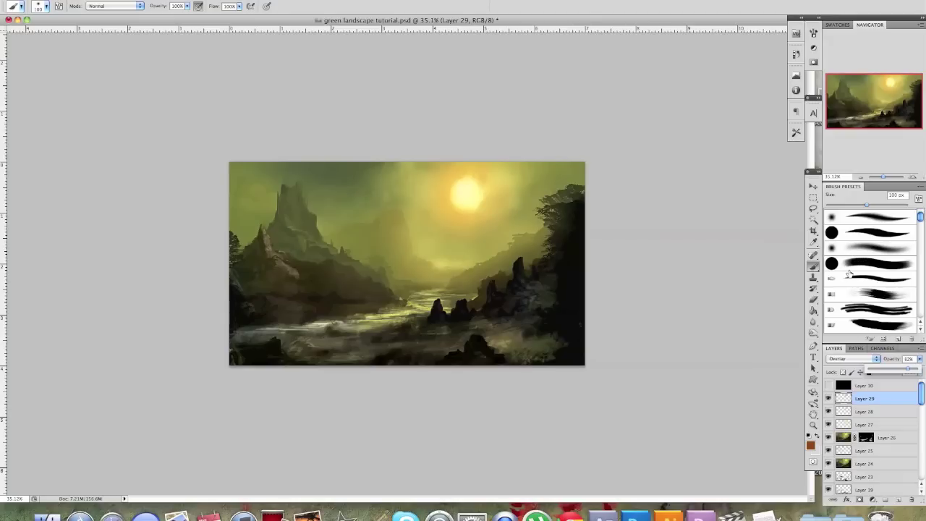
pyautogui.click(842, 361)
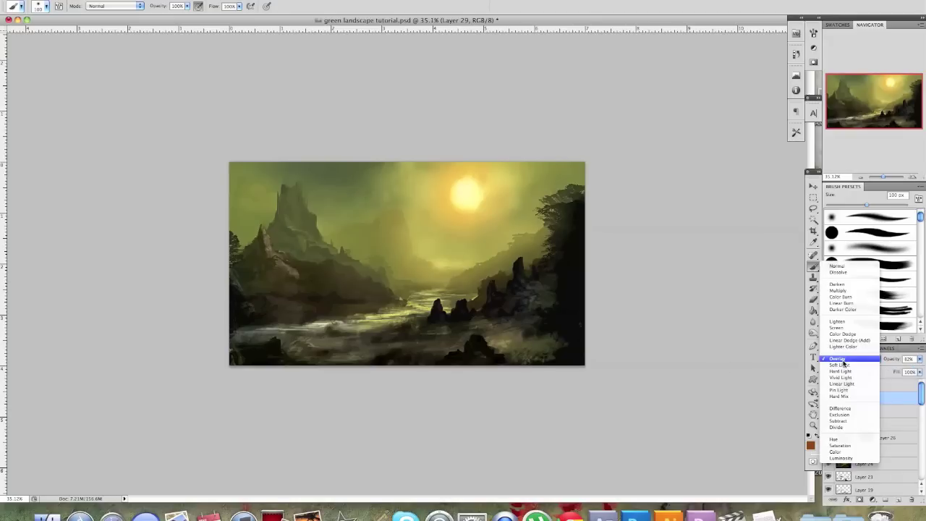
pyautogui.click(805, 364)
# Add a new layer and draw a large circular selection over the mountain peak and the sky beside it
pyautogui.click(900, 500)
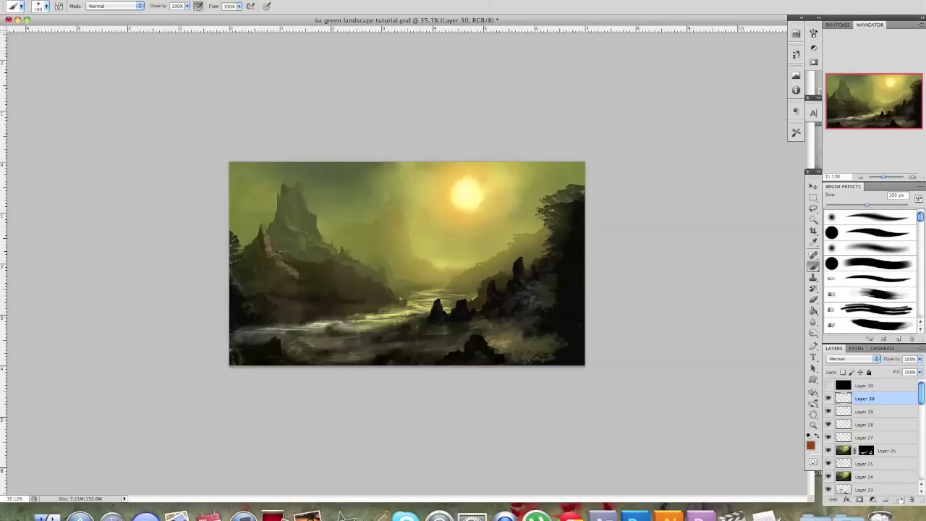
pyautogui.moveTo(814, 197); pyautogui.dragTo(835, 209)
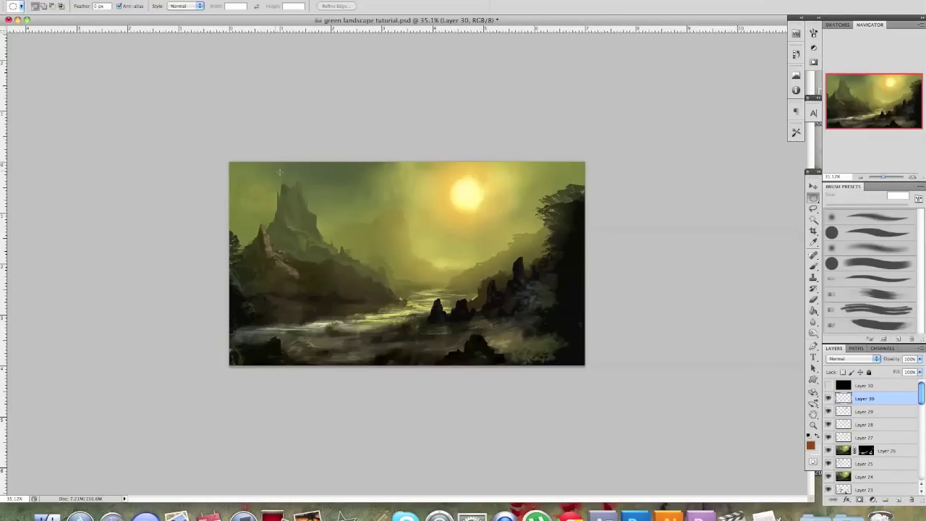
pyautogui.moveTo(388, 275); pyautogui.dragTo(385, 274)
# Paint hazy moon texture inside the circle with the 150 px textured brush enlarged to 300 px, using yellow sampled from the misty valley
pyautogui.click(814, 266)
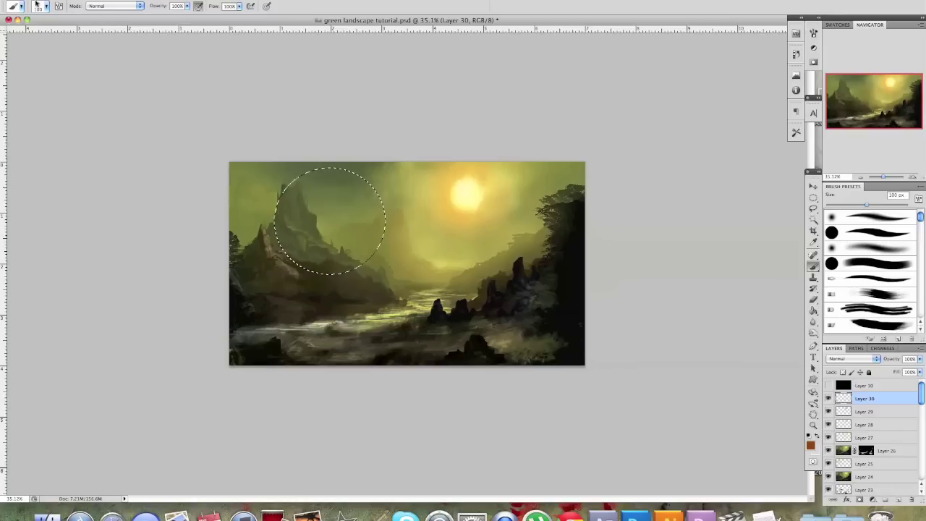
pyautogui.click(32, 8)
pyautogui.moveTo(285, 116); pyautogui.dragTo(283, 325)
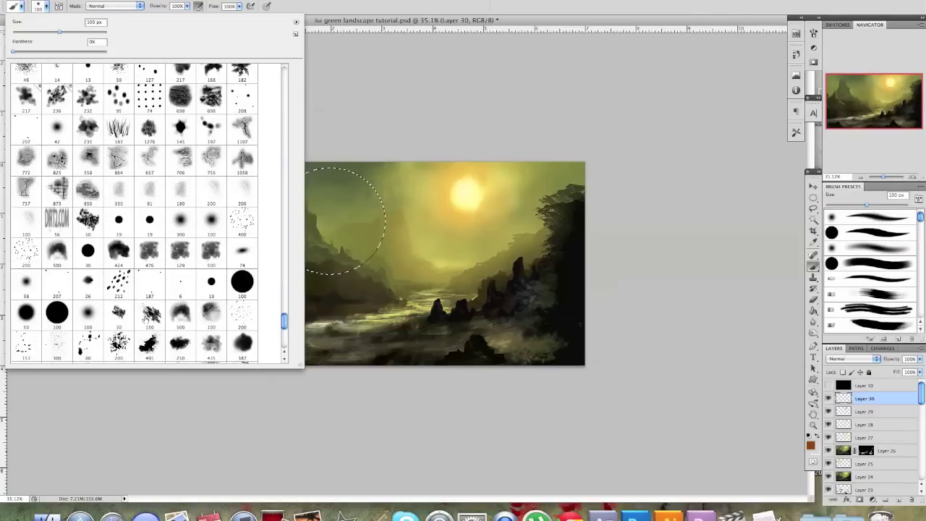
pyautogui.click(149, 315)
pyautogui.click(421, 120)
pyautogui.keyDown('alt'); pyautogui.click(454, 263); pyautogui.keyUp('alt')
pyautogui.press(']')
pyautogui.press(']')
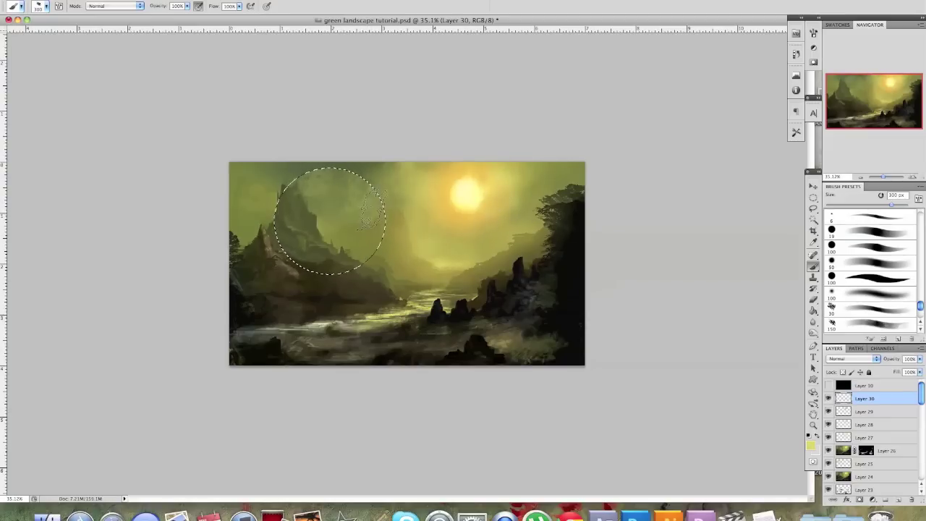
# Shift the foreground colour to a warmer yellow and brighten the moon's sunward side, reducing the brush to 175 px
pyautogui.click(811, 444)
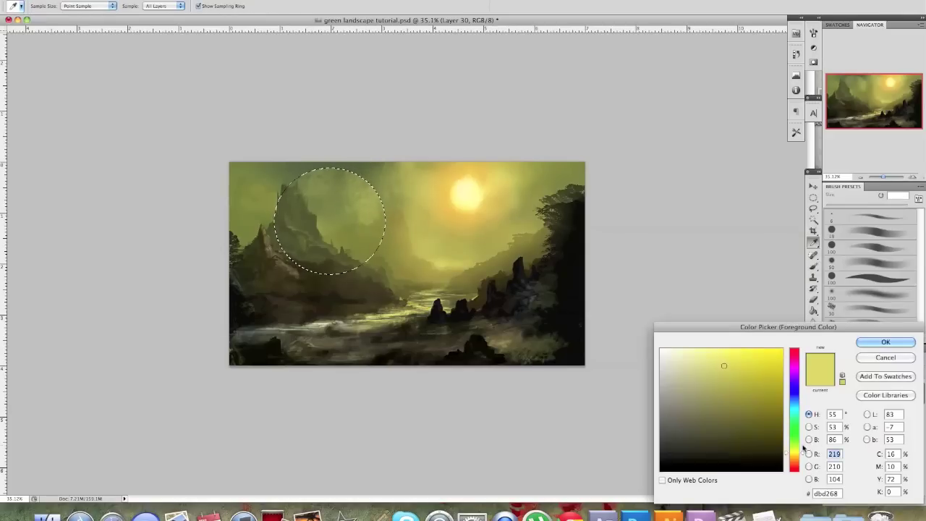
pyautogui.press('Return')
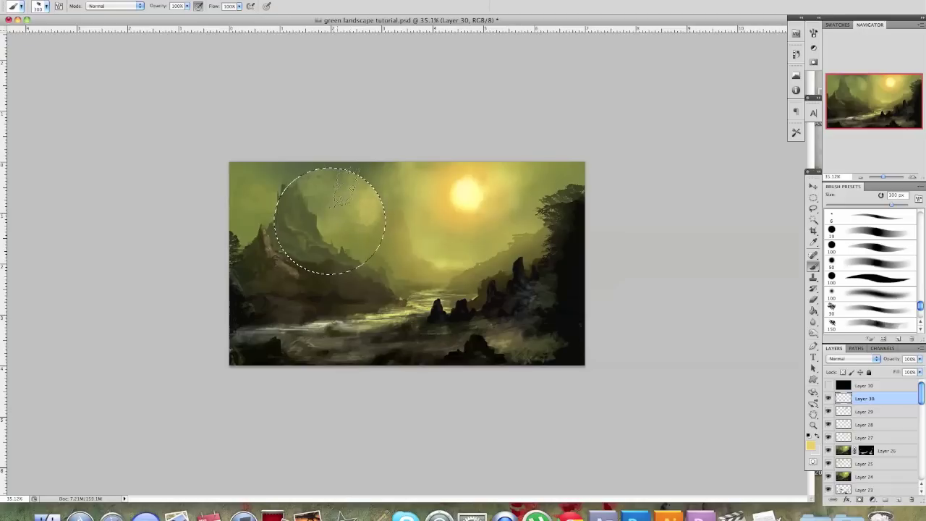
pyautogui.press('[')
pyautogui.press('[')
pyautogui.press('[')
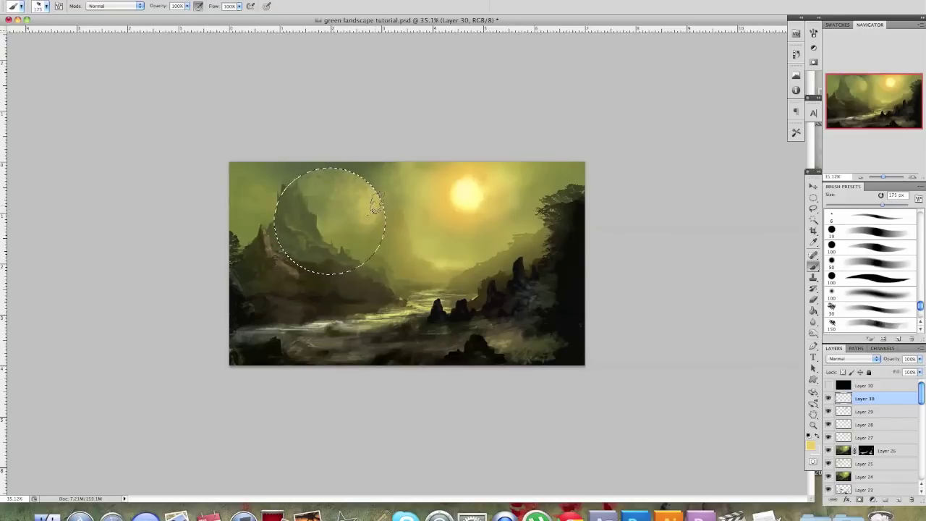
# Scale the moon to about 60%, place it just behind the mountain peak, and deselect it
pyautogui.hotkey('ctrl', 'd')
pyautogui.hotkey('ctrl', 'shift', 'd')
pyautogui.hotkey('ctrl', 't')
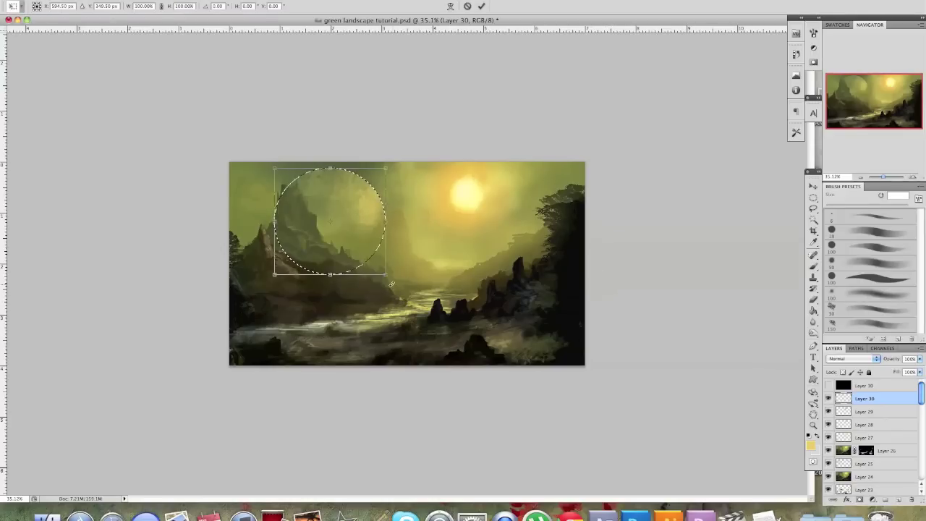
pyautogui.moveTo(387, 275); pyautogui.dragTo(341, 231)
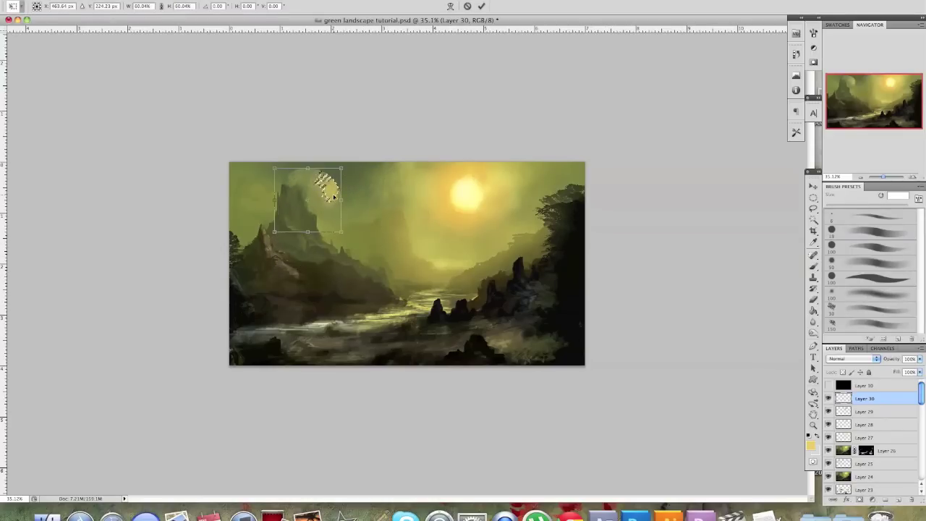
pyautogui.moveTo(325, 190); pyautogui.dragTo(340, 209)
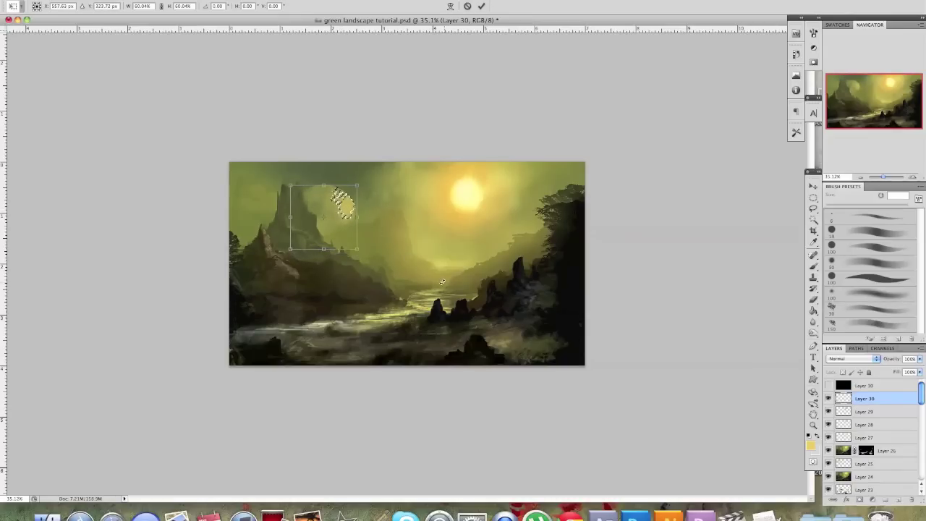
pyautogui.click(813, 187)
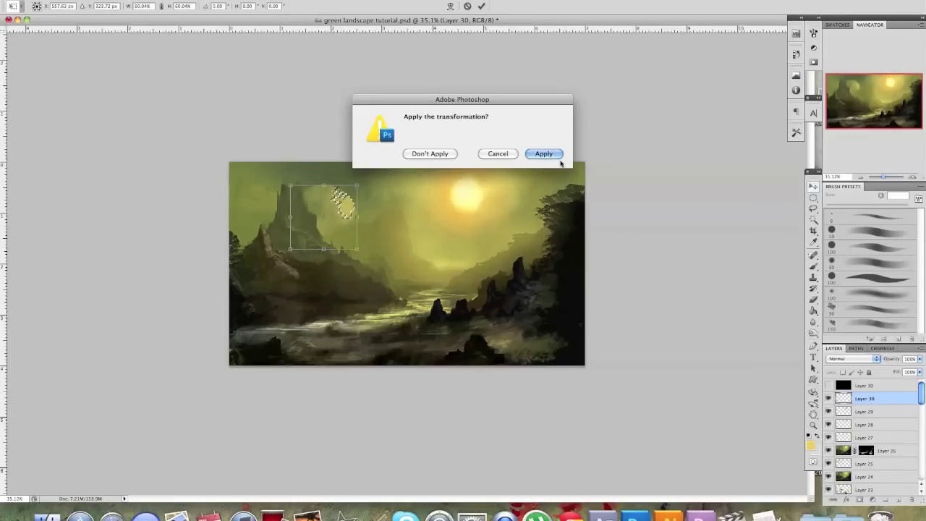
pyautogui.click(555, 154)
pyautogui.press('super+d')
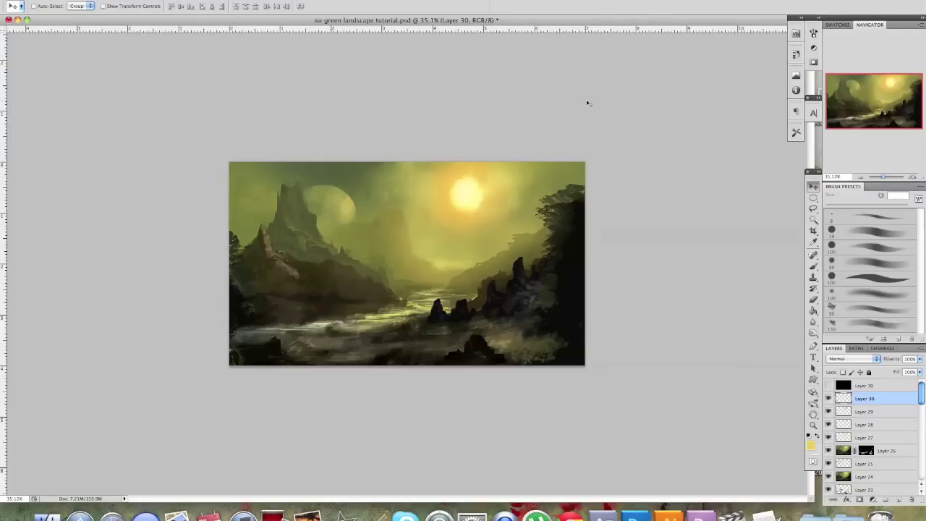
# Select the moon's disc with a circular marquee and highlight its lit edge in pale yellow with an 80 px textured brush
pyautogui.click(813, 198)
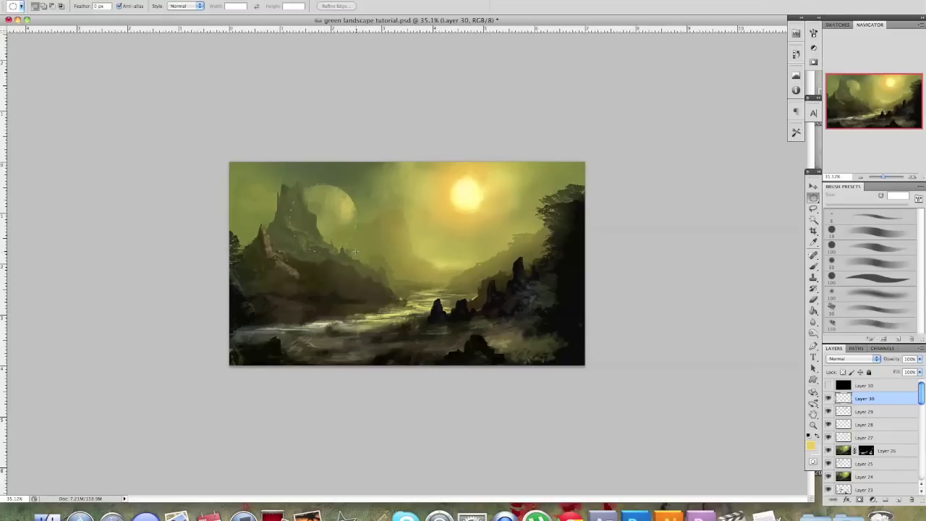
pyautogui.moveTo(356, 252); pyautogui.dragTo(358, 252)
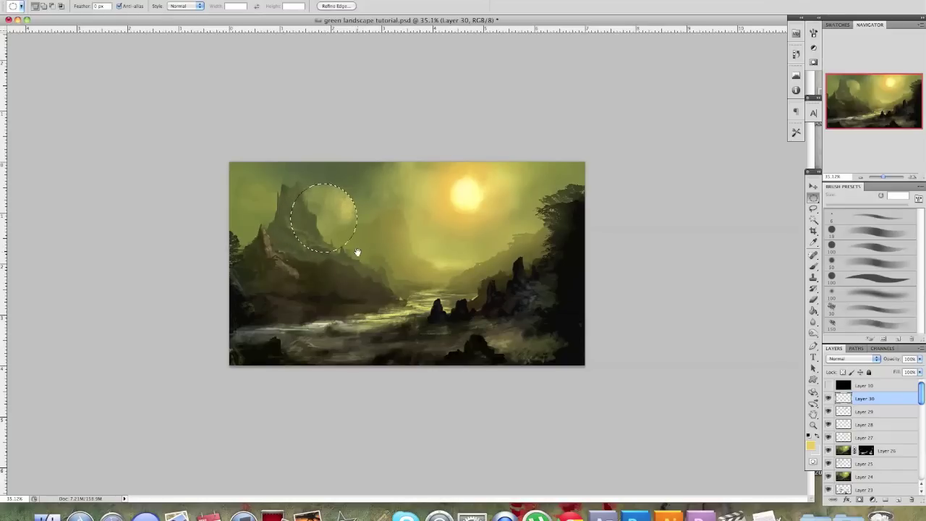
pyautogui.click(813, 266)
pyautogui.click(815, 448)
pyautogui.click(701, 357)
pyautogui.click(885, 341)
pyautogui.press('[')
pyautogui.press('[')
pyautogui.press('[')
pyautogui.press('[')
pyautogui.press('[')
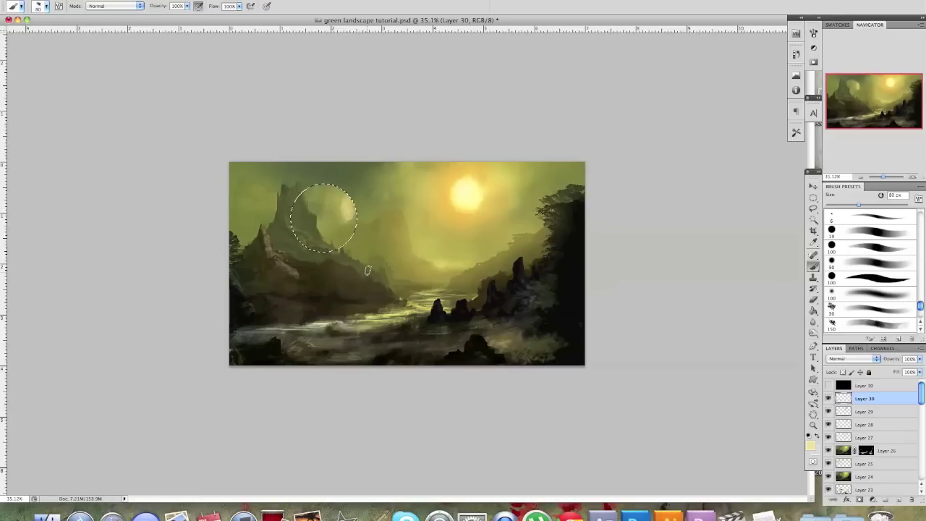
# Shade the moon's face inside the selection, alternating between sampled dark green and pale yellow tones
pyautogui.keyDown('alt'); pyautogui.click(318, 210); pyautogui.keyUp('alt')
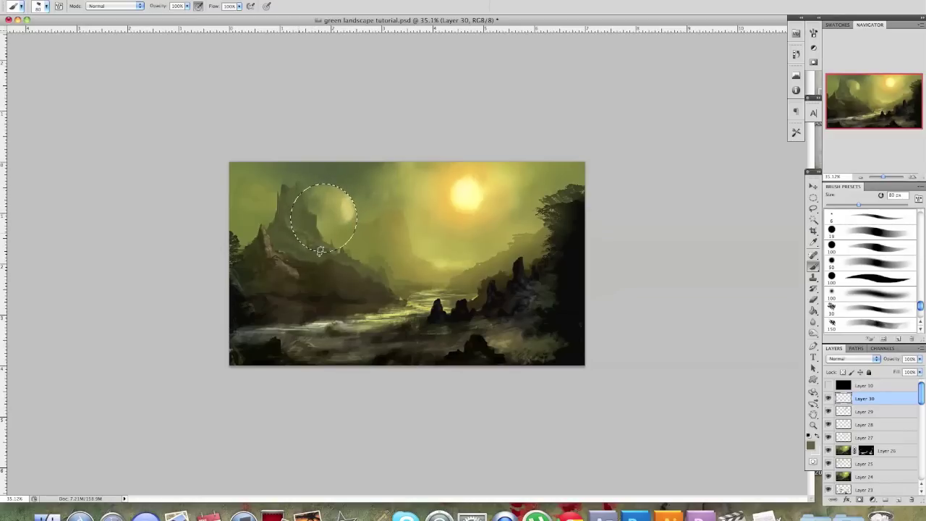
pyautogui.keyDown('alt'); pyautogui.click(351, 204); pyautogui.keyUp('alt')
pyautogui.moveTo(347, 246); pyautogui.dragTo(353, 209)
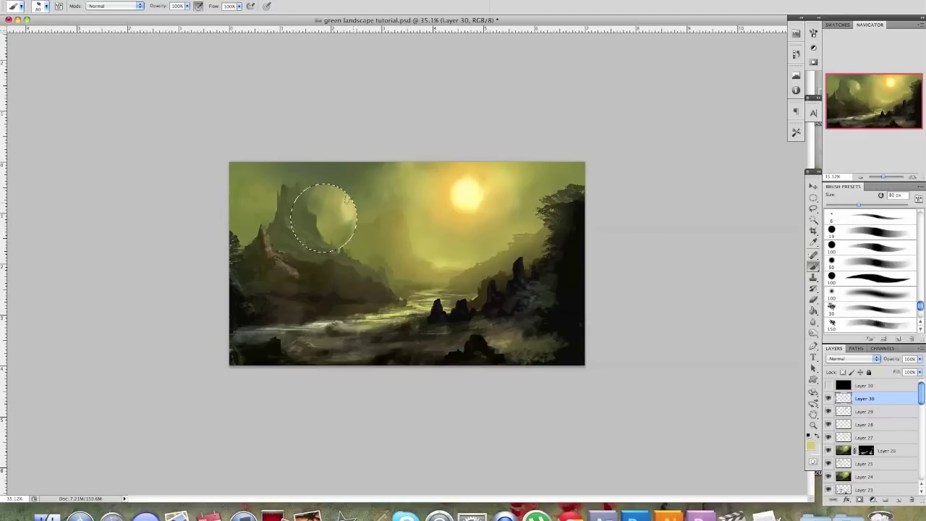
pyautogui.keyDown('alt'); pyautogui.click(319, 201); pyautogui.keyUp('alt')
pyautogui.moveTo(338, 209); pyautogui.dragTo(346, 231)
pyautogui.keyDown('alt'); pyautogui.click(353, 211); pyautogui.keyUp('alt')
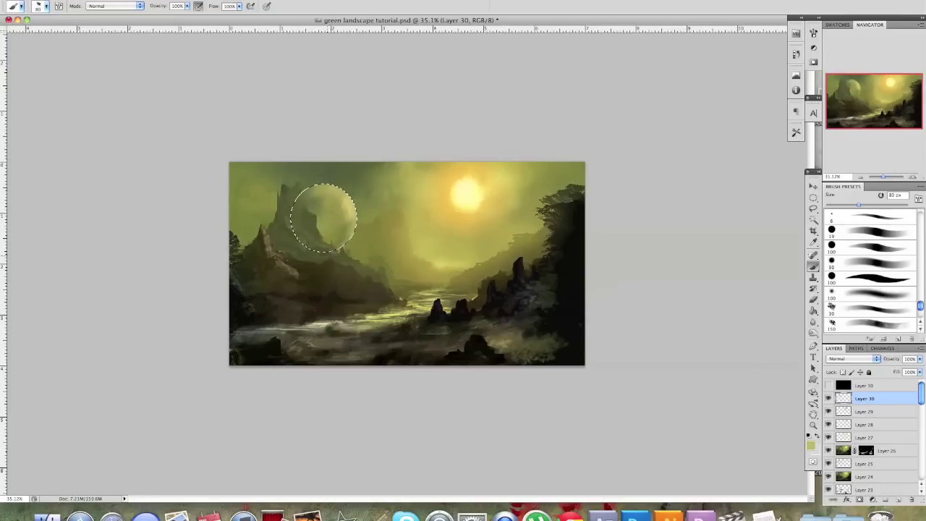
pyautogui.keyDown('alt'); pyautogui.click(317, 201); pyautogui.keyUp('alt')
pyautogui.moveTo(323, 194); pyautogui.dragTo(343, 221)
# Sample a light yellow near the moon's rim and add broad surface texture with the brush enlarged to 250 px
pyautogui.keyDown('alt'); pyautogui.click(360, 206); pyautogui.keyUp('alt')
pyautogui.press(']')
pyautogui.press(']')
pyautogui.press(']')
pyautogui.press(']')
pyautogui.press(']')
pyautogui.press(']')
pyautogui.press(']')
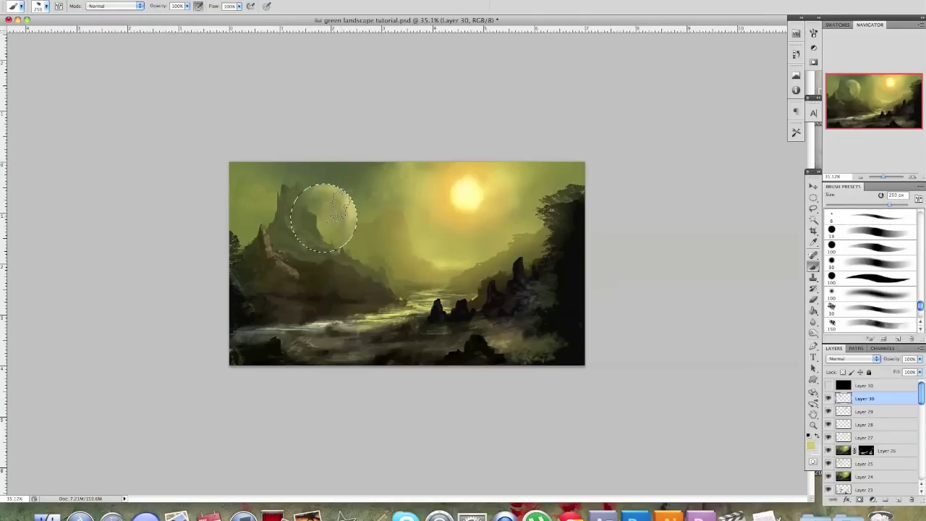
# Refine the moon's craters and bright rim at varying brush sizes with sampled moon and sun colours, and clear the selection
pyautogui.press('[')
pyautogui.press('[')
pyautogui.press('[')
pyautogui.press('[')
pyautogui.press('[')
pyautogui.press('[')
pyautogui.press('[')
pyautogui.press('[')
pyautogui.press('[')
pyautogui.press('[')
pyautogui.press(']')
pyautogui.press(']')
pyautogui.press(']')
pyautogui.press(']')
pyautogui.press(']')
pyautogui.press(']')
pyautogui.press(']')
pyautogui.press(']')
pyautogui.keyDown('alt'); pyautogui.click(309, 198); pyautogui.keyUp('alt')
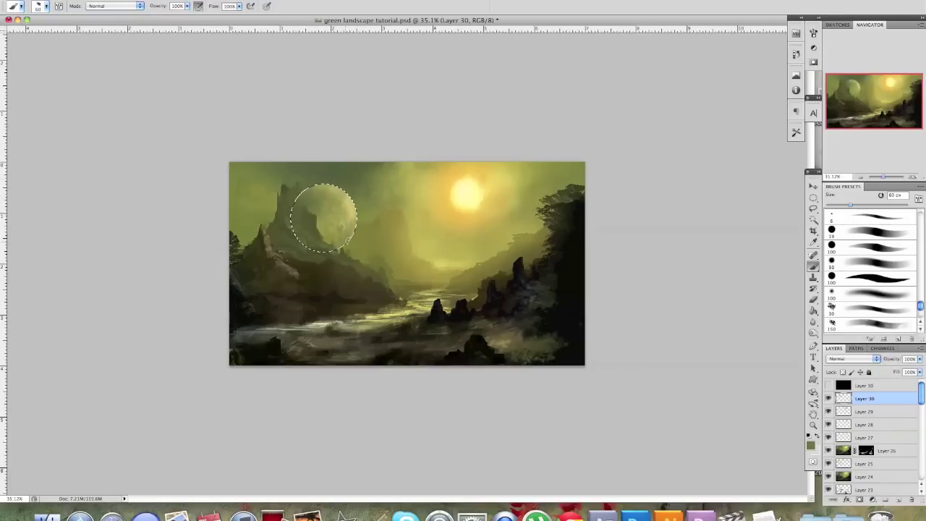
pyautogui.keyDown('alt'); pyautogui.click(354, 223); pyautogui.keyUp('alt')
pyautogui.keyDown('alt'); pyautogui.click(459, 200); pyautogui.keyUp('alt')
pyautogui.press('super+d')
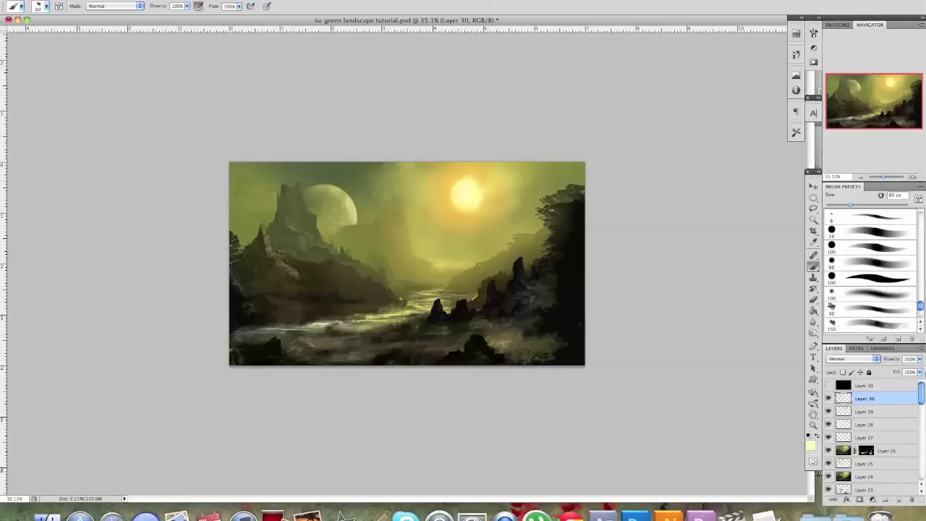
# Lower the moon layer's opacity to 68%
pyautogui.click(920, 359)
pyautogui.moveTo(916, 370); pyautogui.dragTo(903, 371)
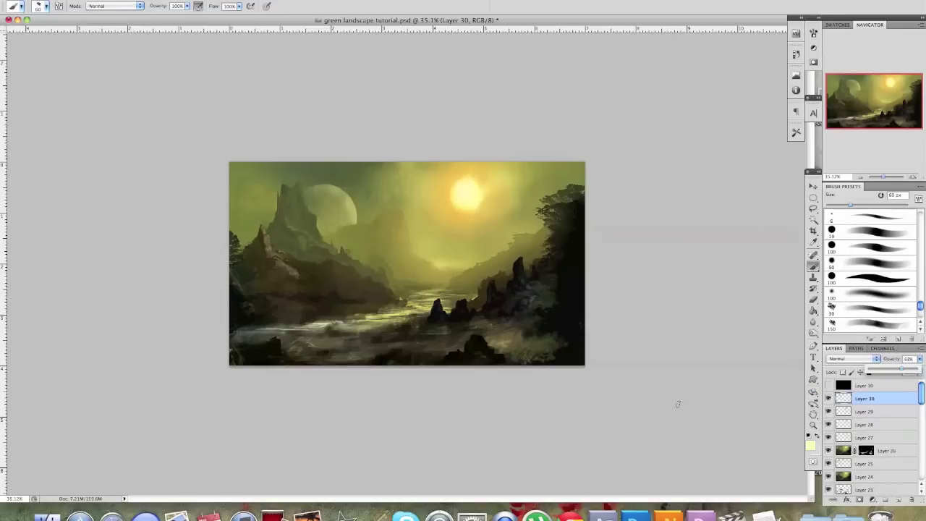
# Add a Levels adjustment layer above the moon layer, keeping its default settings
pyautogui.click(145, 2)
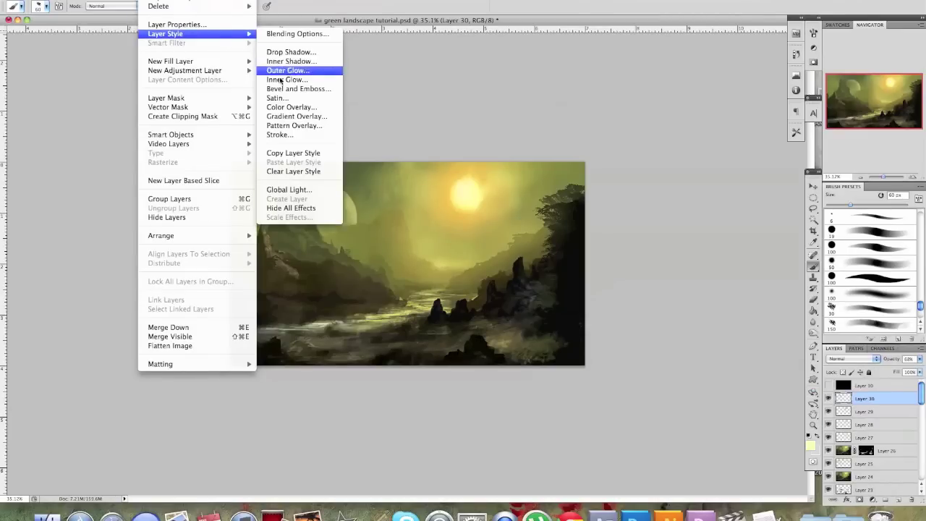
pyautogui.moveTo(239, 1)
pyautogui.moveTo(144, 2)
pyautogui.moveTo(184, 70)
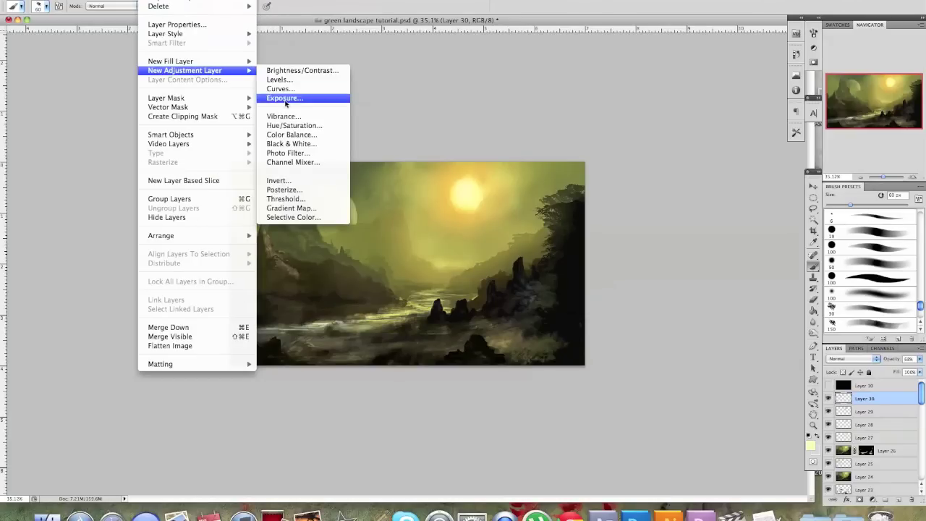
pyautogui.click(287, 83)
pyautogui.press('Return')
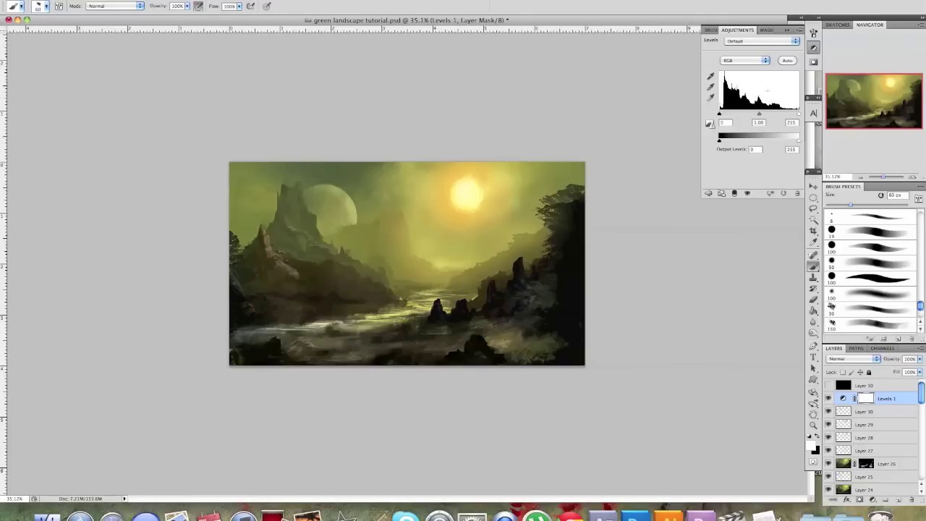
pyautogui.click(779, 42)
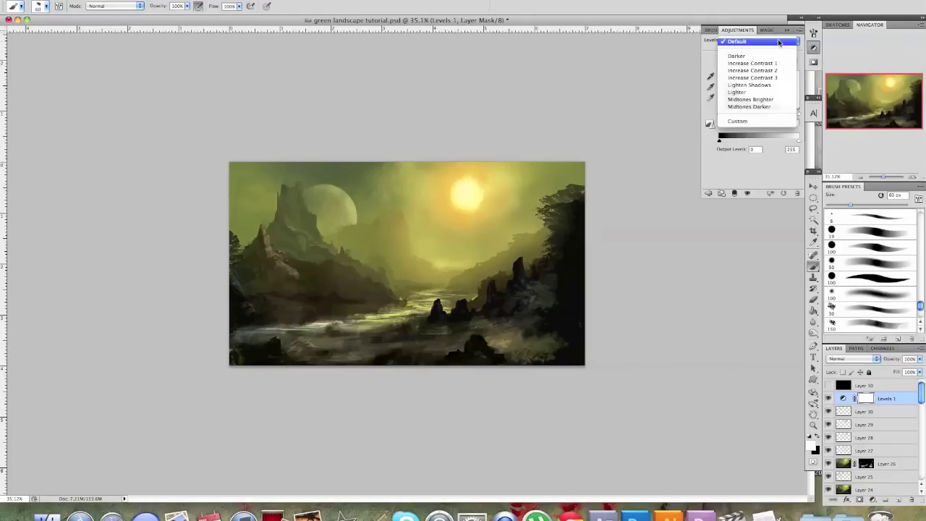
pyautogui.click(691, 94)
# Add a Curves adjustment layer with the Medium Contrast (RGB) preset and lower its opacity to 50%
pyautogui.click(150, 1)
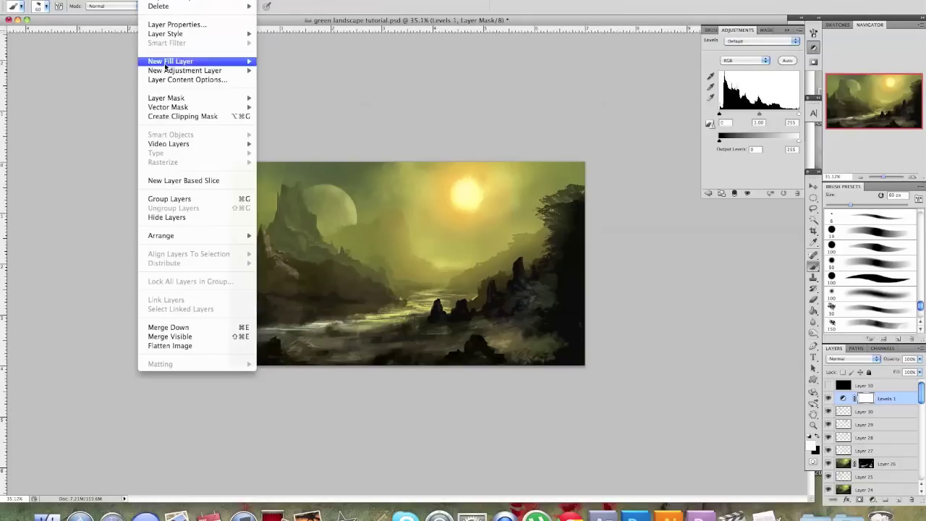
pyautogui.moveTo(219, 73)
pyautogui.click(272, 79)
pyautogui.click(557, 216)
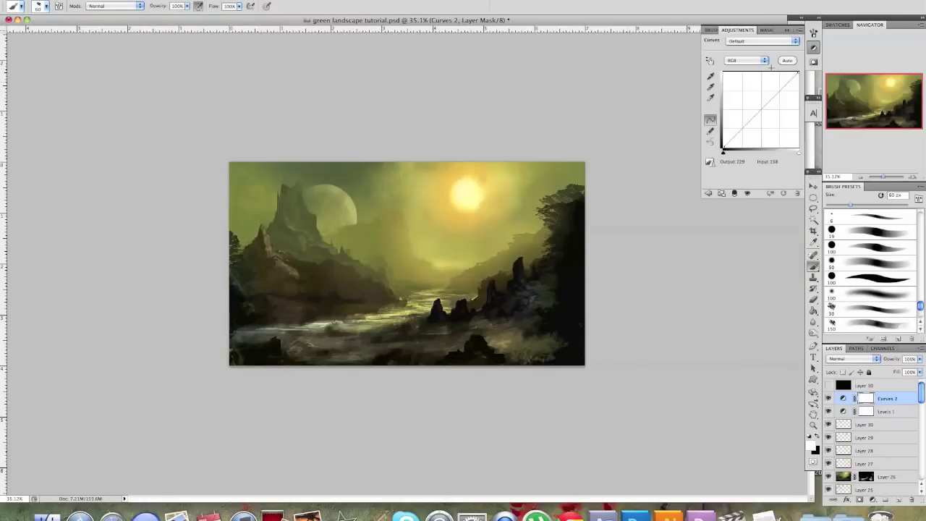
pyautogui.click(760, 40)
pyautogui.click(773, 81)
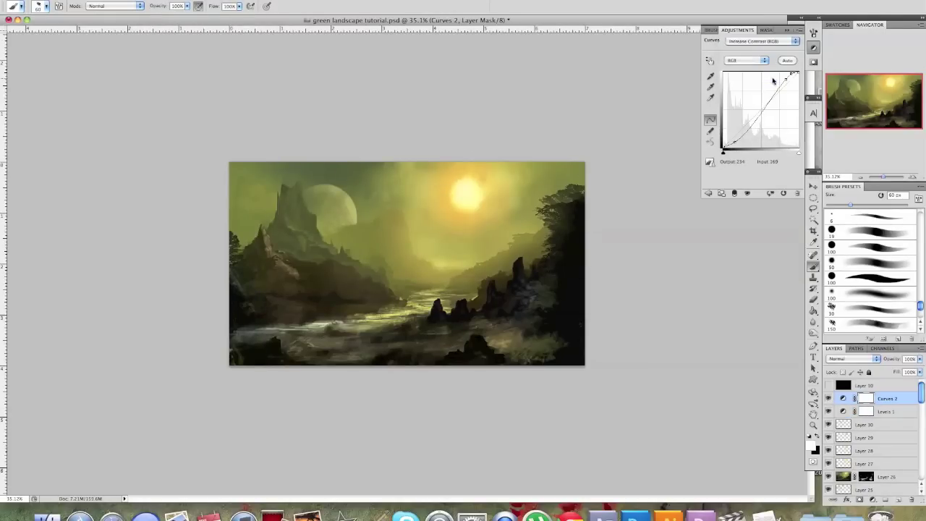
pyautogui.click(770, 41)
pyautogui.click(760, 63)
pyautogui.moveTo(921, 359); pyautogui.dragTo(894, 371)
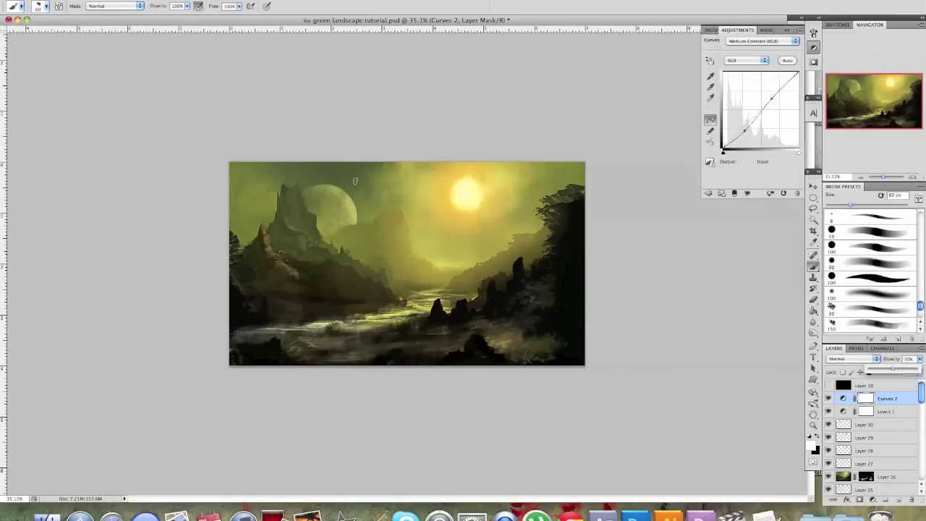
# Add a Hue/Saturation adjustment layer above the Curves layer and slightly reduce its saturation
pyautogui.click(161, 1)
pyautogui.moveTo(183, 73)
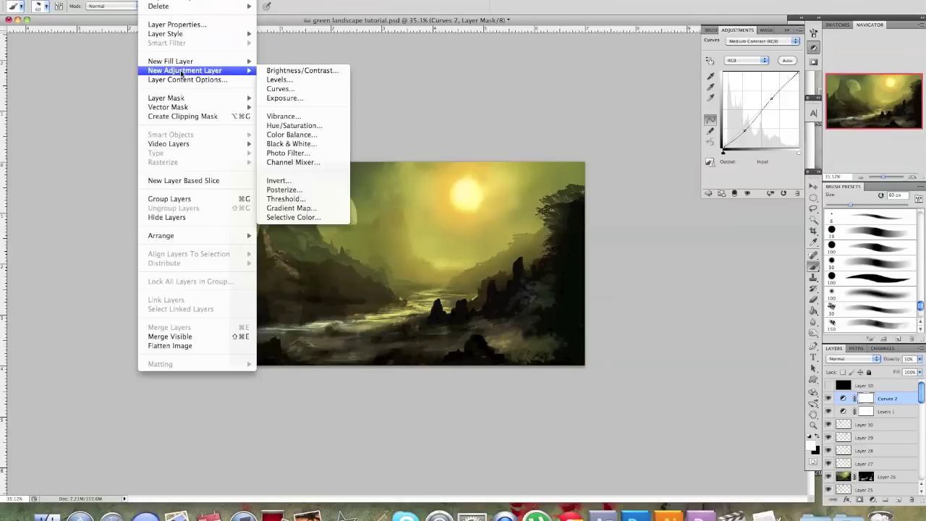
pyautogui.click(294, 125)
pyautogui.click(543, 213)
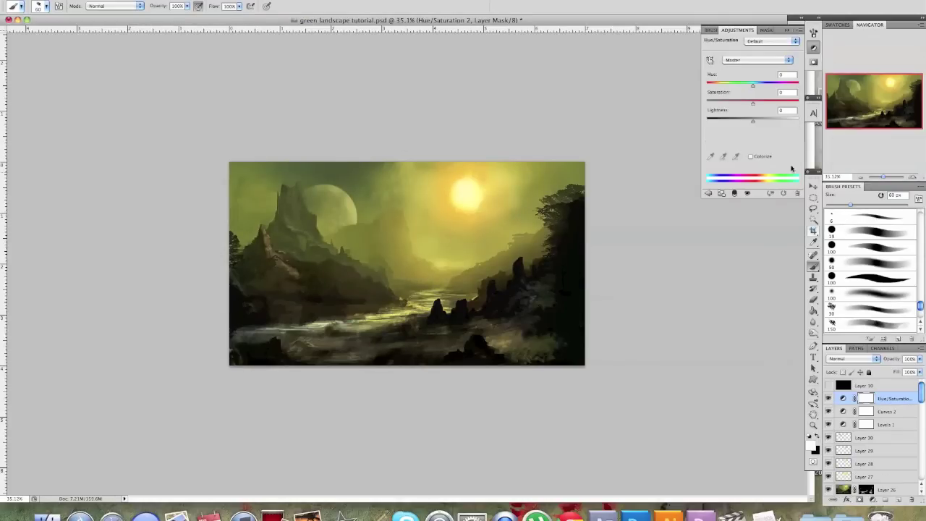
pyautogui.moveTo(753, 105); pyautogui.dragTo(747, 107)
# Lower the Curves adjustment layer's opacity to 28%
pyautogui.click(879, 413)
pyautogui.moveTo(920, 359); pyautogui.dragTo(883, 371)
pyautogui.click(830, 425)
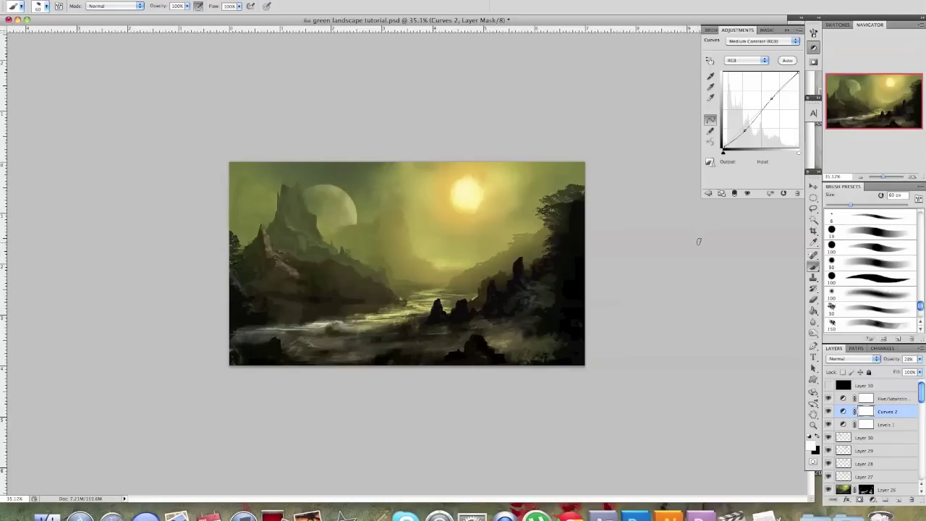
# Add a new layer above the Hue/Saturation adjustment, sample the green of the upper-left sky and enlarge the brush
pyautogui.click(814, 299)
pyautogui.click(812, 266)
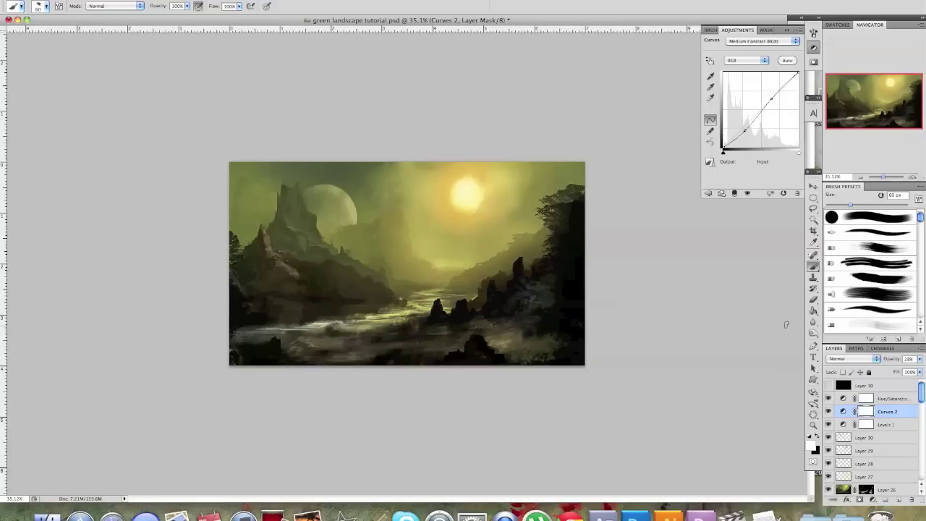
pyautogui.click(898, 399)
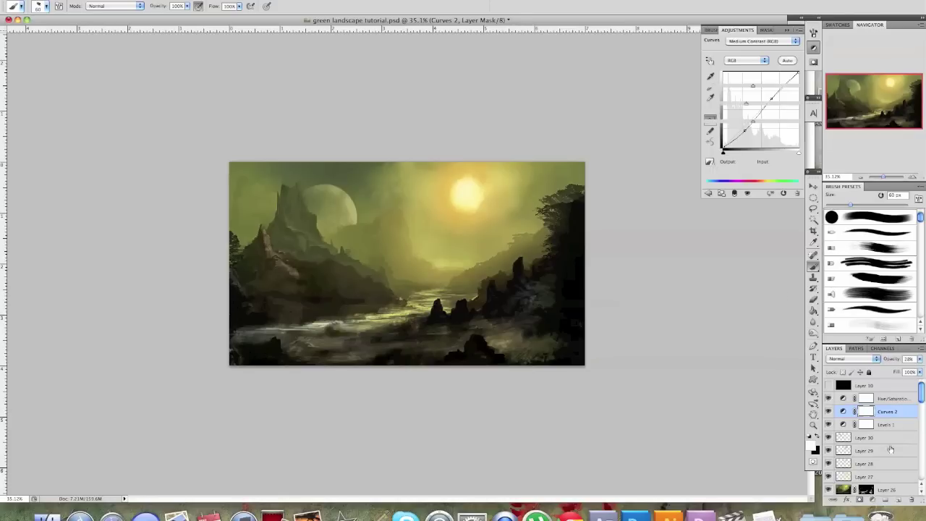
pyautogui.click(901, 501)
pyautogui.keyDown('alt'); pyautogui.click(242, 171); pyautogui.keyUp('alt')
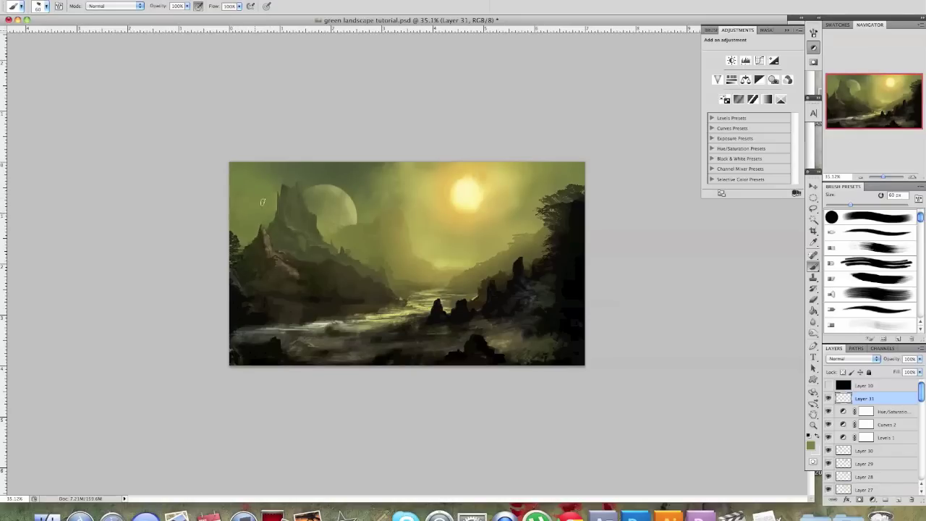
pyautogui.hotkey('shift', '.')
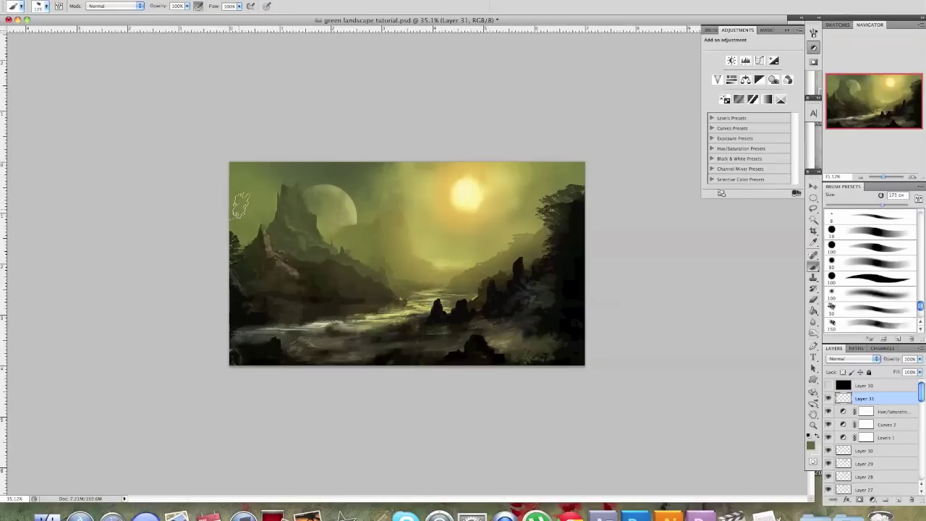